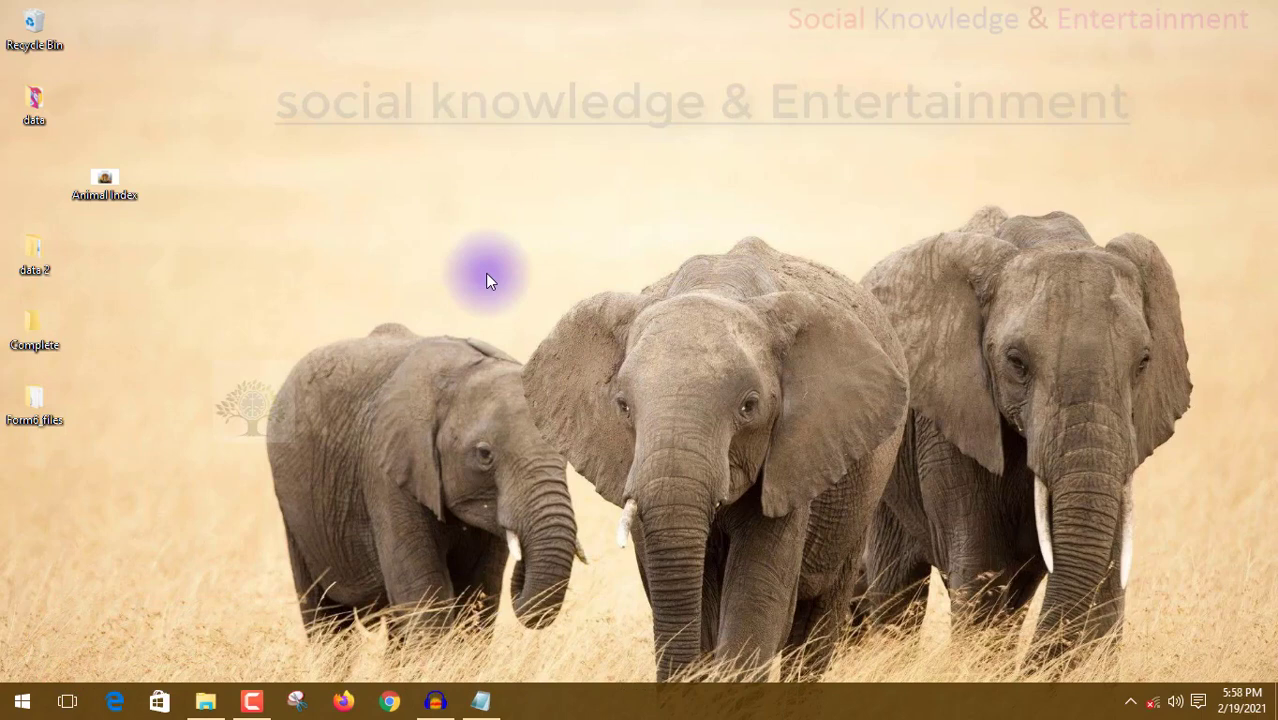
Launch Word 2016 from the Microsoft Office 2016 folder in the Start menu's All apps list
left_click(18, 703)
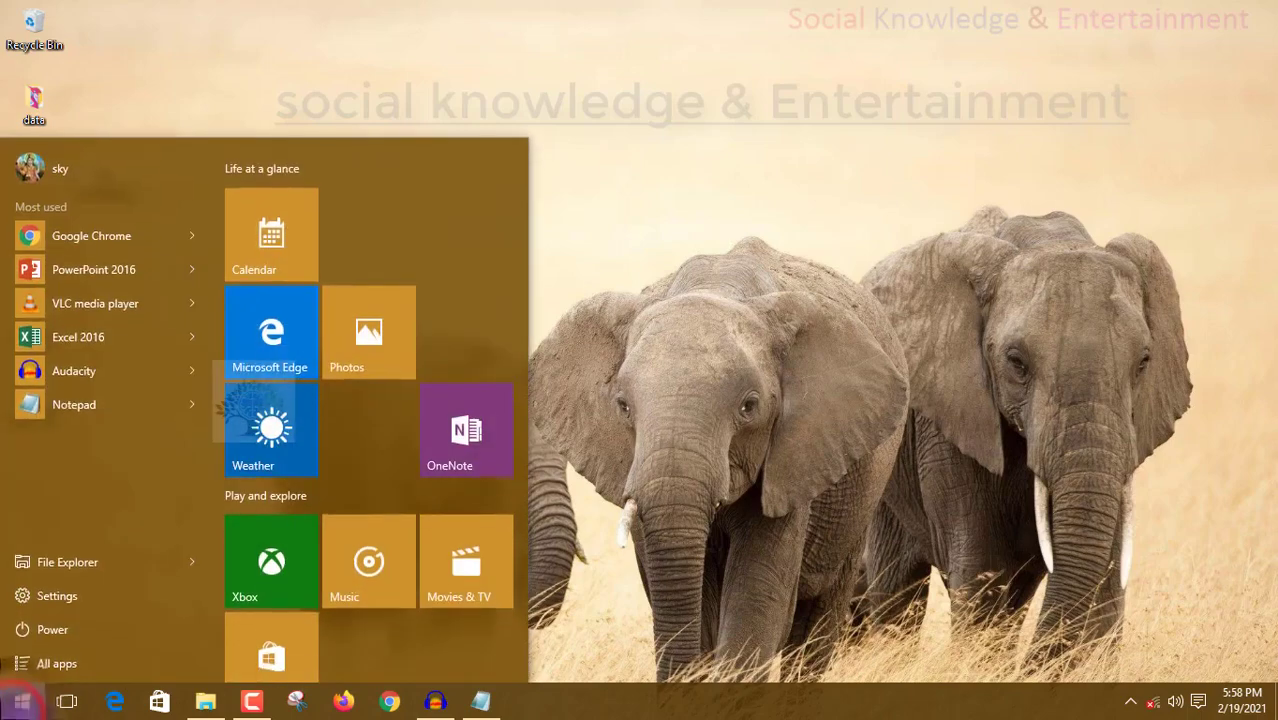
left_click(22, 660)
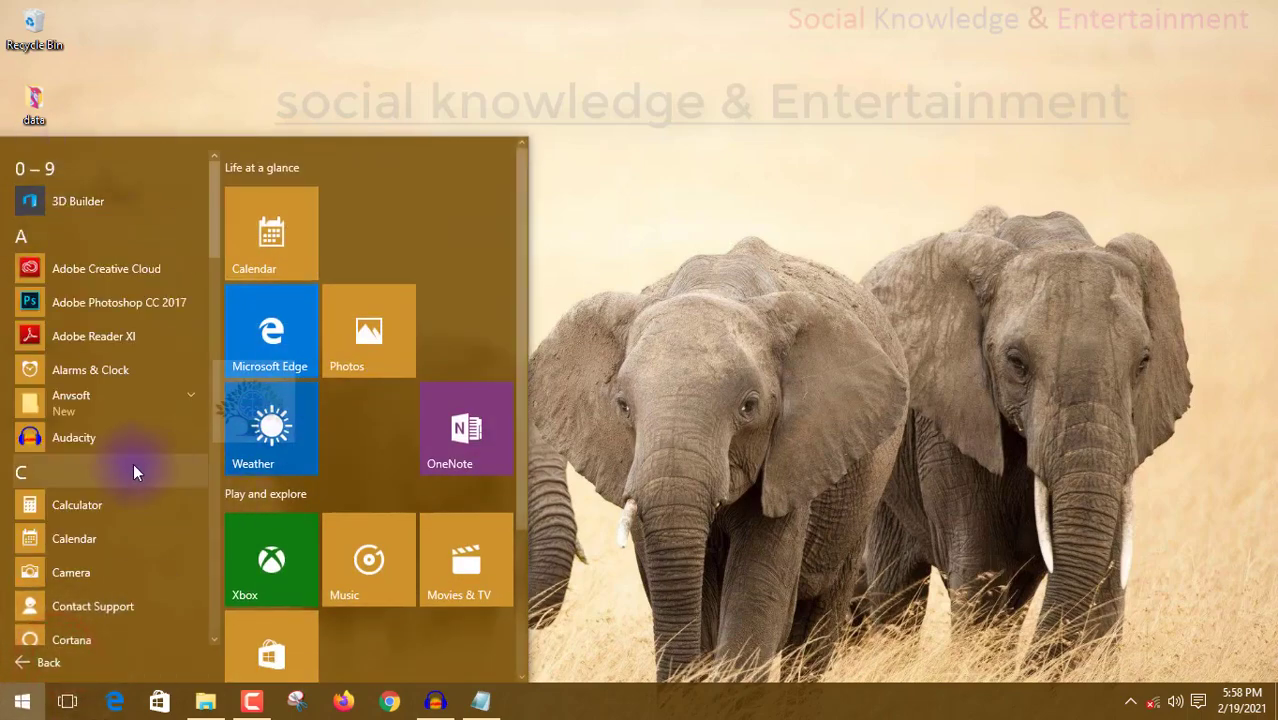
scroll(130, 465, "down", 3)
scroll(87, 385, "down", 5)
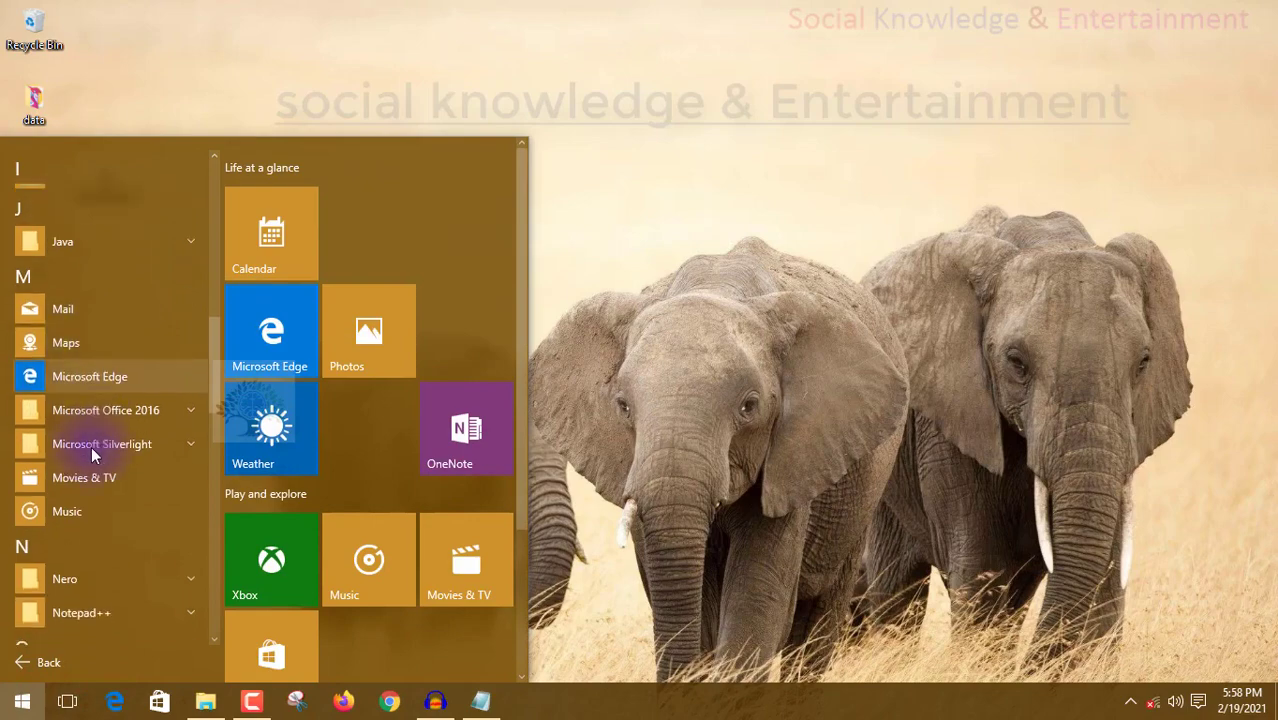
left_click(115, 402)
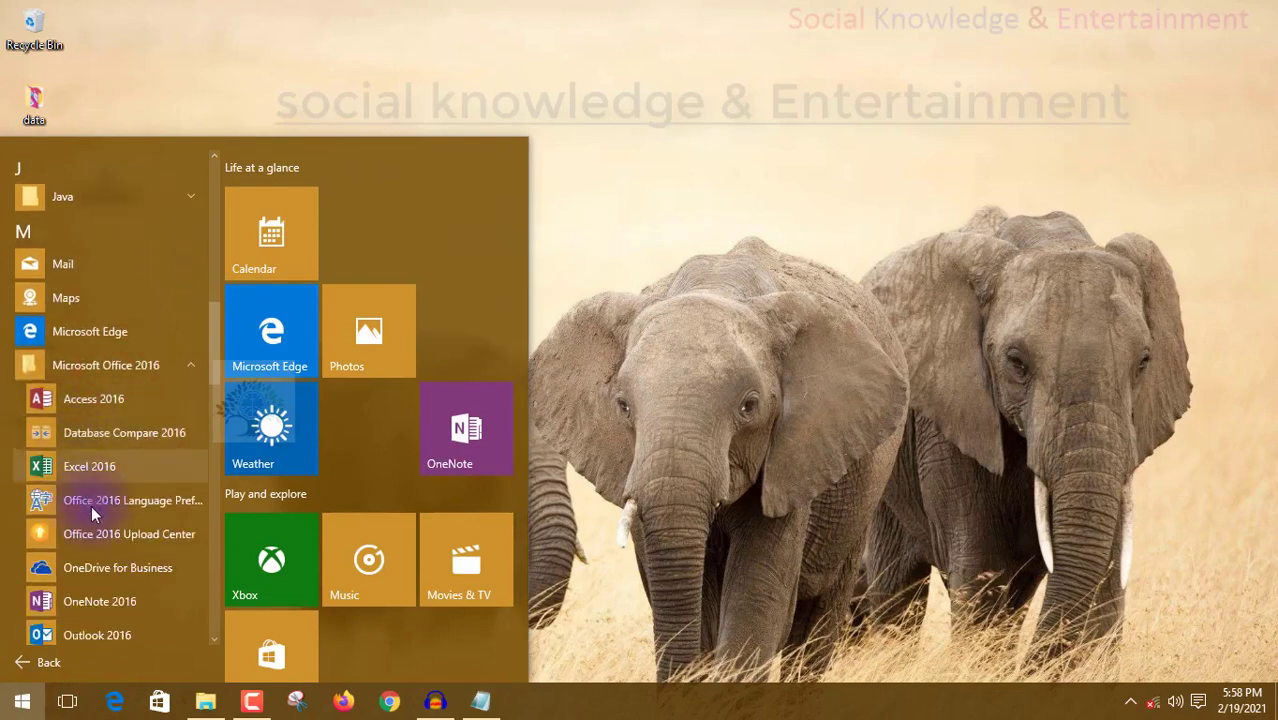
scroll(90, 480, "down", 3)
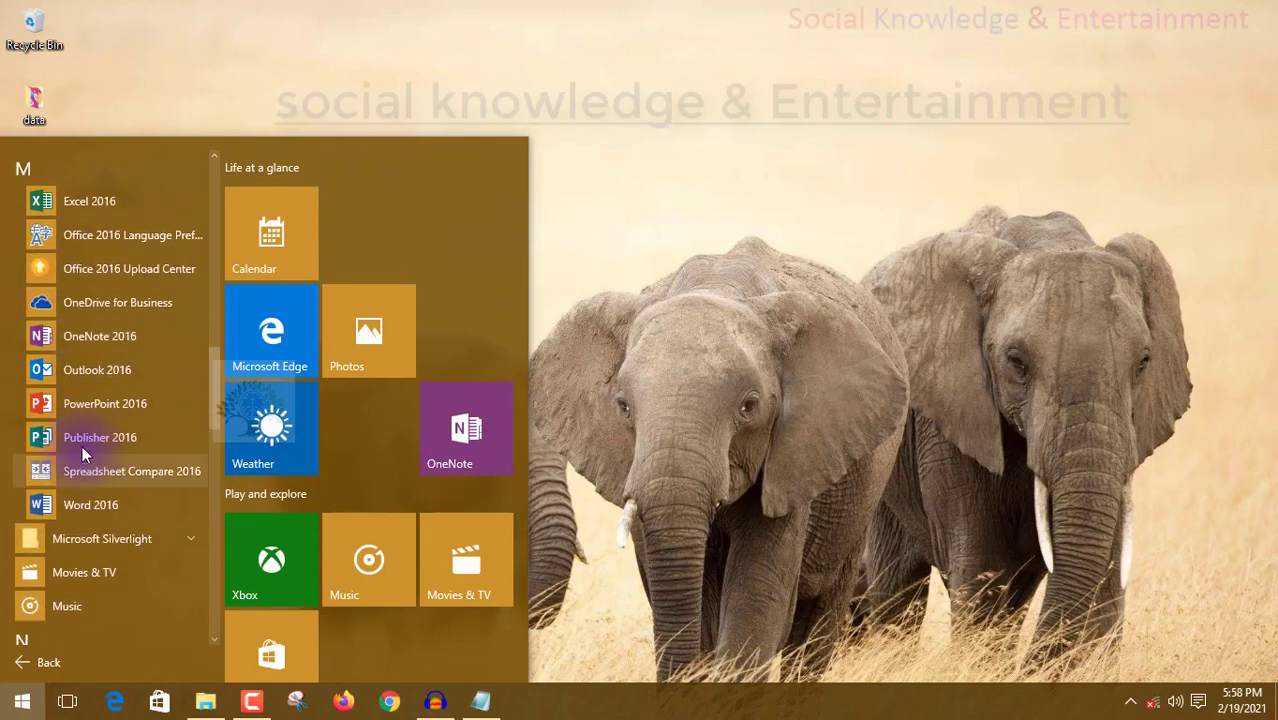
left_click(90, 505)
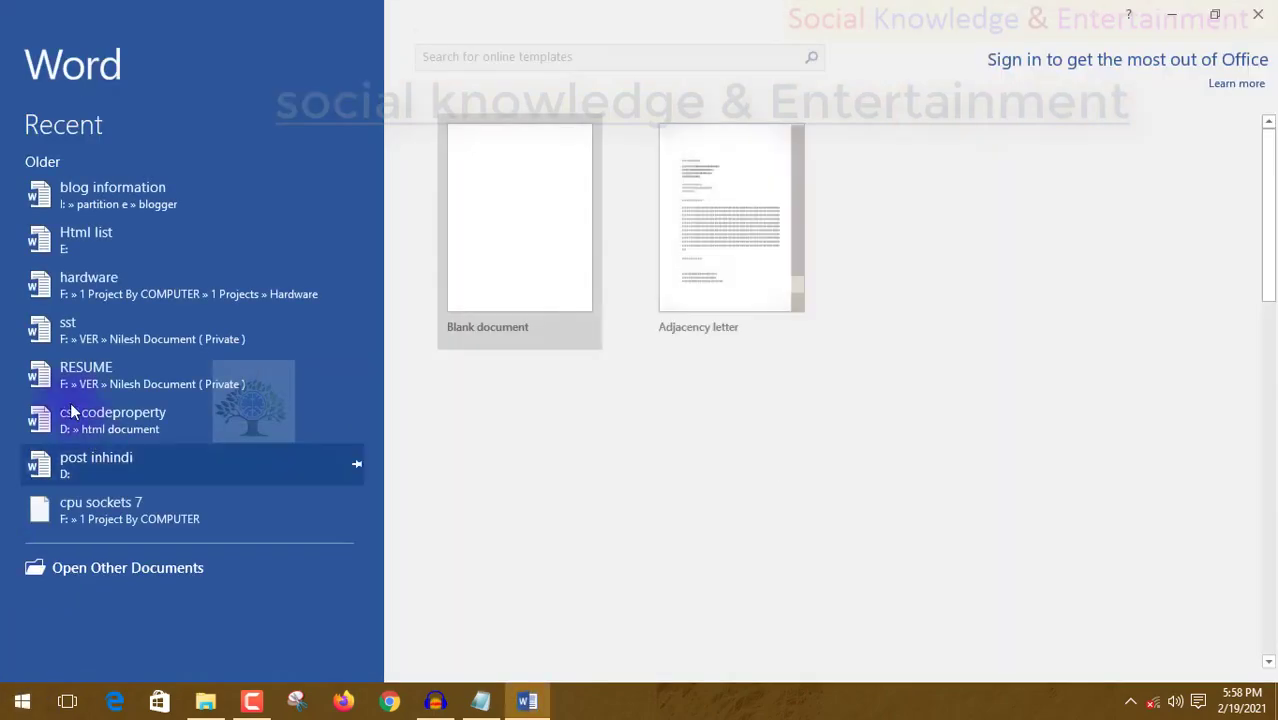
Create a new blank Word document, Document1, from the start screen
left_click(15, 697)
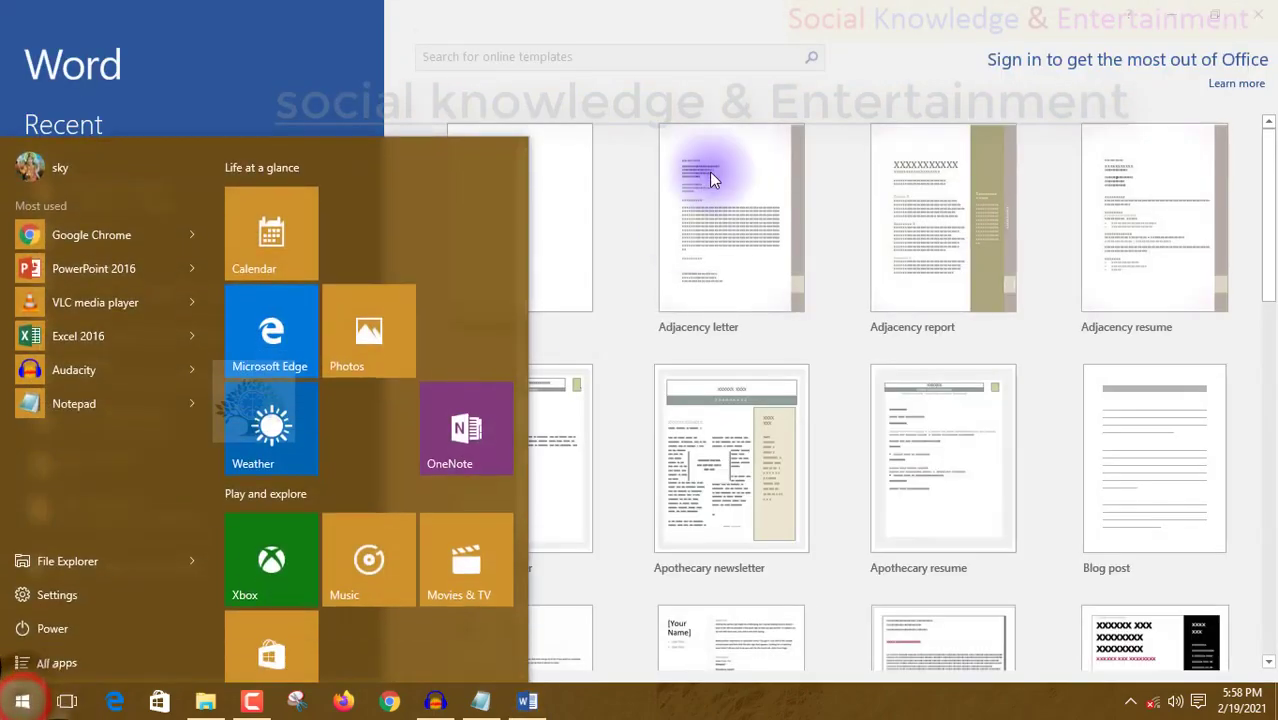
left_click(556, 193)
left_click(556, 194)
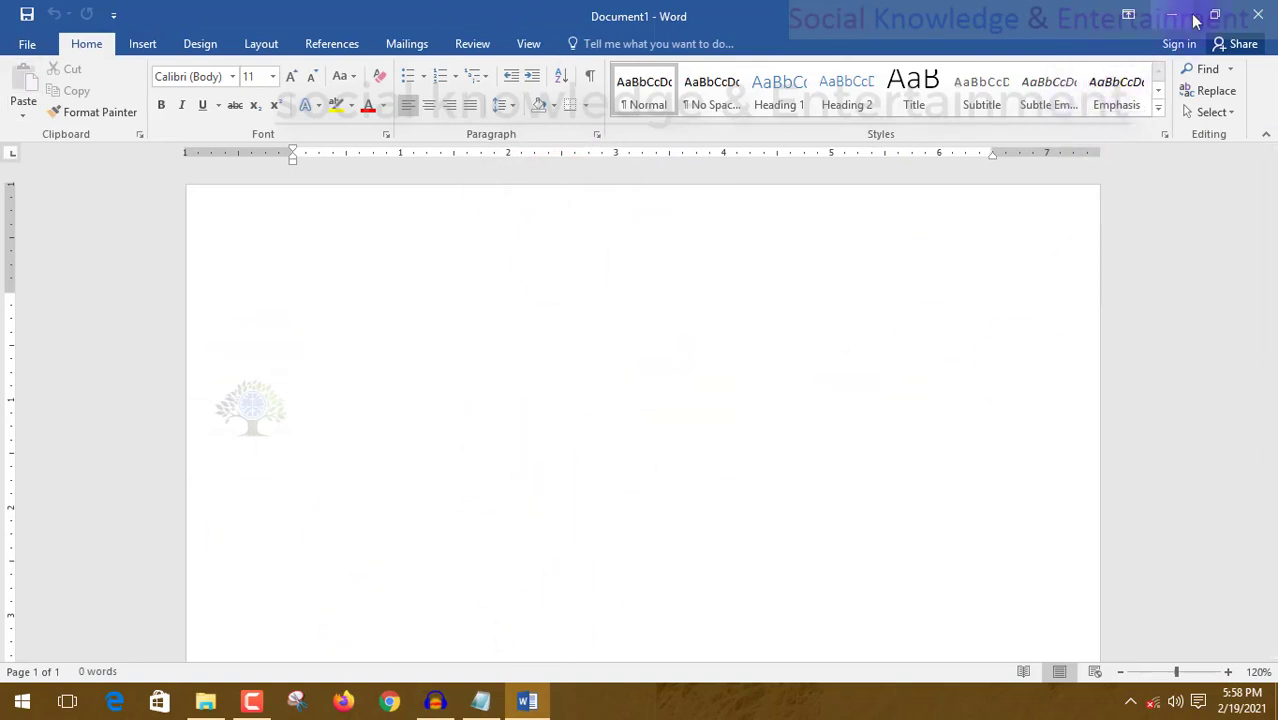
Launch Publisher 2016 from the Microsoft Office 2016 folder in All apps
key("super")
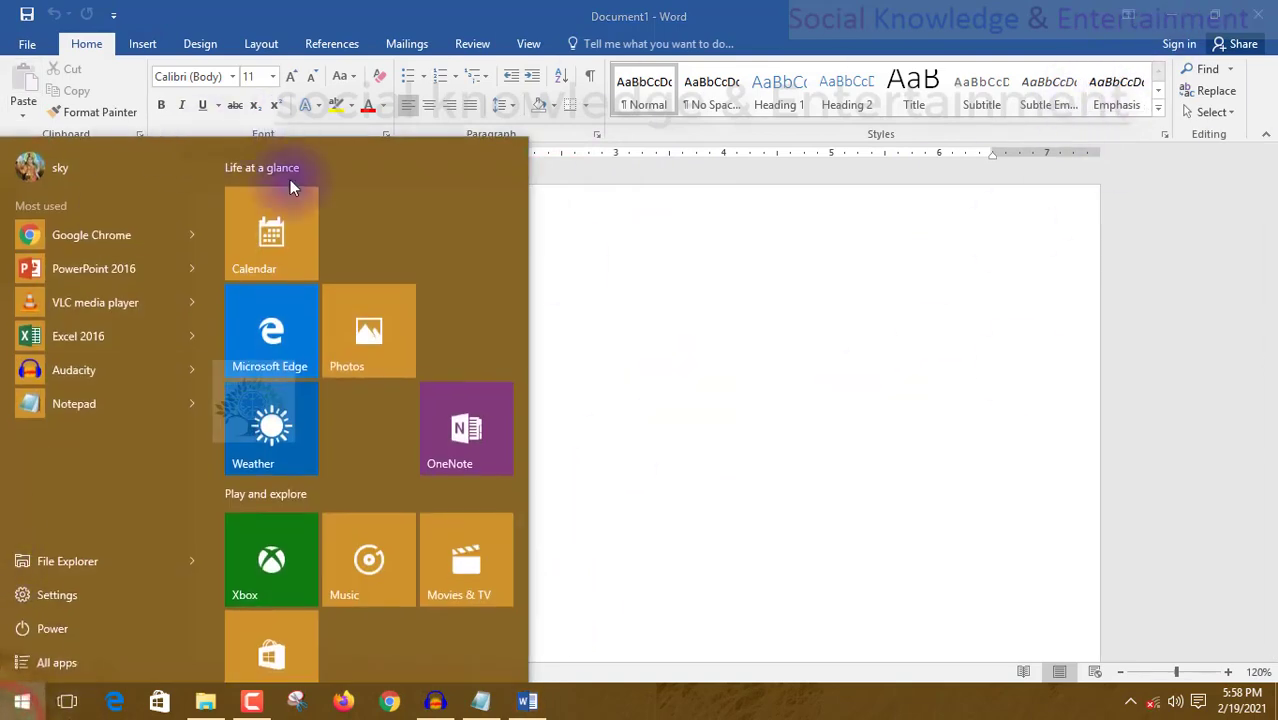
left_click(146, 648)
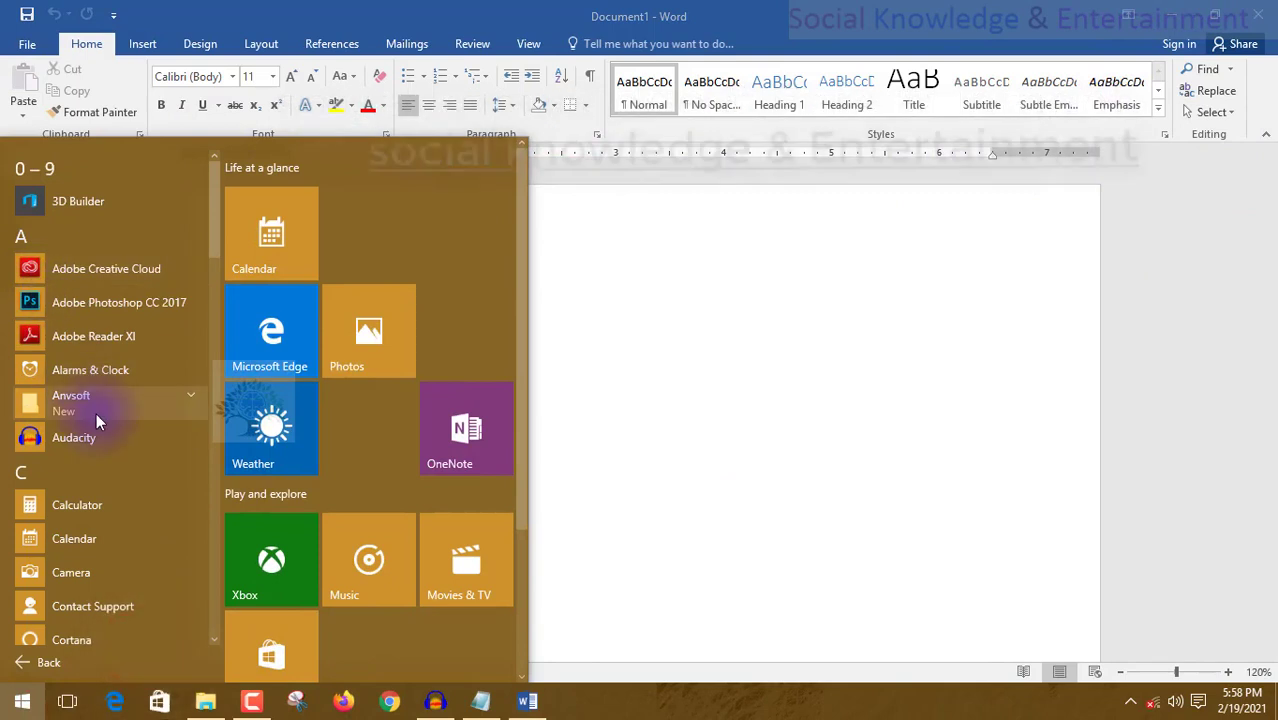
scroll(113, 412, "down", 5)
scroll(113, 380, "down", 5)
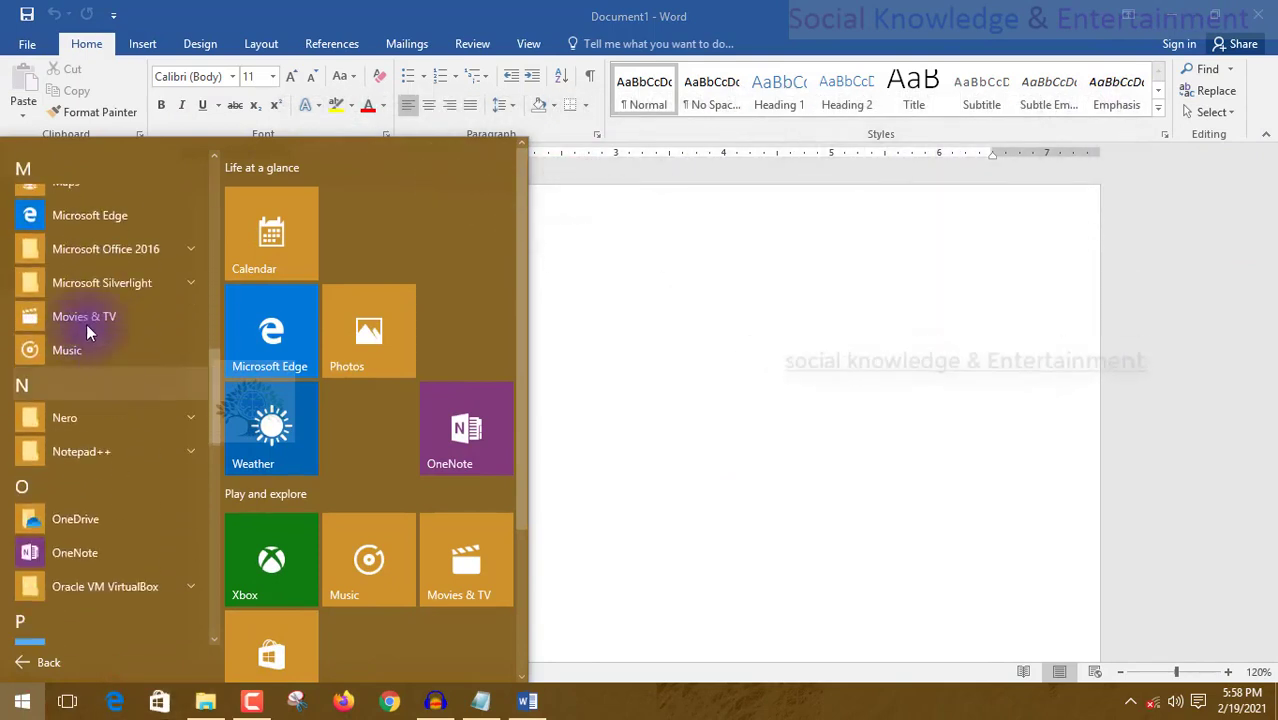
left_click(79, 250)
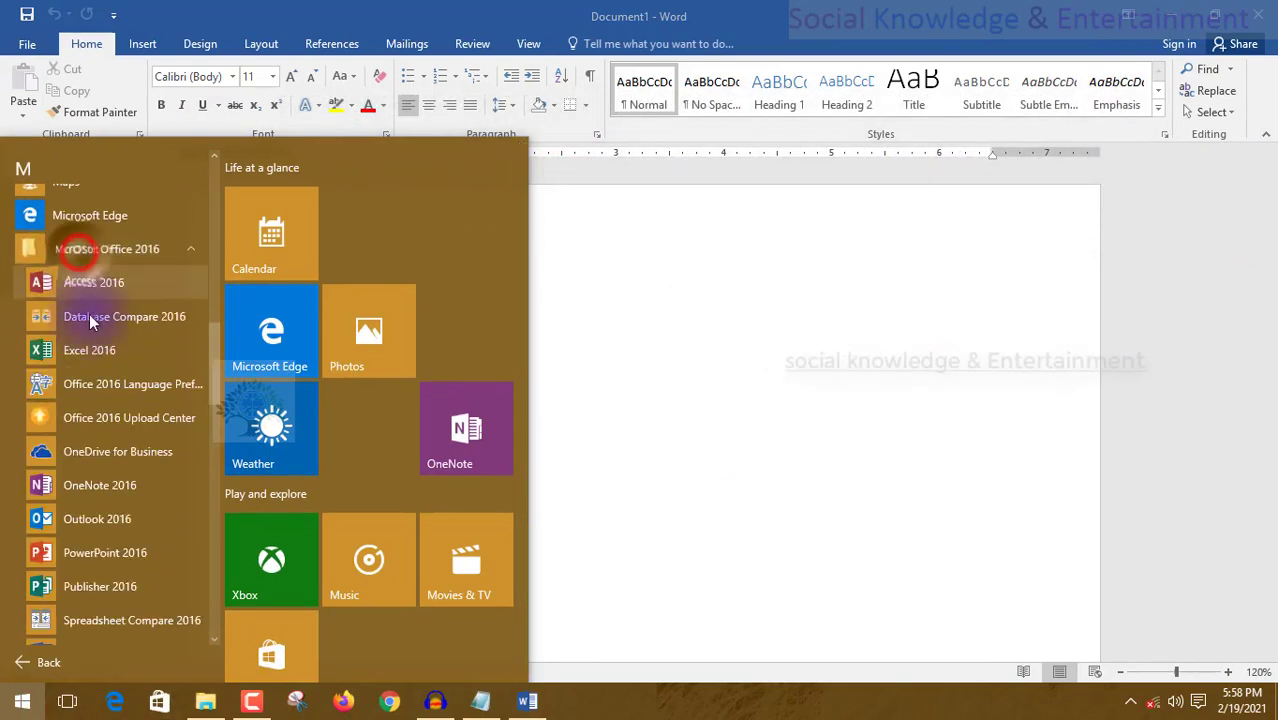
left_click(98, 583)
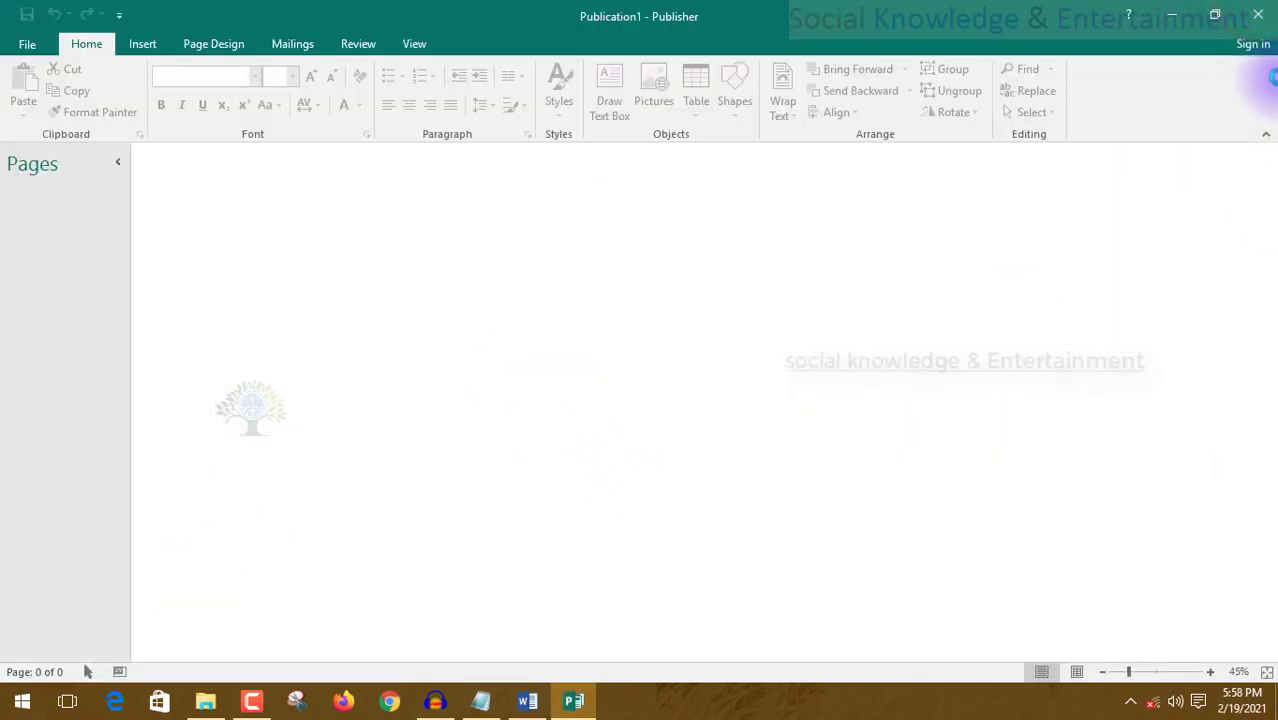
Open the Office 2016 language preferences from the Start menu, close them, and reopen Start
left_click(35, 715)
left_click(60, 664)
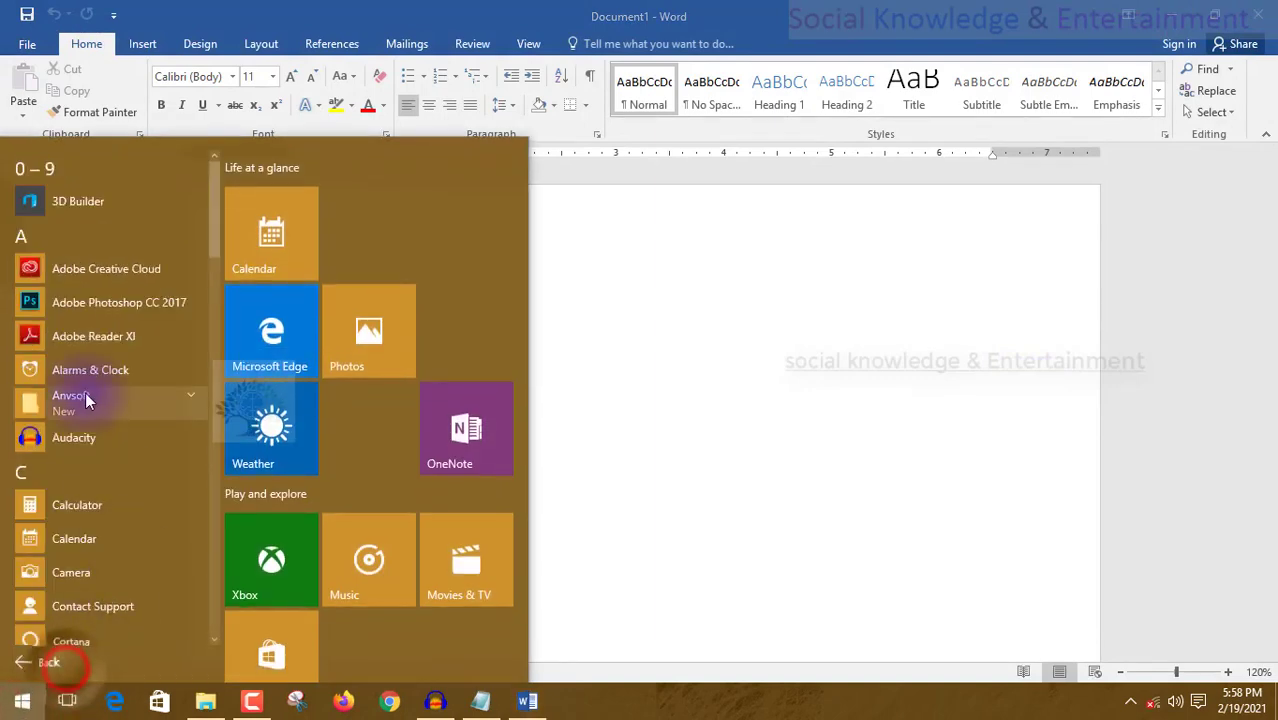
scroll(119, 450, "down", 5)
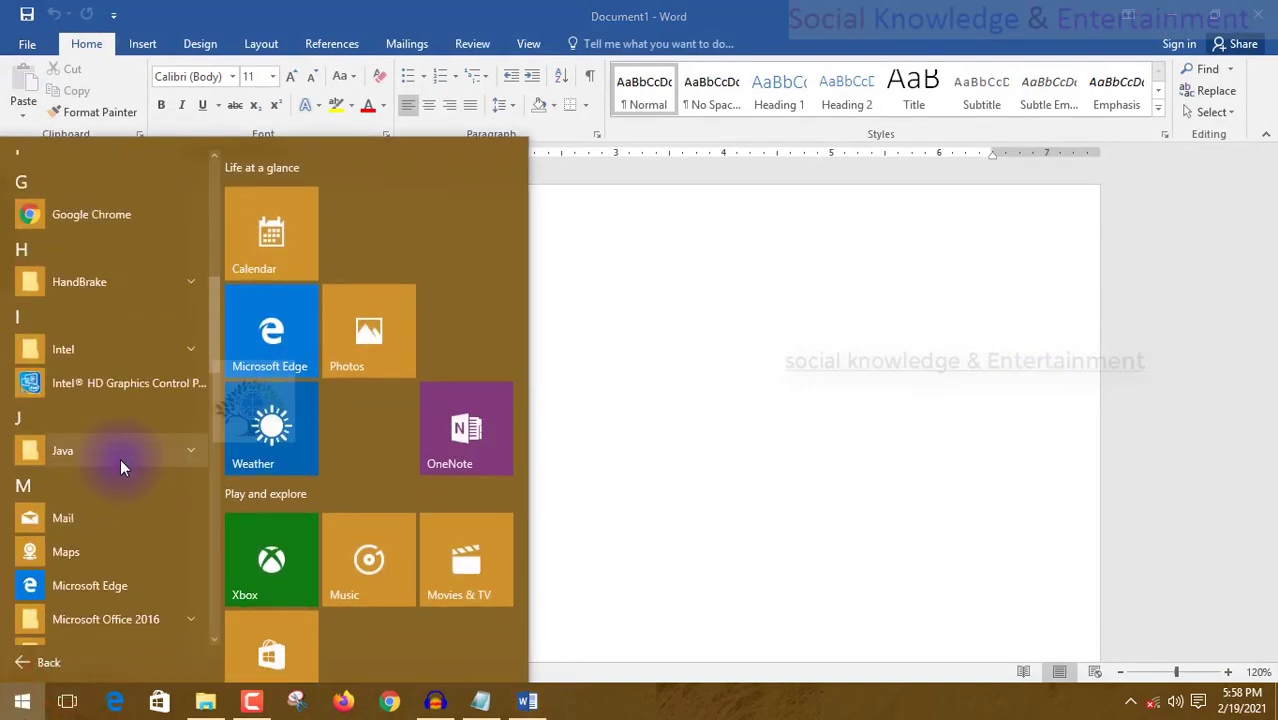
scroll(120, 458, "down", 3)
scroll(120, 458, "down", 3)
left_click(128, 256)
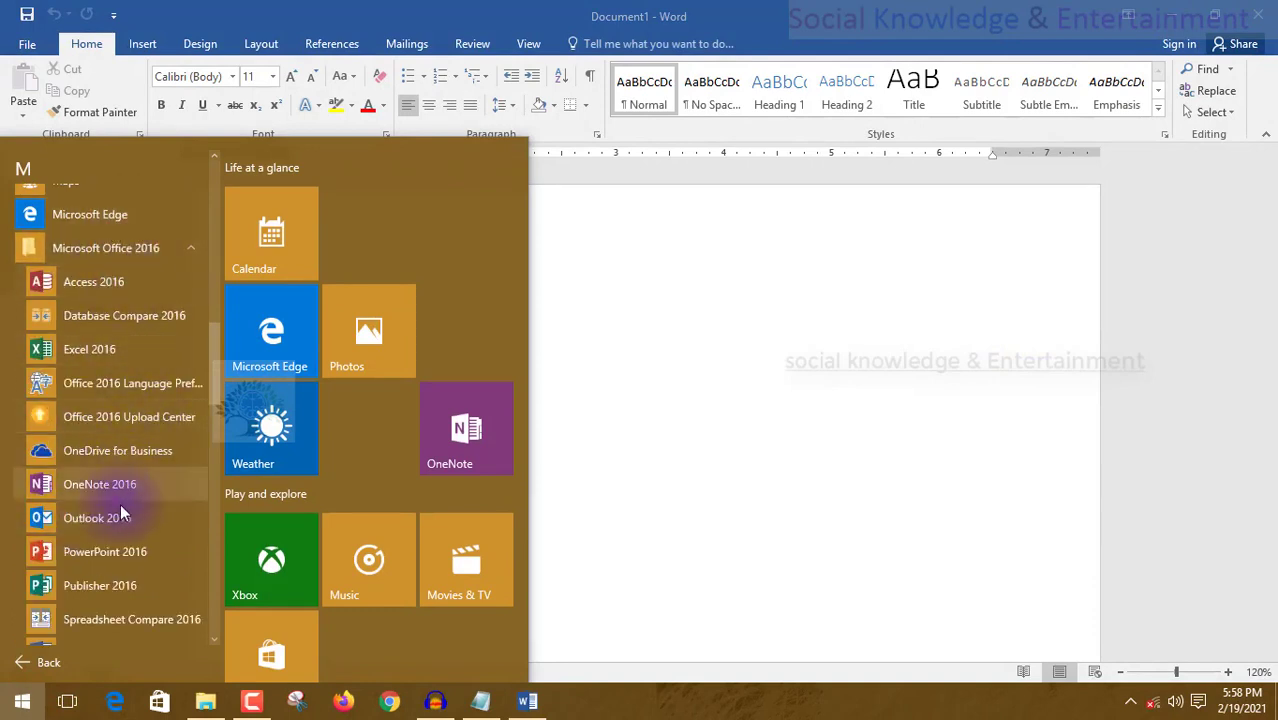
scroll(140, 531, "down", 1)
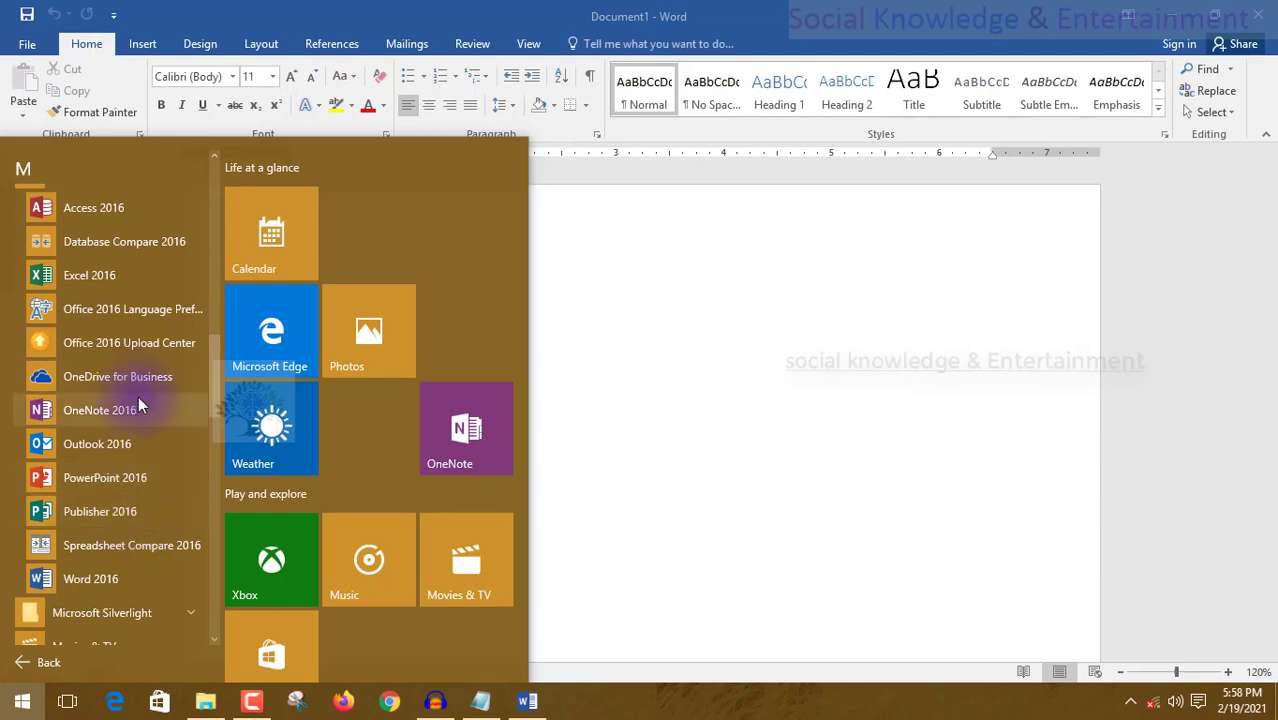
left_click(125, 290)
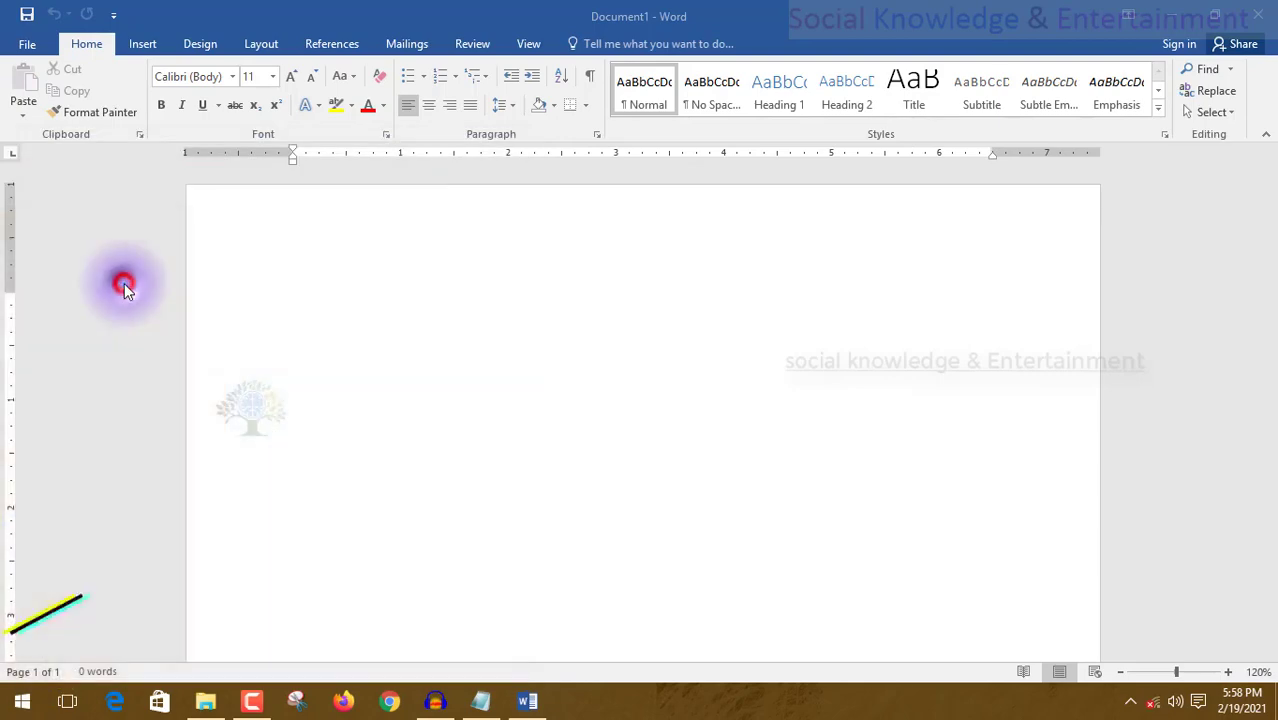
left_click(990, 121)
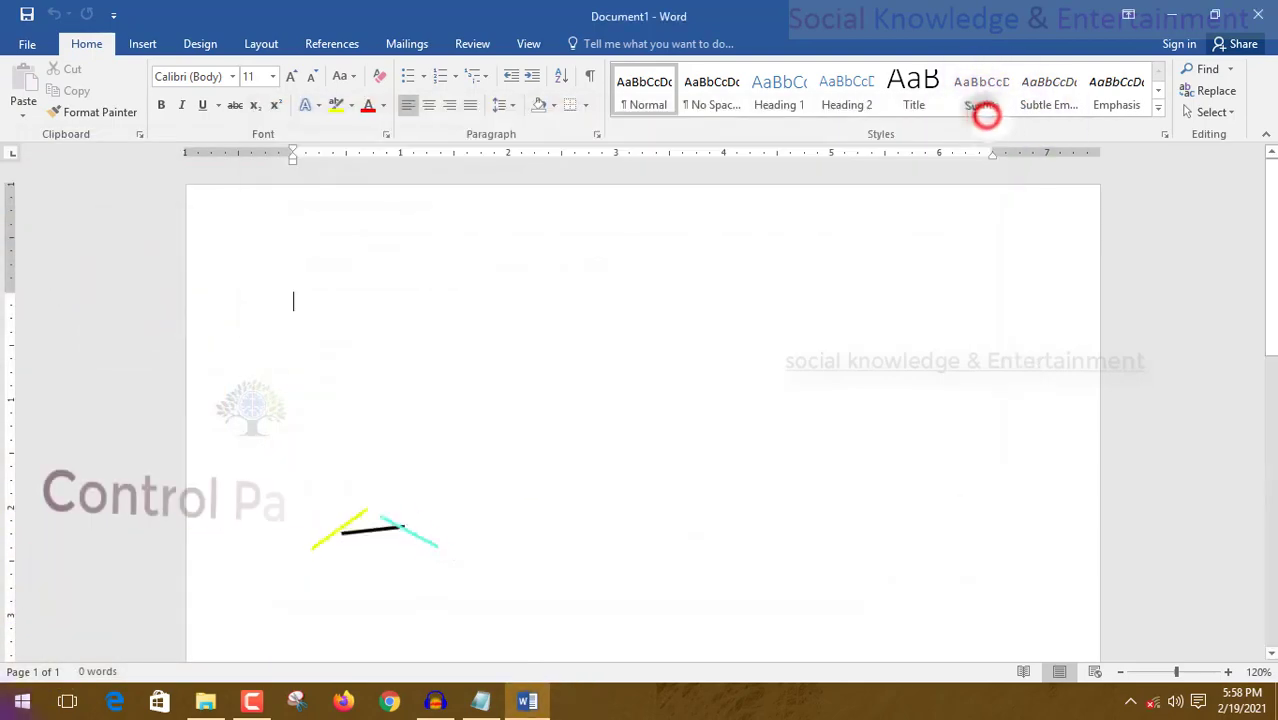
left_click(22, 705)
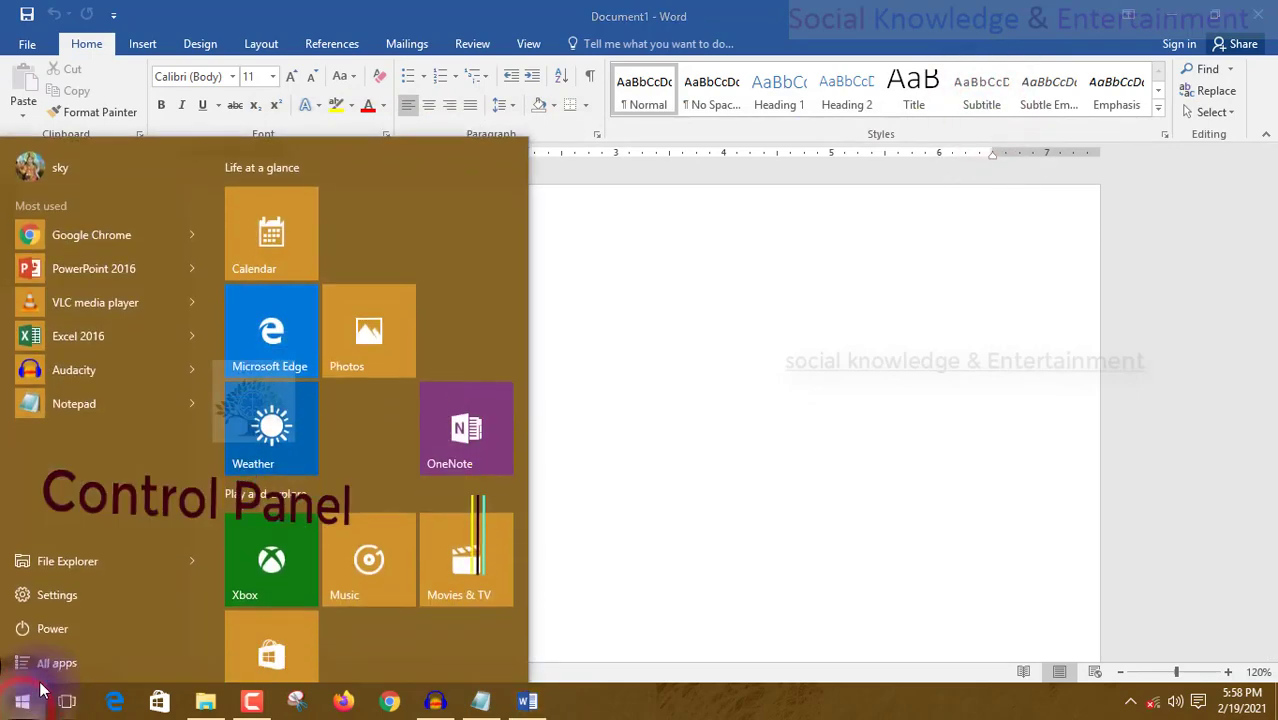
Open a blank Excel 2016 workbook and snap Word to the left half, Excel to the right
left_click(90, 342)
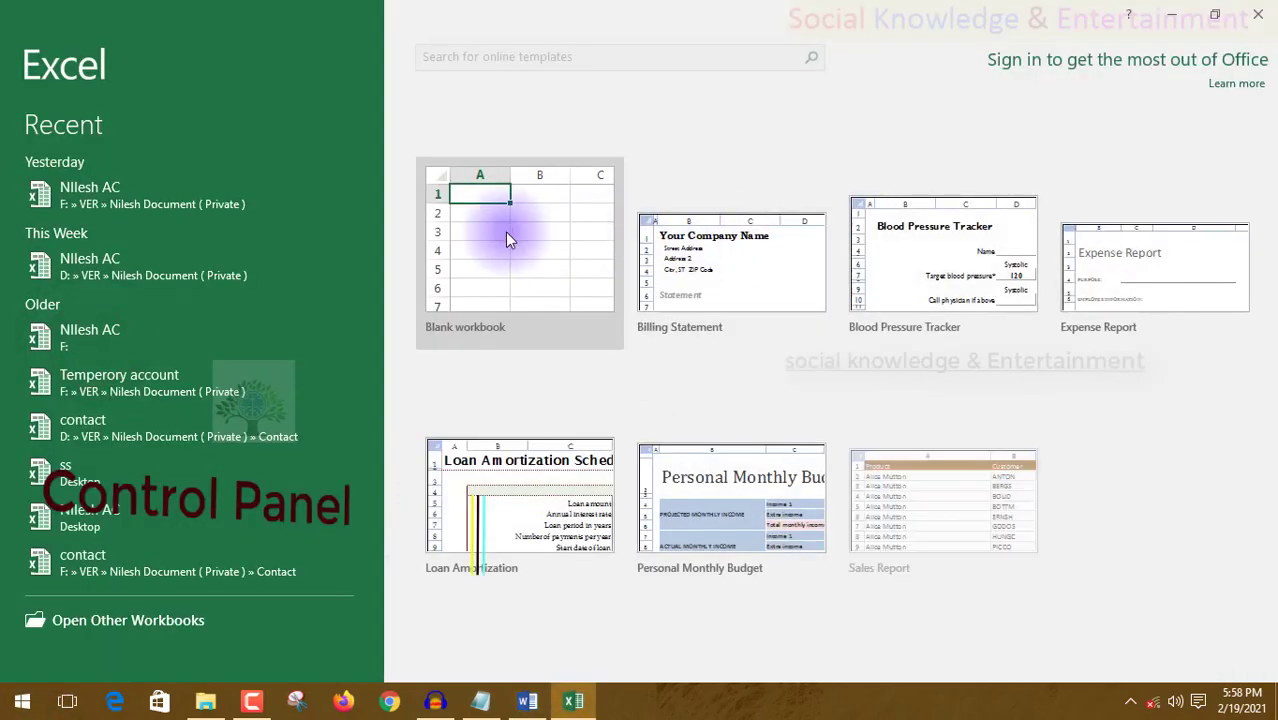
left_click(505, 232)
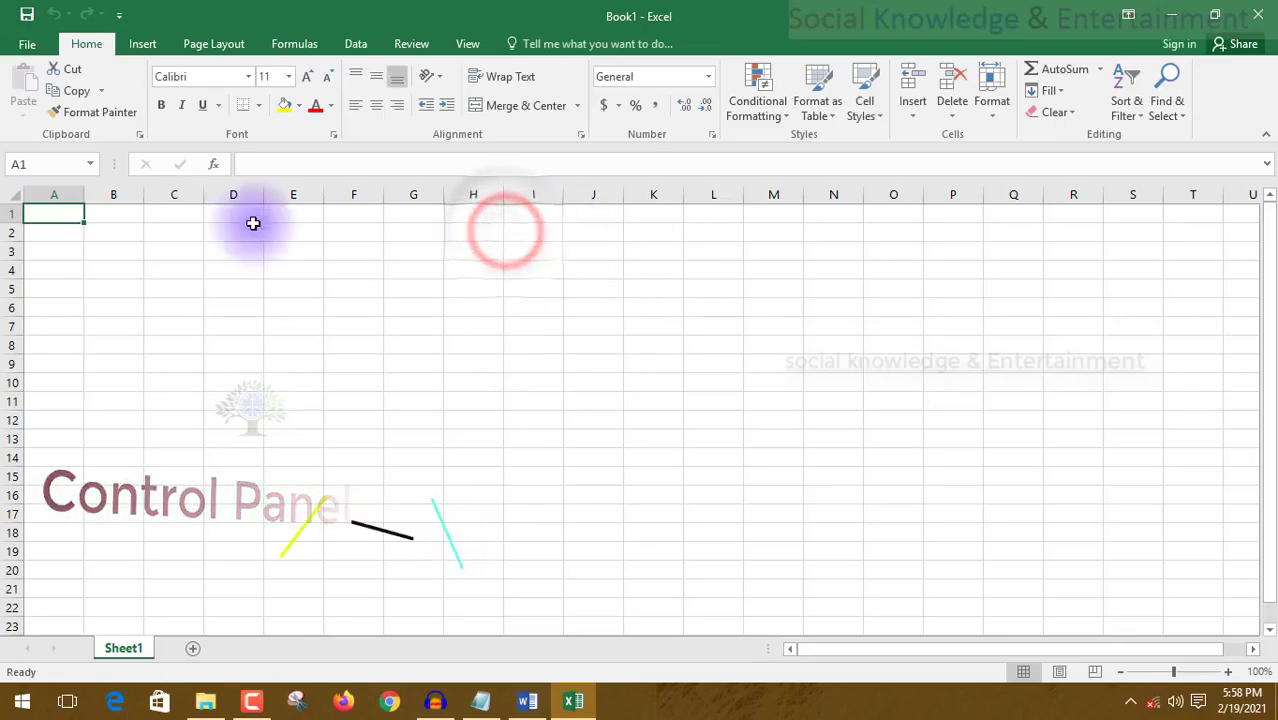
left_click_drag(787, 8, 905, 194)
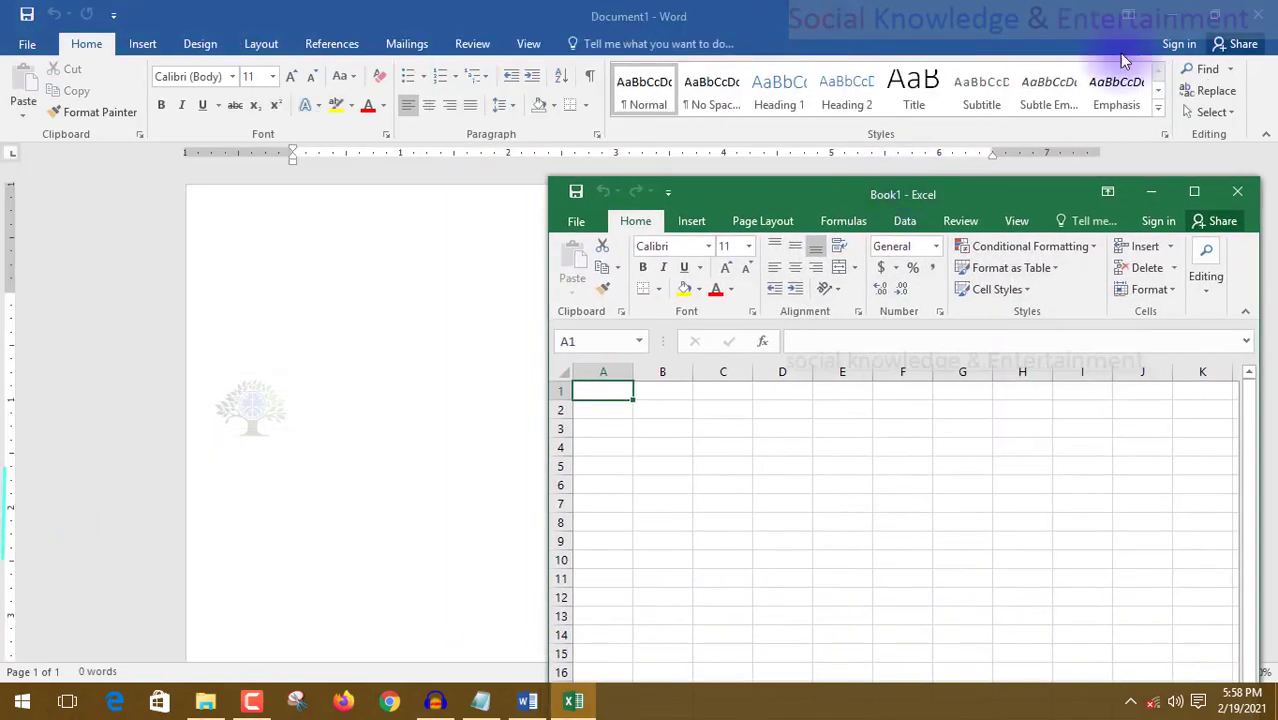
left_click(1208, 17)
mouse_move(705, 23)
left_mouse_down()
mouse_move(118, 269)
mouse_move(3, 290)
left_mouse_up()
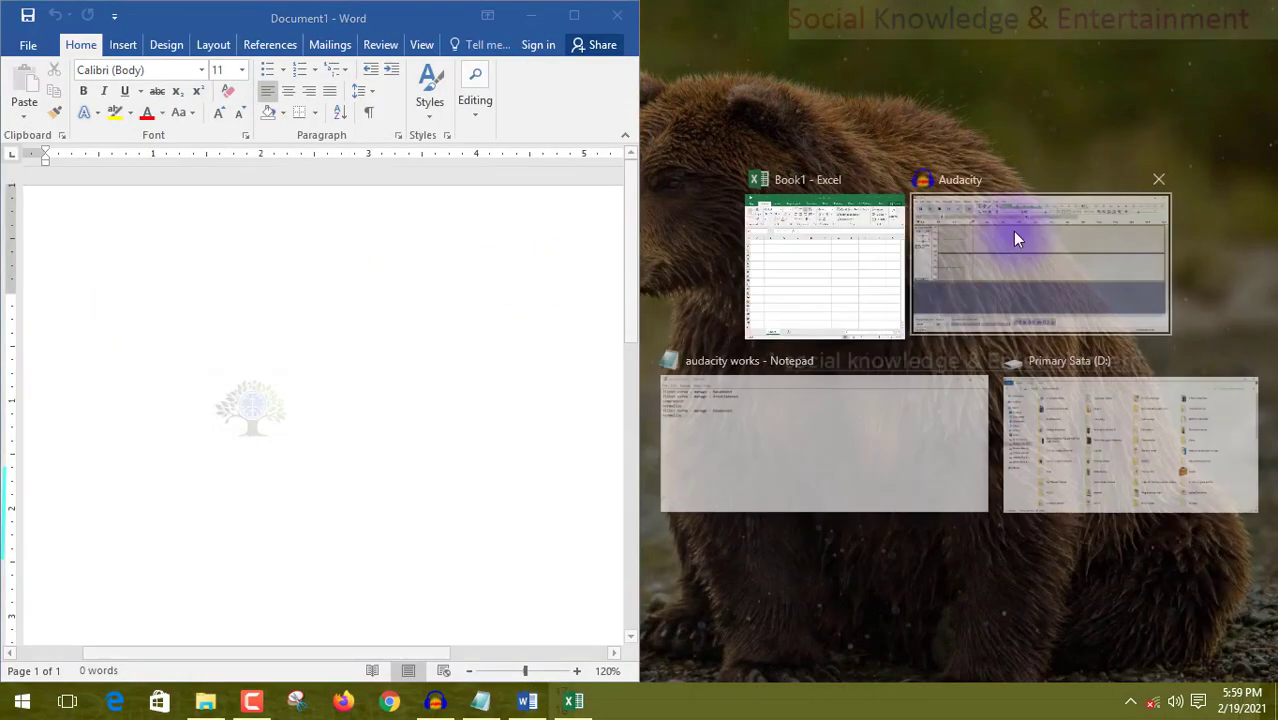
left_click(859, 256)
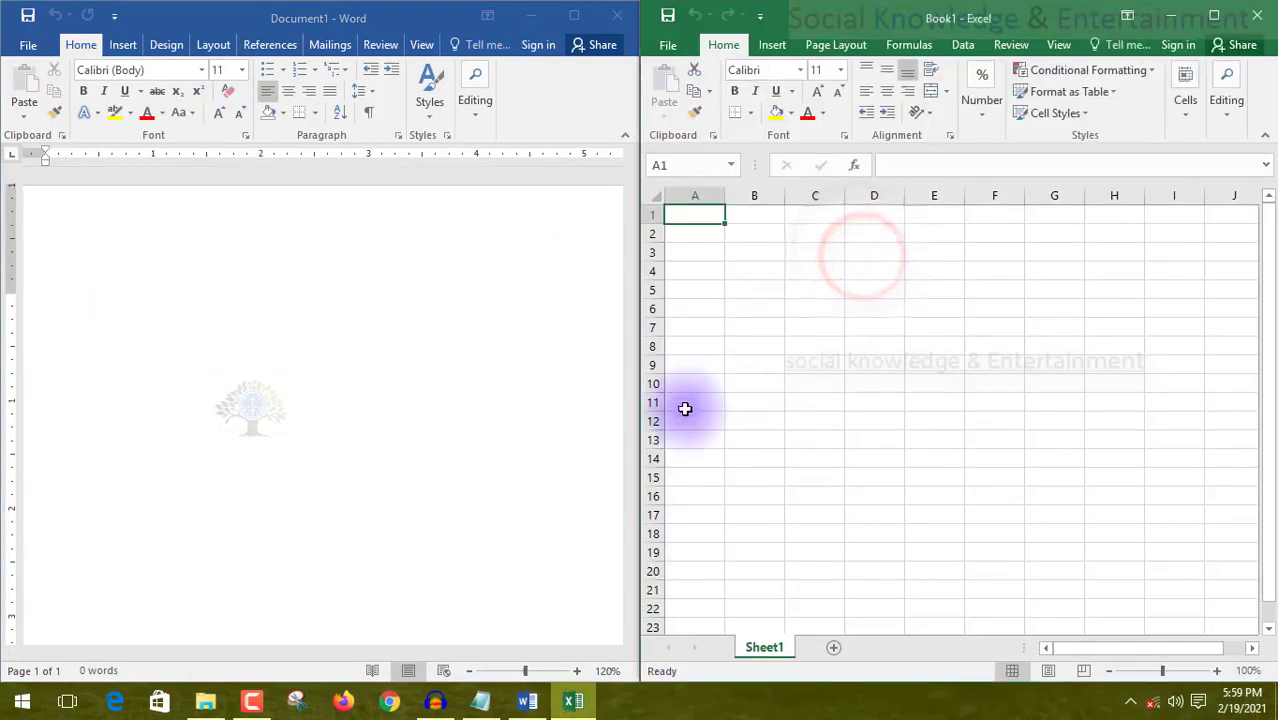
Bring the Word document to the front and maximize it to full screen
left_click(516, 363)
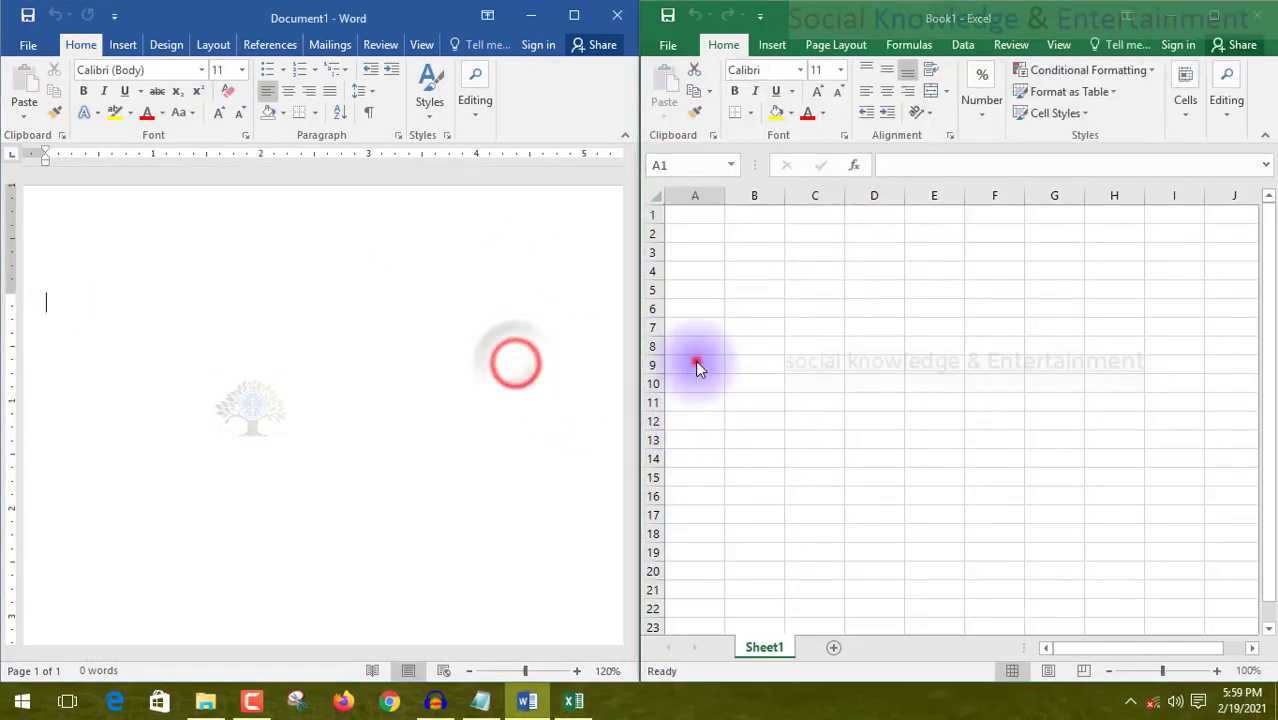
left_click(695, 360)
left_click(533, 378)
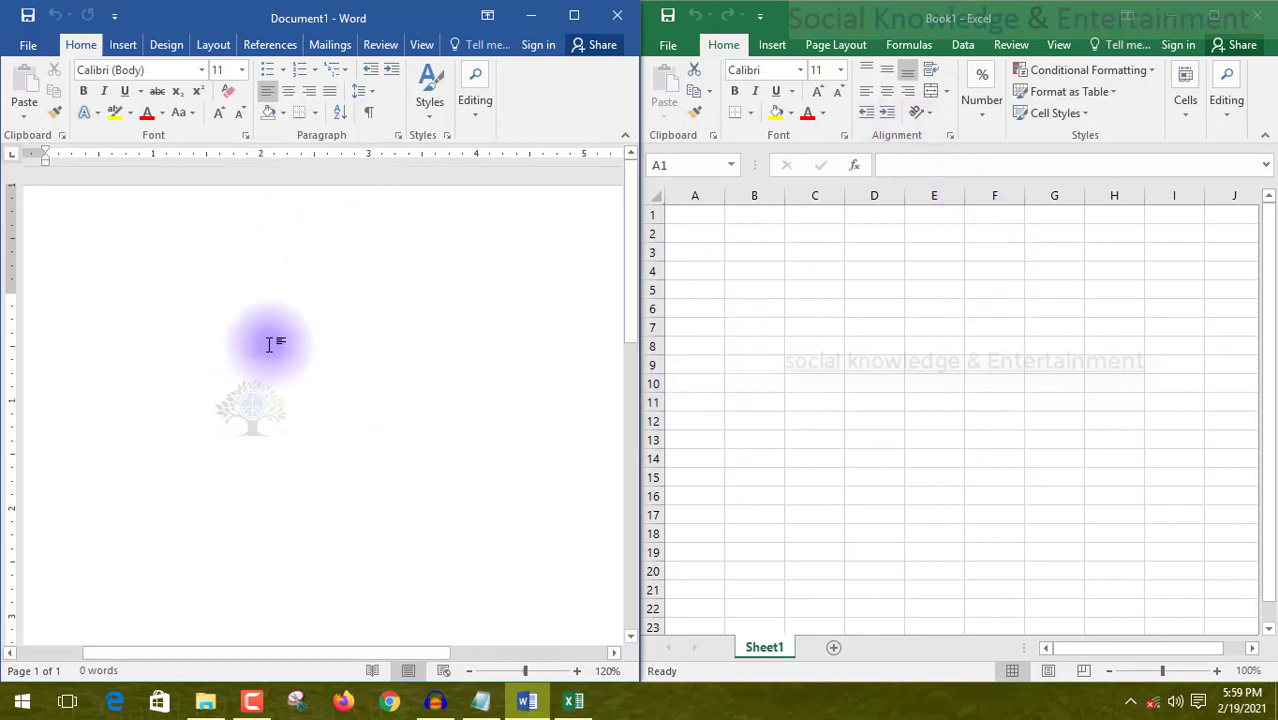
left_click(569, 18)
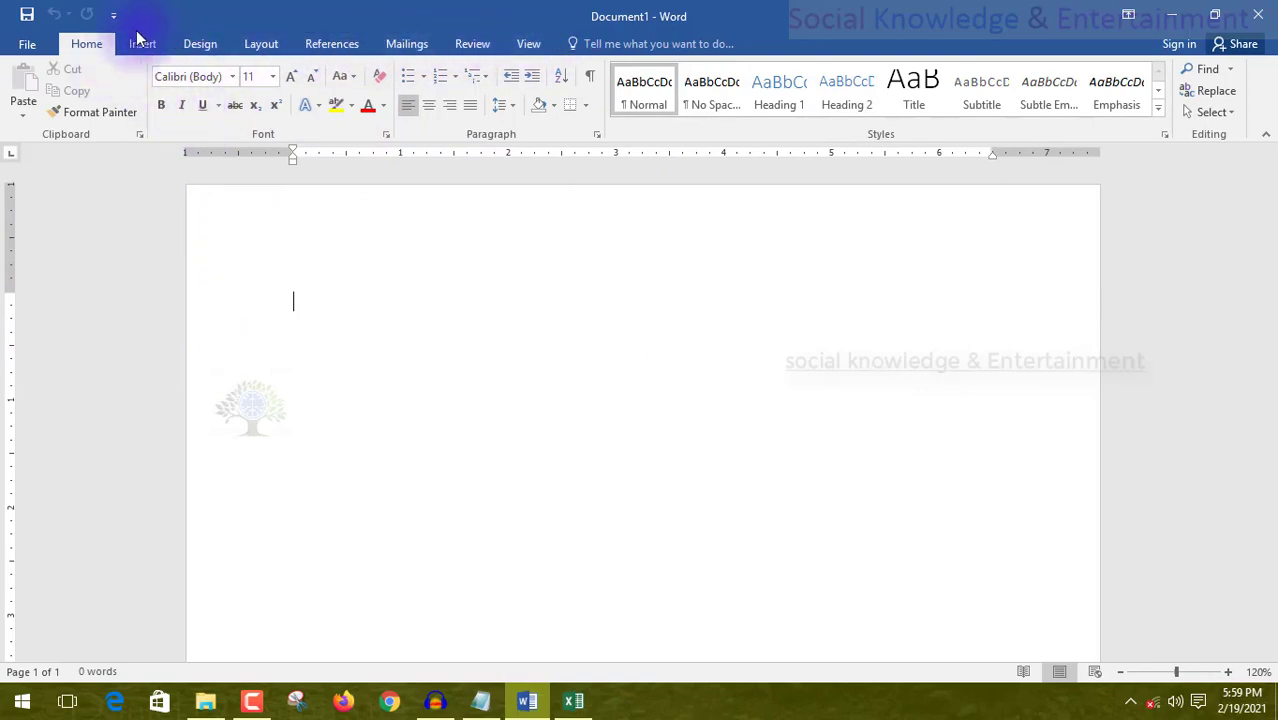
Minimize Word and Excel to the desktop and open the Animal Index presentation
left_click(1176, 14)
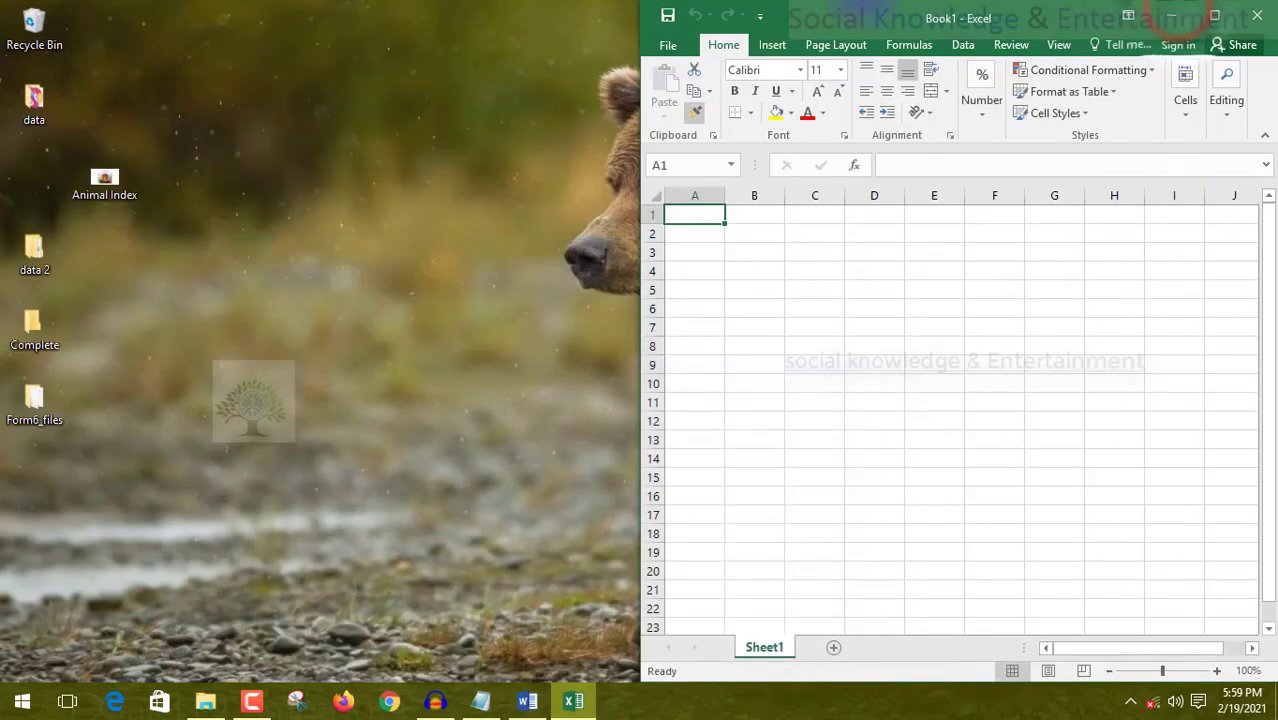
left_click(1210, 17)
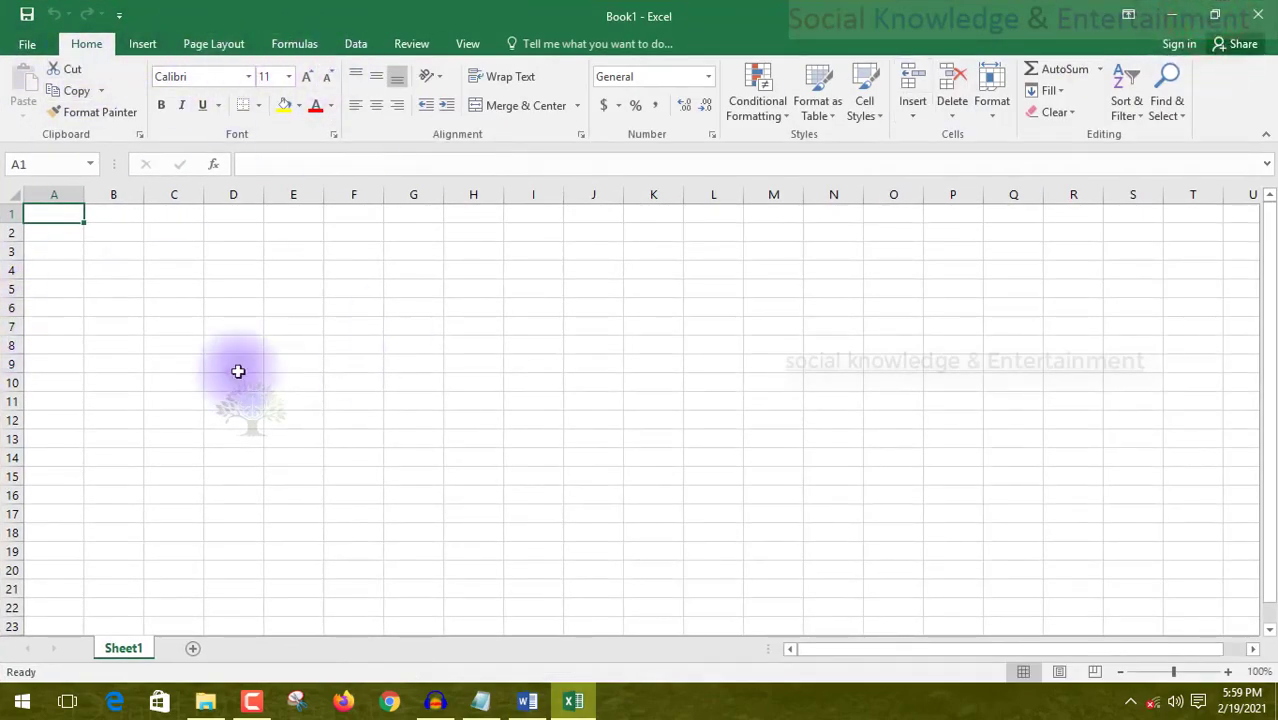
left_click(1160, 12)
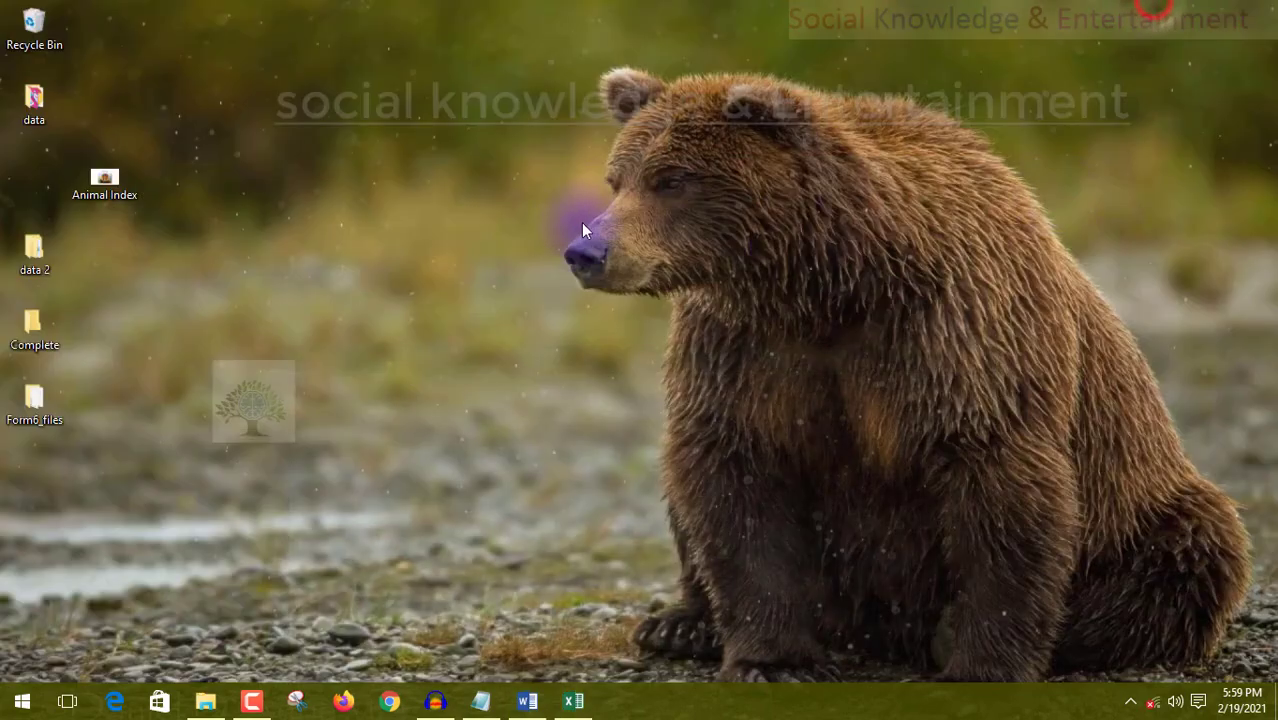
left_click(527, 703)
left_click(573, 700)
left_click(1162, 14)
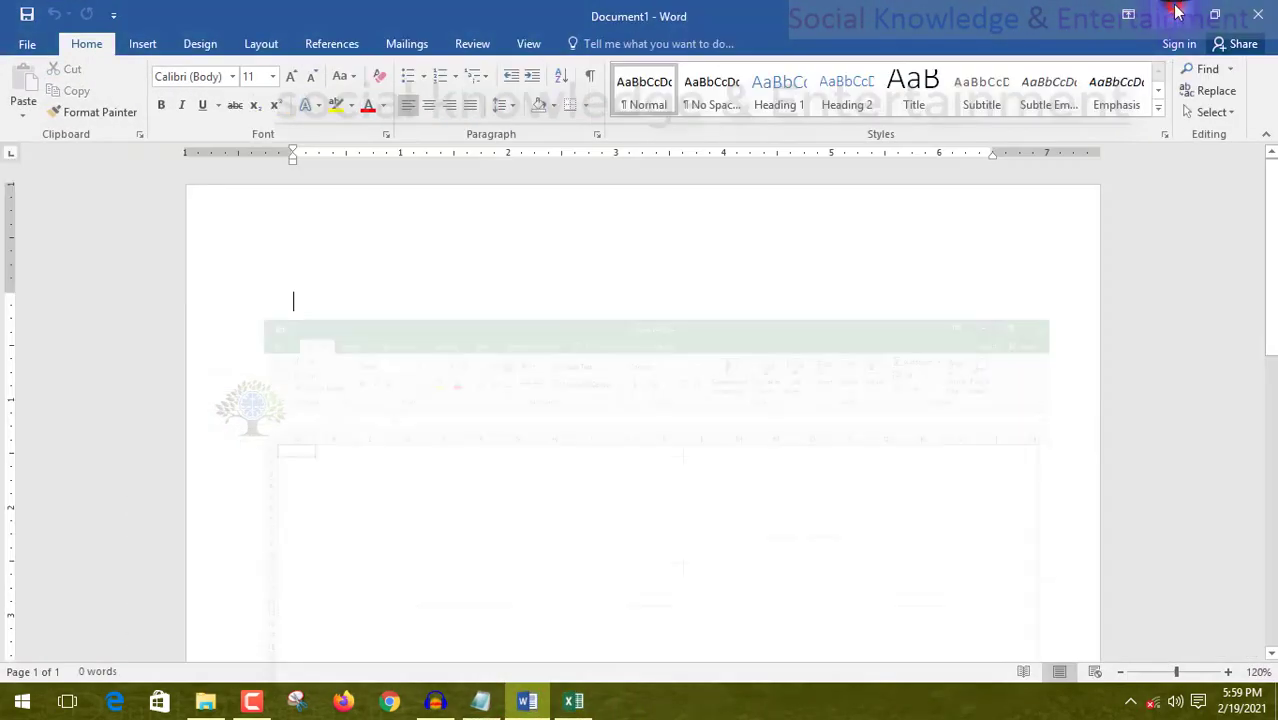
left_click(1177, 12)
double_click(90, 176)
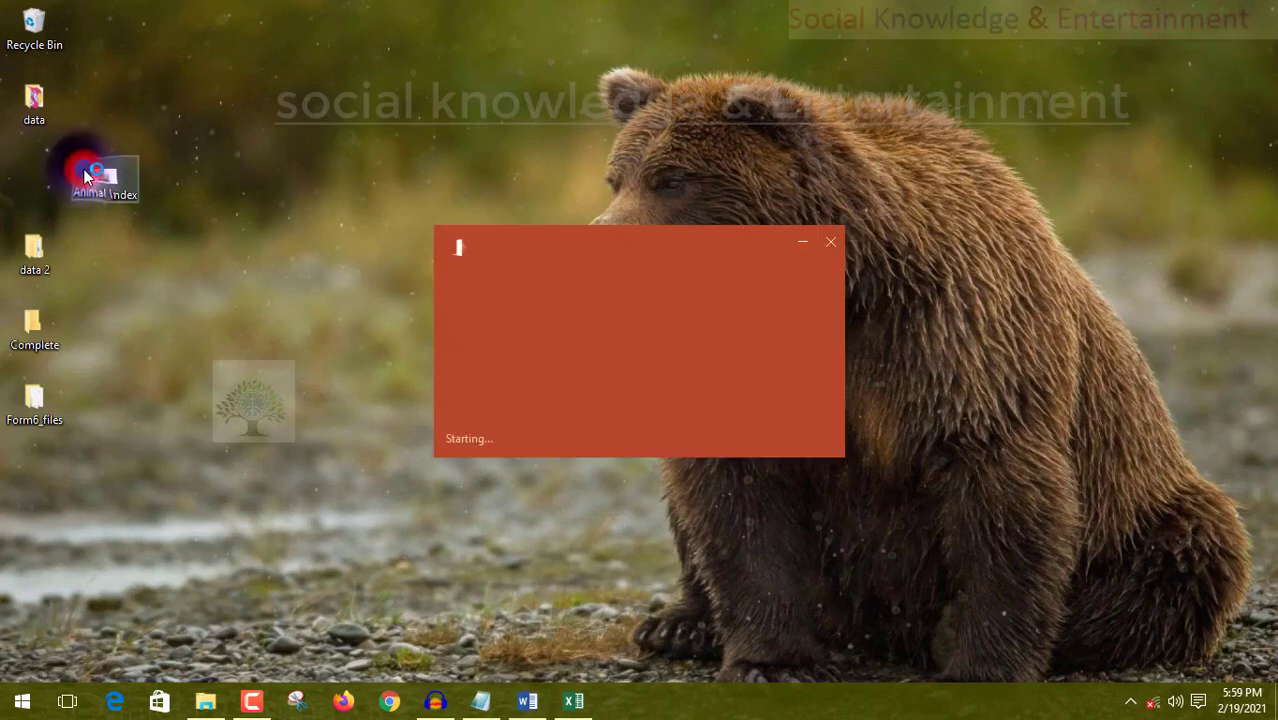
Dismiss the two Camtasia shortcut warnings, view slides 2 and 3, and show the Insert tab
left_click(750, 420)
left_click(735, 412)
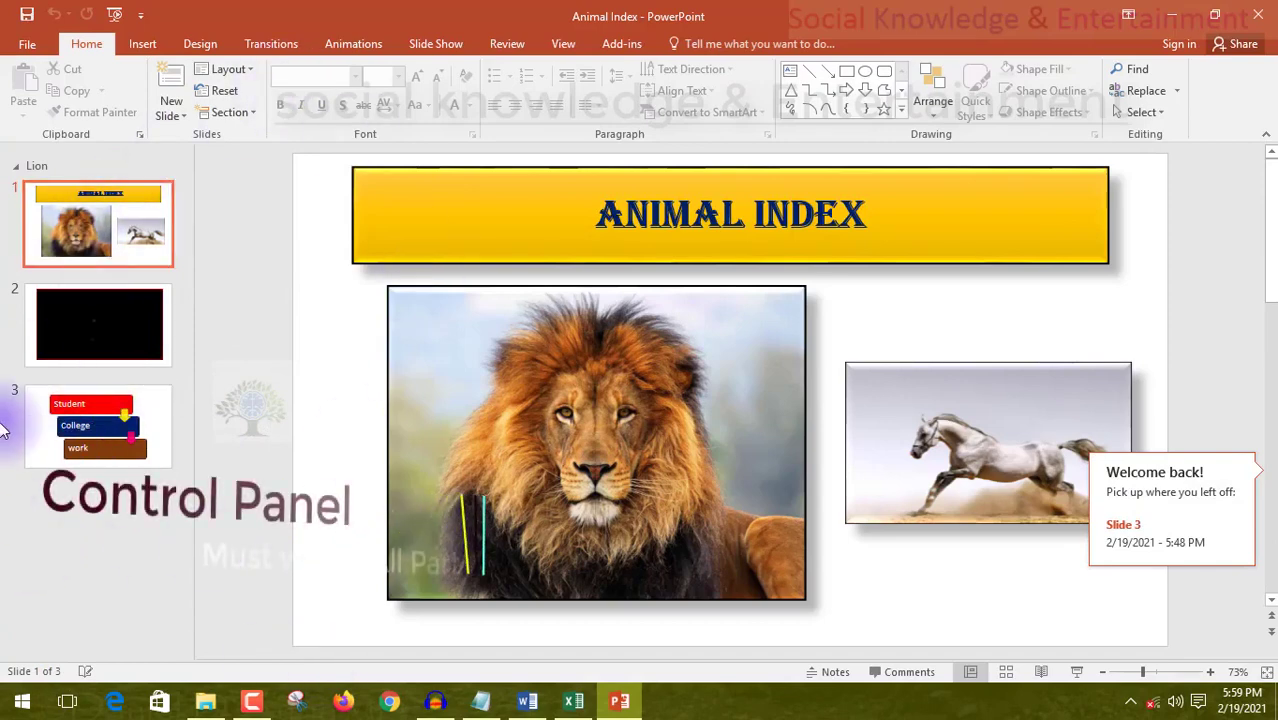
left_click(65, 318)
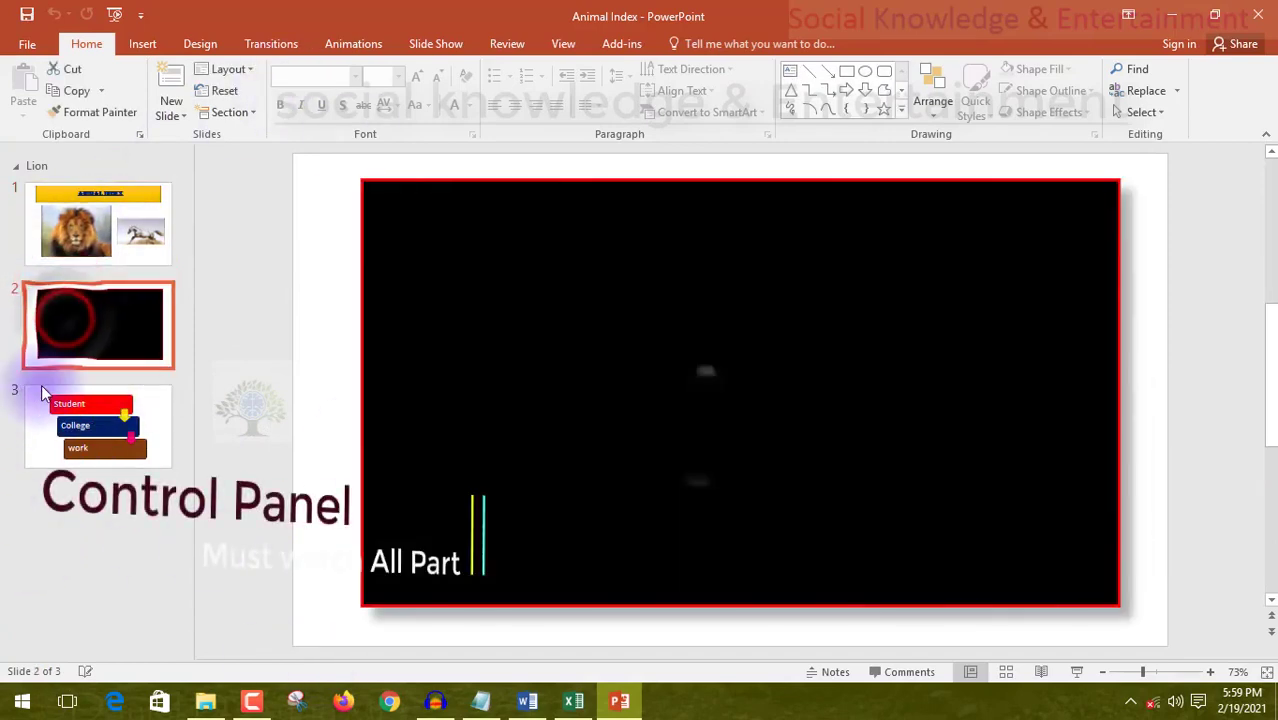
left_click(42, 390)
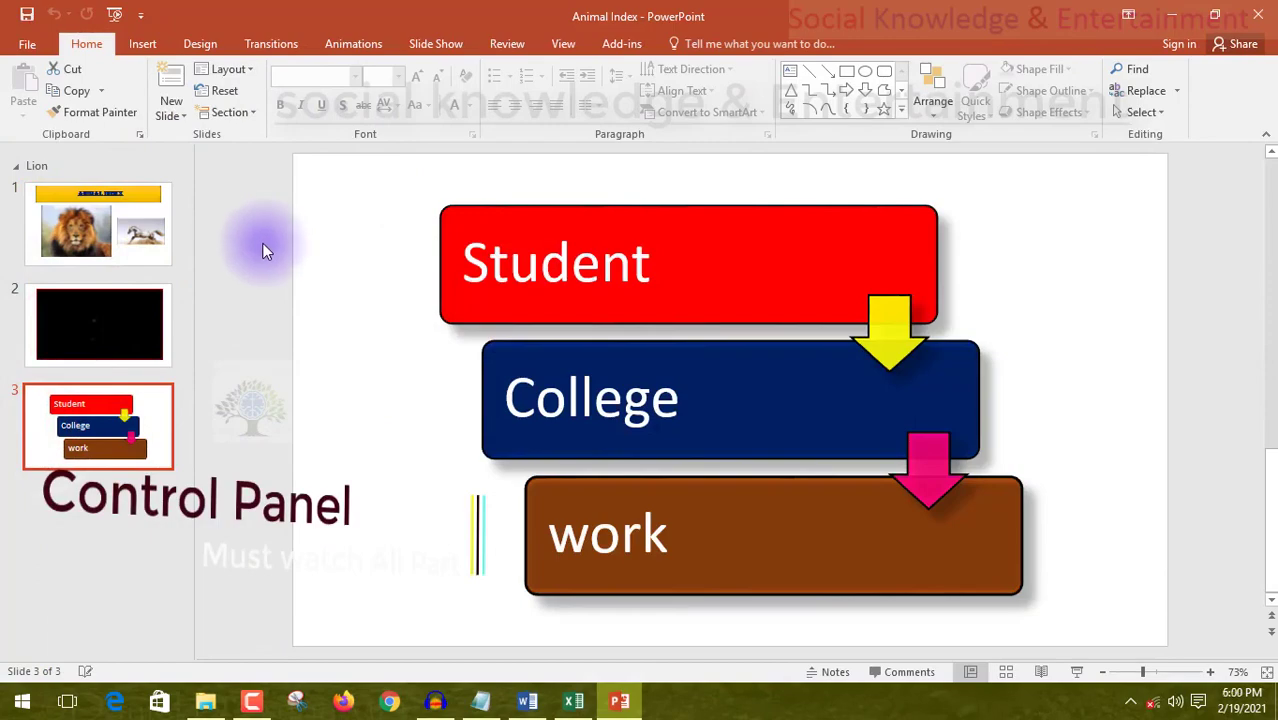
left_click(142, 45)
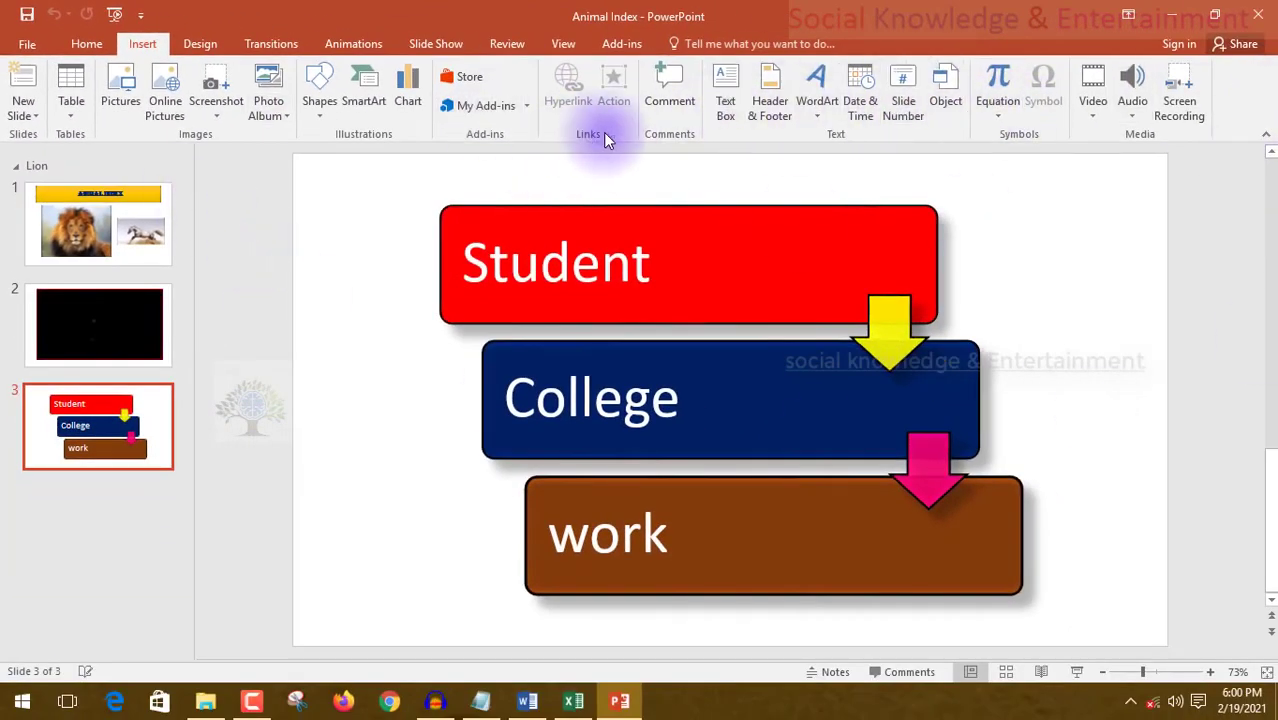
Preview a table on slide 3 without inserting it, then move through Home, Insert and Design tabs
left_click(62, 102)
left_click(449, 293)
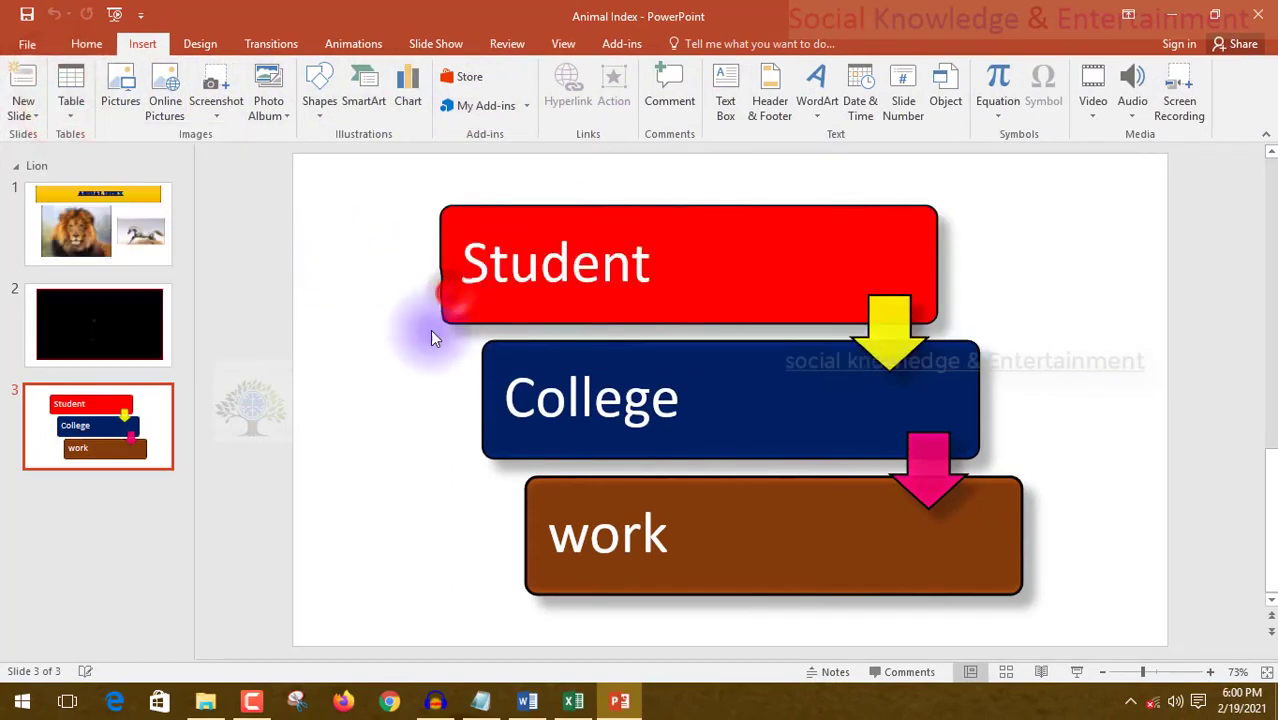
left_click(68, 106)
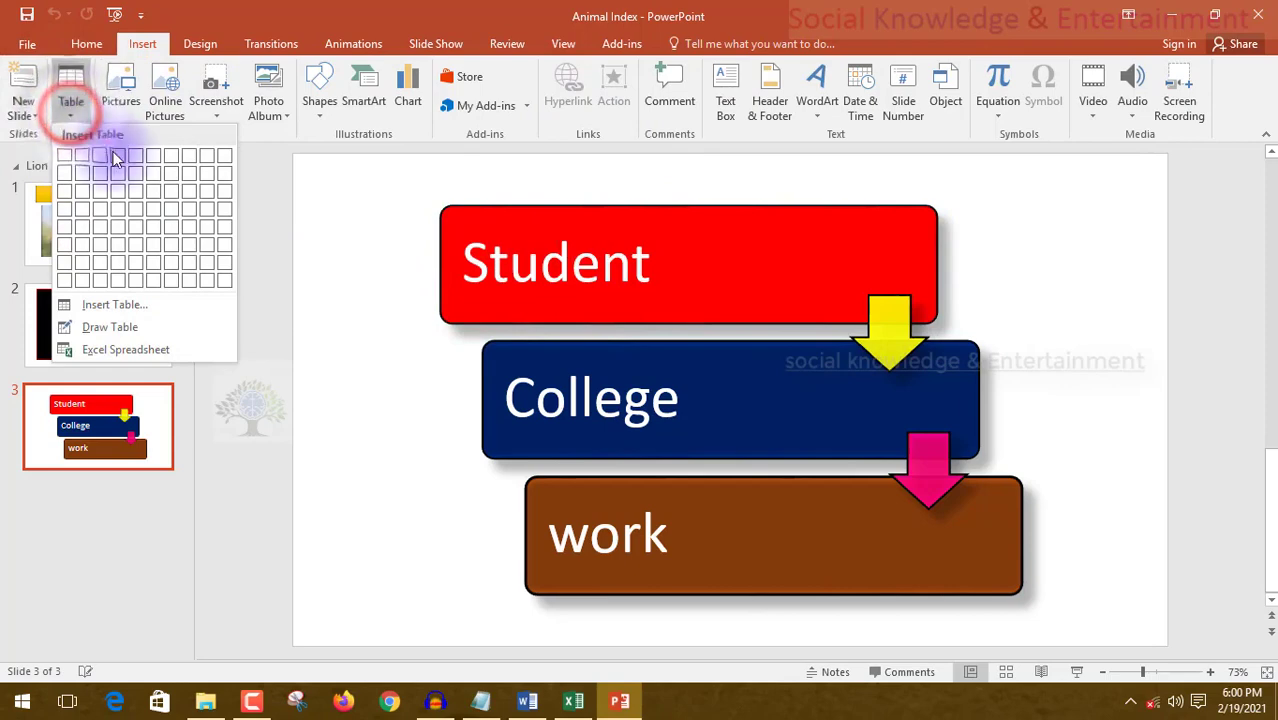
left_click(360, 275)
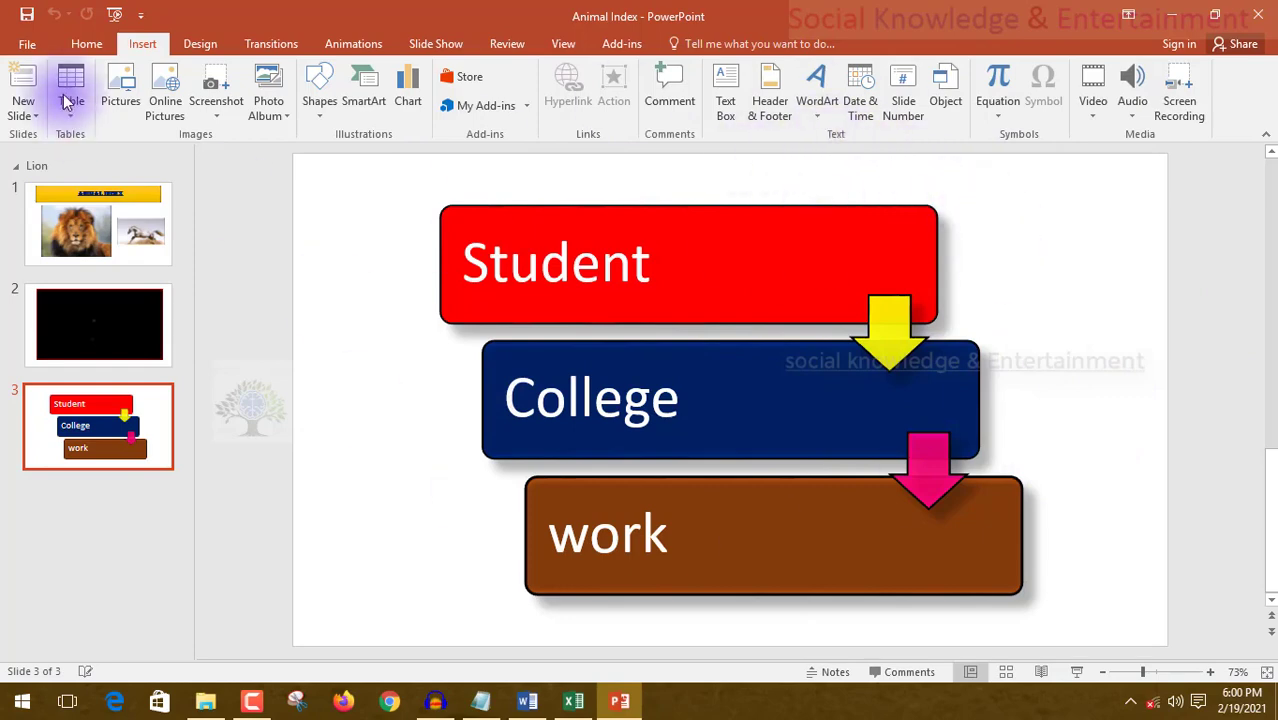
left_click(86, 48)
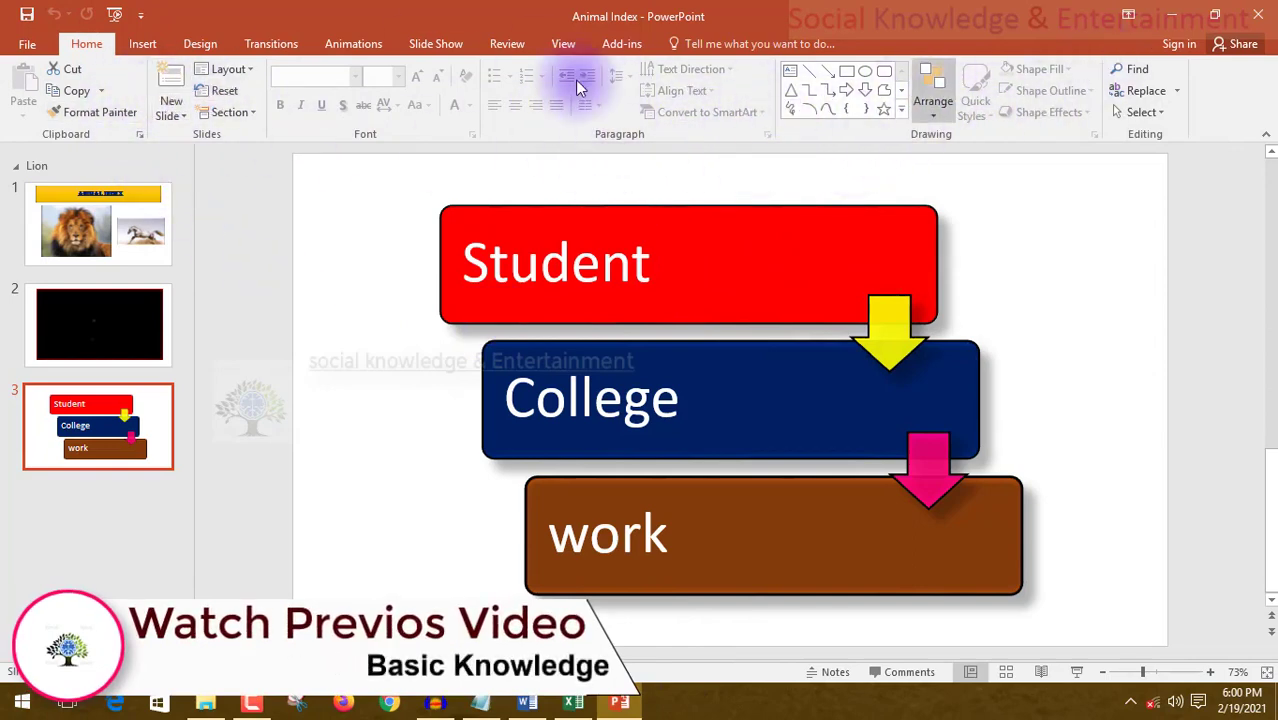
left_click(142, 45)
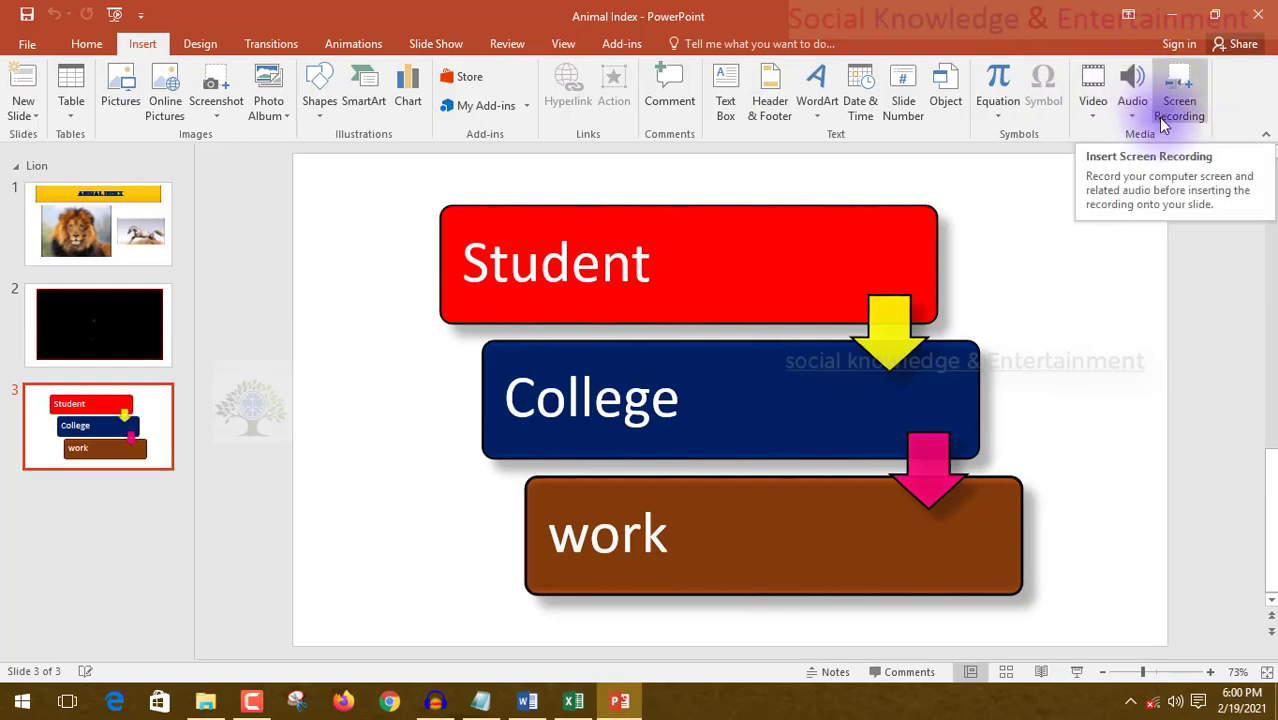
left_click(199, 44)
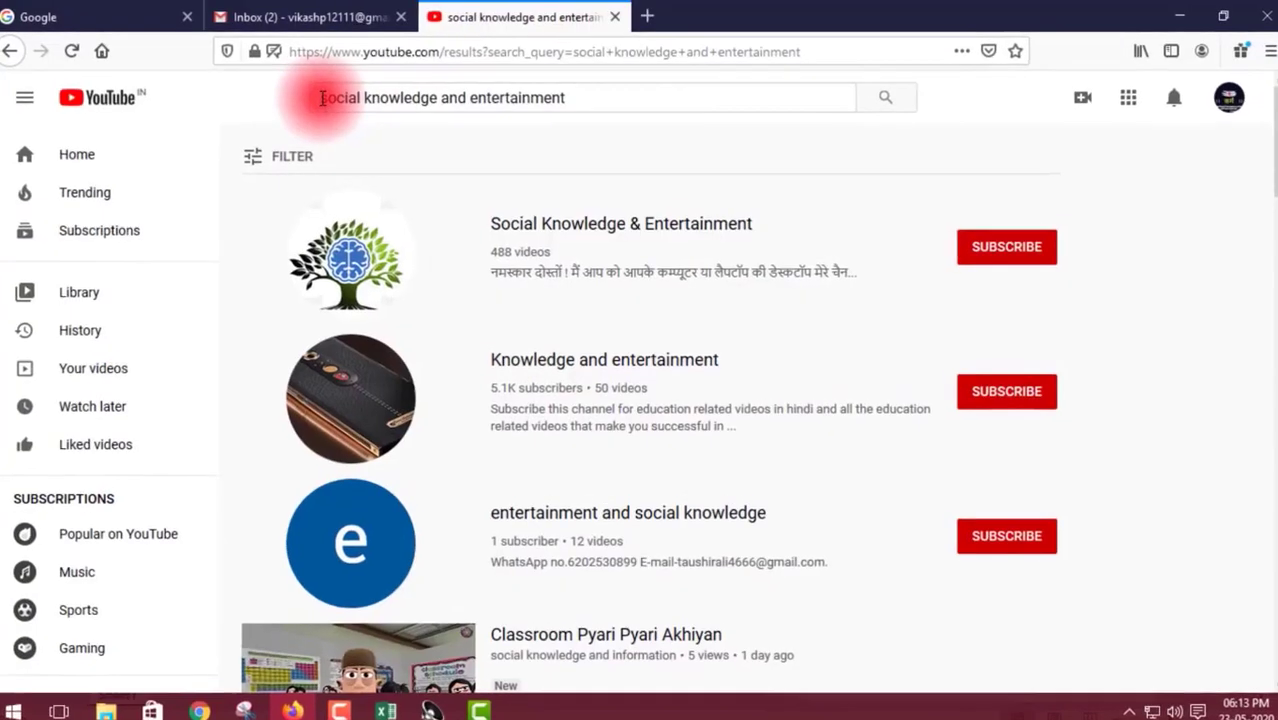
Open the Social Knowledge & Entertainment channel from the YouTube search results
left_click_drag(313, 100, 583, 100)
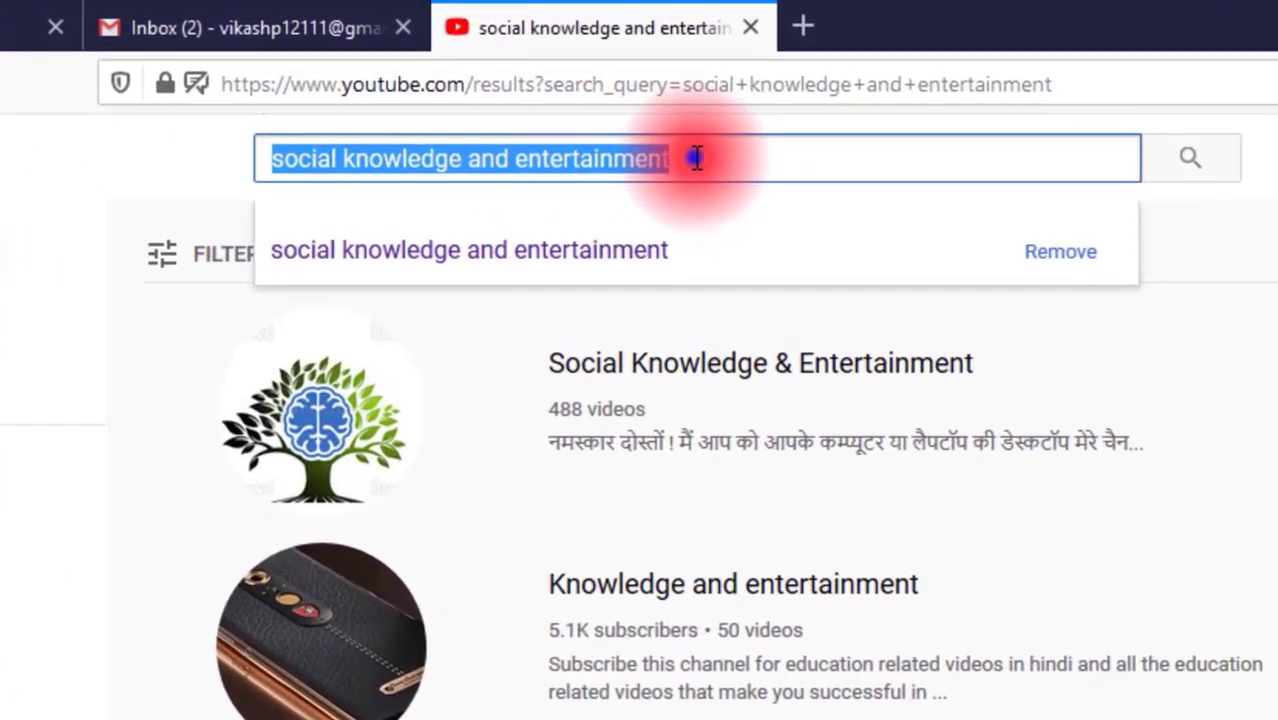
left_click_drag(696, 158, 258, 158)
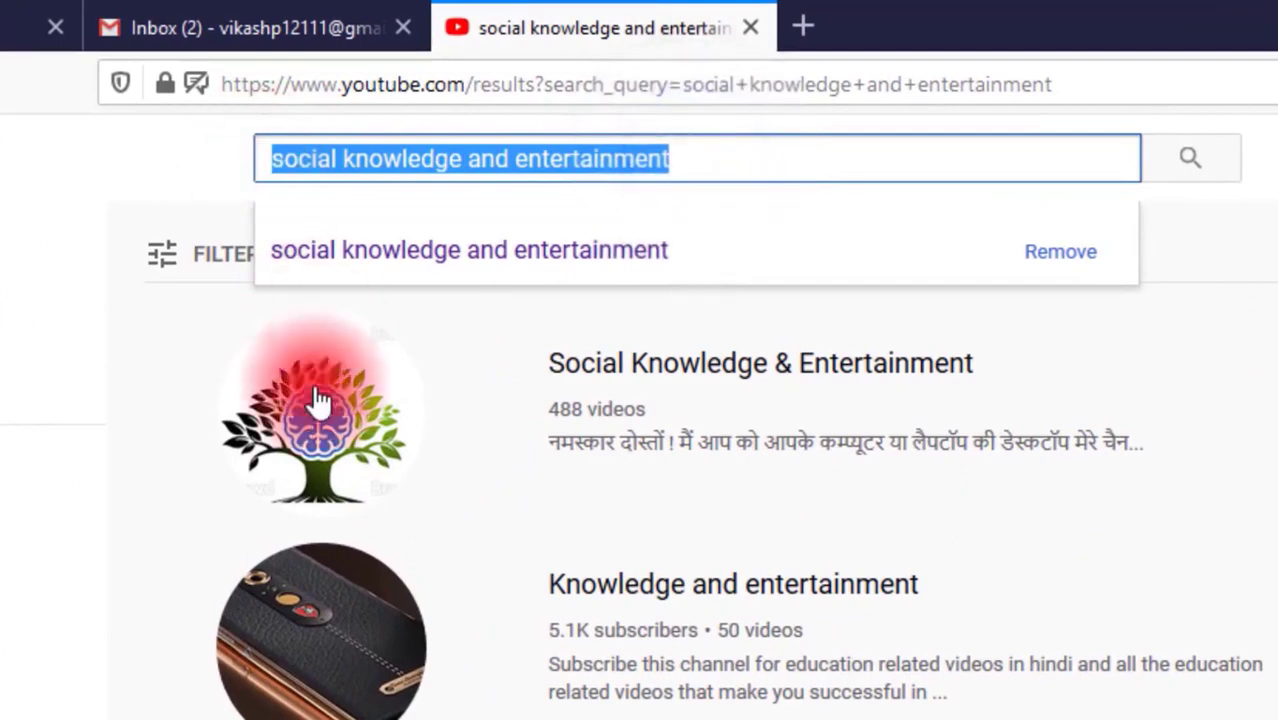
left_click(413, 382)
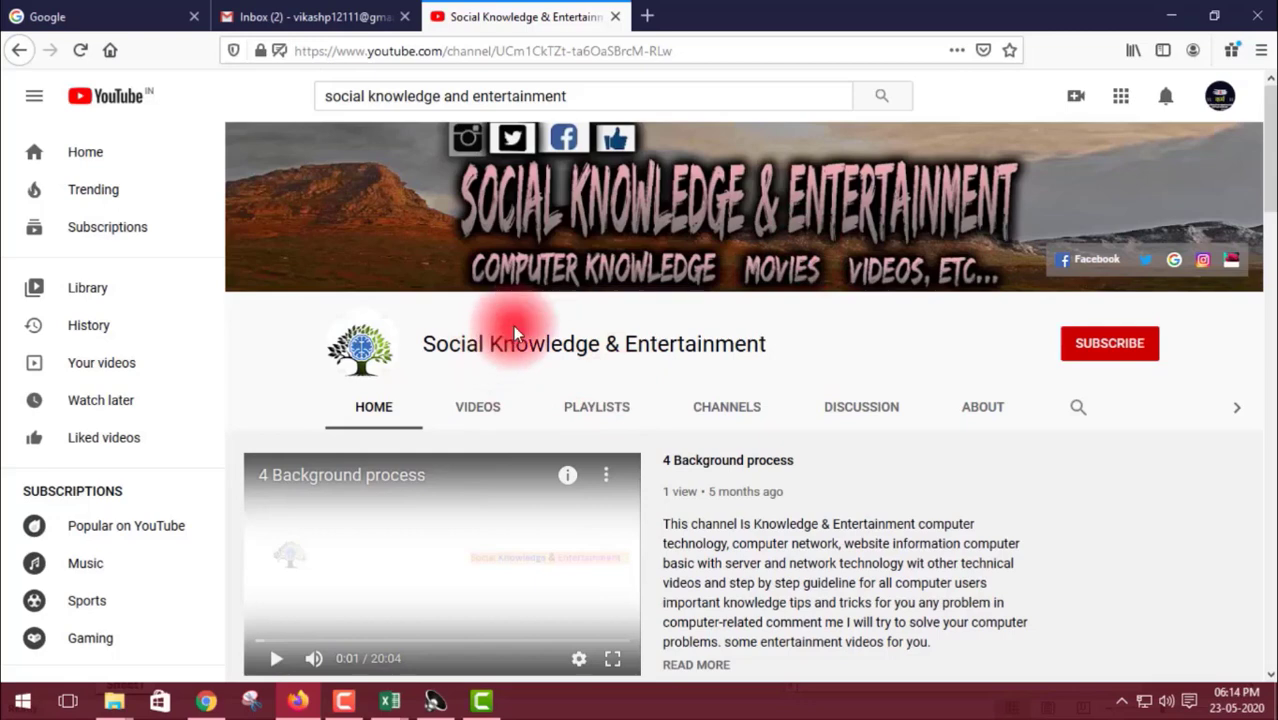
scroll(529, 320, "down", 1)
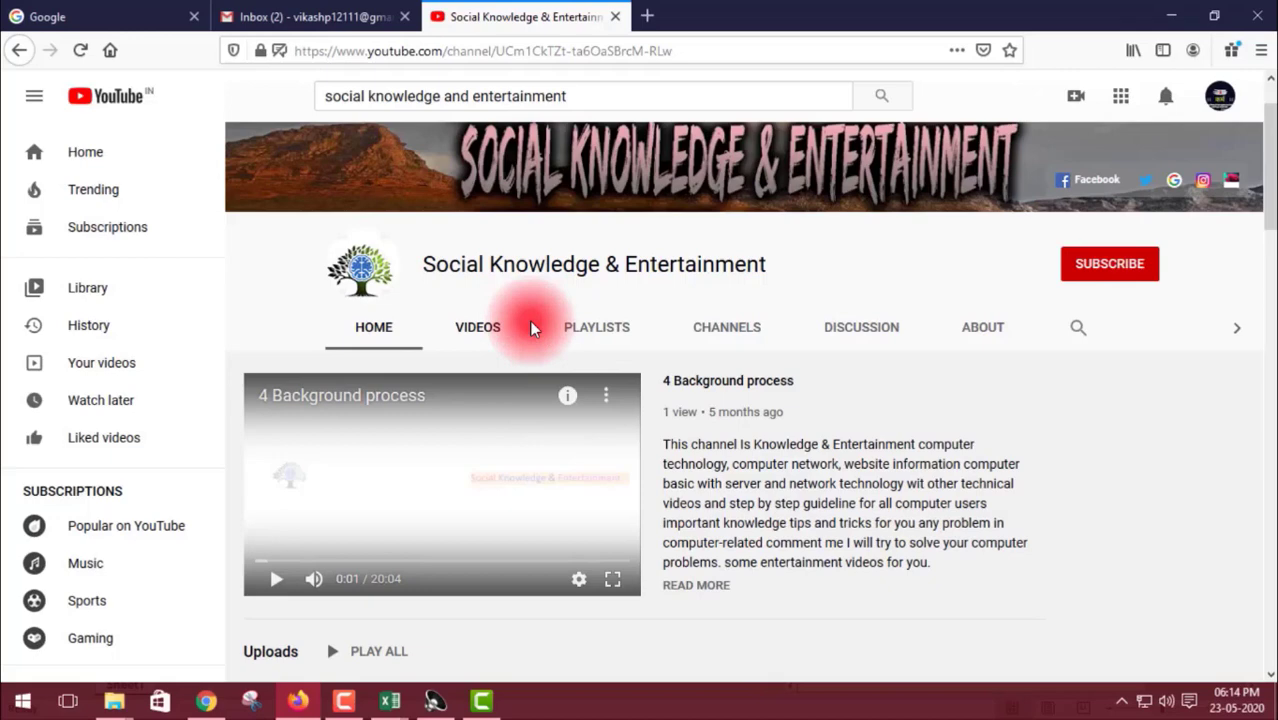
scroll(500, 323, "up", 2)
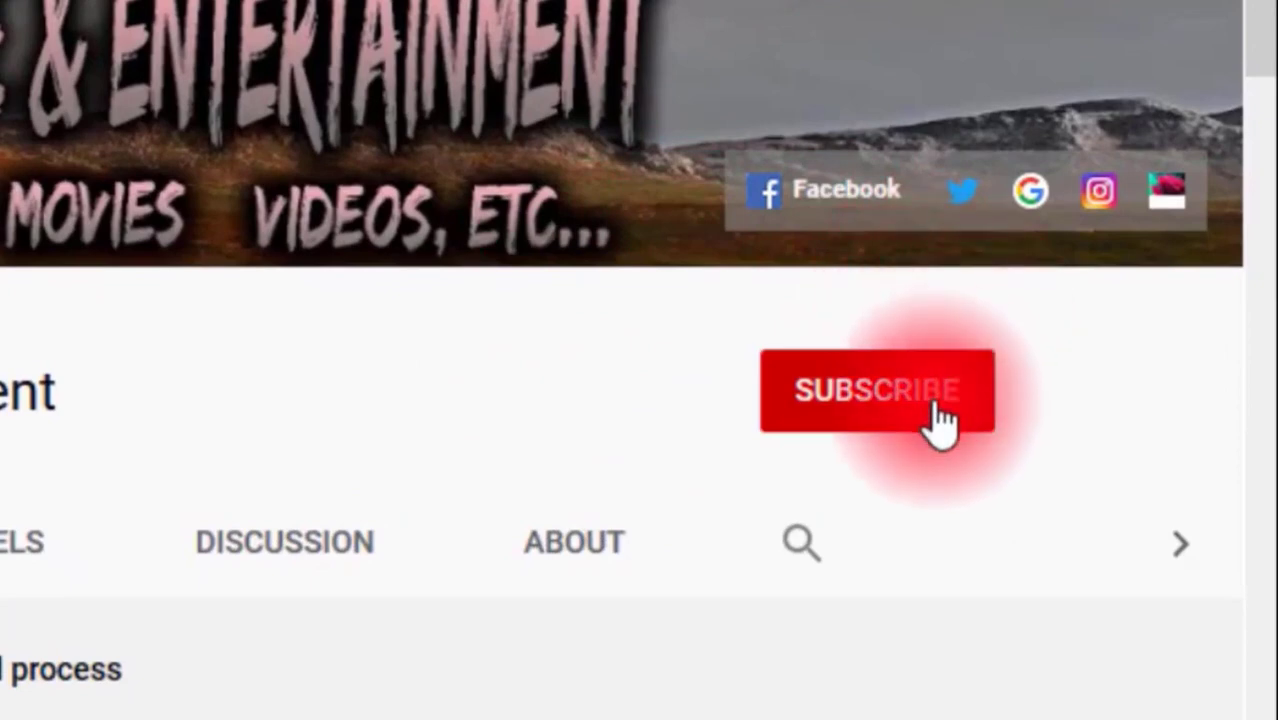
Subscribe to the channel with All notifications on, and pause its featured video
left_click(912, 410)
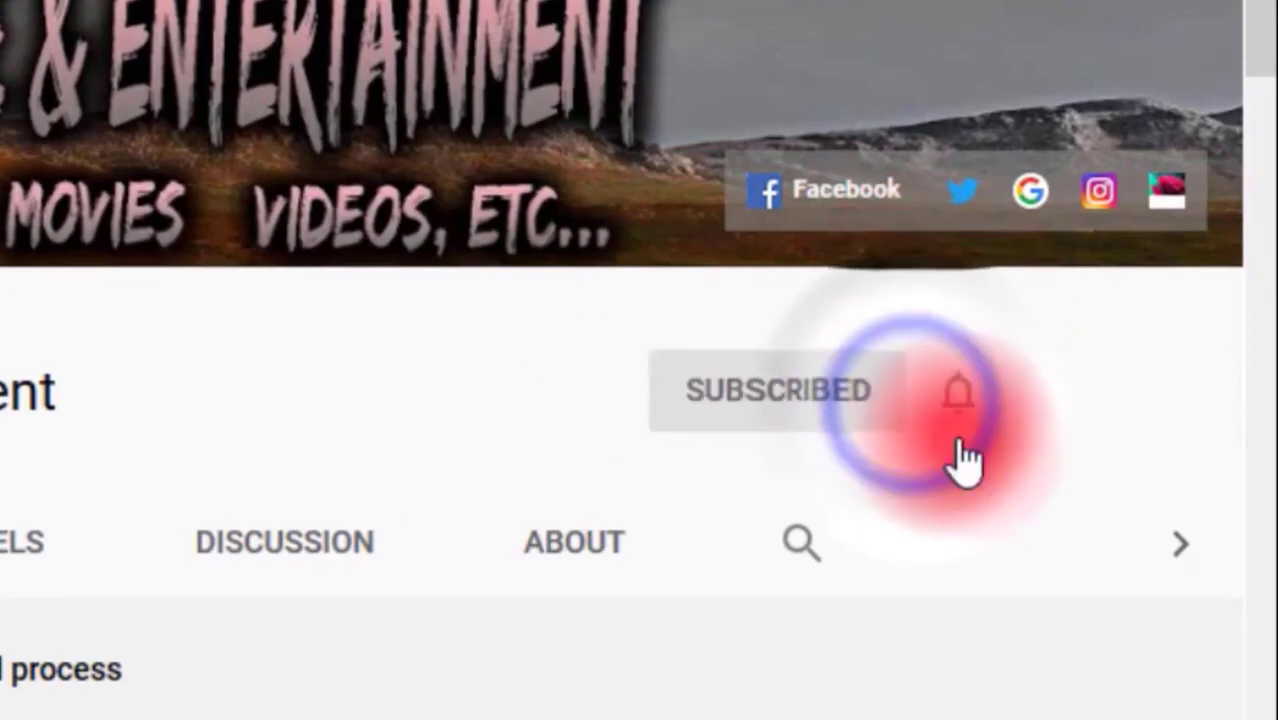
left_click(962, 398)
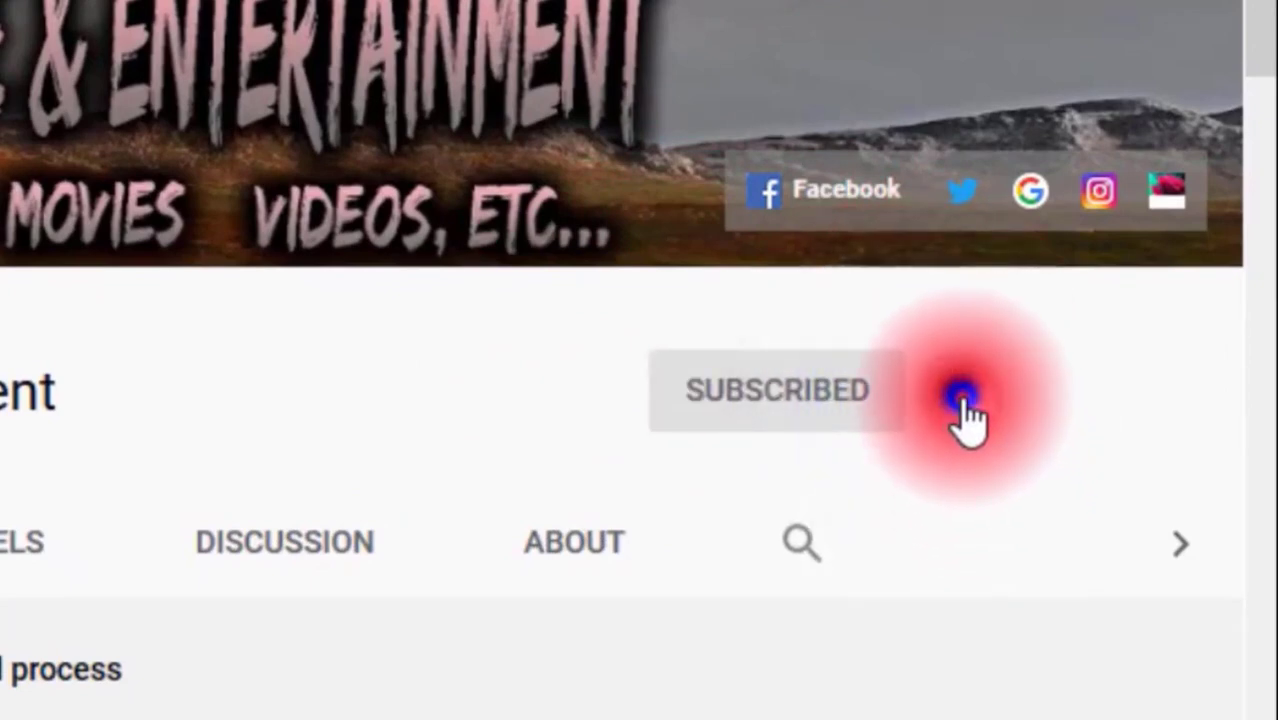
left_click(872, 490)
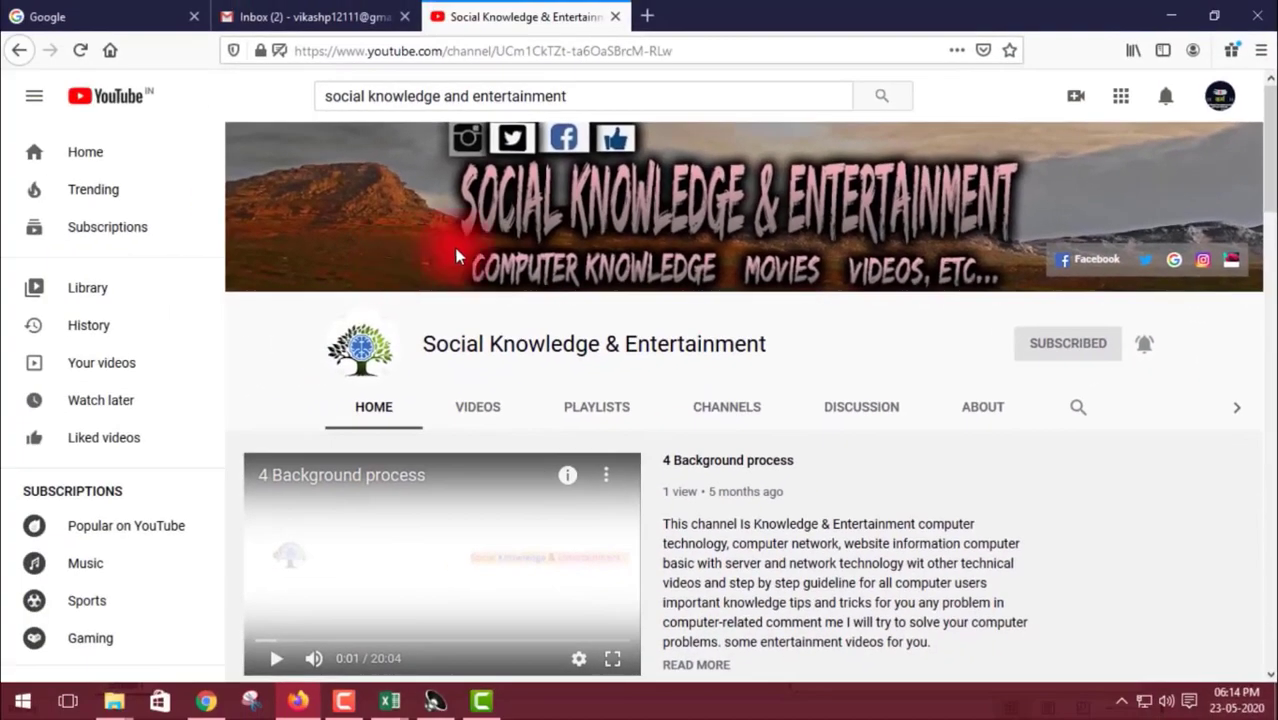
left_click(380, 554)
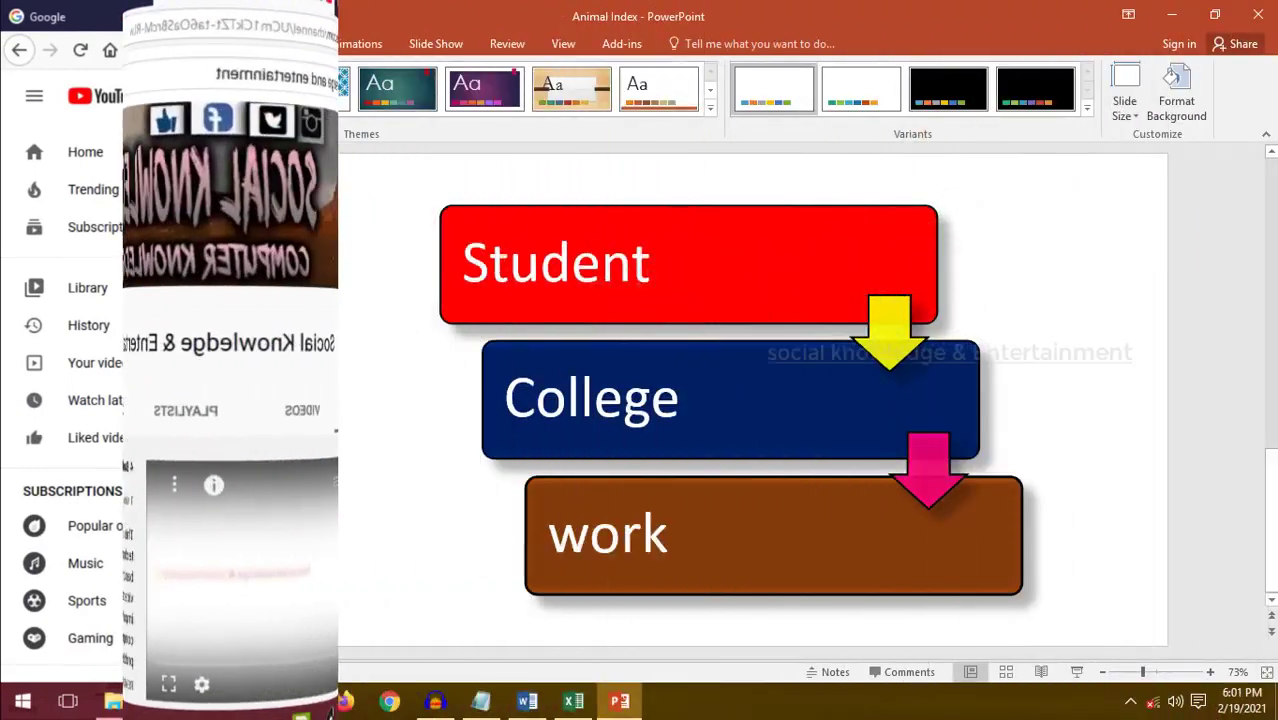
Return to the Home tab and select the Animal Index title slide after viewing slides 2 and 3
left_click(100, 43)
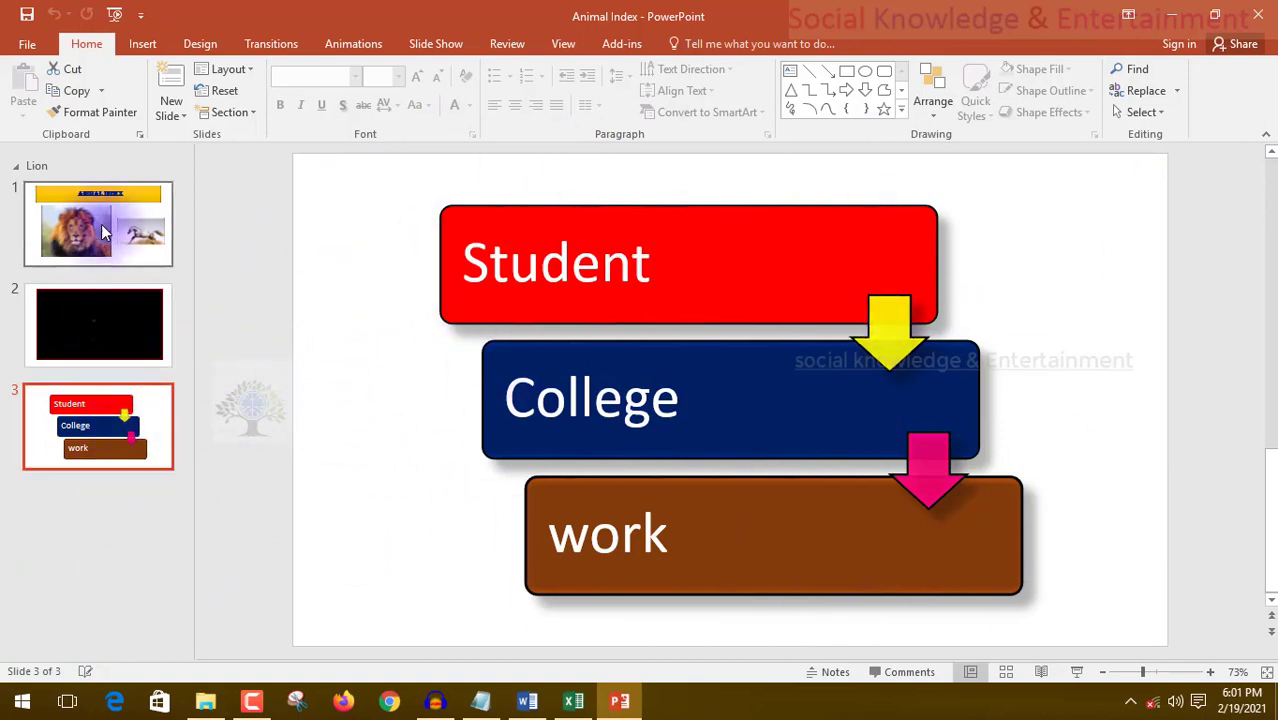
left_click(82, 320)
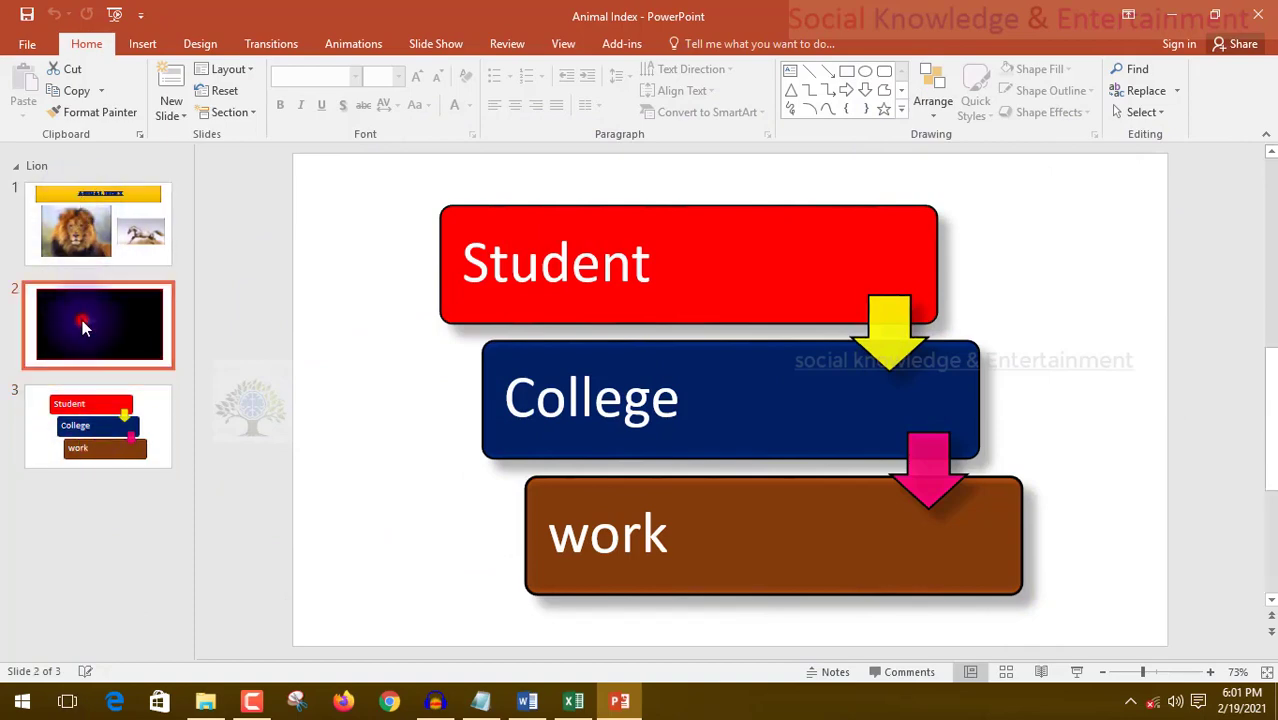
left_click(77, 403)
left_click(98, 202)
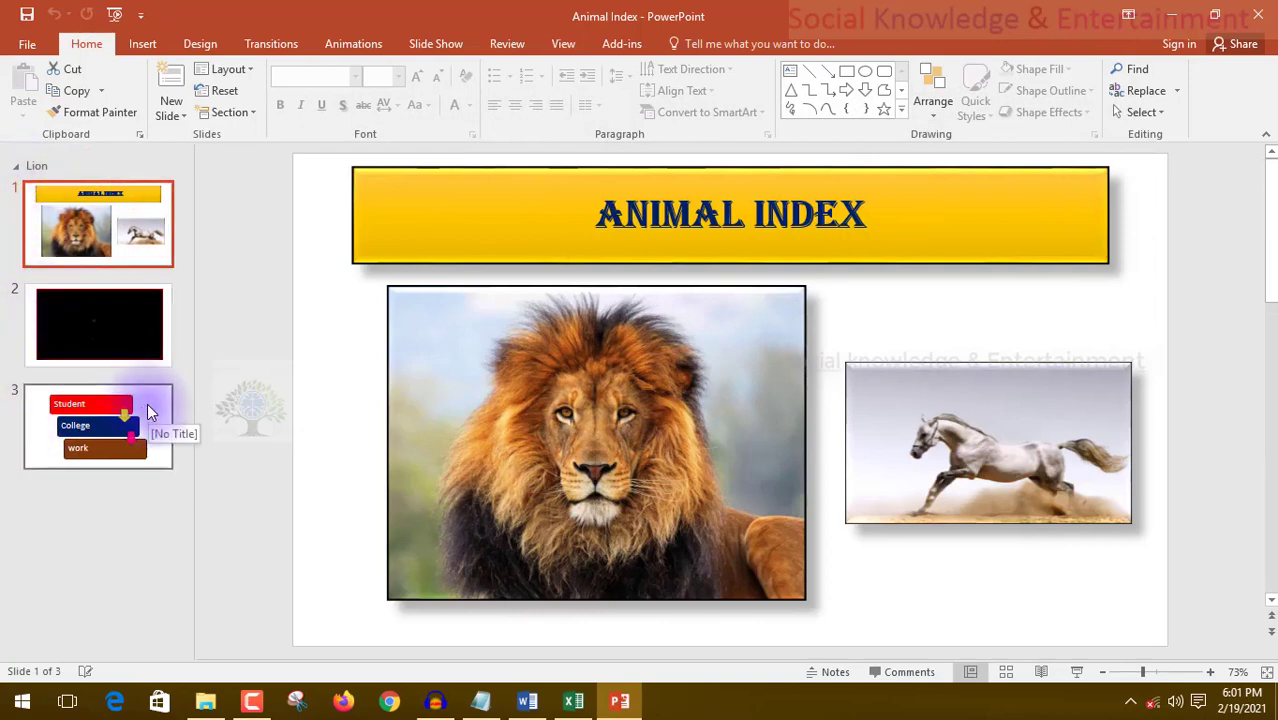
Play the slide show from slide 1 through to the end, then exit back to editing
left_click(116, 14)
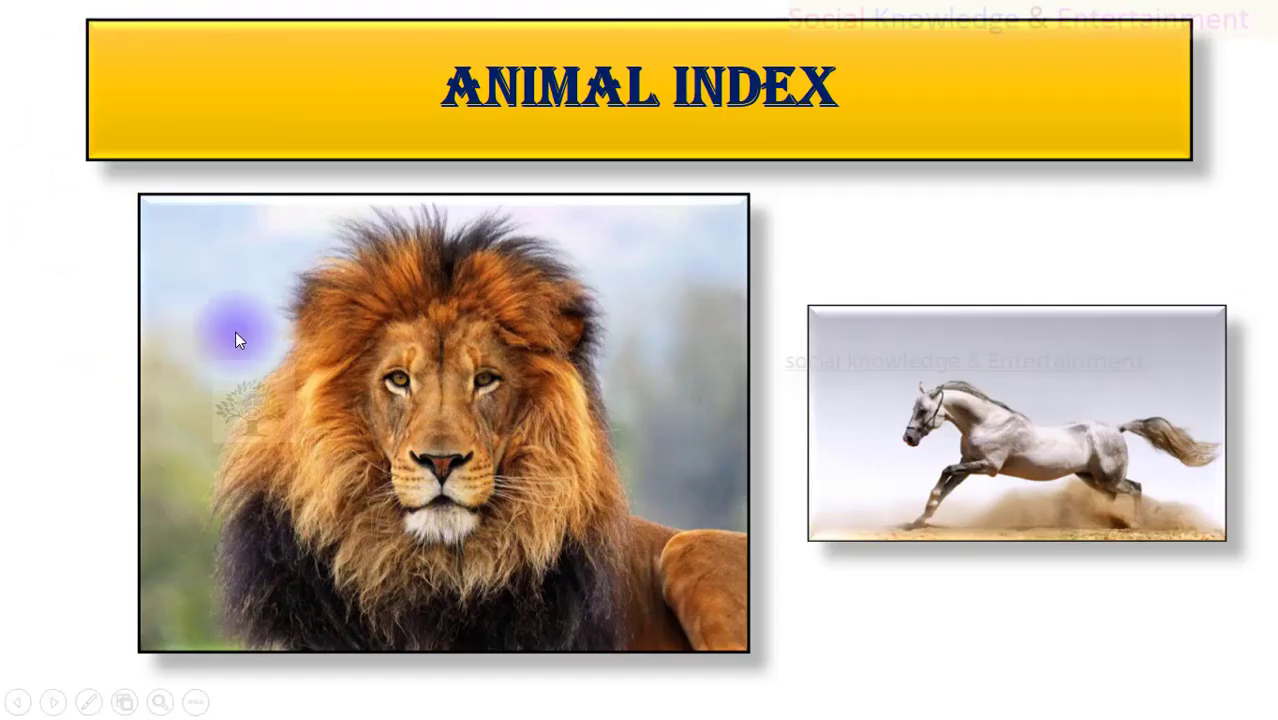
left_click(236, 333)
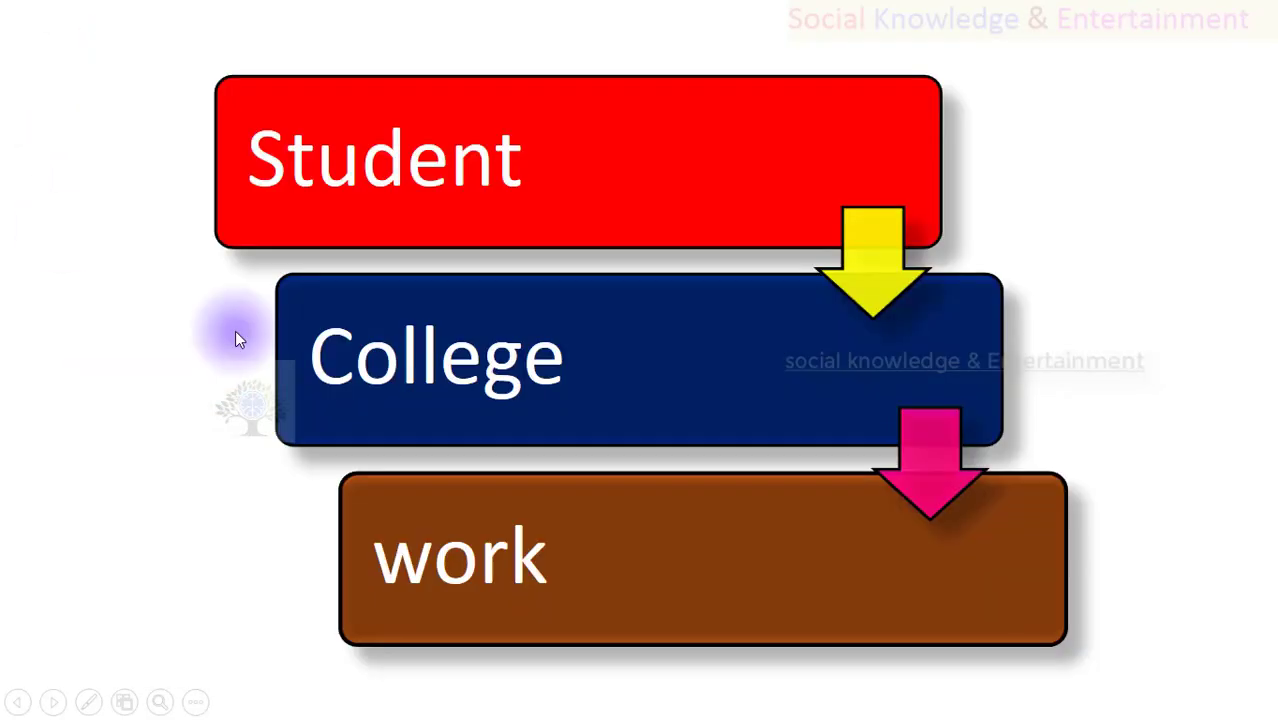
left_click(236, 333)
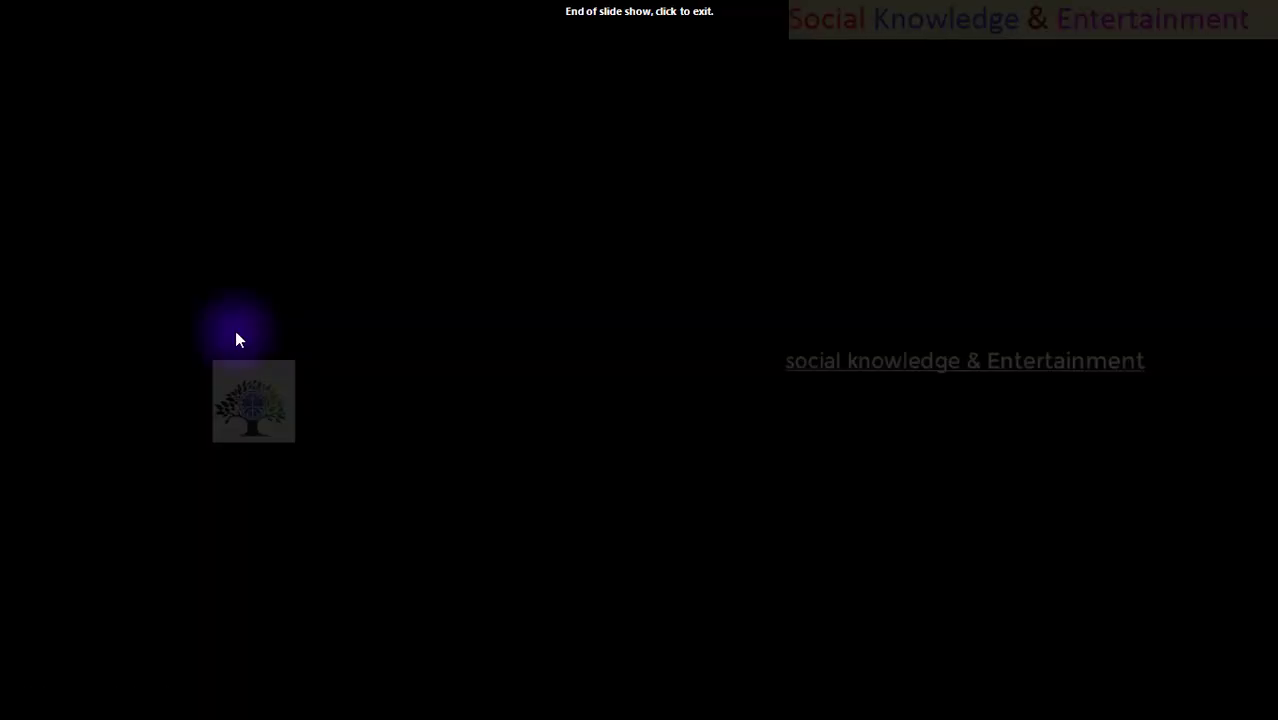
left_click(236, 340)
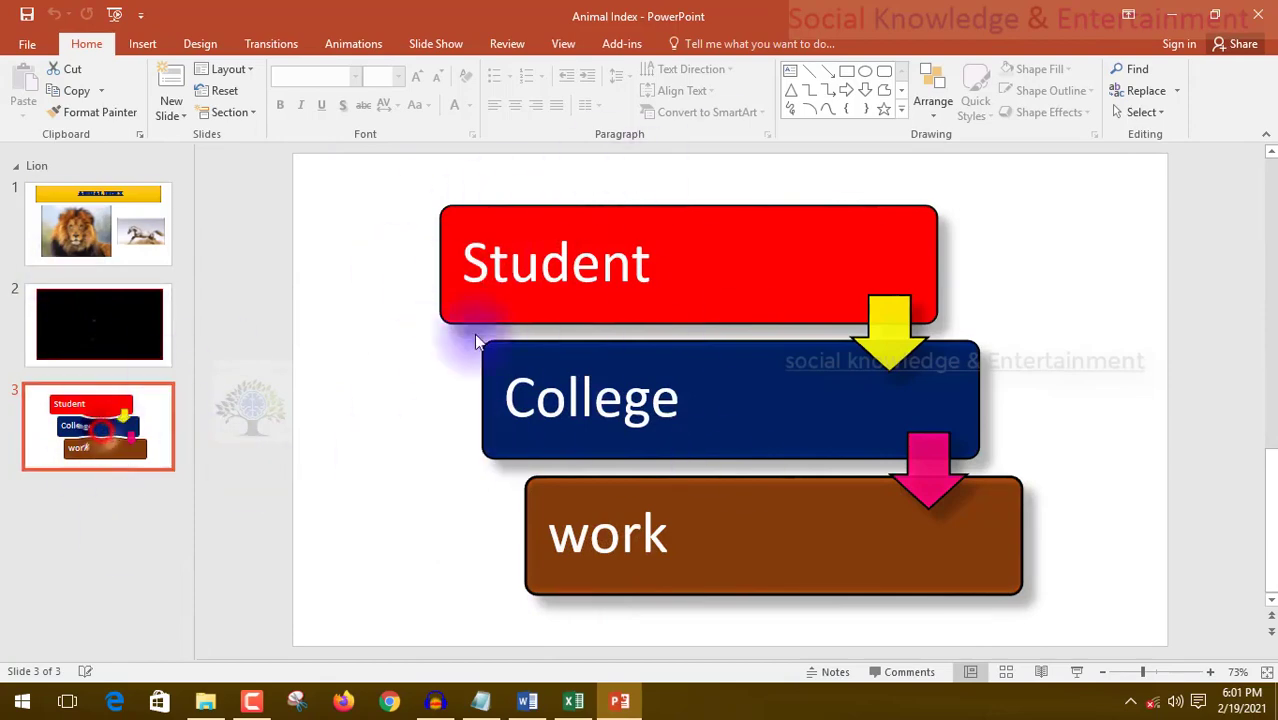
Delete the Animal Index slide and then the remaining slides from the Slides pane
left_click(70, 240)
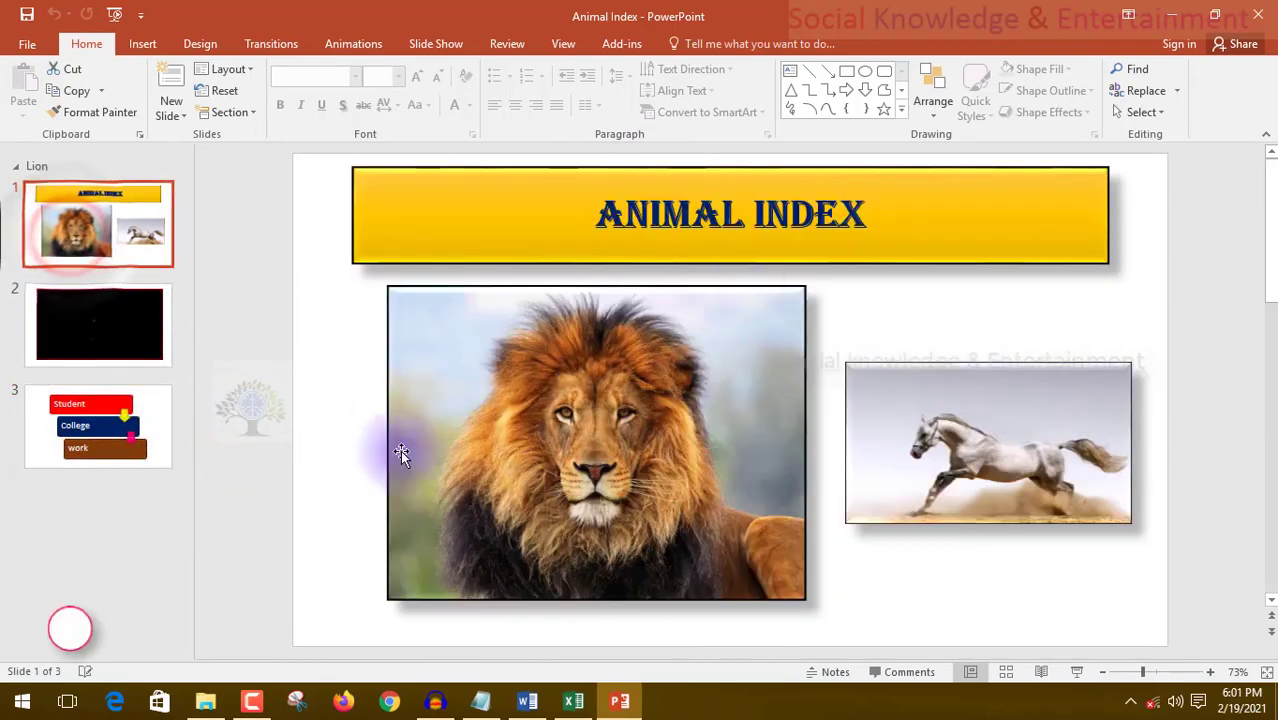
left_click(100, 452)
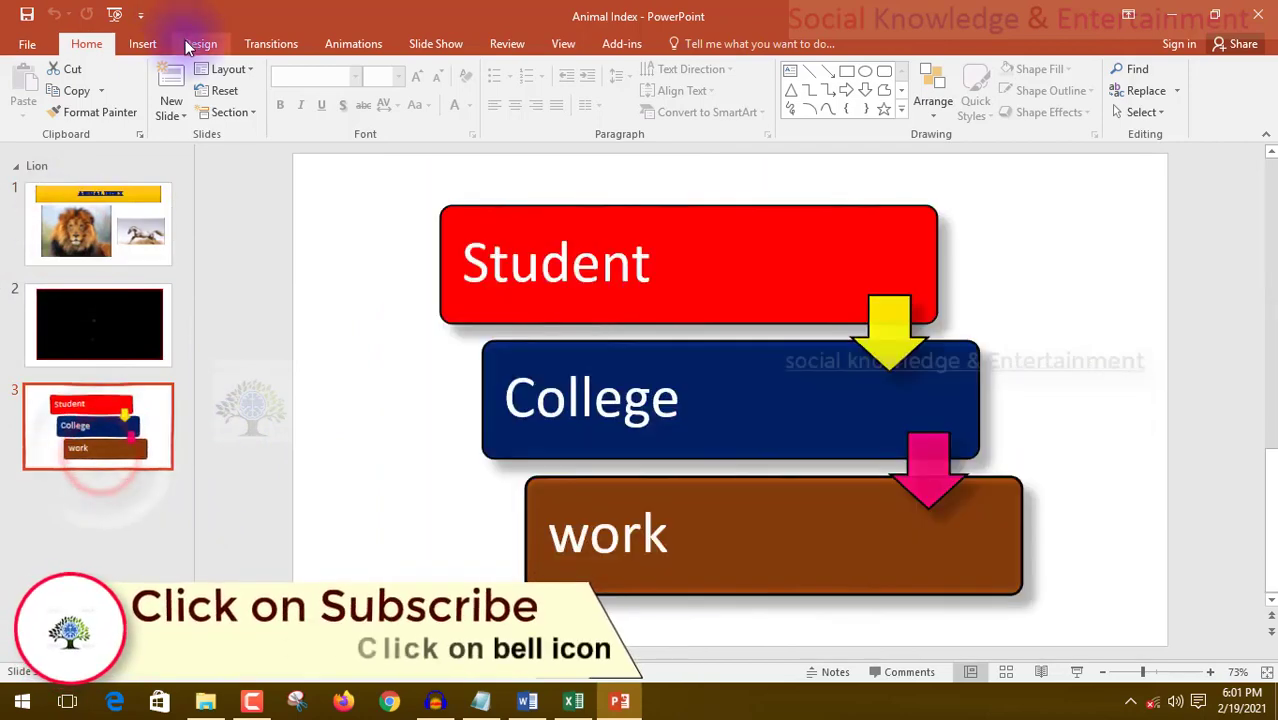
left_click(91, 234)
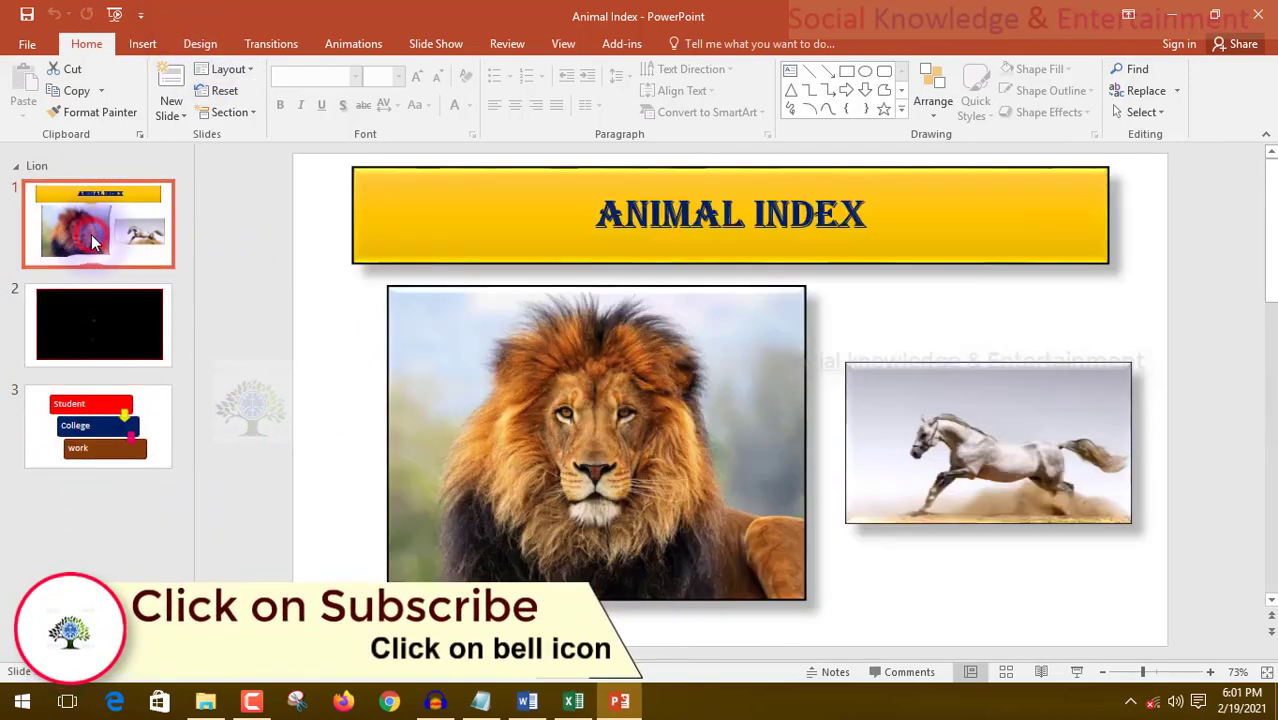
key("Delete")
left_click(91, 234)
key("Delete")
key("Delete")
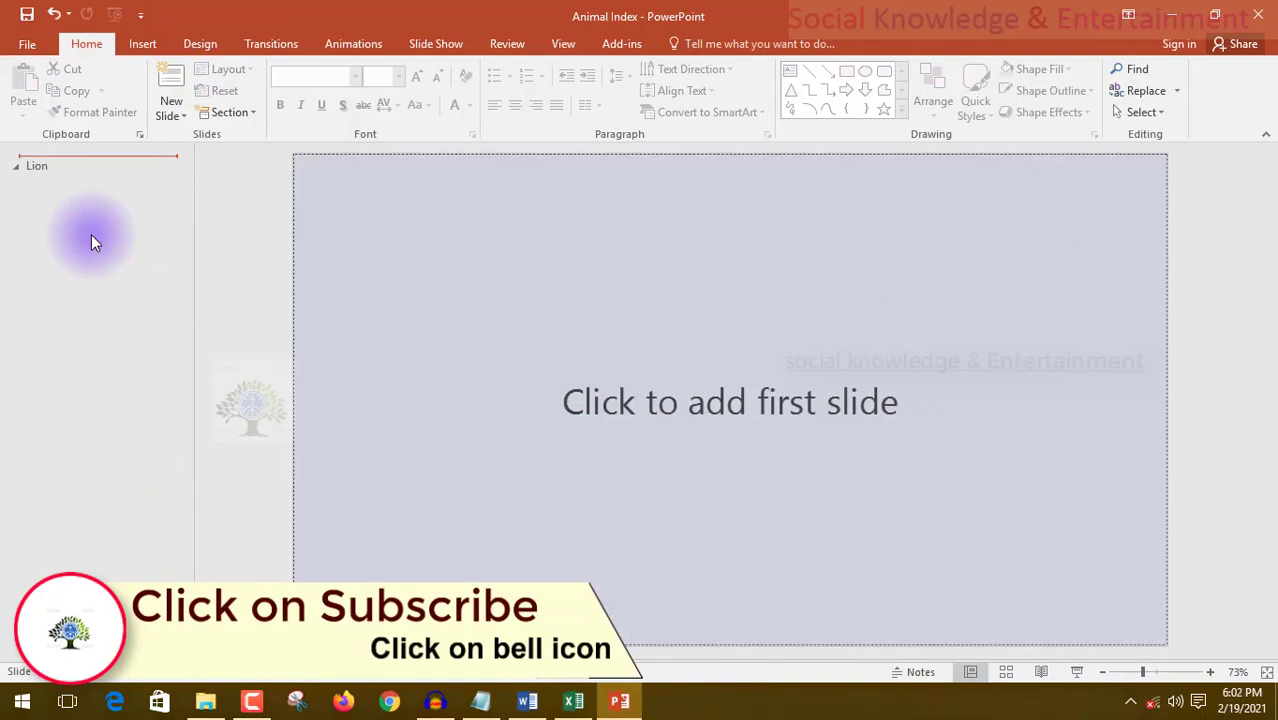
Add a new blank first slide and delete it too, leaving only the empty Lion section
left_click(576, 402)
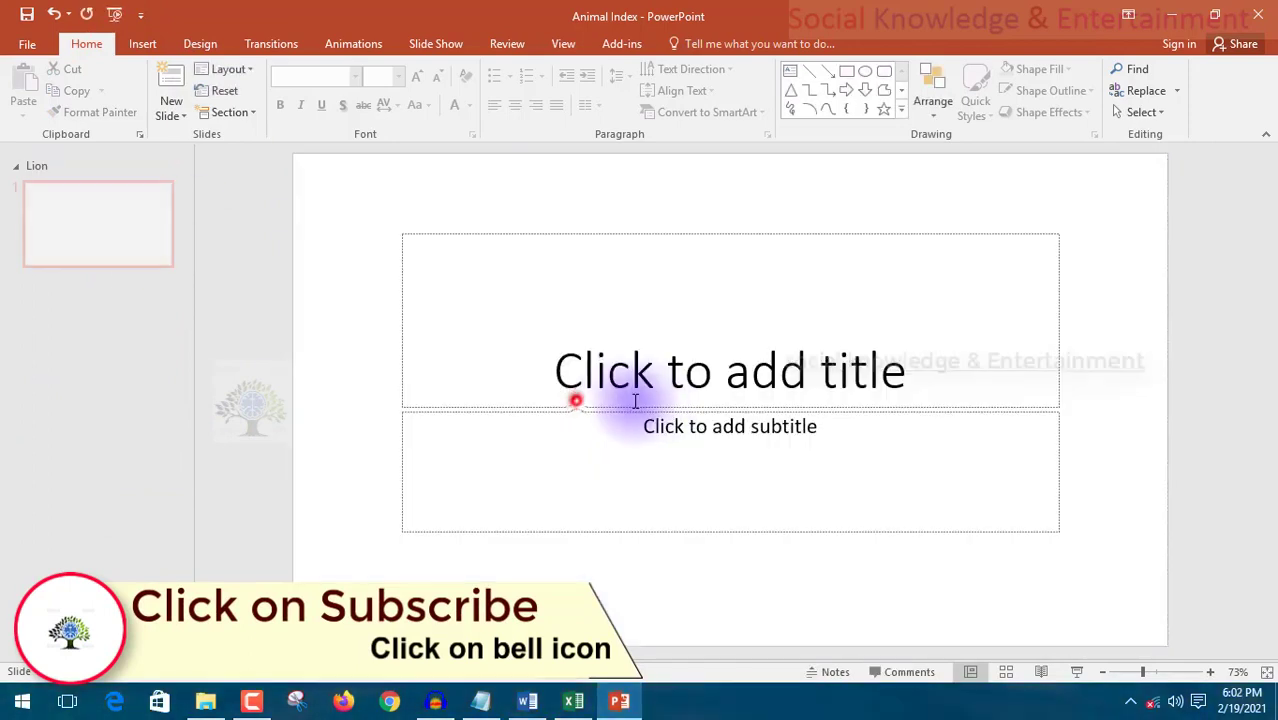
left_click(27, 207)
key("Delete")
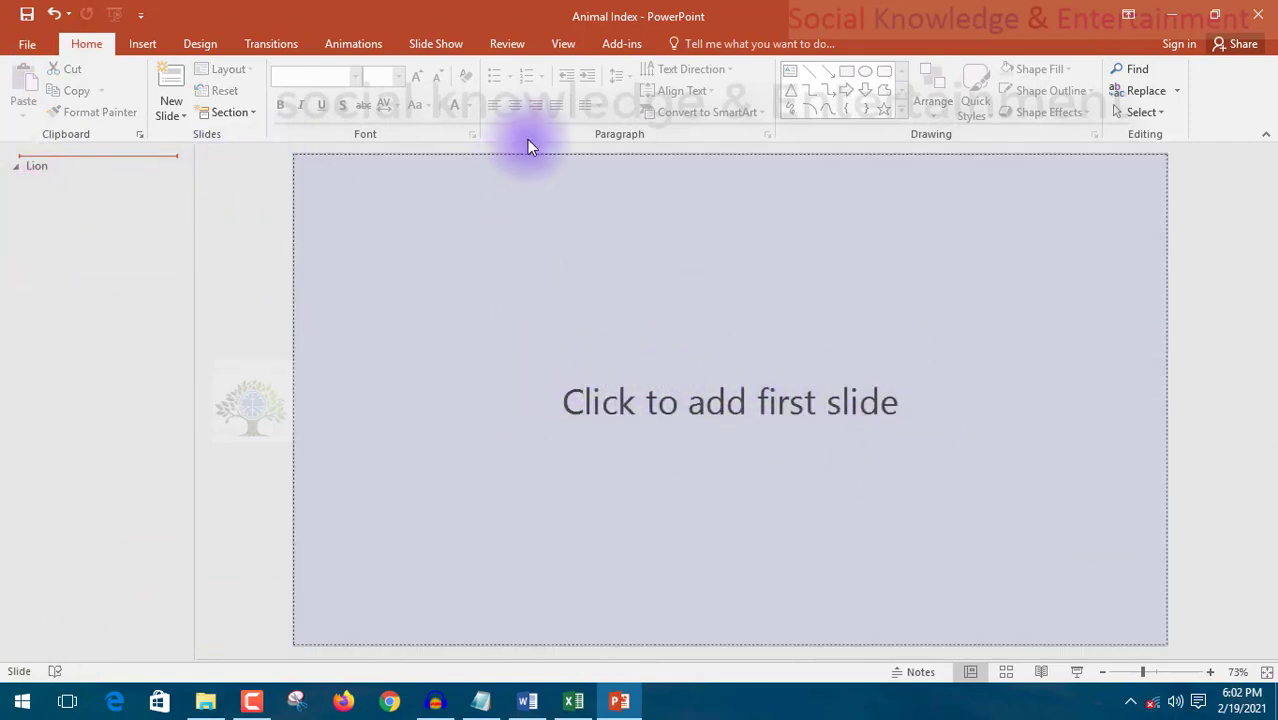
Add a Title Slide layout slide and set its title to 'Animal'
left_click(168, 116)
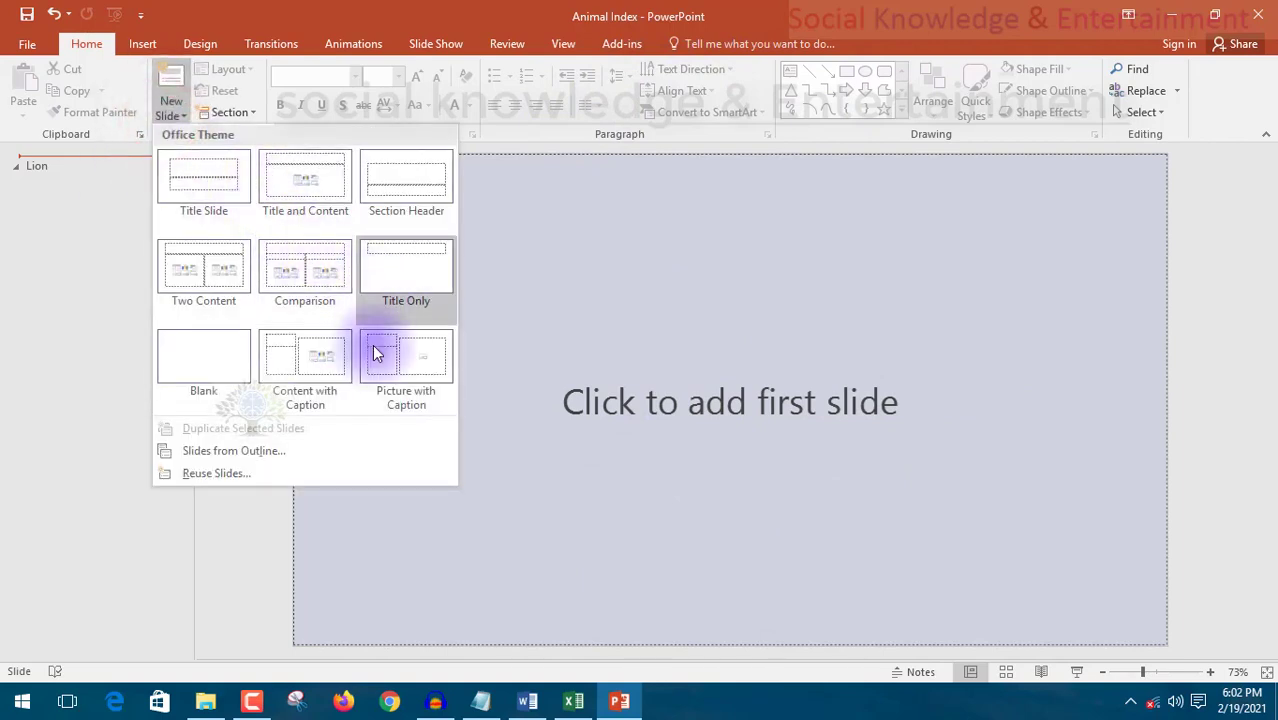
left_click(188, 191)
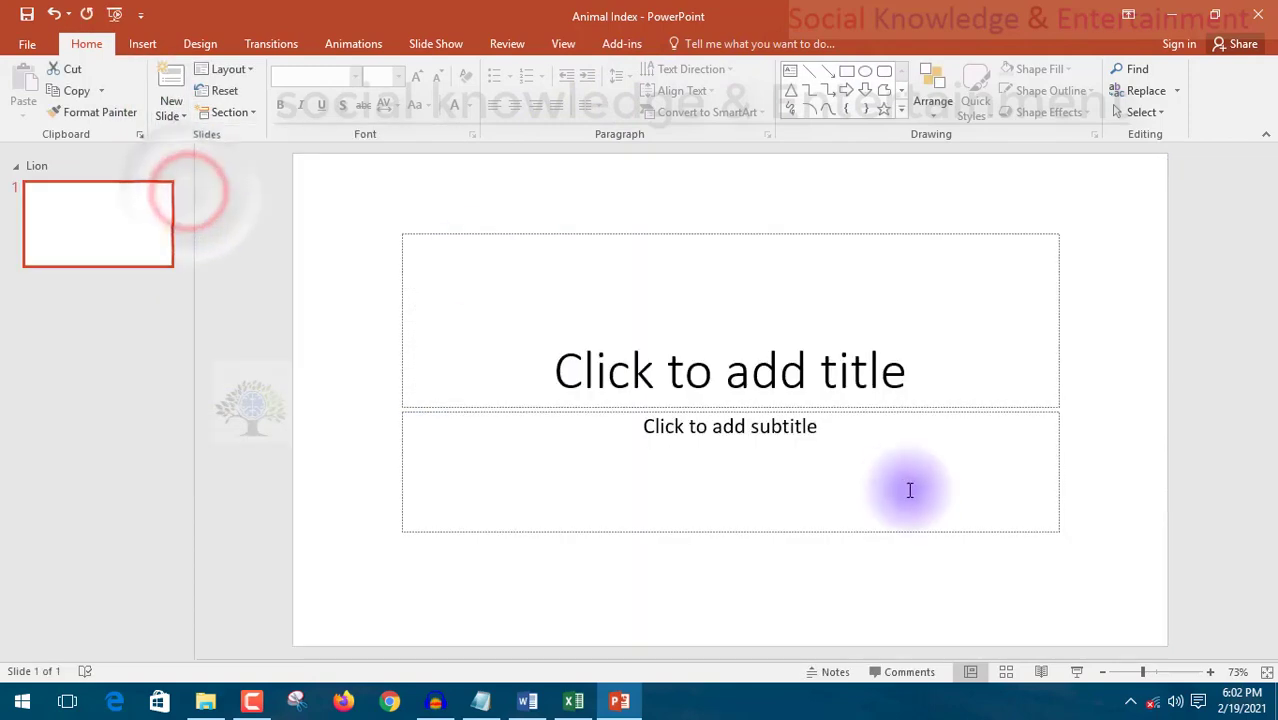
left_click(927, 358)
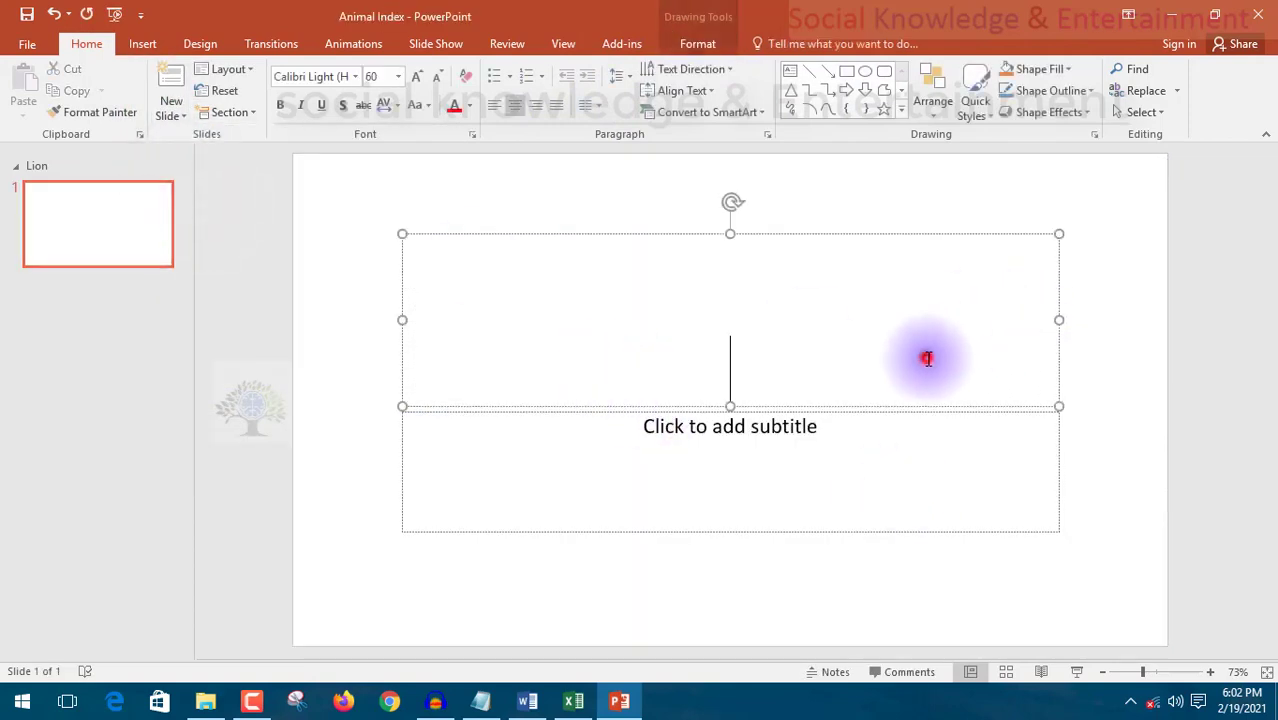
double_click(927, 358)
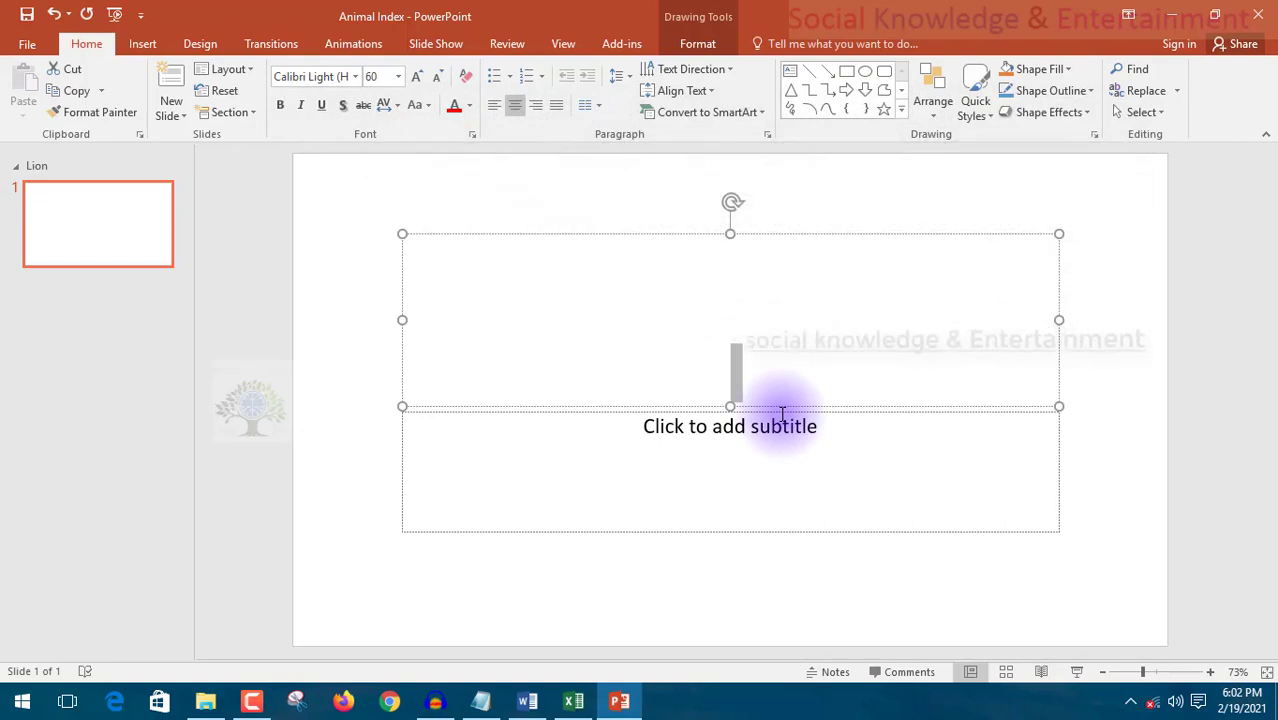
type("Anim")
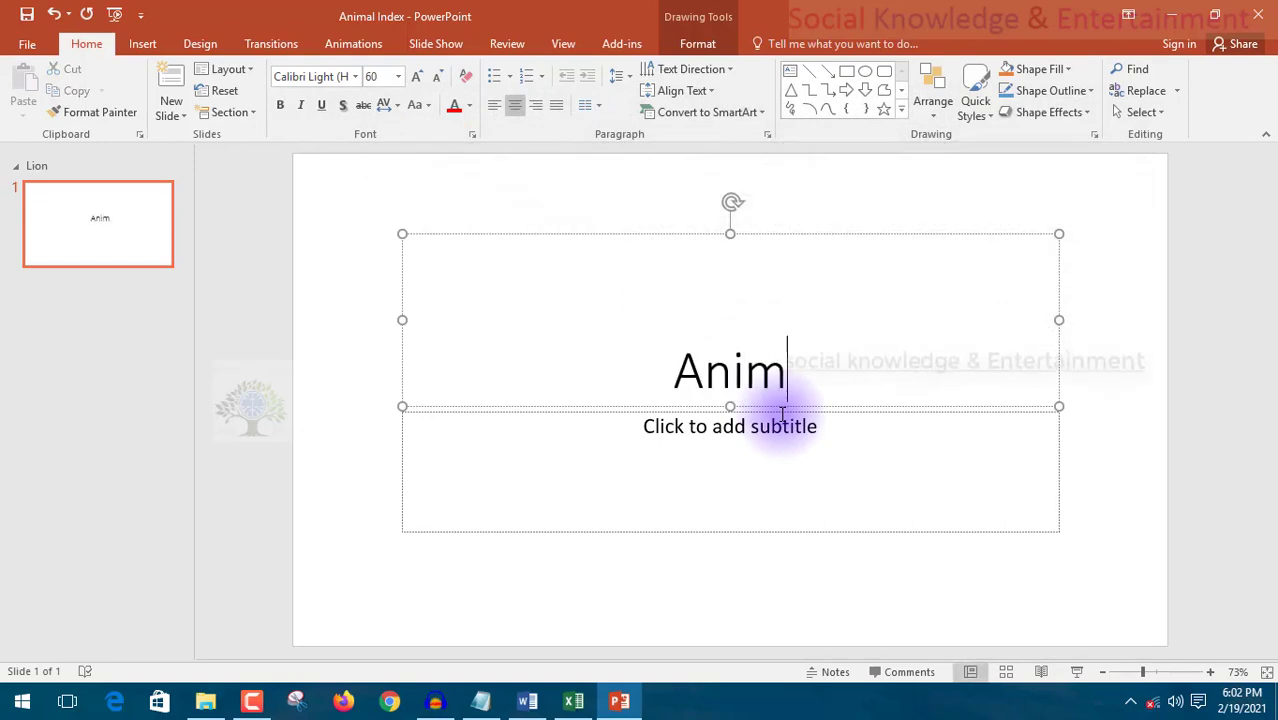
type("al")
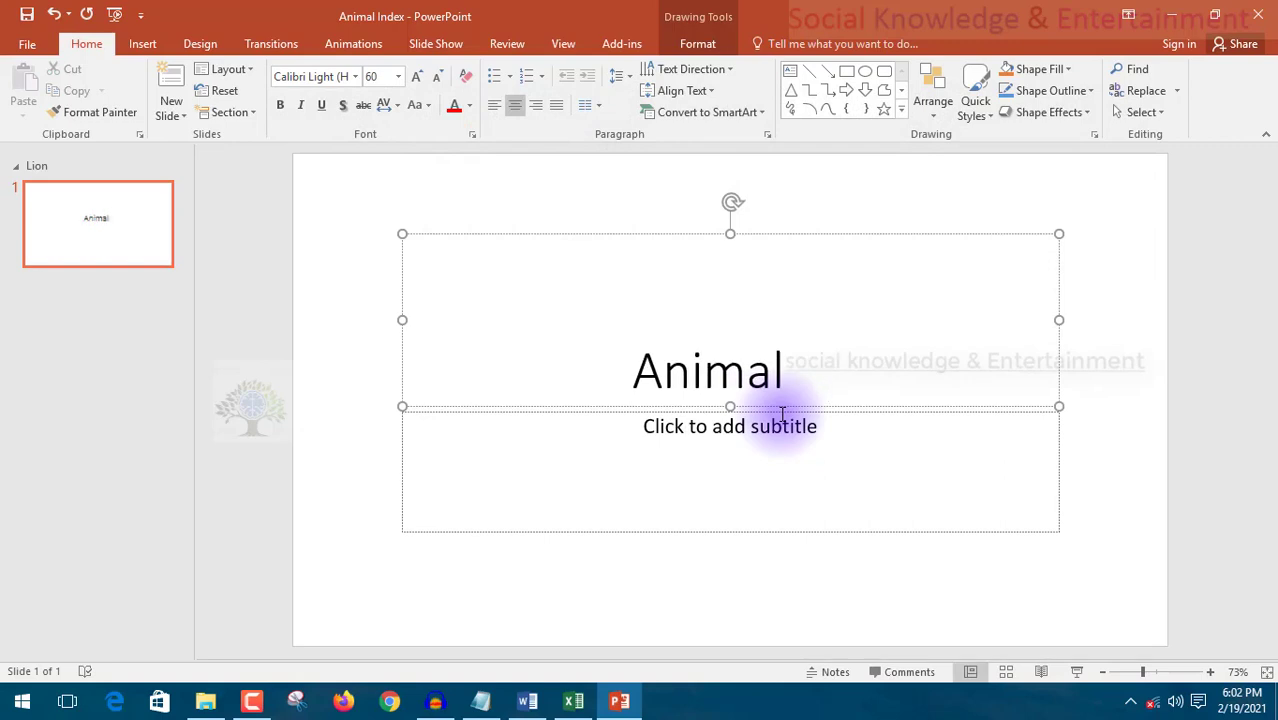
key("BackSpace")
Enter the subtitle 'Lion' and deselect everything on the slide
left_click(742, 429)
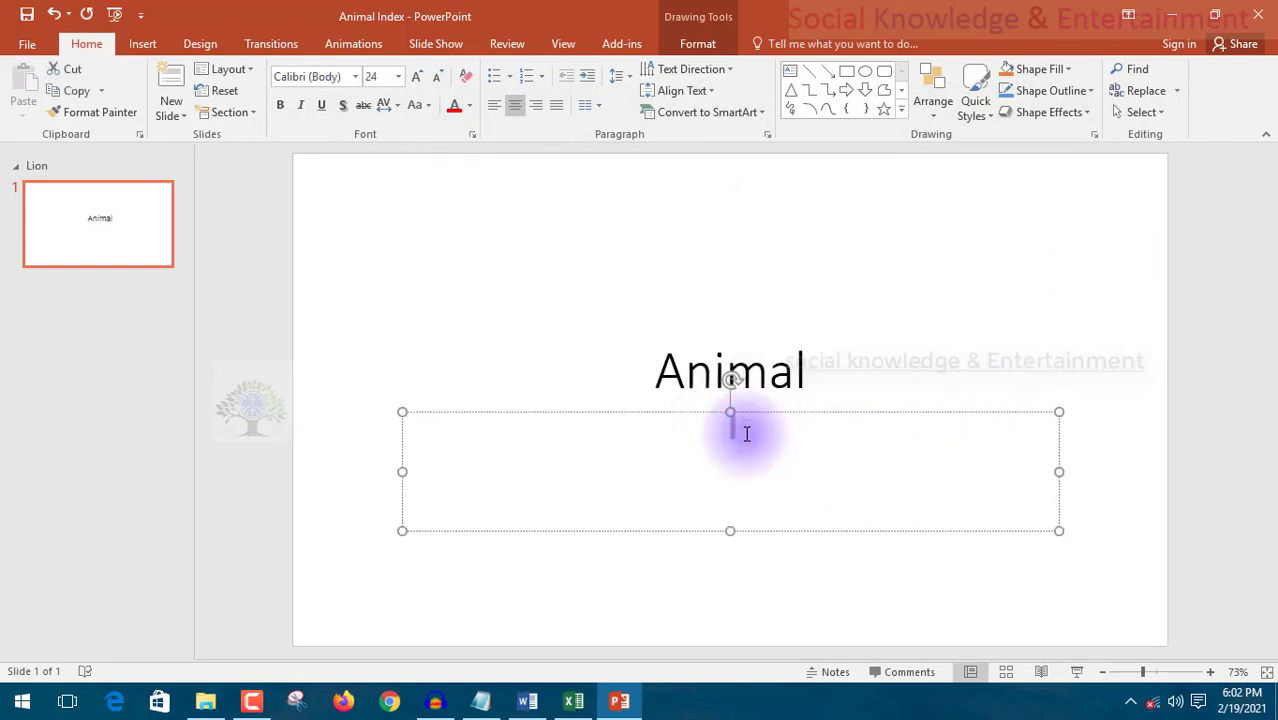
type("L")
type("oi")
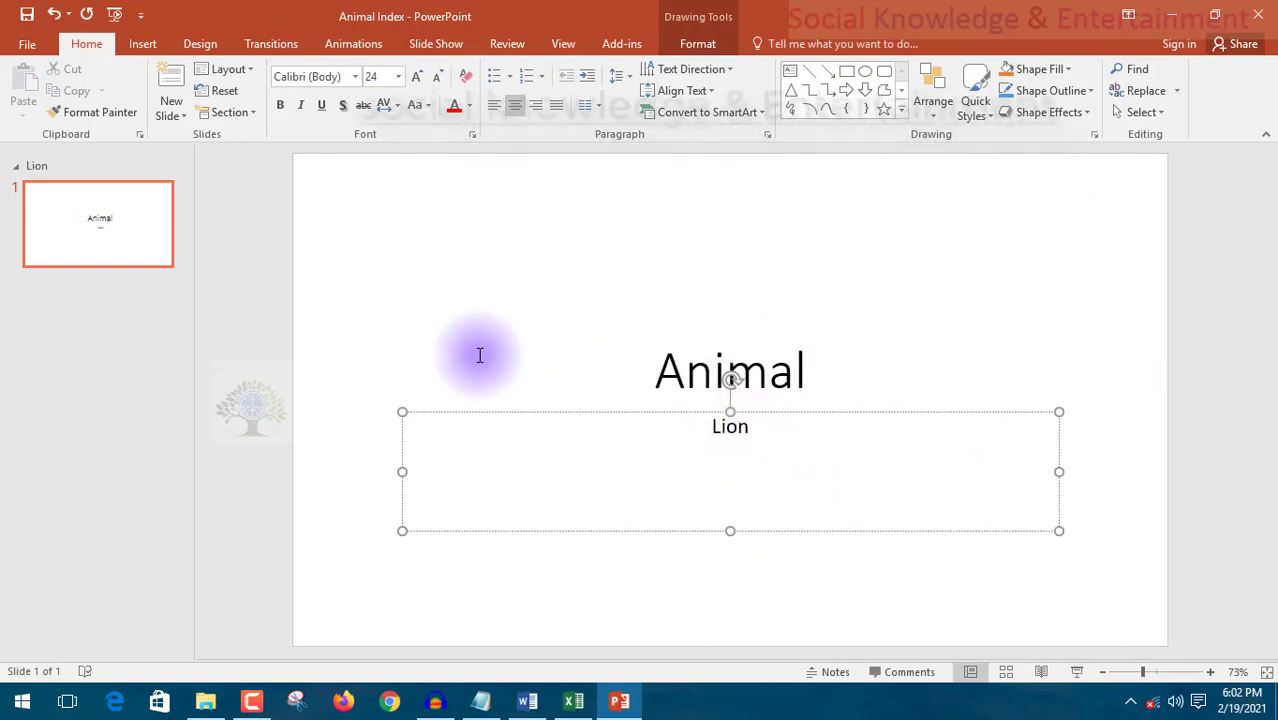
left_click(405, 282)
left_click(328, 577)
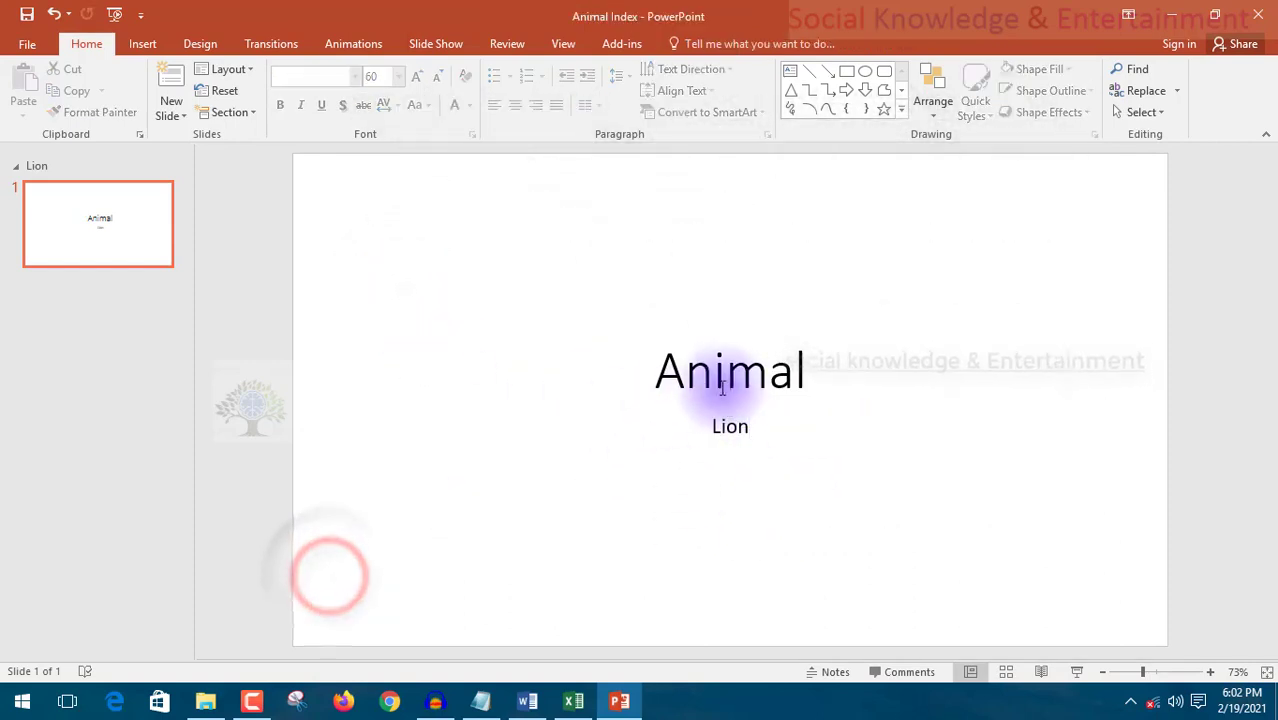
Add a Title and Content slide, then a Section Header slide
left_click(165, 115)
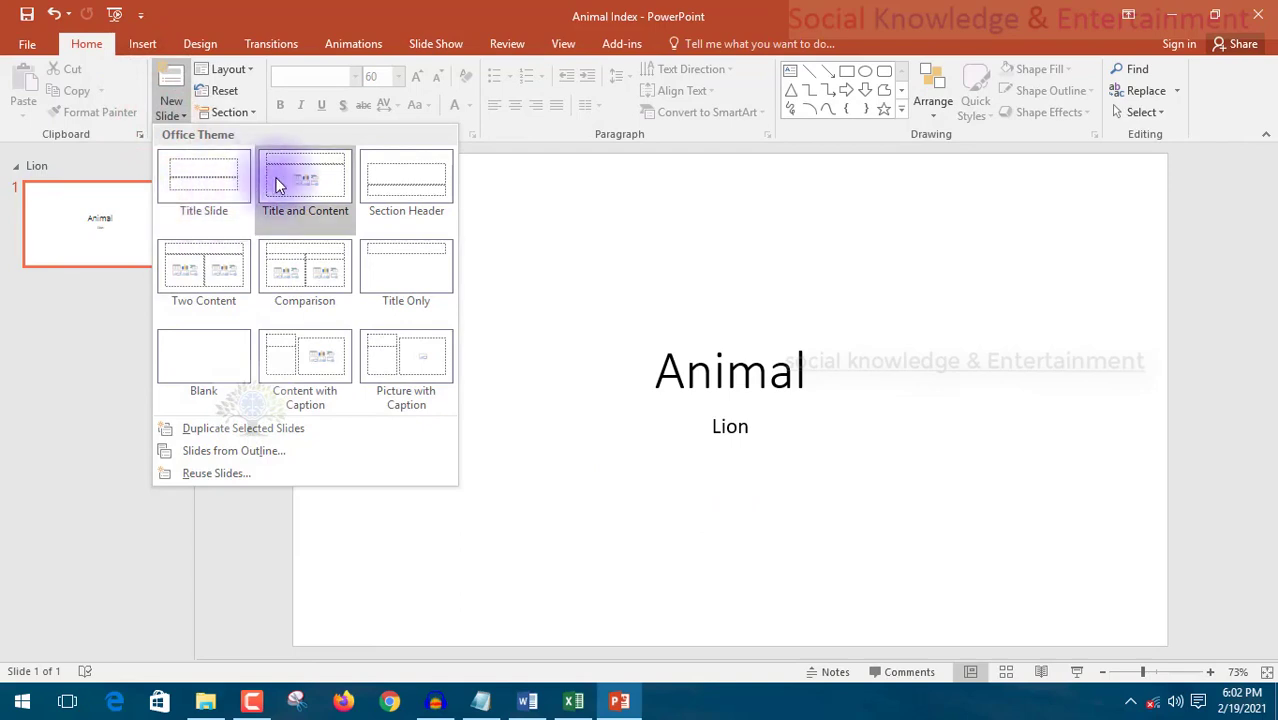
left_click(550, 381)
left_click(167, 120)
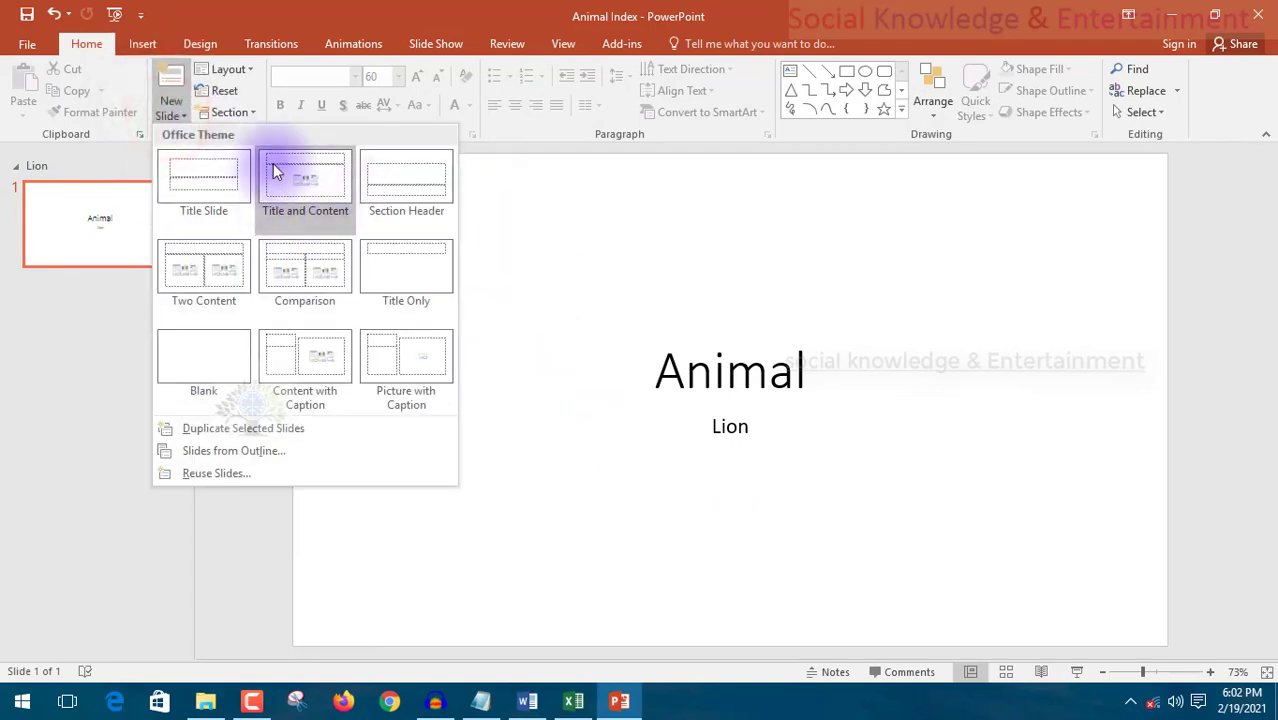
left_click(319, 187)
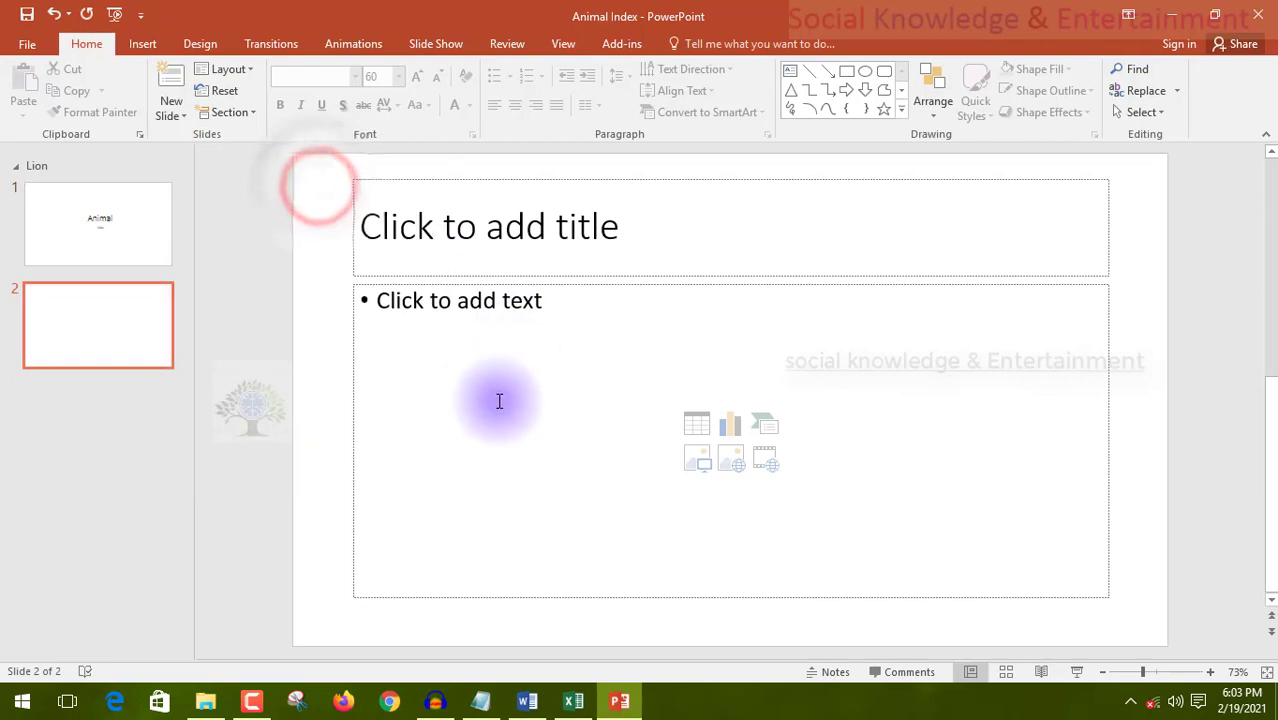
left_click(164, 112)
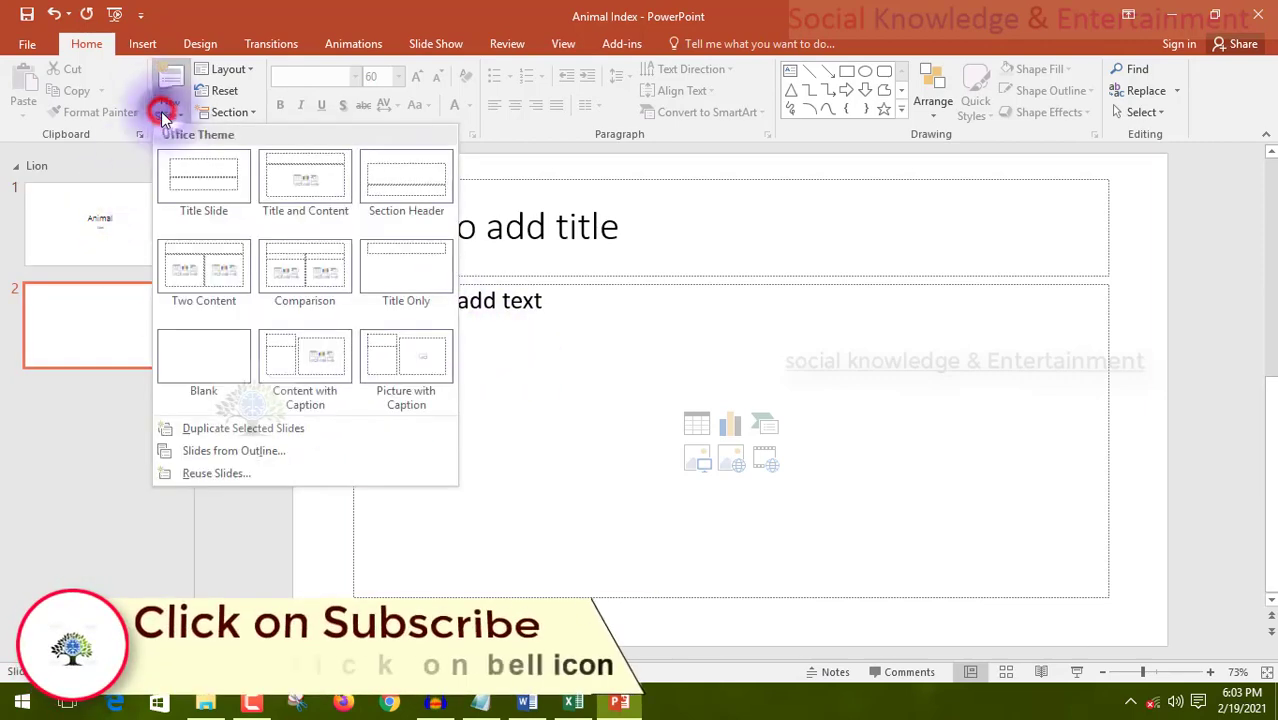
left_click(389, 186)
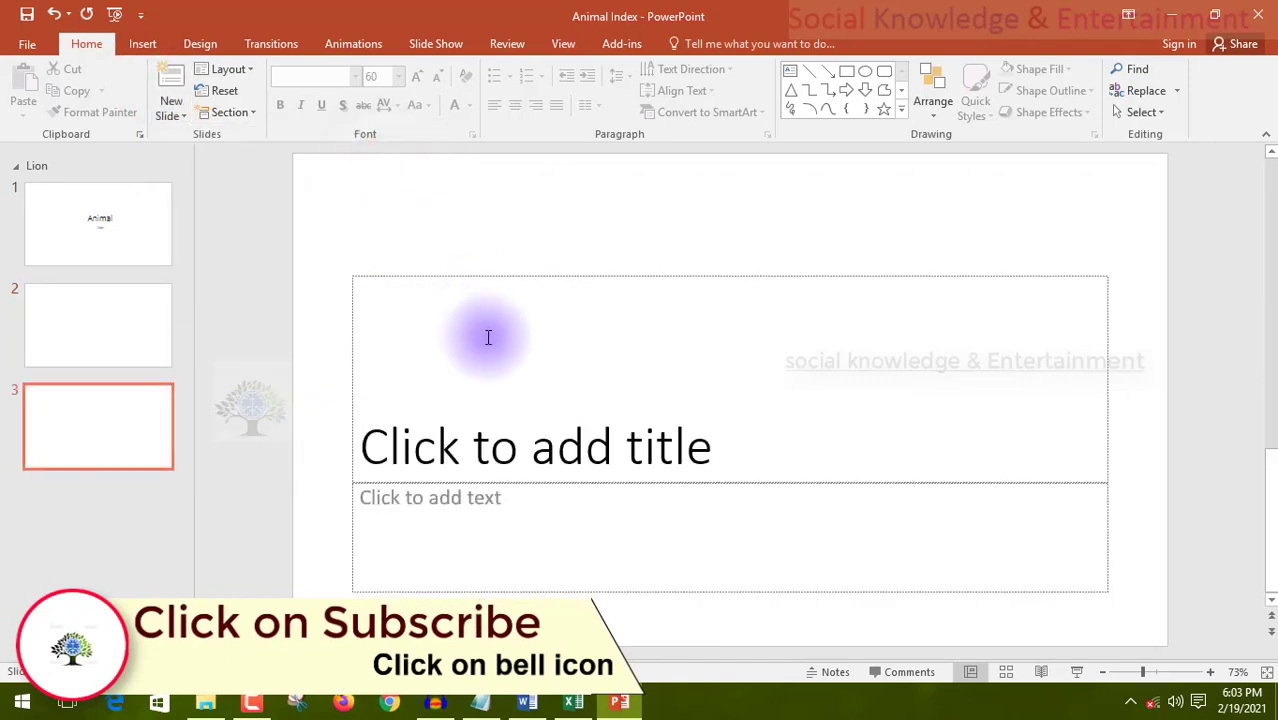
Click between the Section Header's title and text placeholders without typing anything
left_click(715, 447)
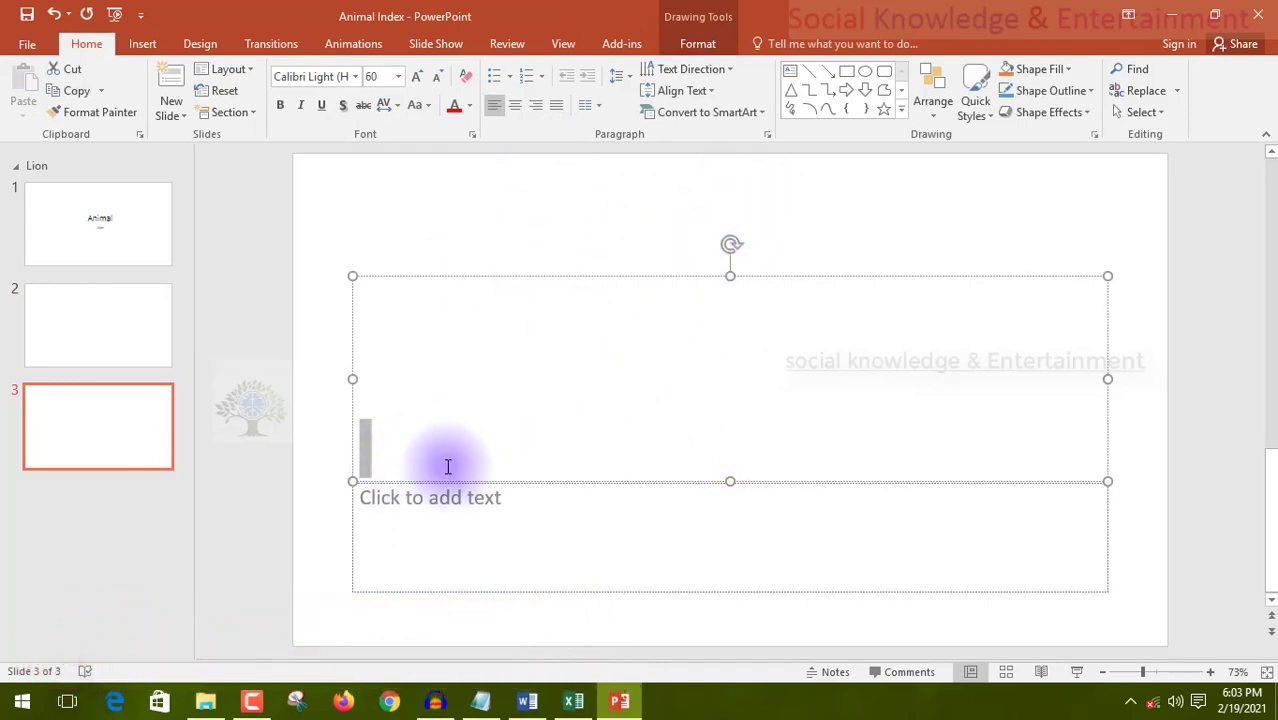
left_click(524, 500)
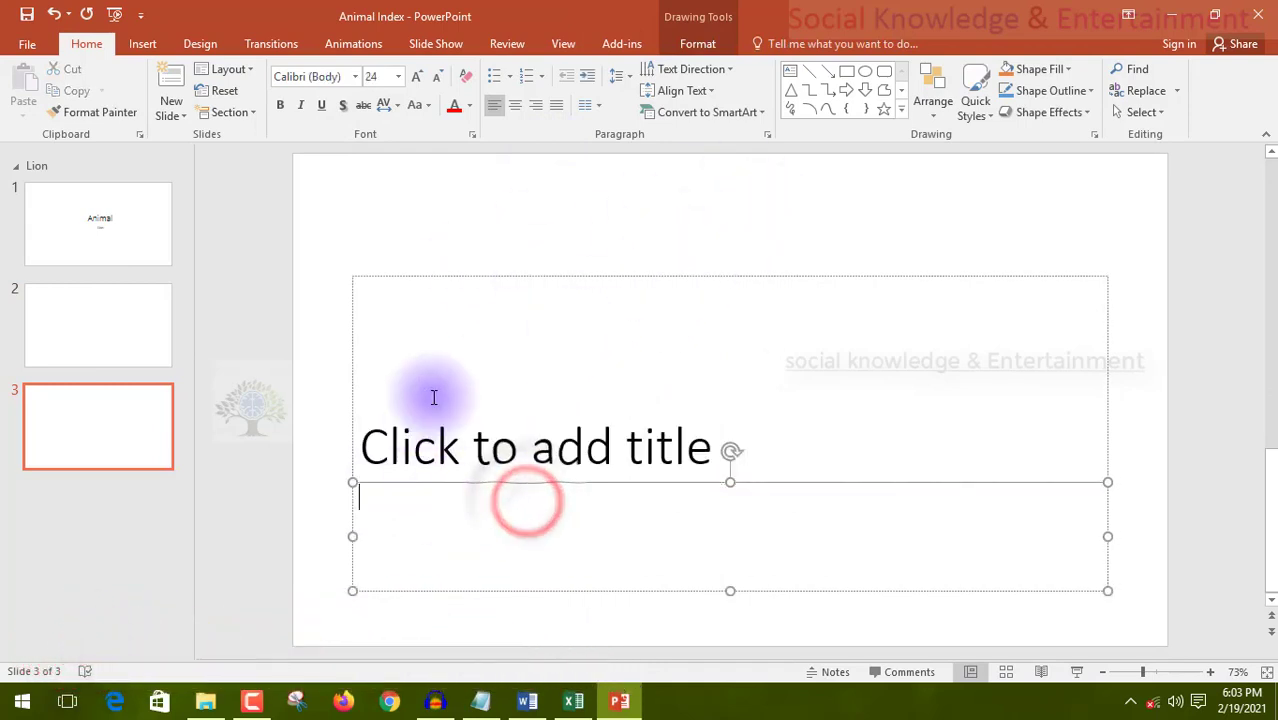
left_click(361, 447)
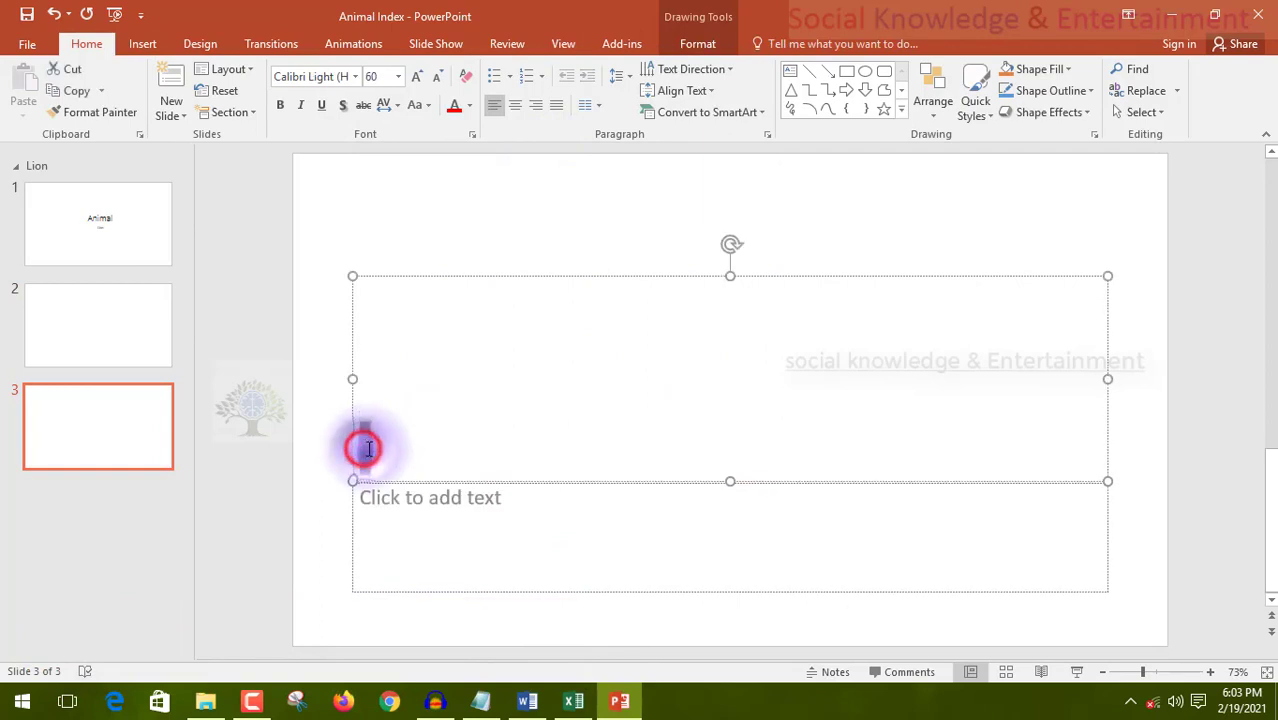
left_click(519, 498)
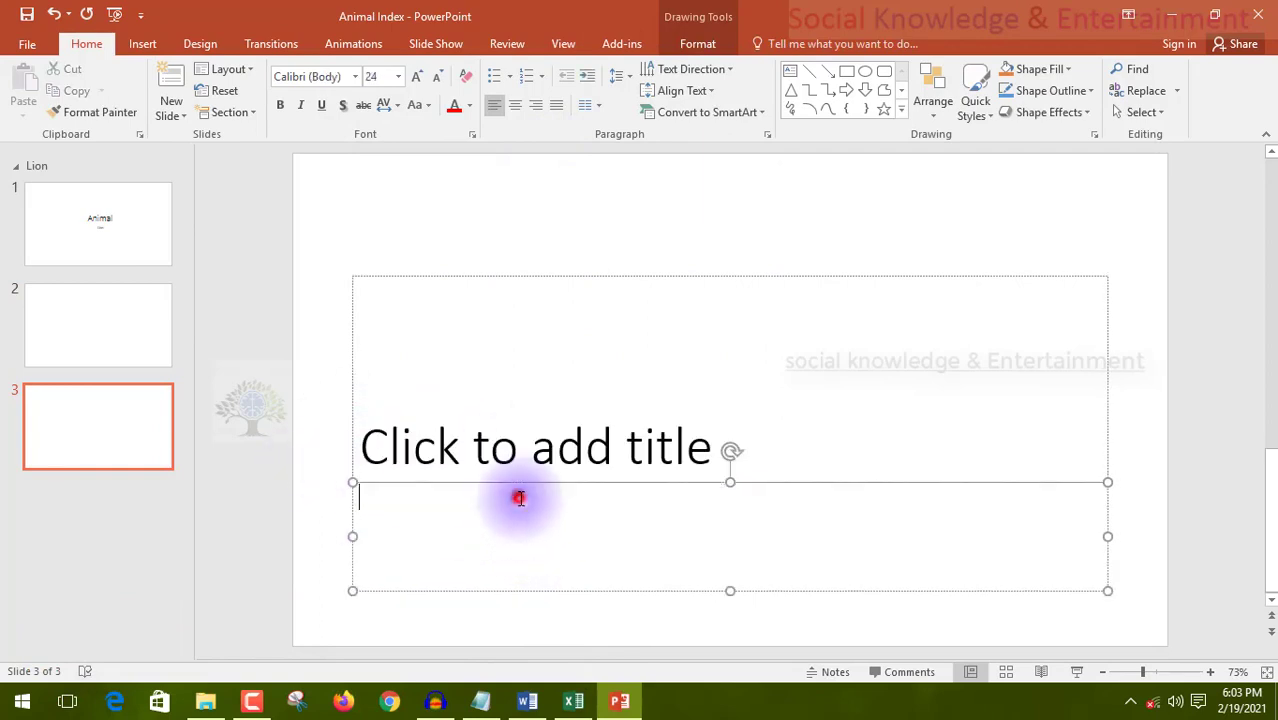
left_click(320, 478)
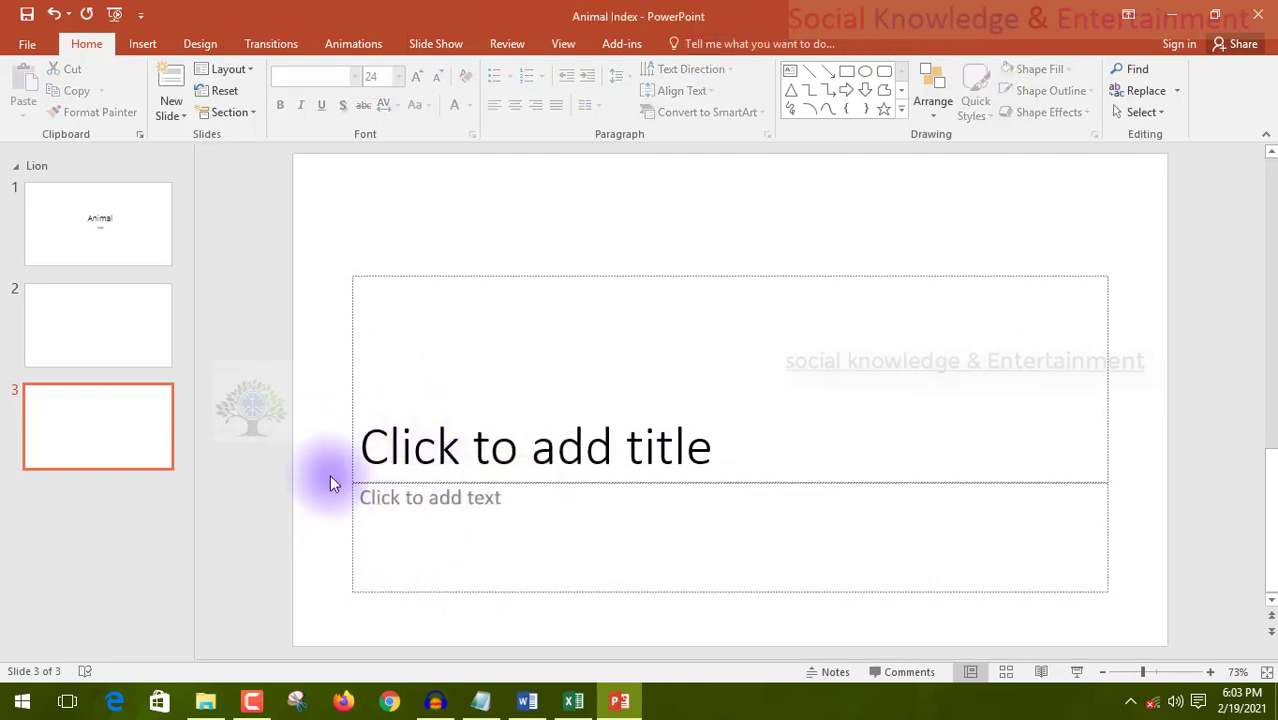
Add a Two Content slide, click into its placeholders, and open Insert Table on the left
left_click(160, 115)
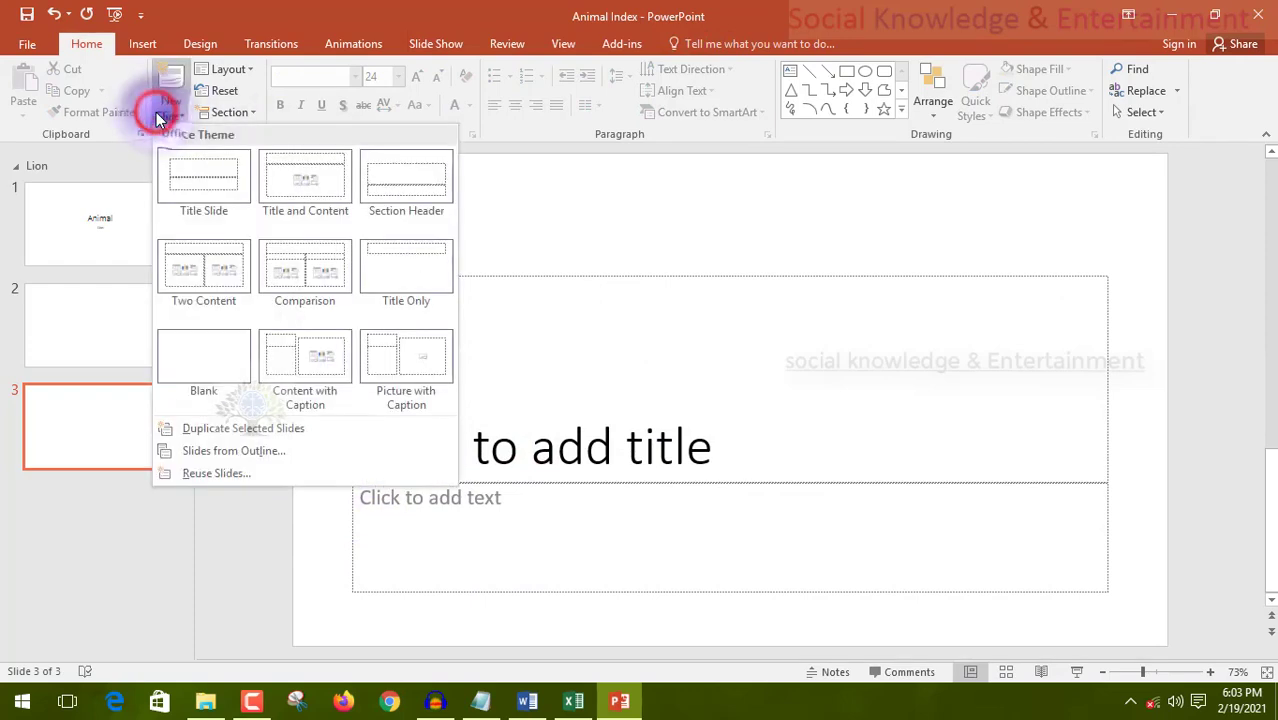
left_click(214, 287)
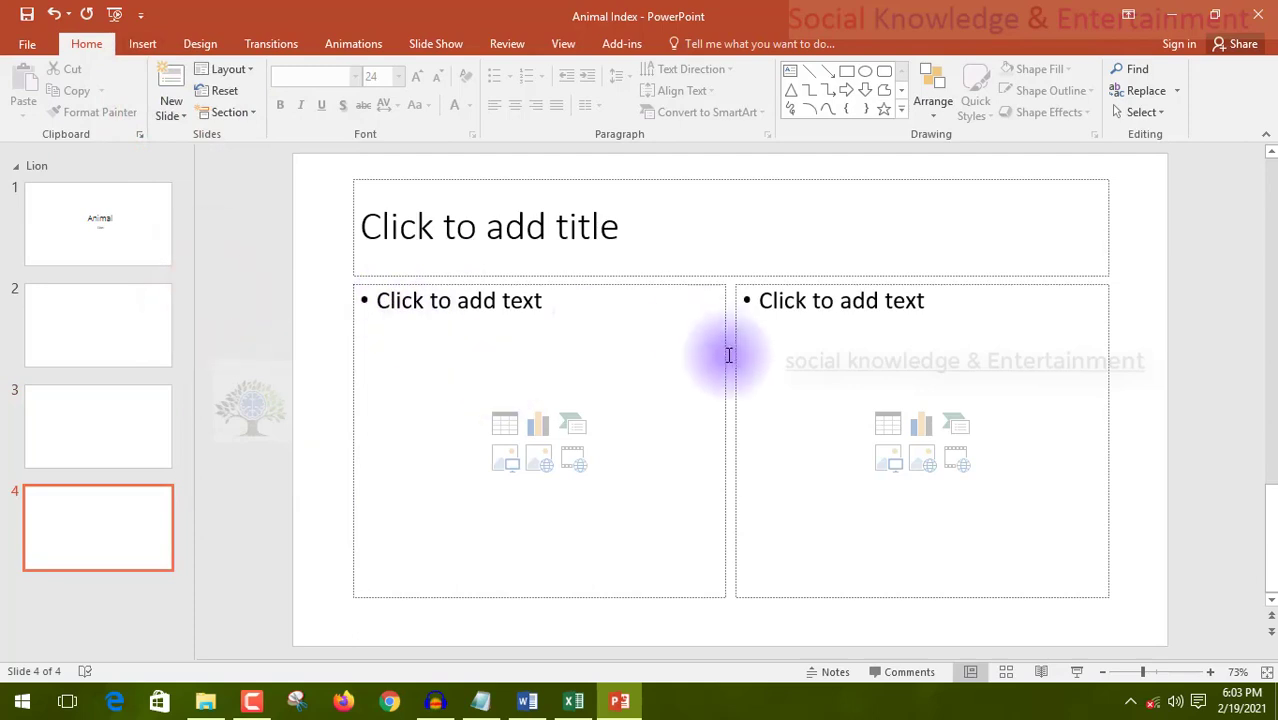
left_click(472, 302)
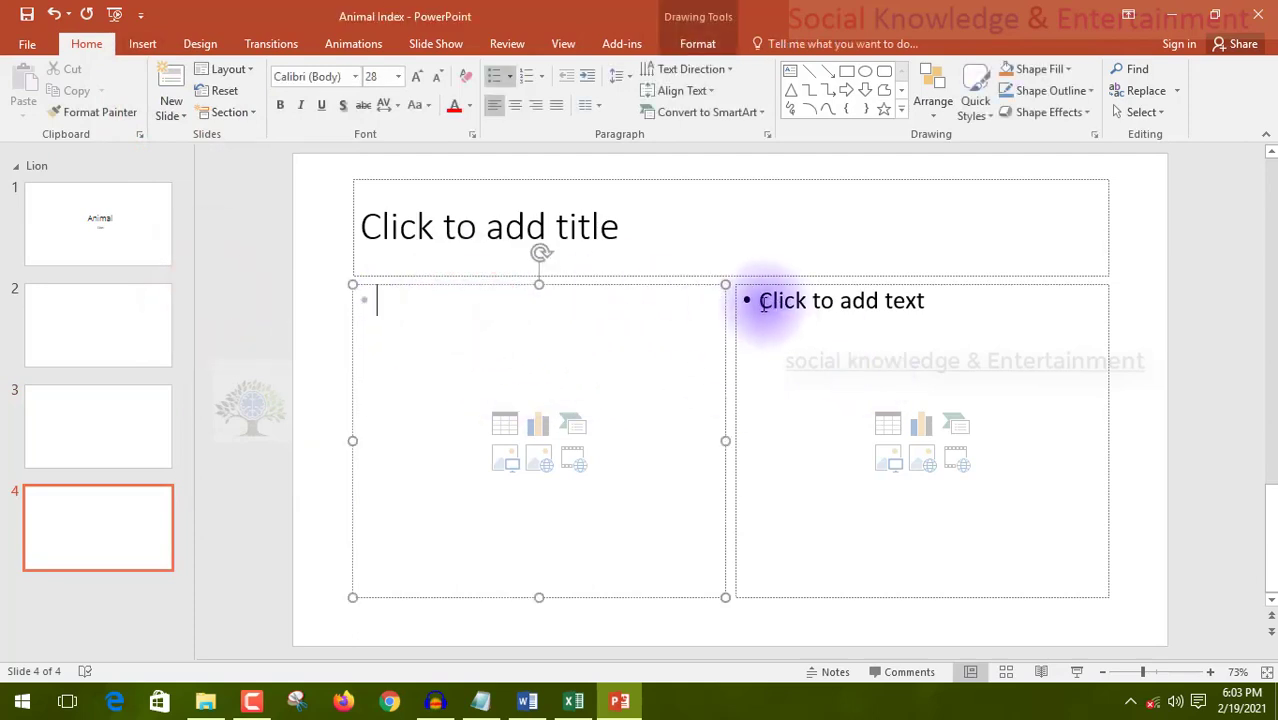
left_click(836, 300)
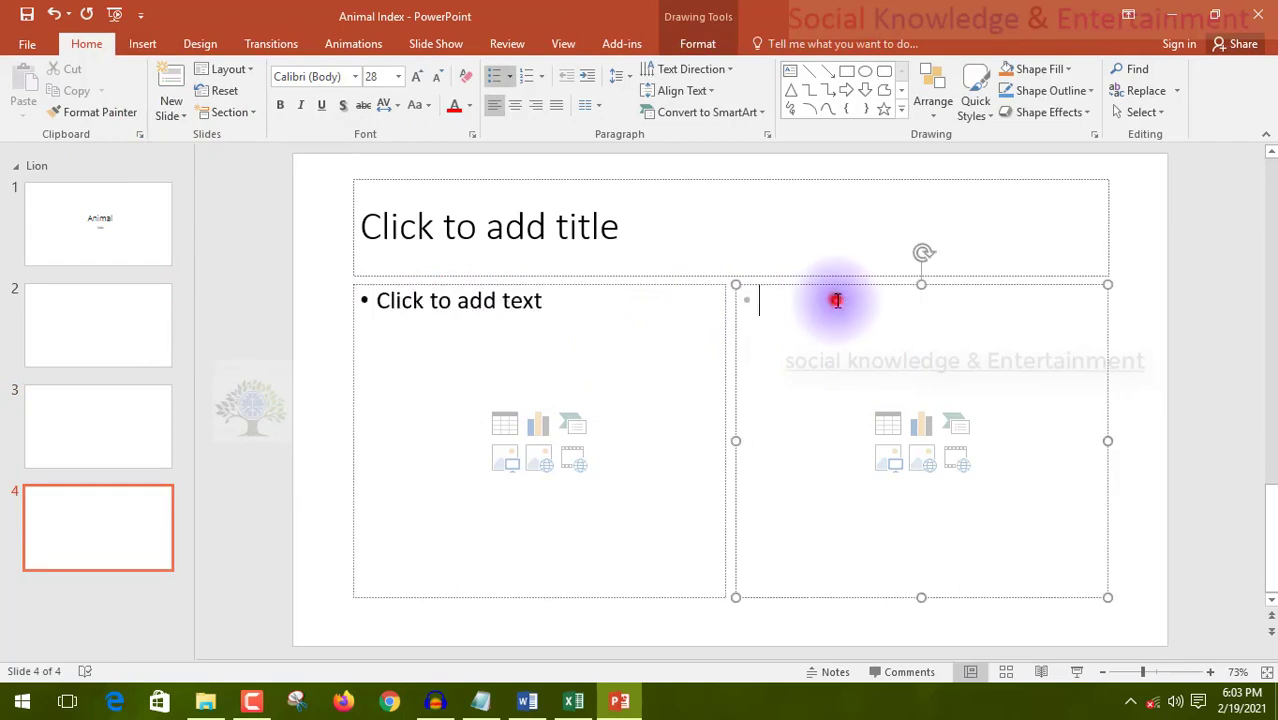
left_click(477, 298)
left_click(796, 300)
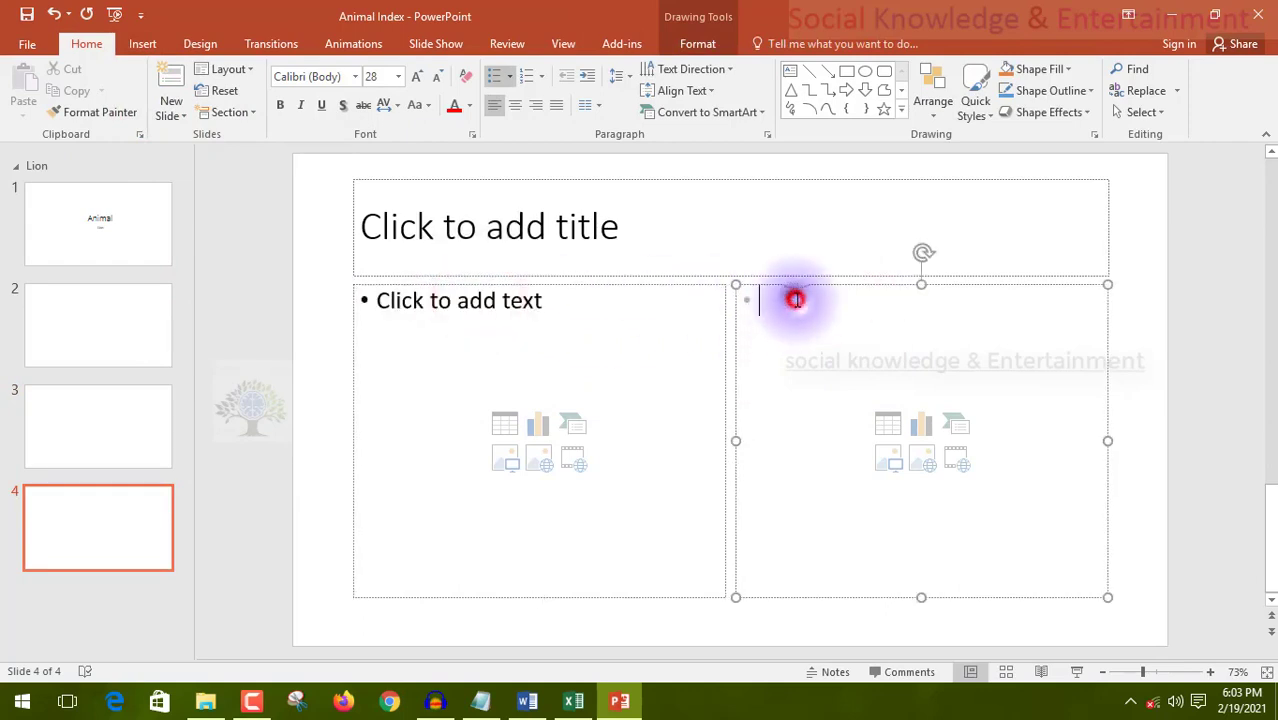
left_click(500, 300)
left_click(472, 236)
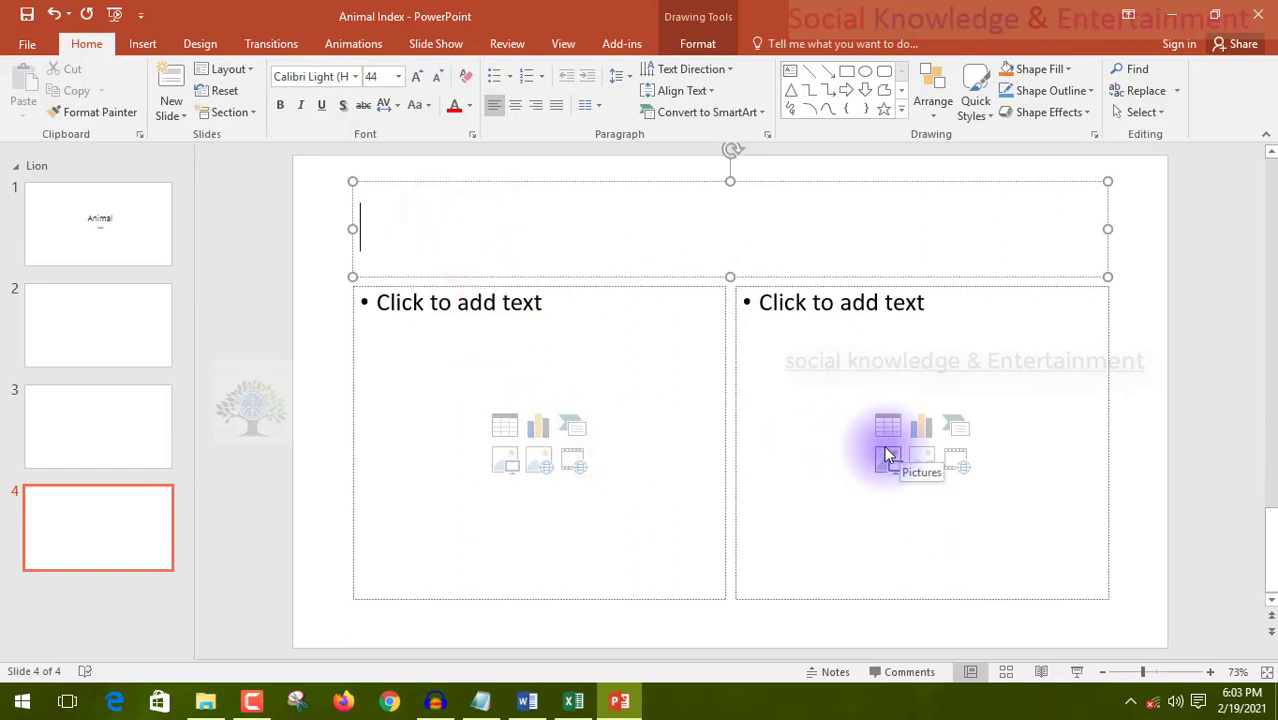
left_click(504, 426)
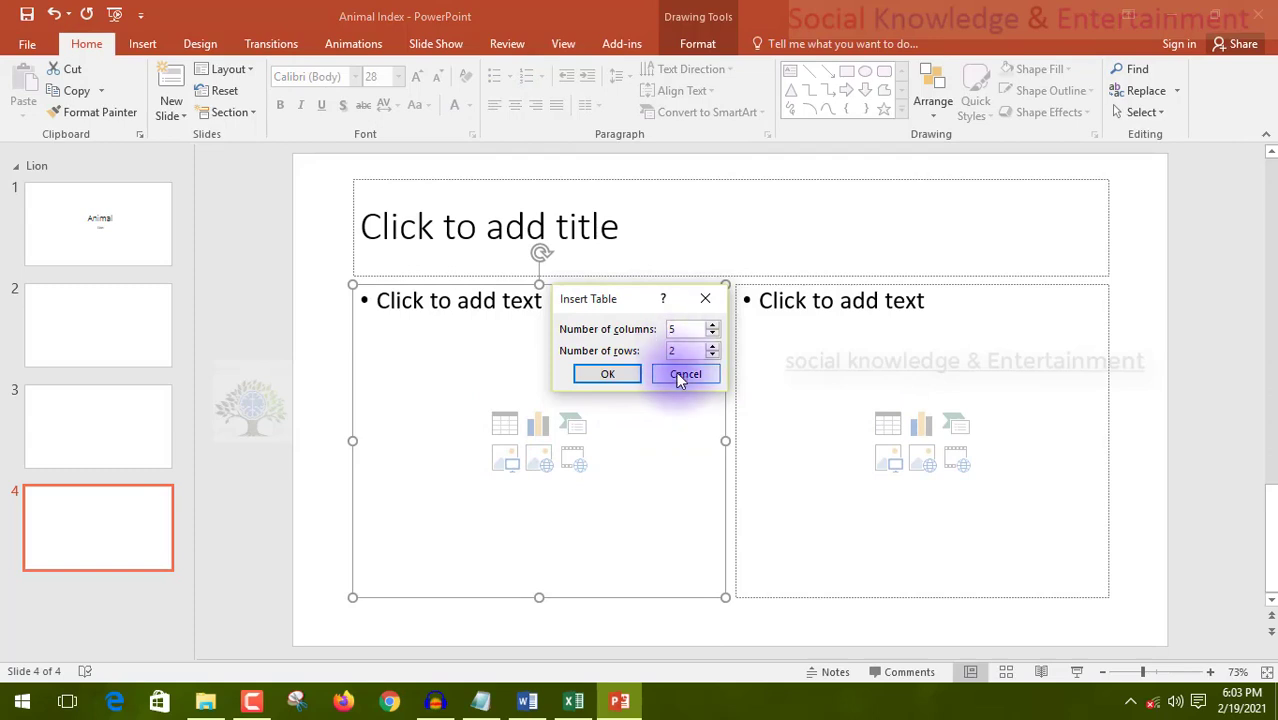
Insert a 5-column by 3-row table into the left placeholder of slide 4
left_click(678, 373)
left_click(498, 424)
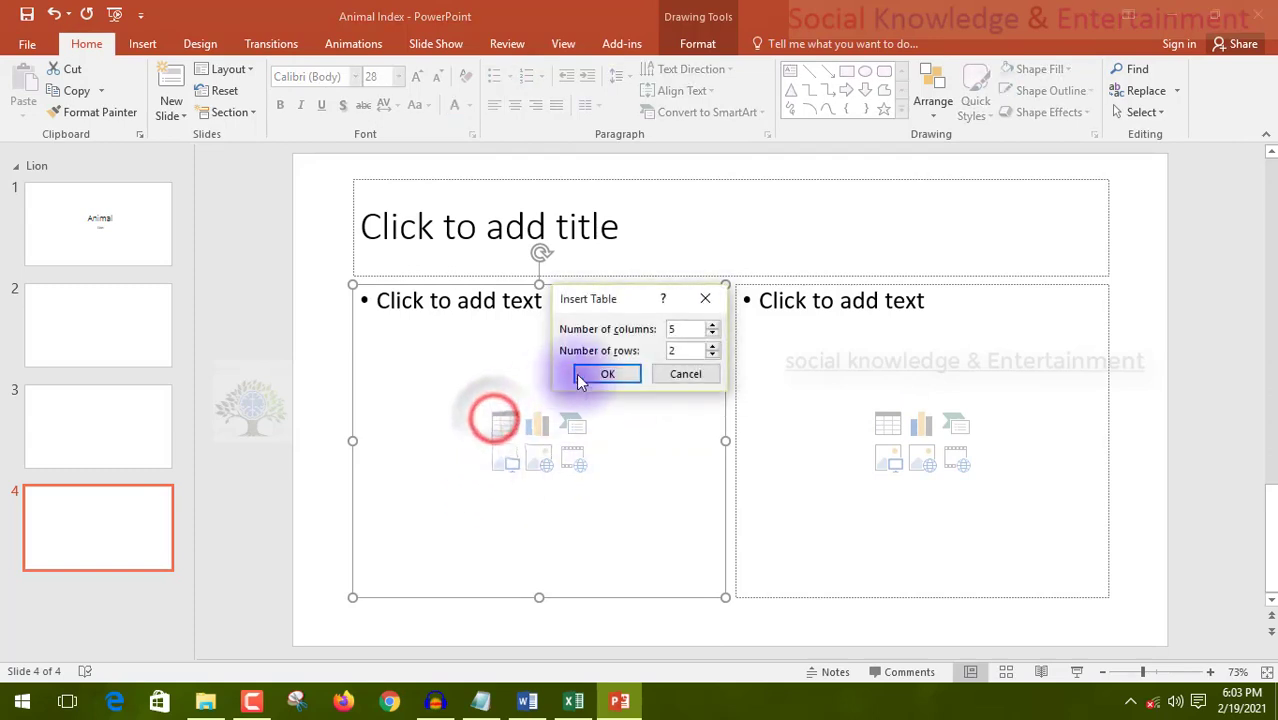
left_click(672, 331)
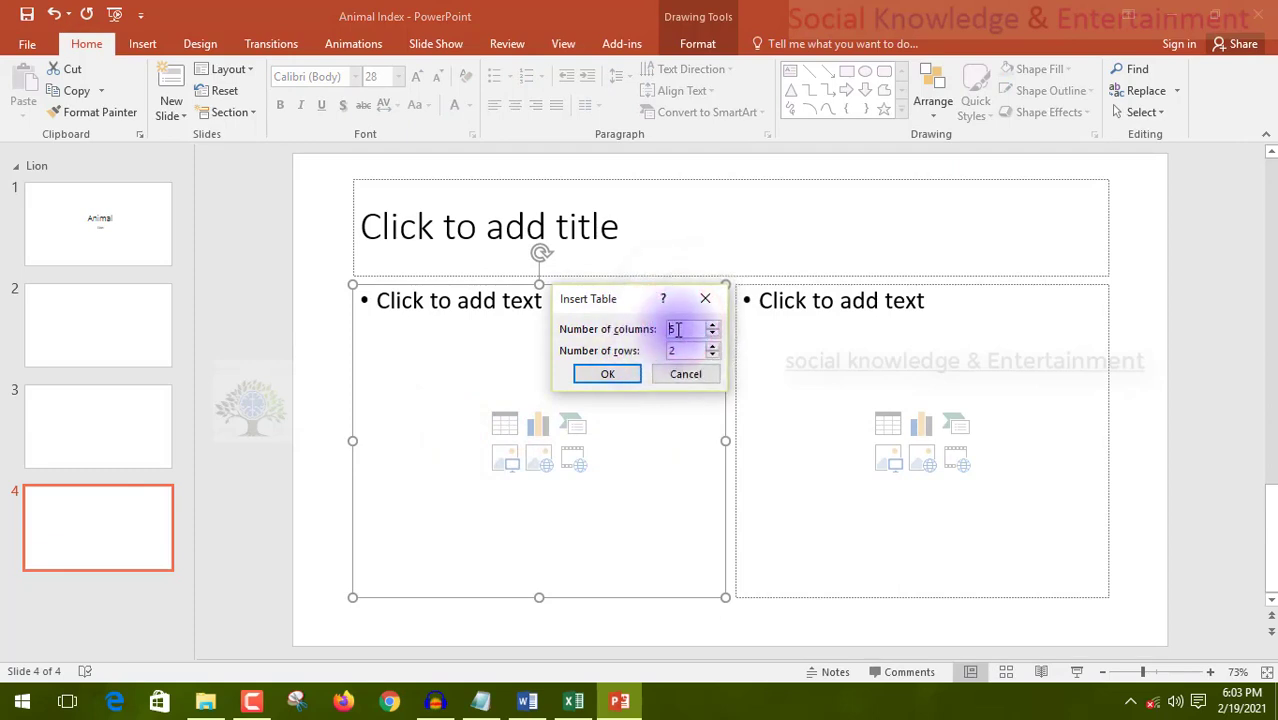
mouse_move(671, 329)
left_mouse_down()
mouse_move(650, 330)
mouse_move(665, 356)
left_mouse_up()
type("3")
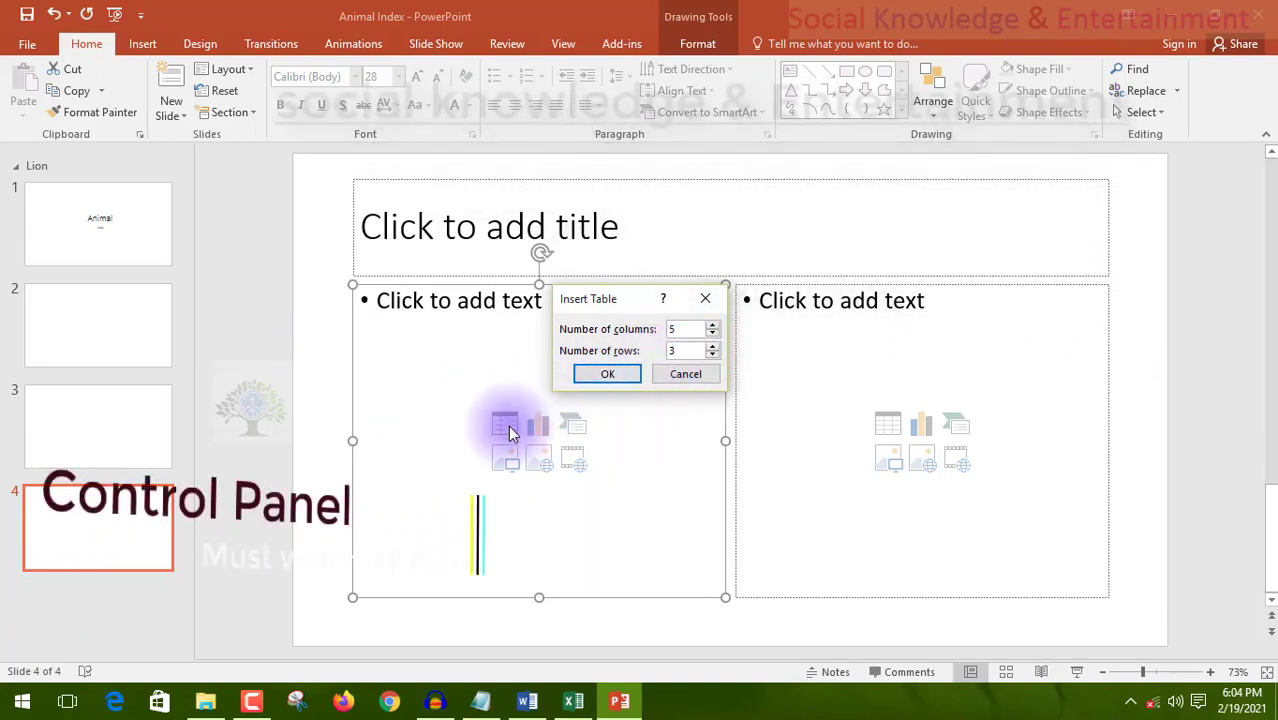
left_click(607, 373)
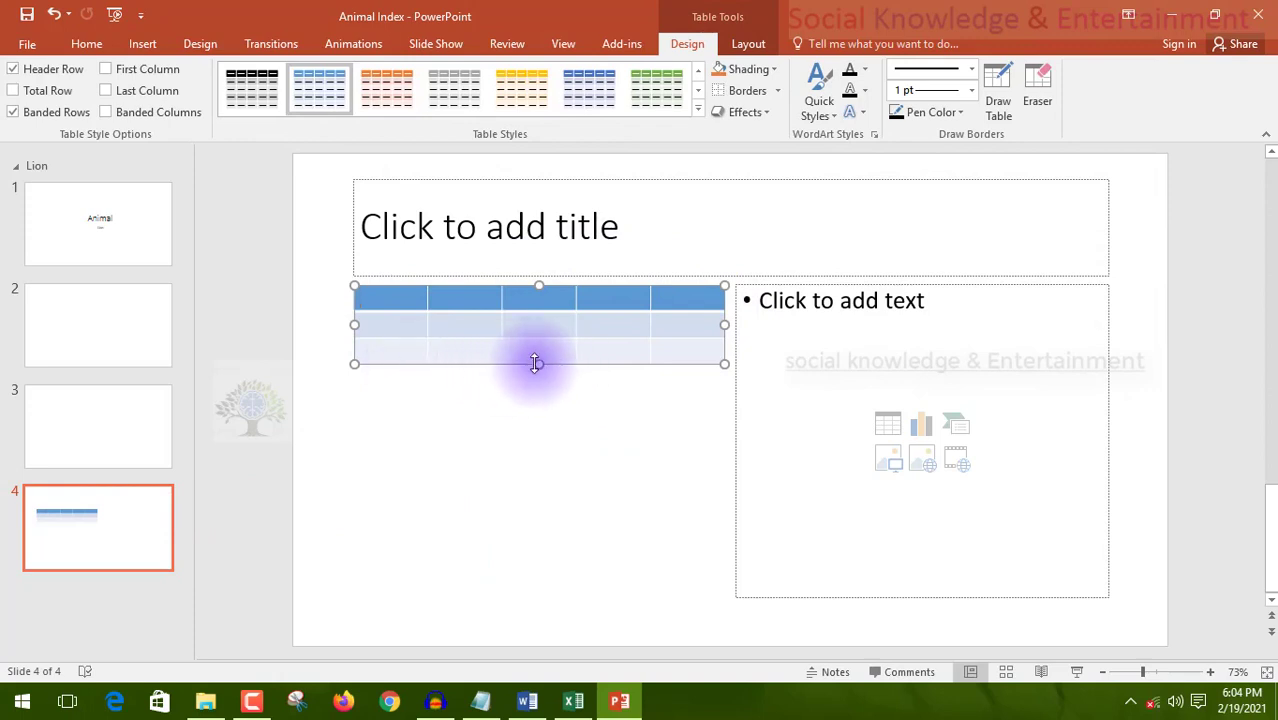
Resize the table wider and type the headers Name, Father Name, Colour, City and Area
left_click_drag(536, 363, 539, 548)
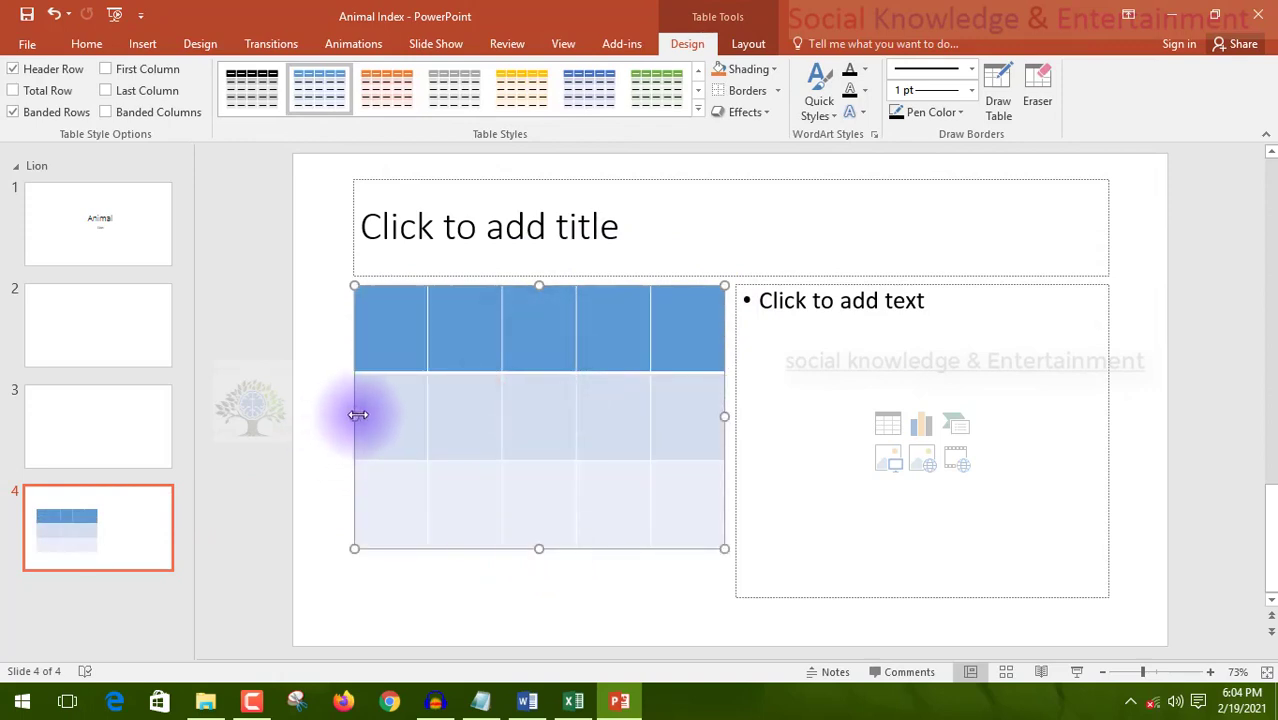
left_click_drag(358, 414, 331, 414)
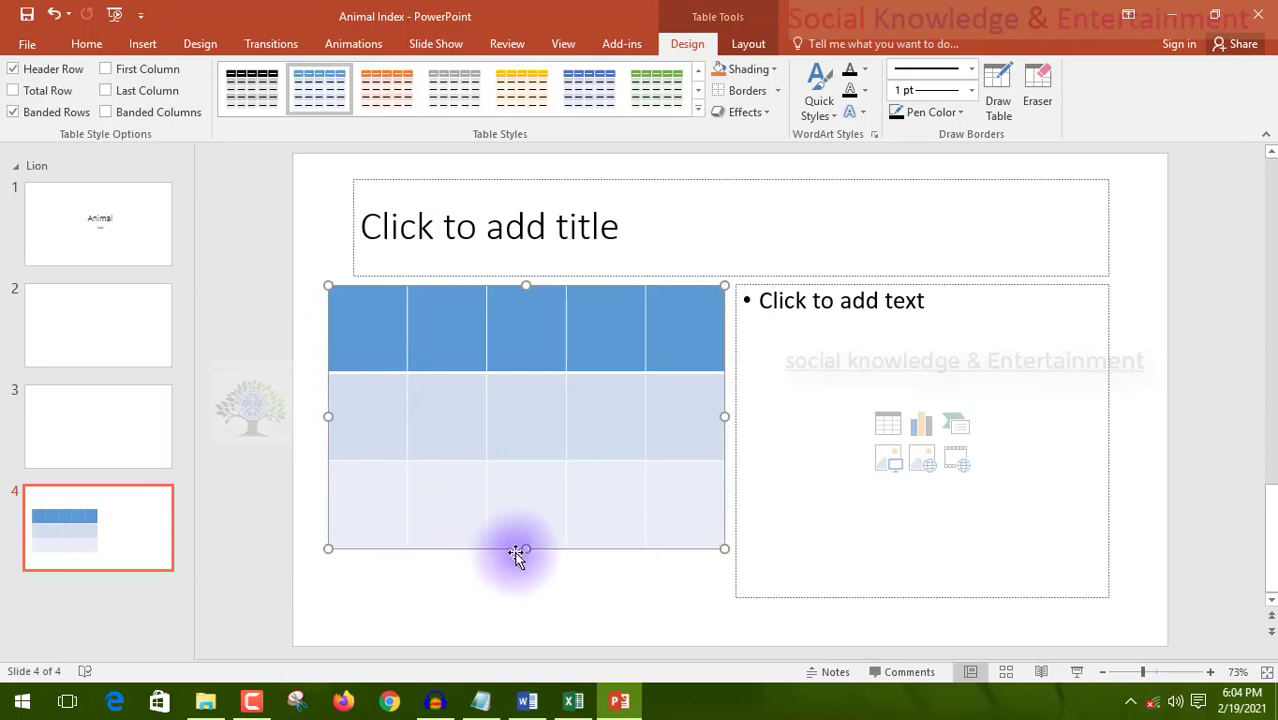
mouse_move(521, 548)
left_mouse_down()
mouse_move(502, 477)
mouse_move(516, 405)
left_mouse_up()
type("Father")
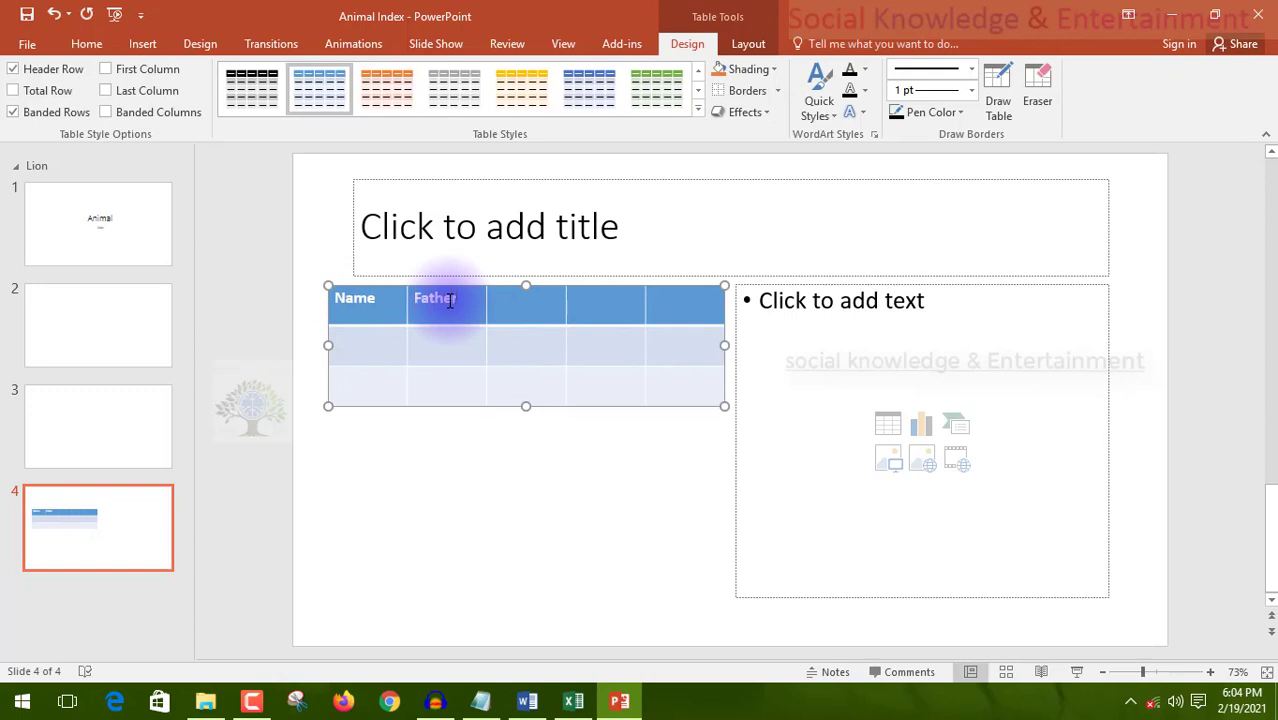
type(" N")
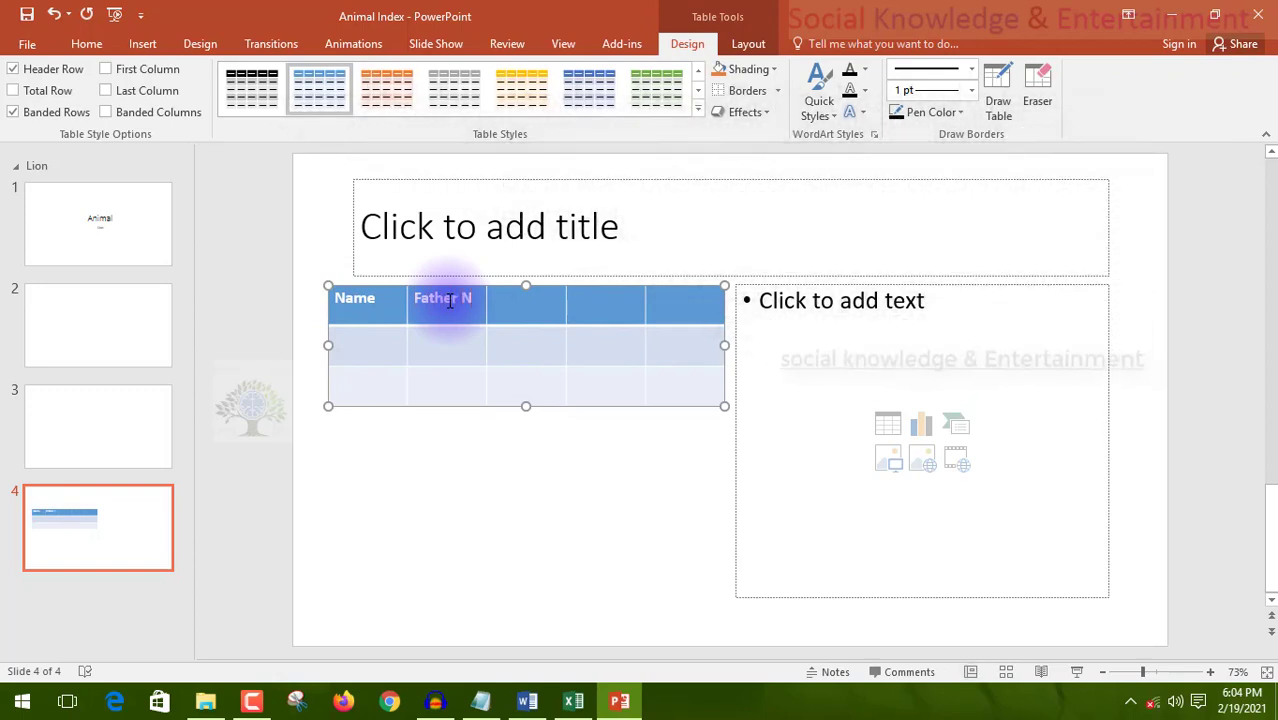
type("ame")
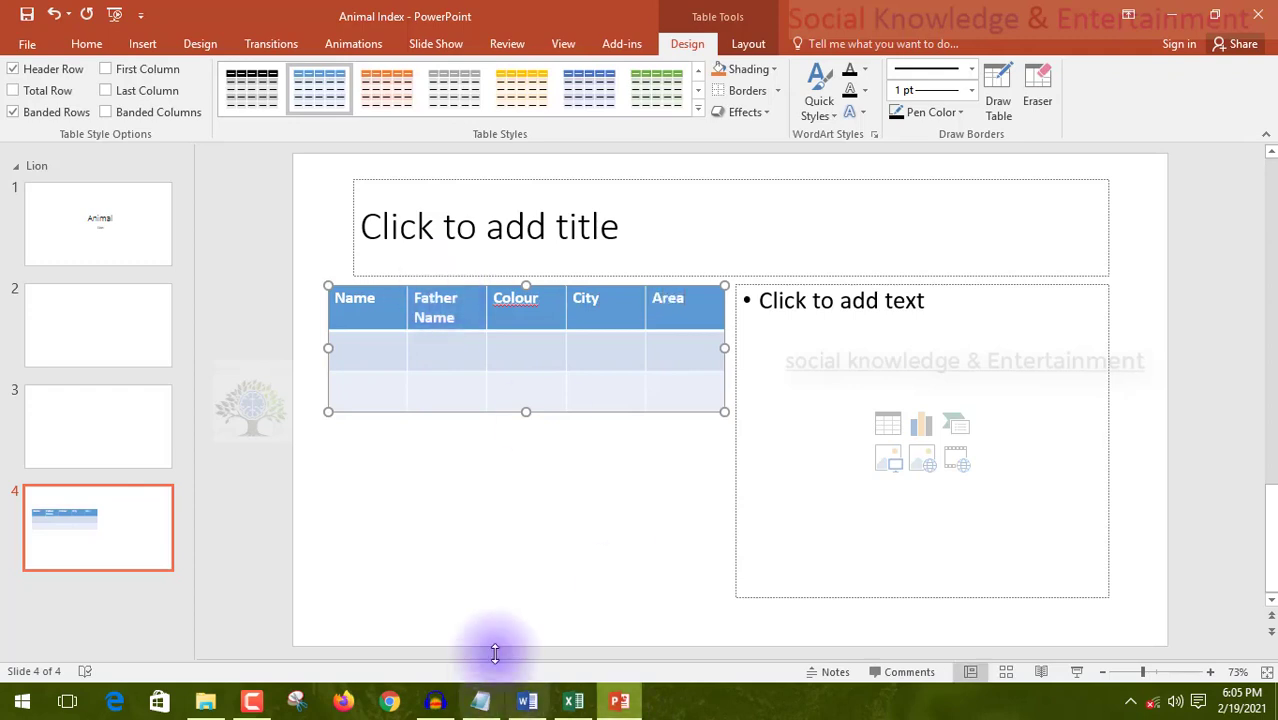
Correct the header 'Colour' to 'Color' and make the header row slightly taller
left_click(516, 589)
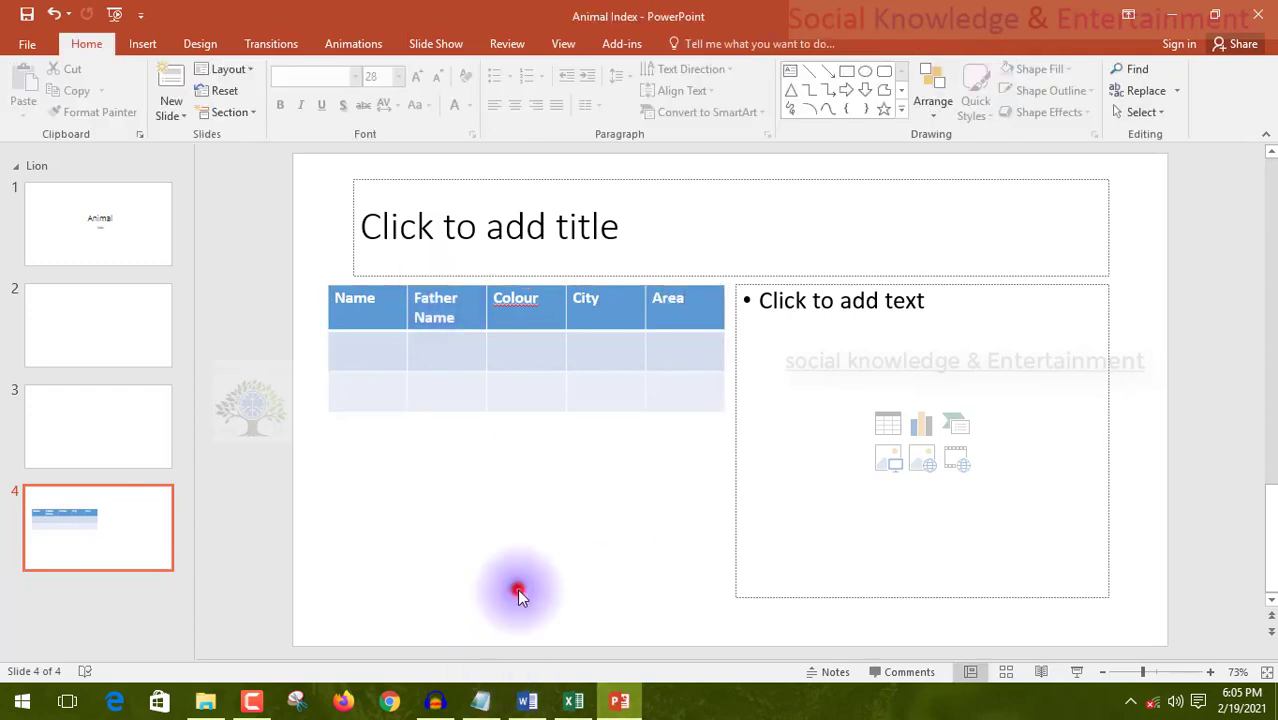
right_click(518, 300)
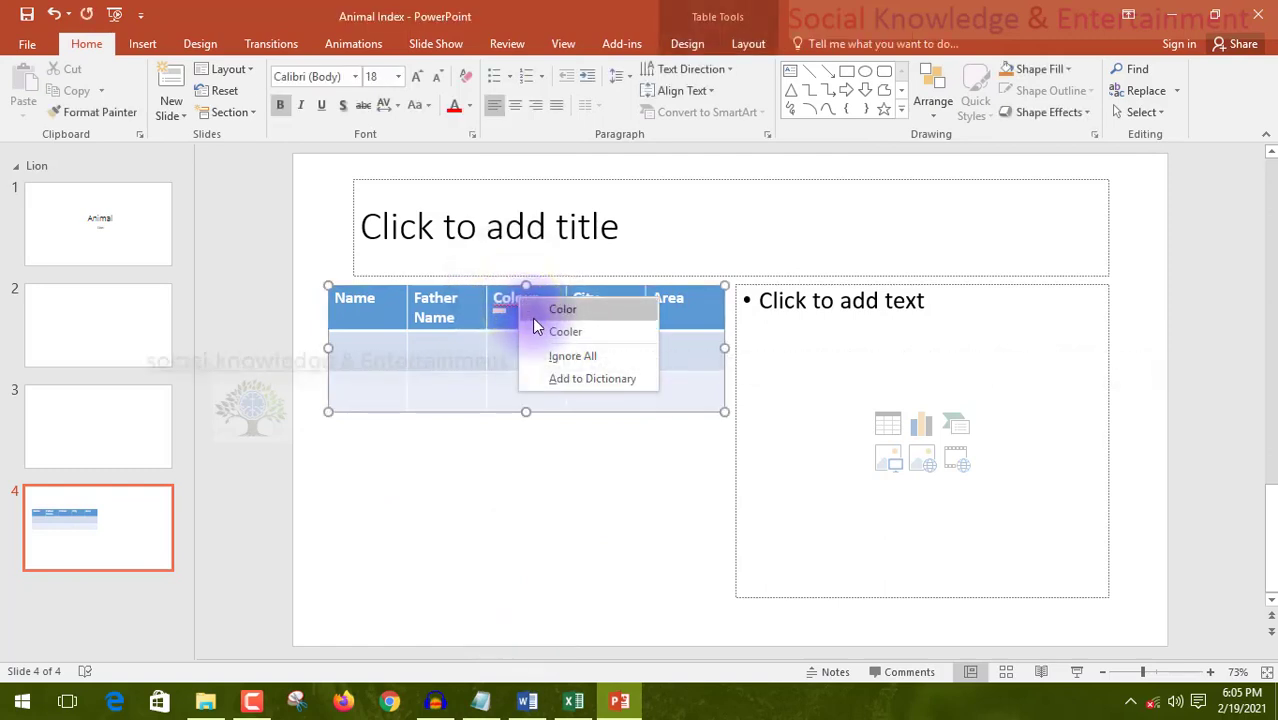
left_click(532, 318)
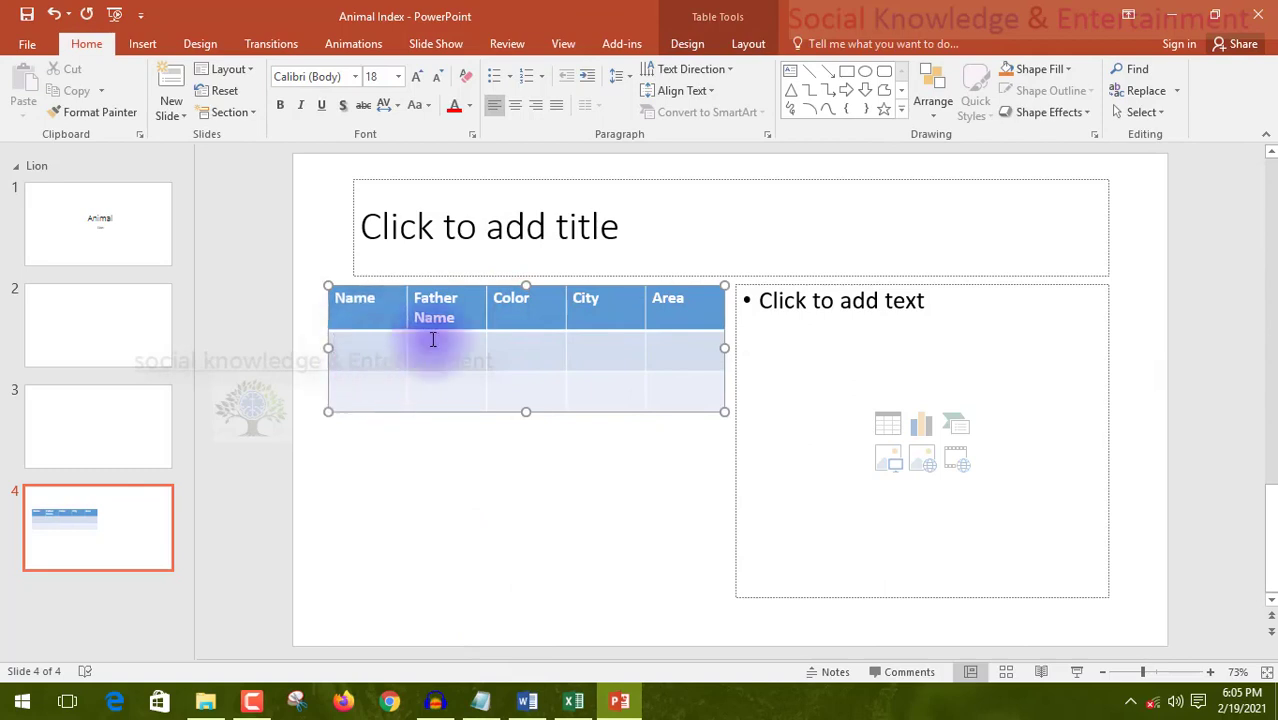
left_click_drag(430, 331, 430, 339)
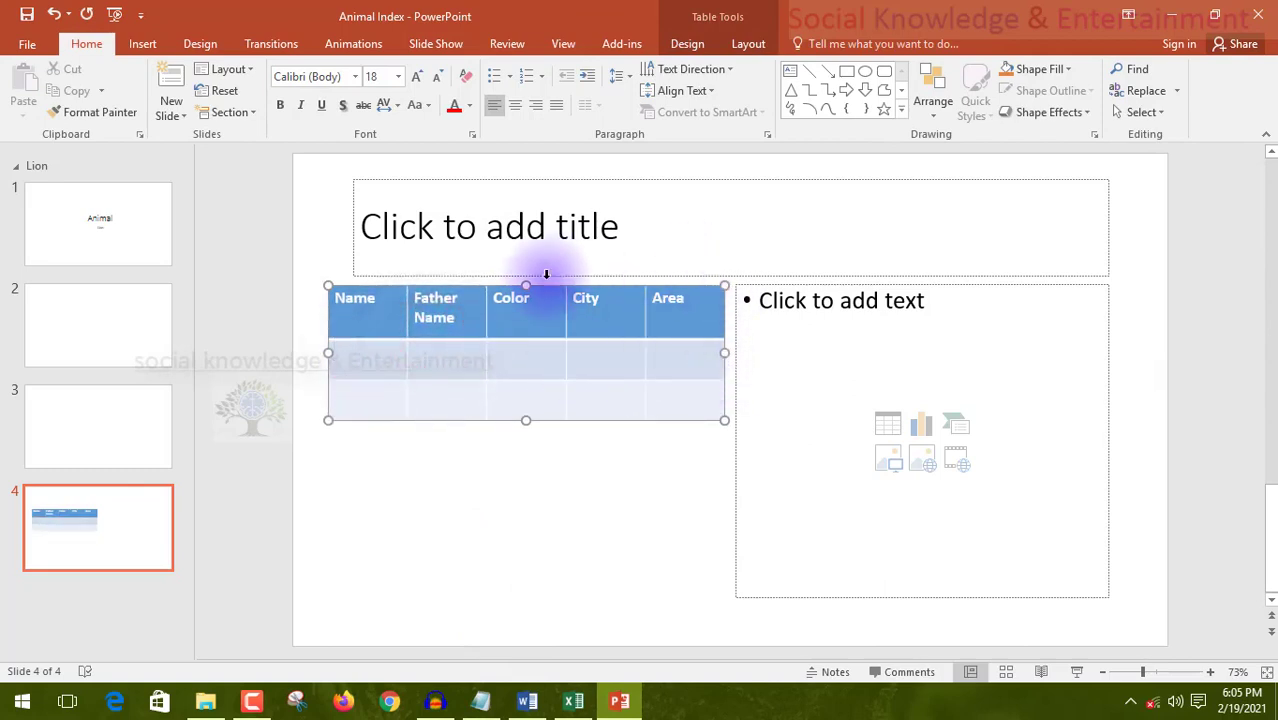
left_click(537, 420)
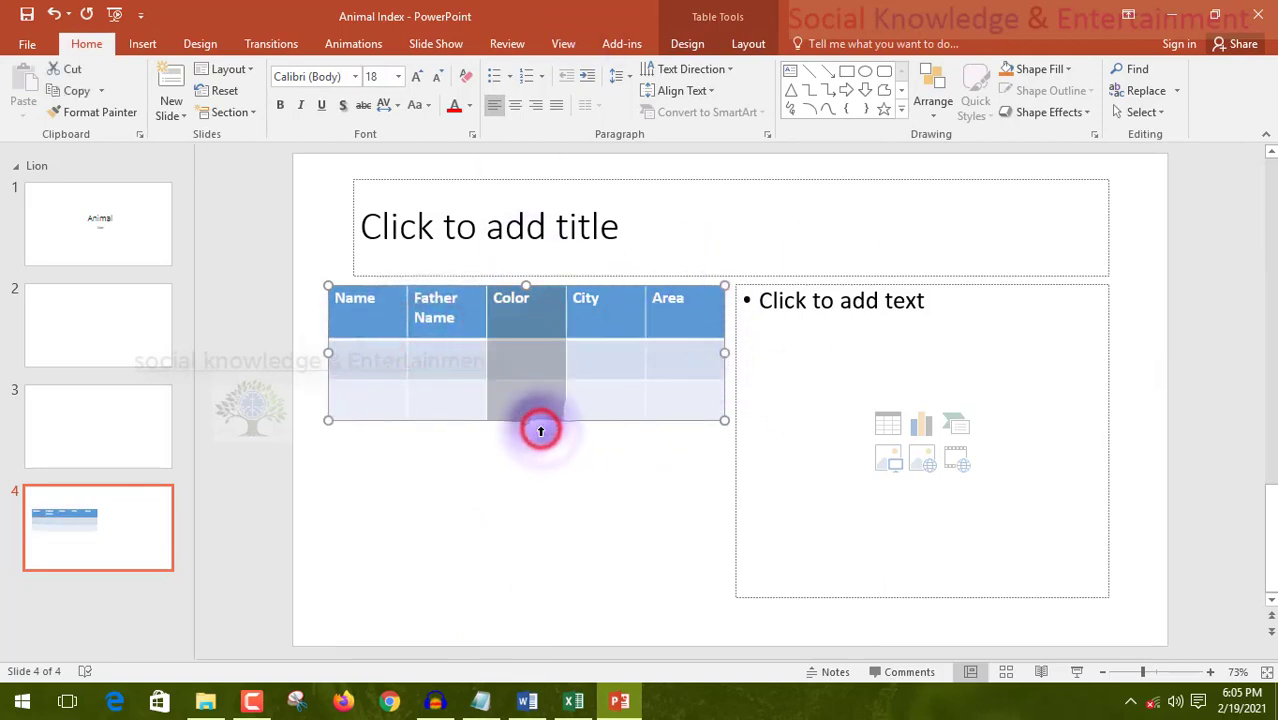
left_click(519, 571)
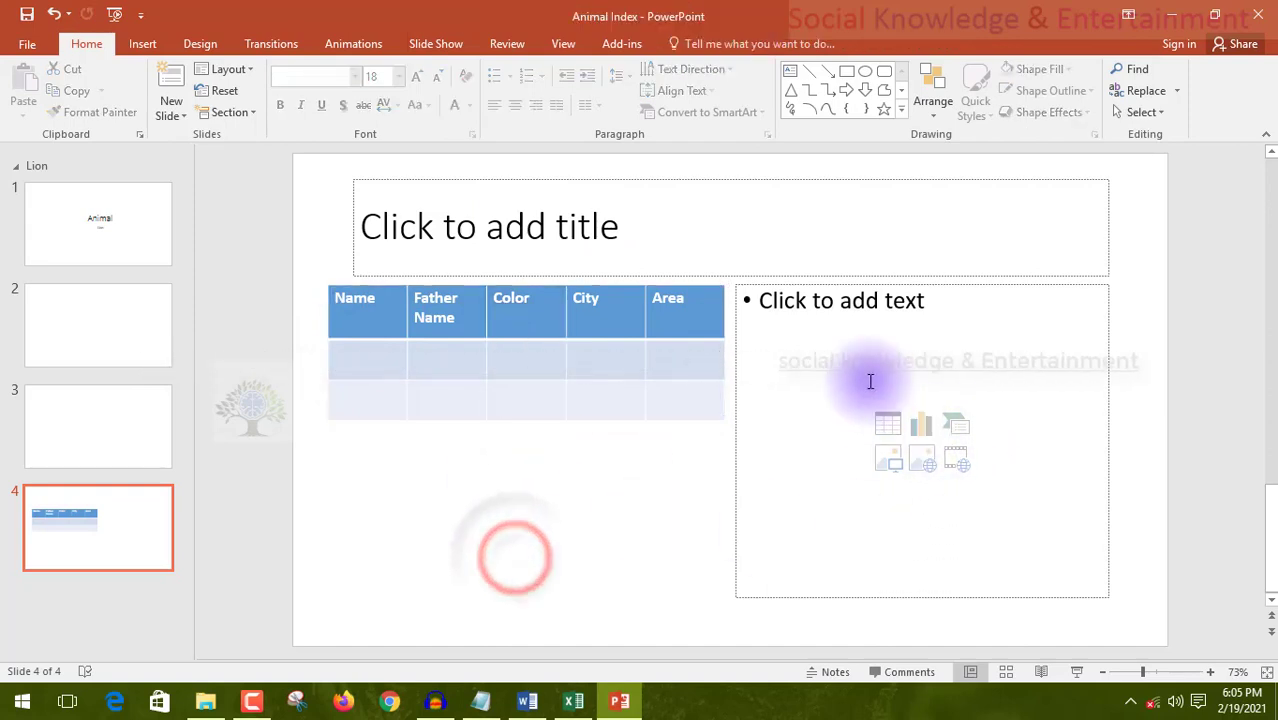
Cancel Insert Table for the right placeholder and open its Insert Chart dialog instead
left_click(884, 425)
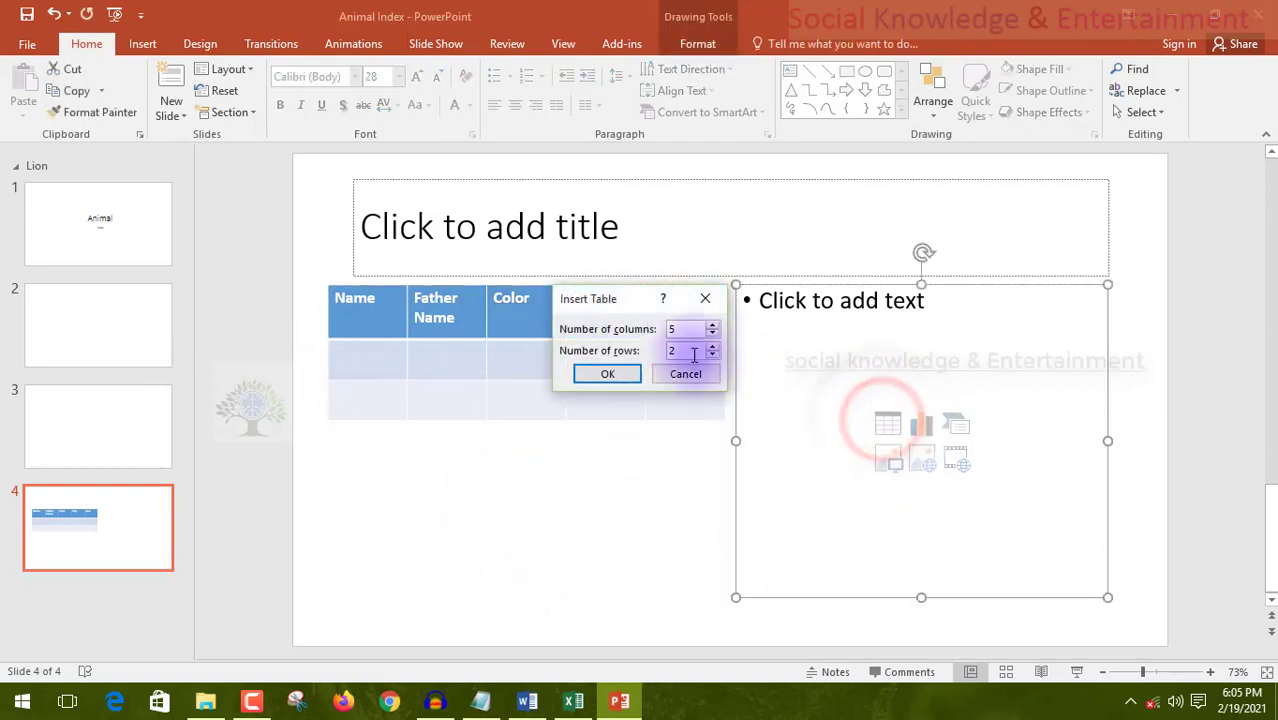
left_click(675, 331)
double_click(675, 331)
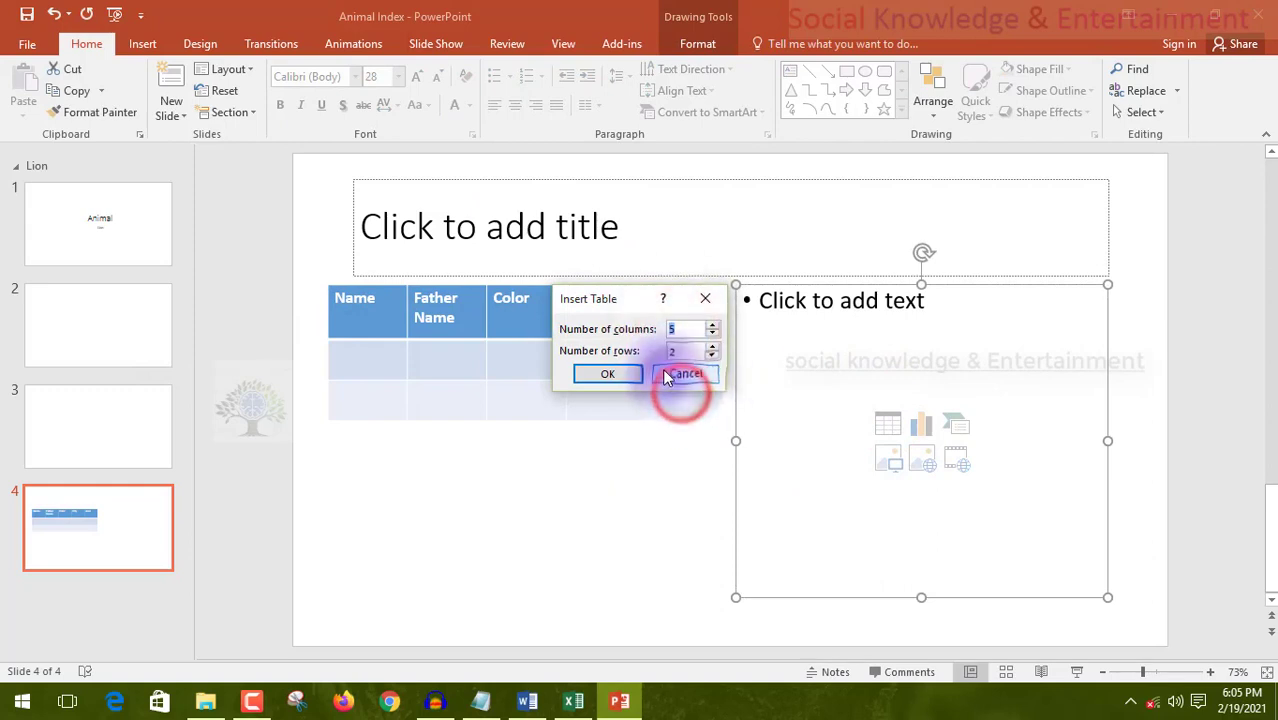
left_click(683, 377)
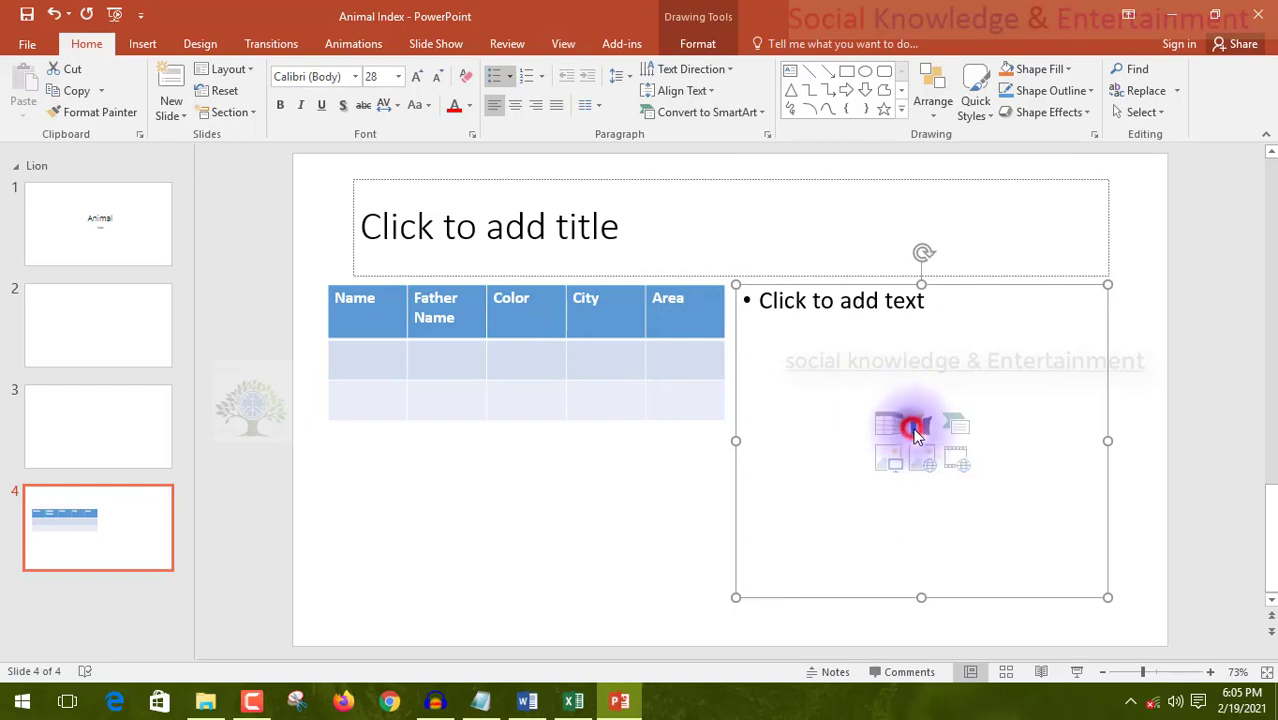
left_click(913, 429)
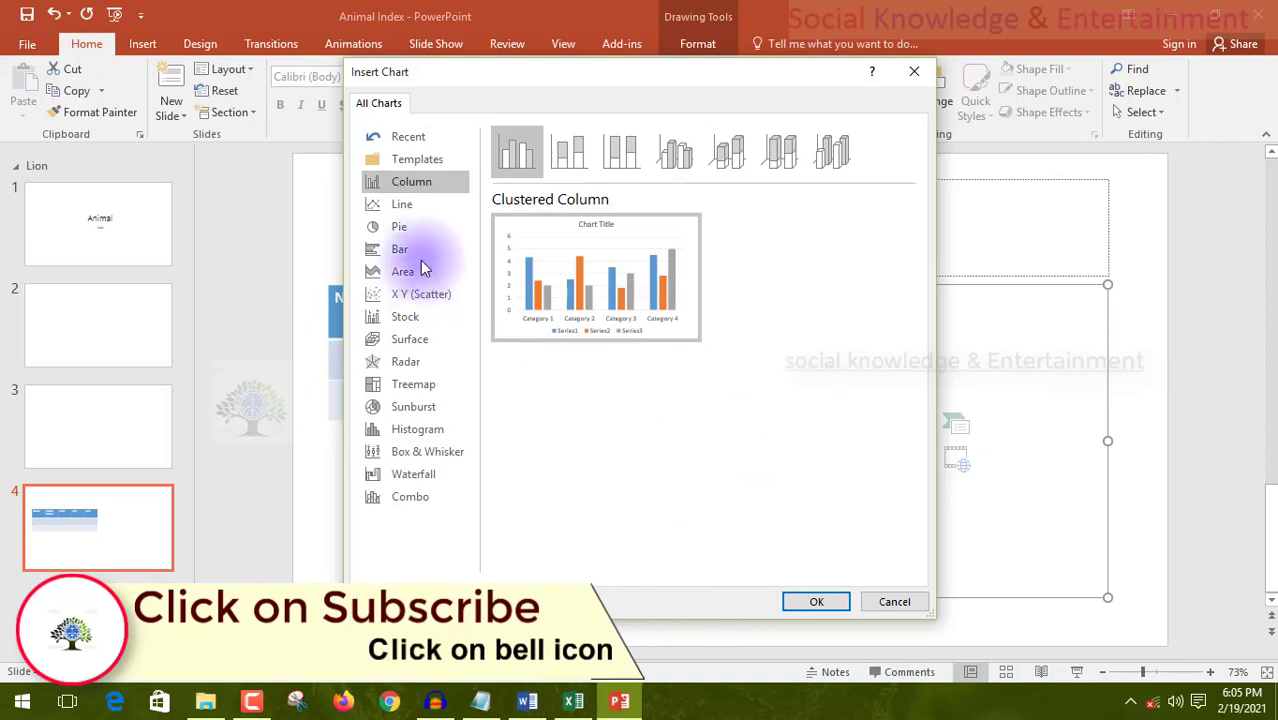
Preview the Pie, Area, Stock, Radar, Sunburst, Histogram, Waterfall, Combo, Bar and Line chart types
left_click(405, 222)
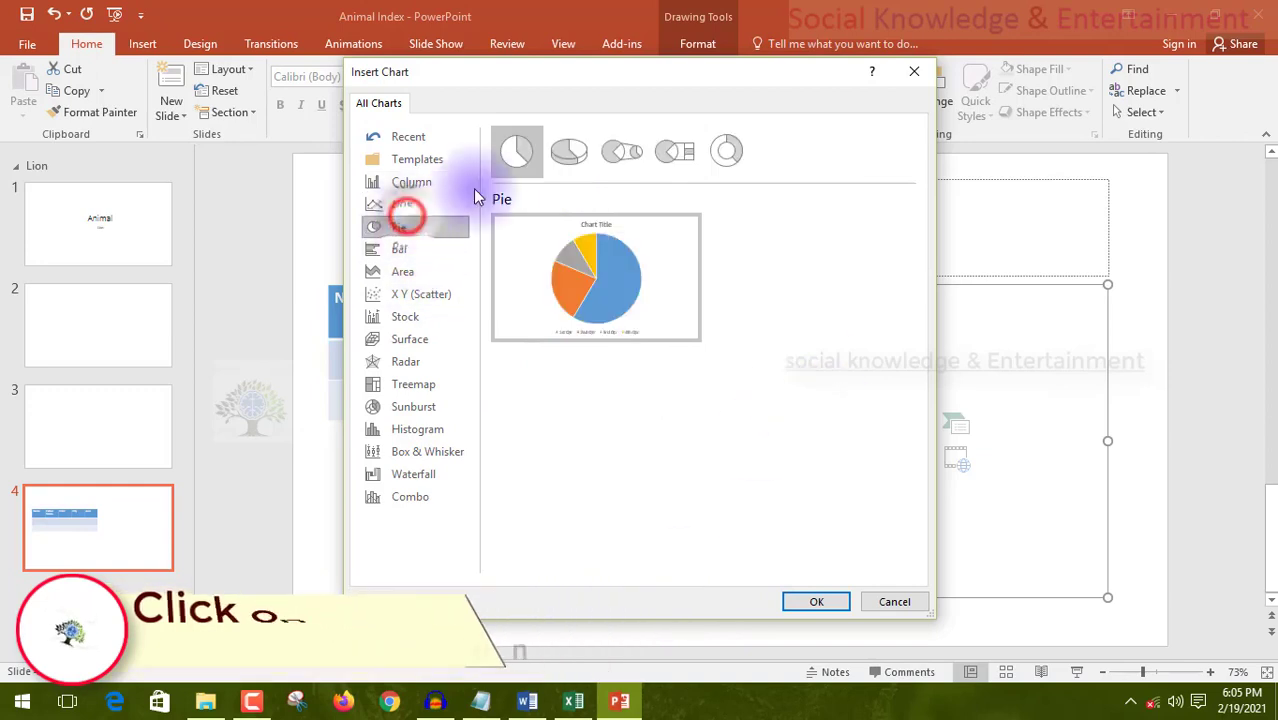
left_click(400, 271)
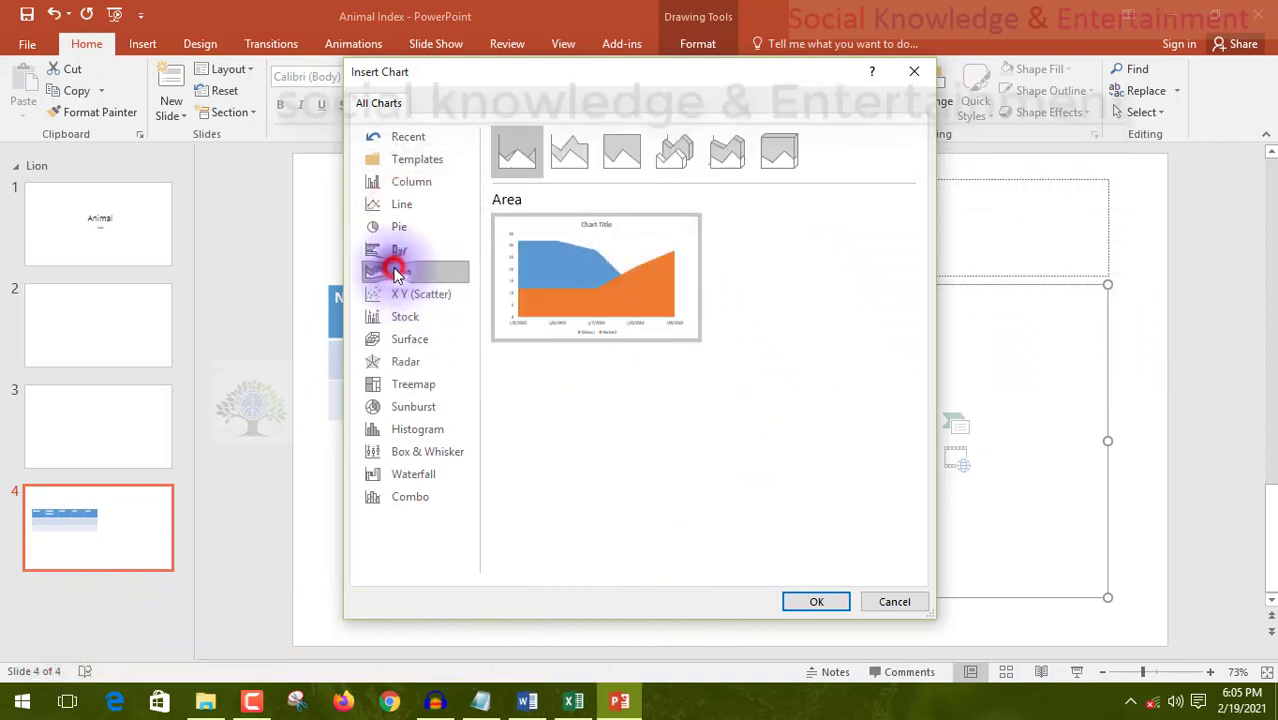
left_click(402, 317)
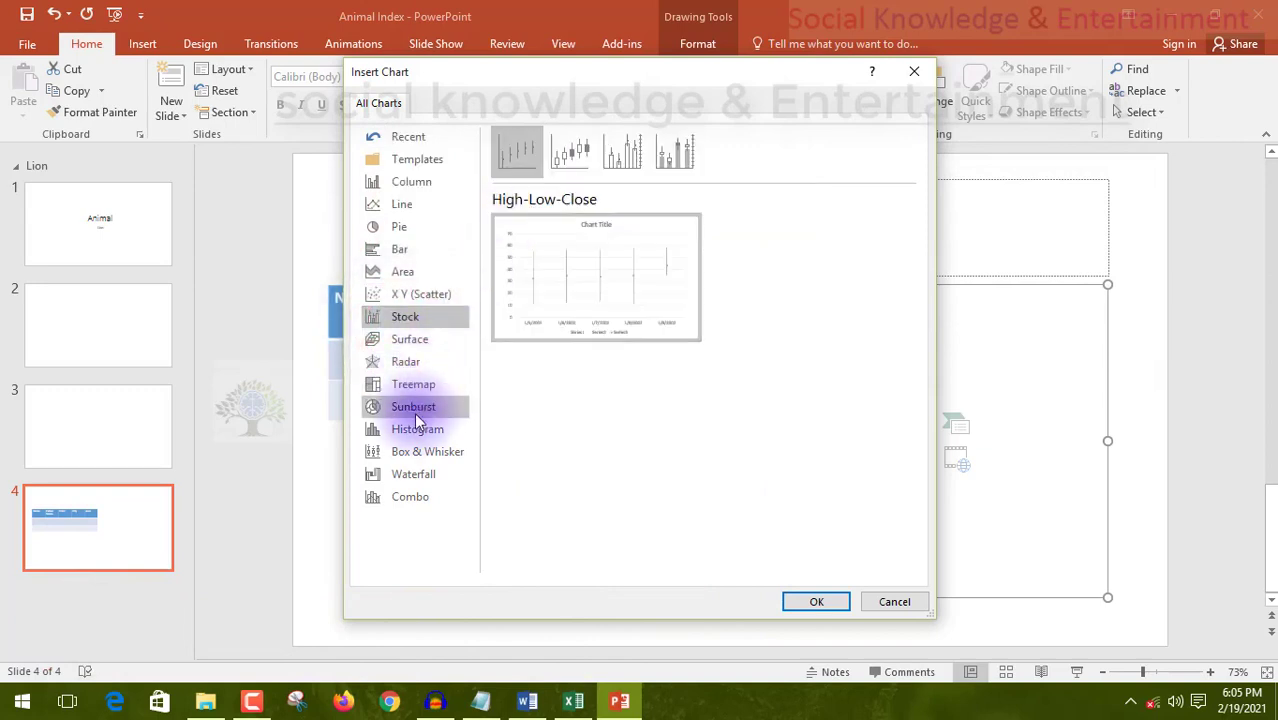
left_click(403, 361)
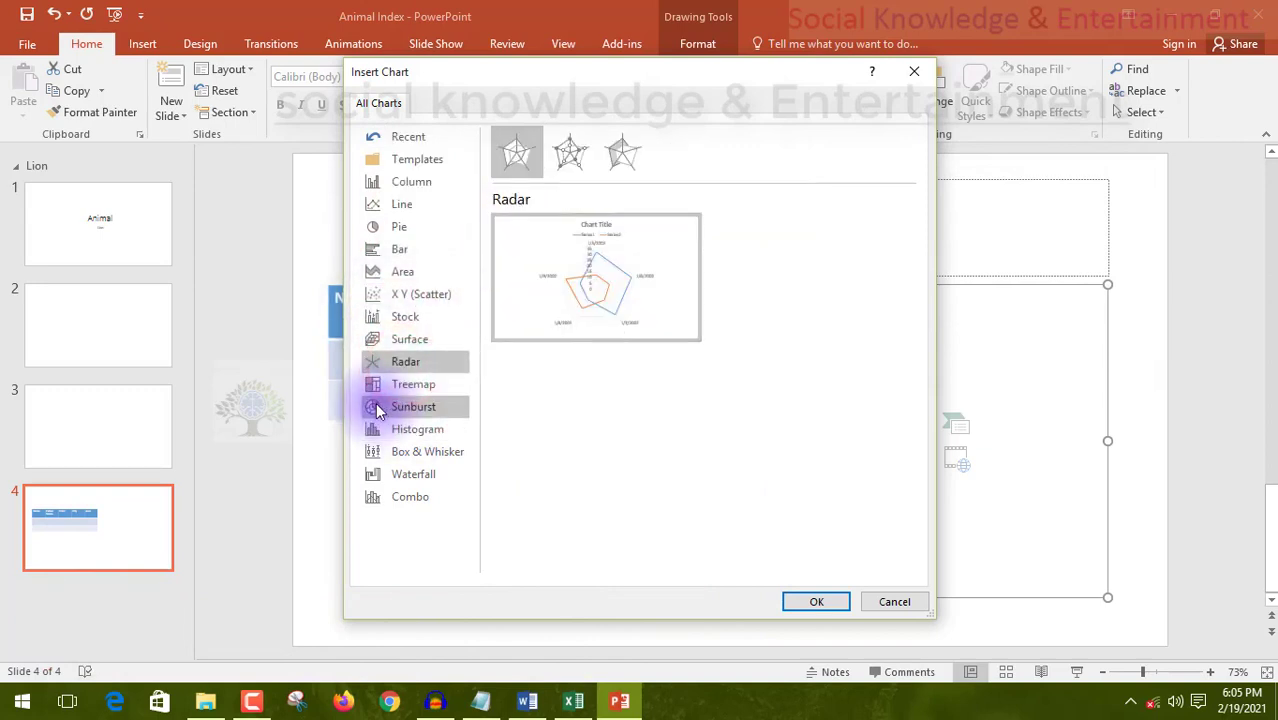
left_click(402, 408)
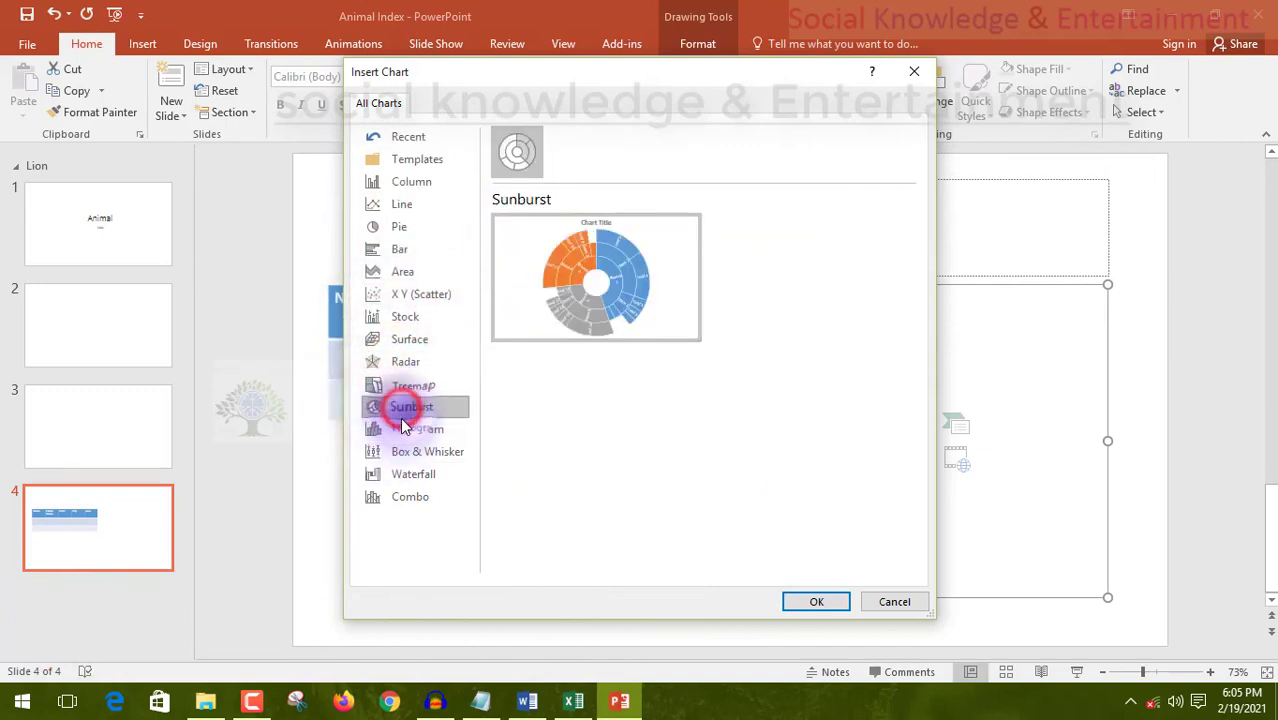
left_click(402, 430)
left_click(399, 453)
left_click(402, 474)
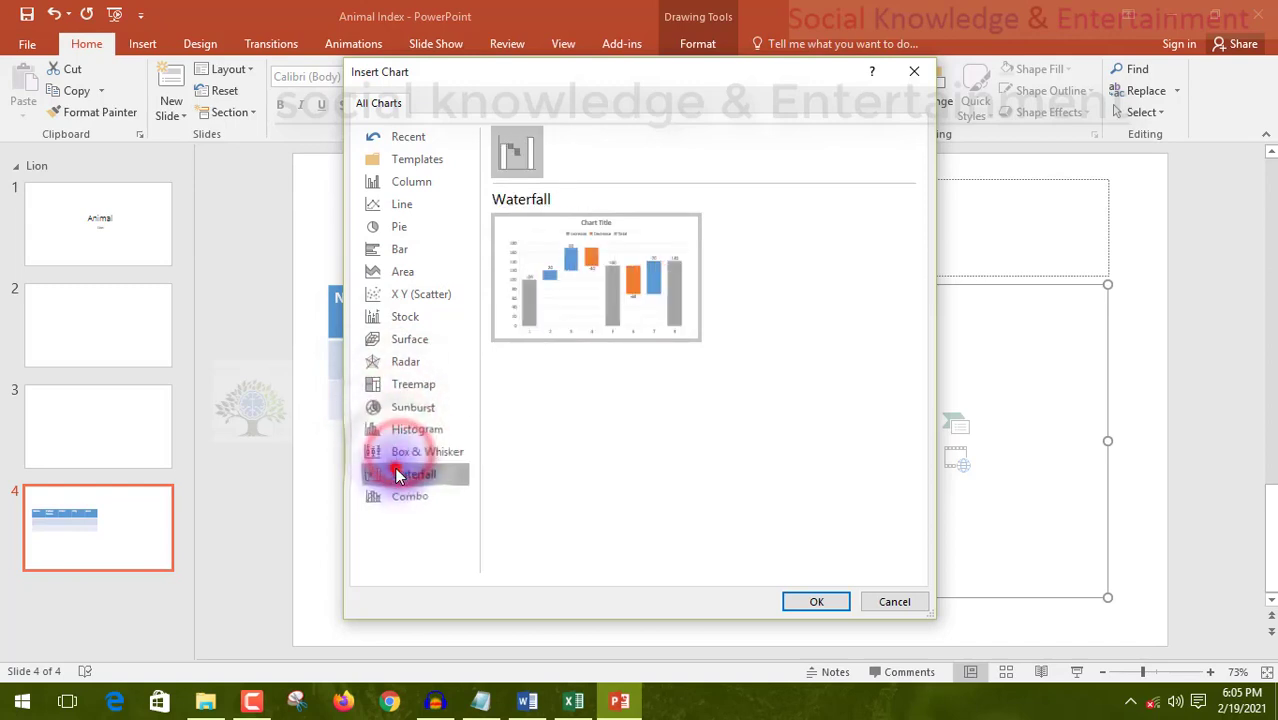
left_click(405, 496)
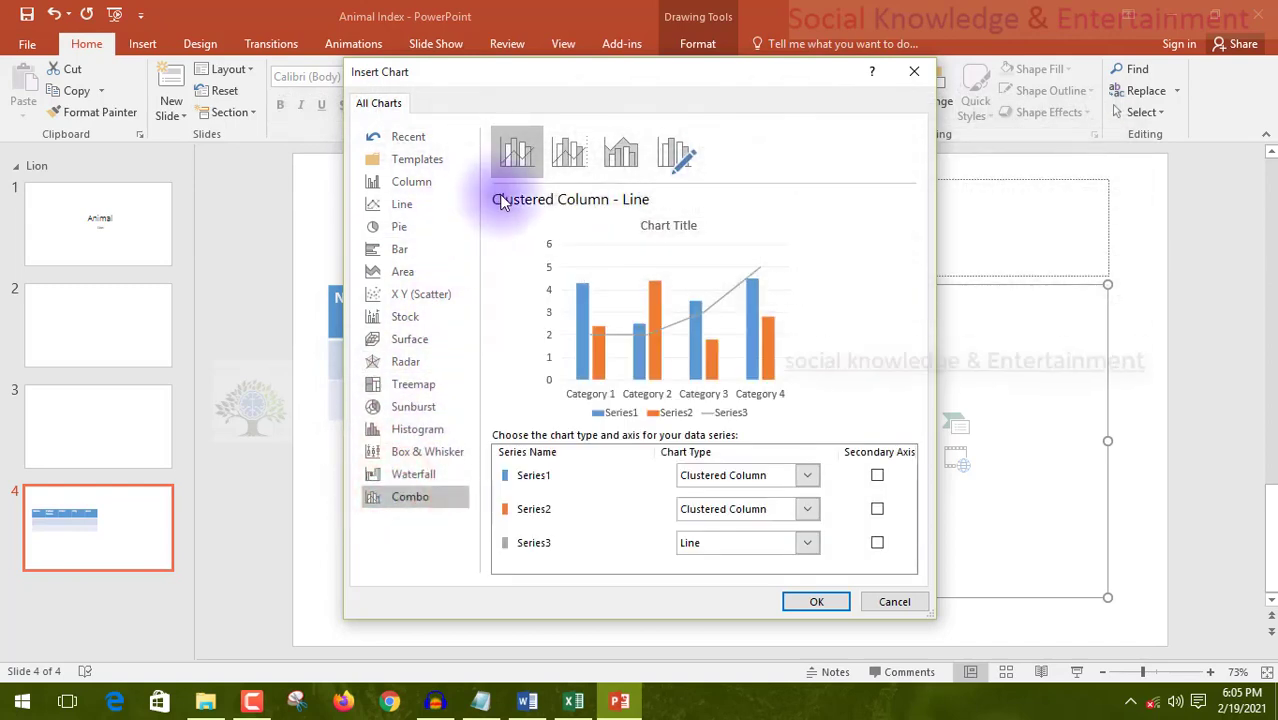
left_click(413, 250)
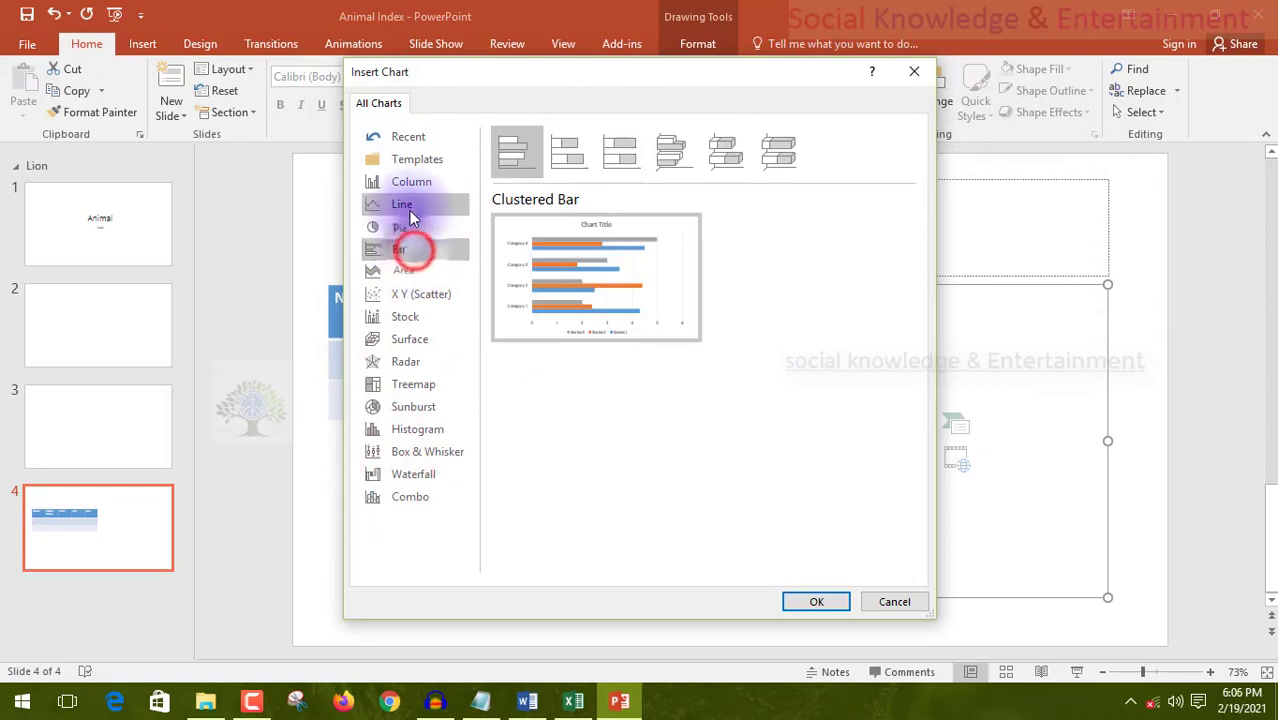
left_click(409, 207)
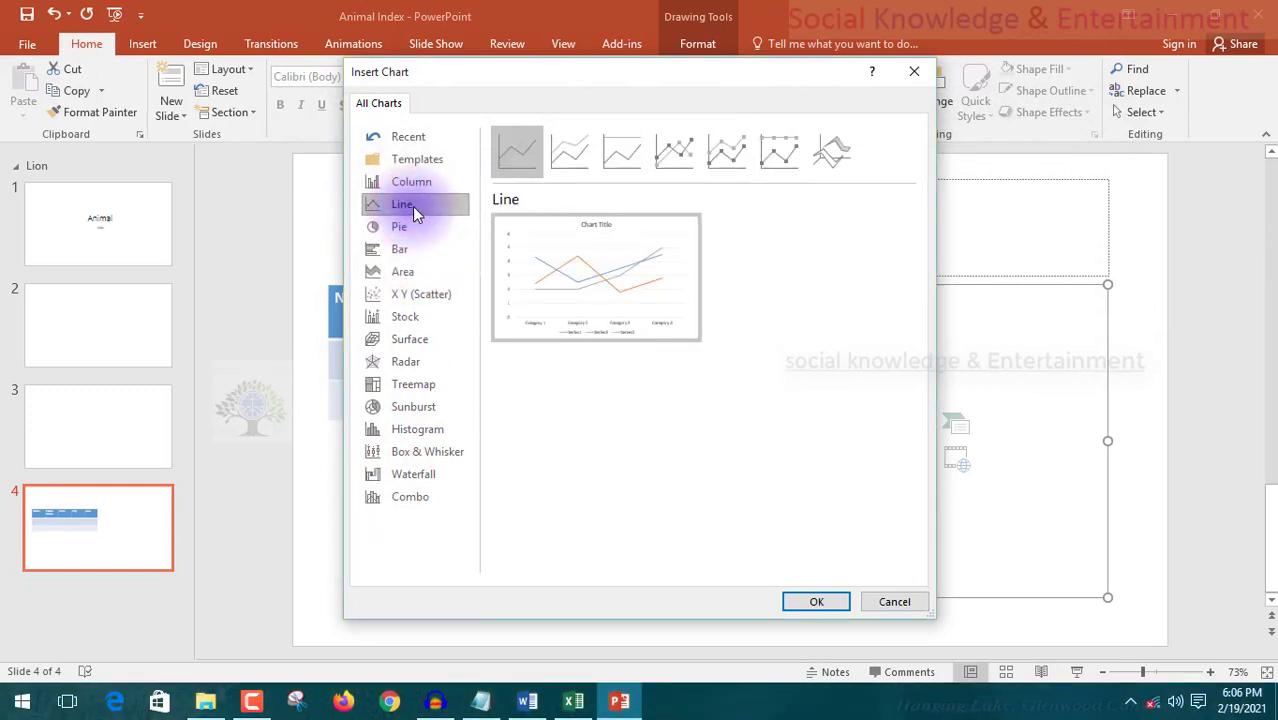
left_click(494, 152)
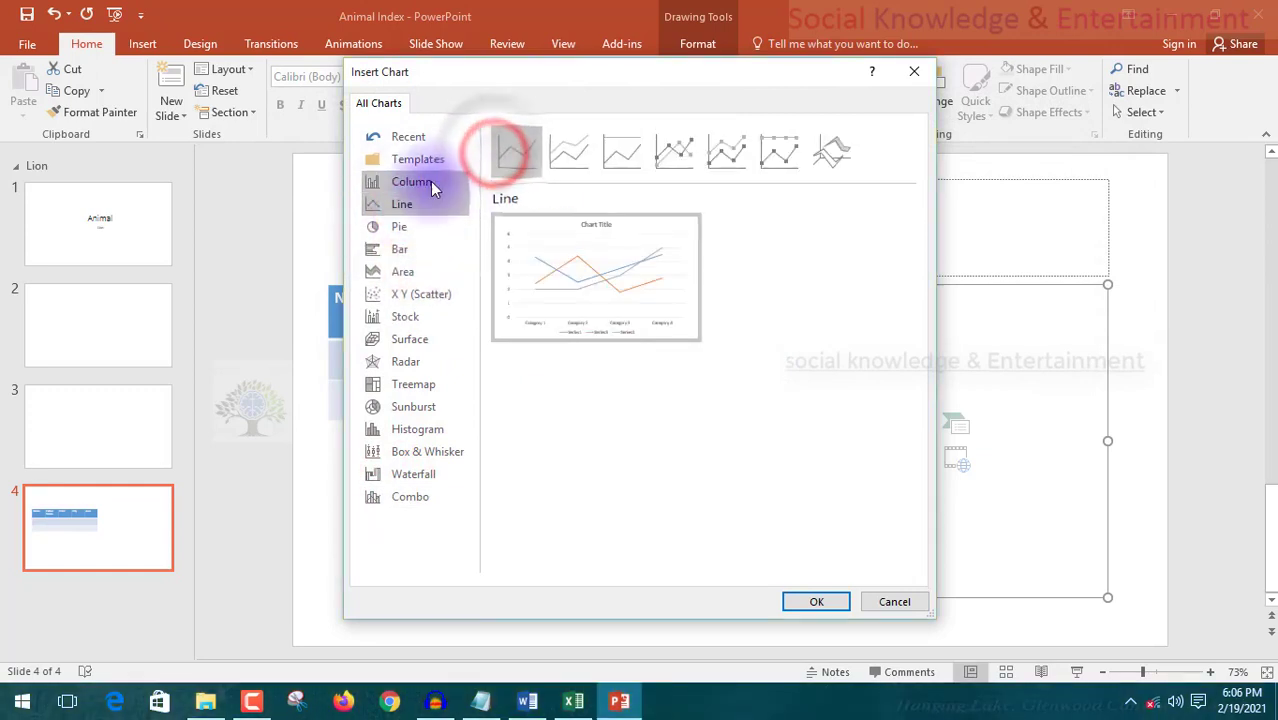
Browse the chart templates and the Column subtypes, from Stacked to 3-D Column
left_click(430, 183)
left_click(422, 162)
left_click(419, 186)
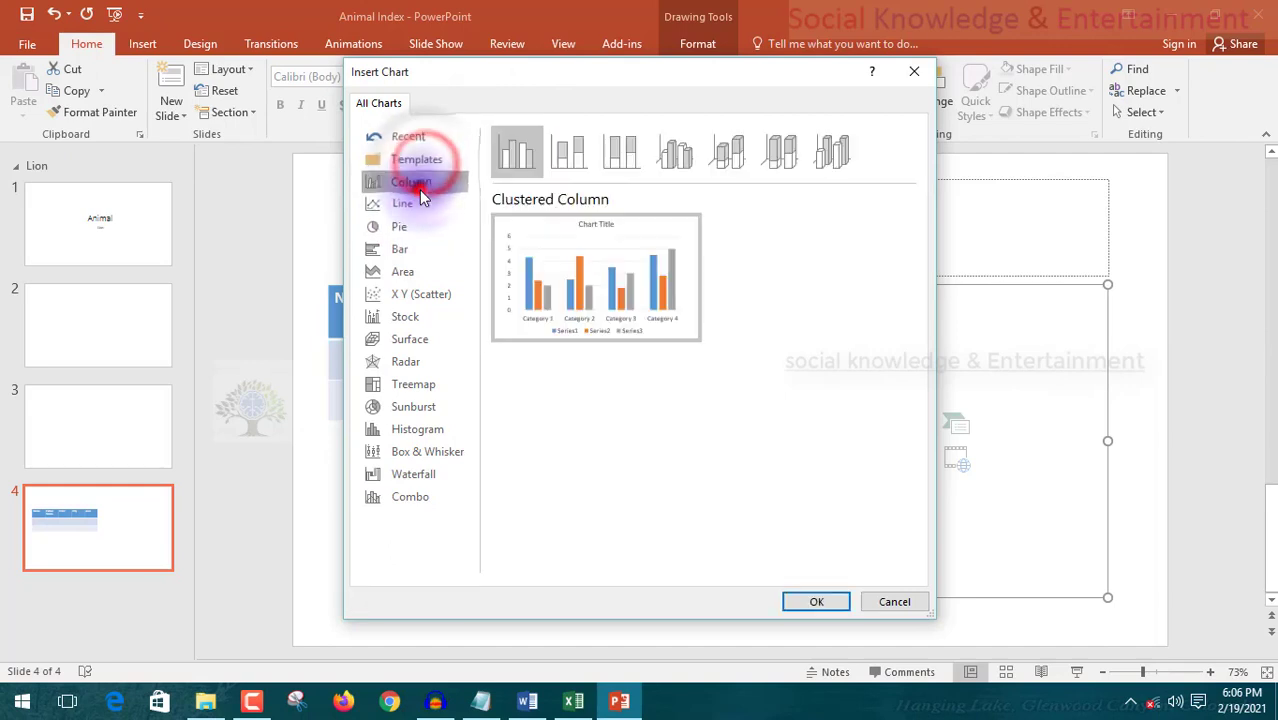
left_click(568, 155)
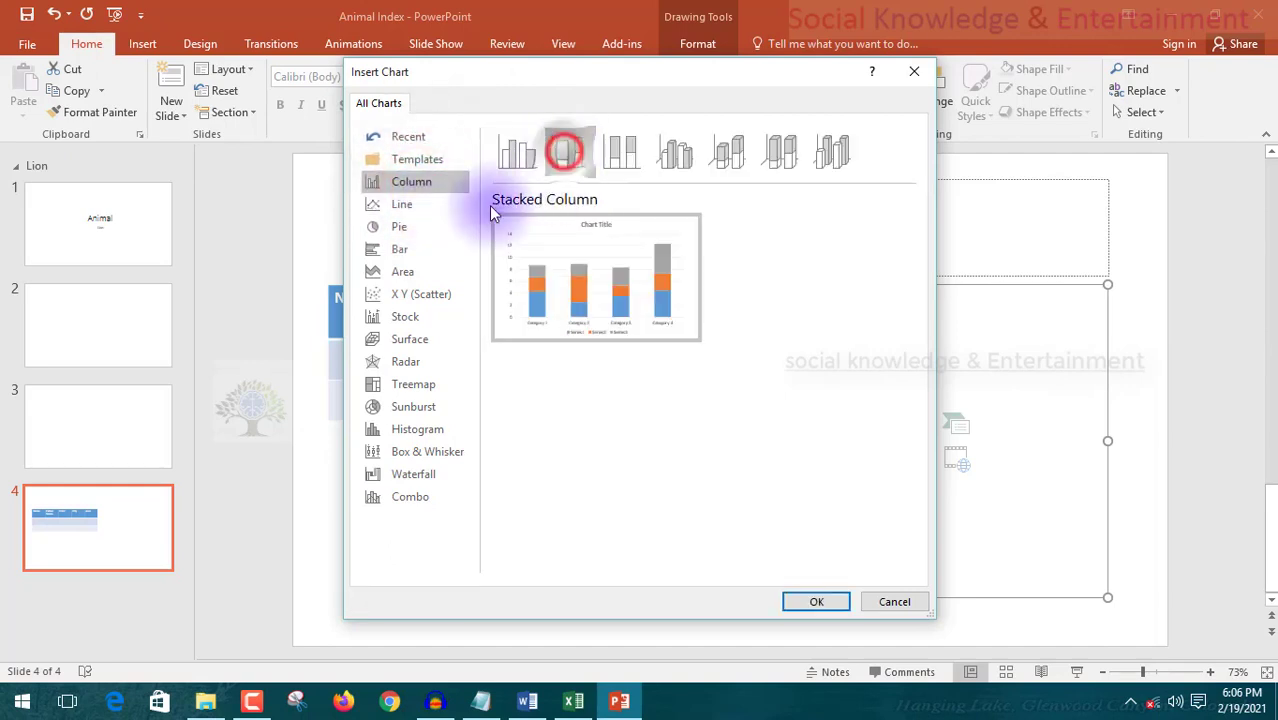
left_click(620, 152)
left_click(680, 152)
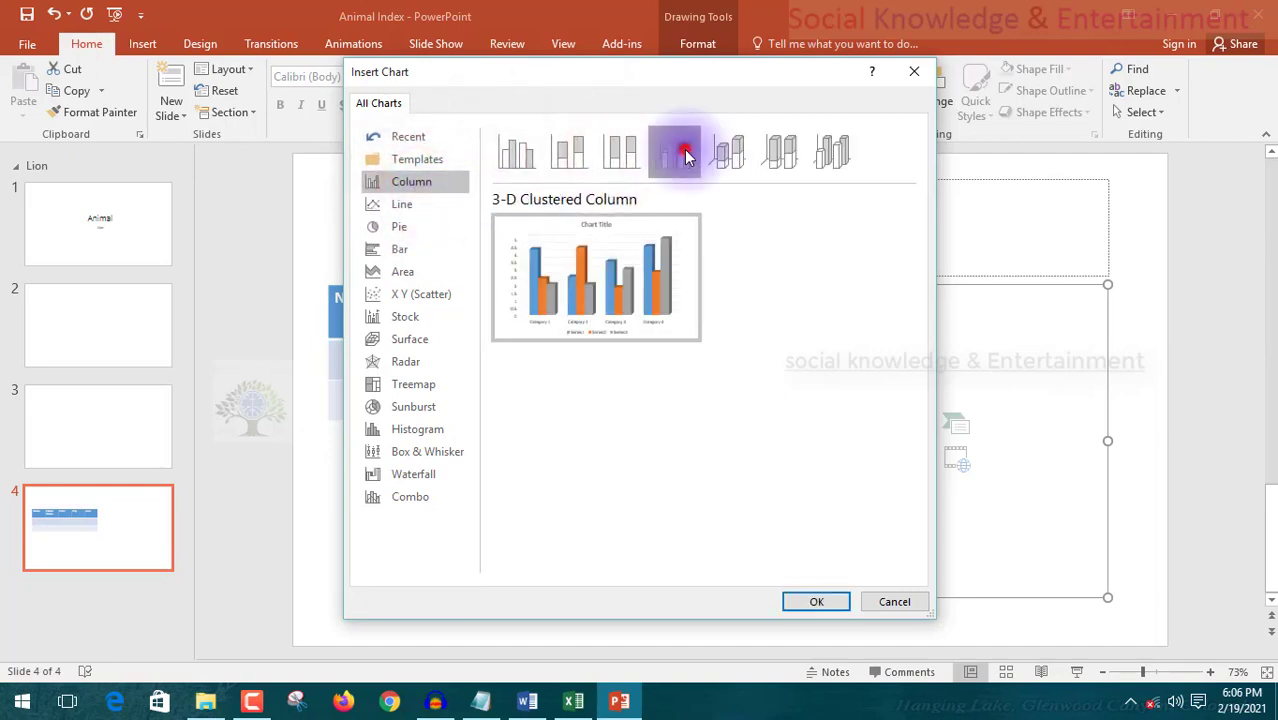
left_click(722, 152)
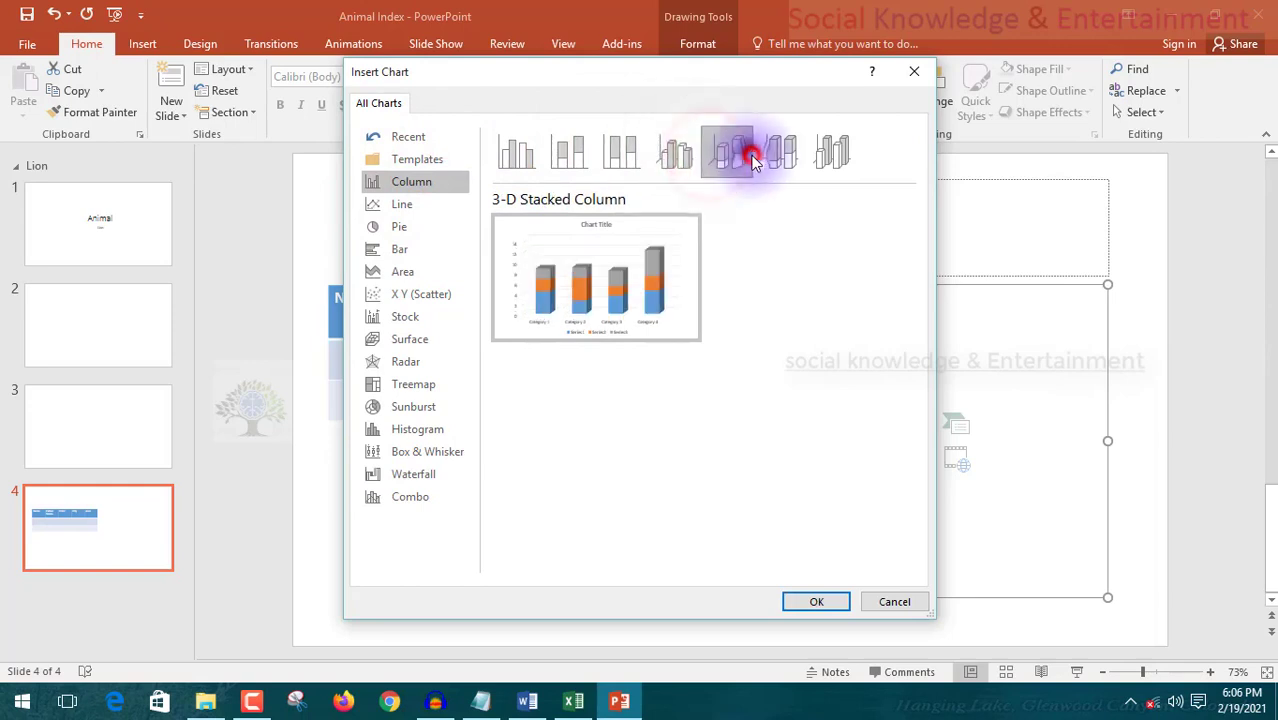
left_click(830, 148)
left_click(780, 148)
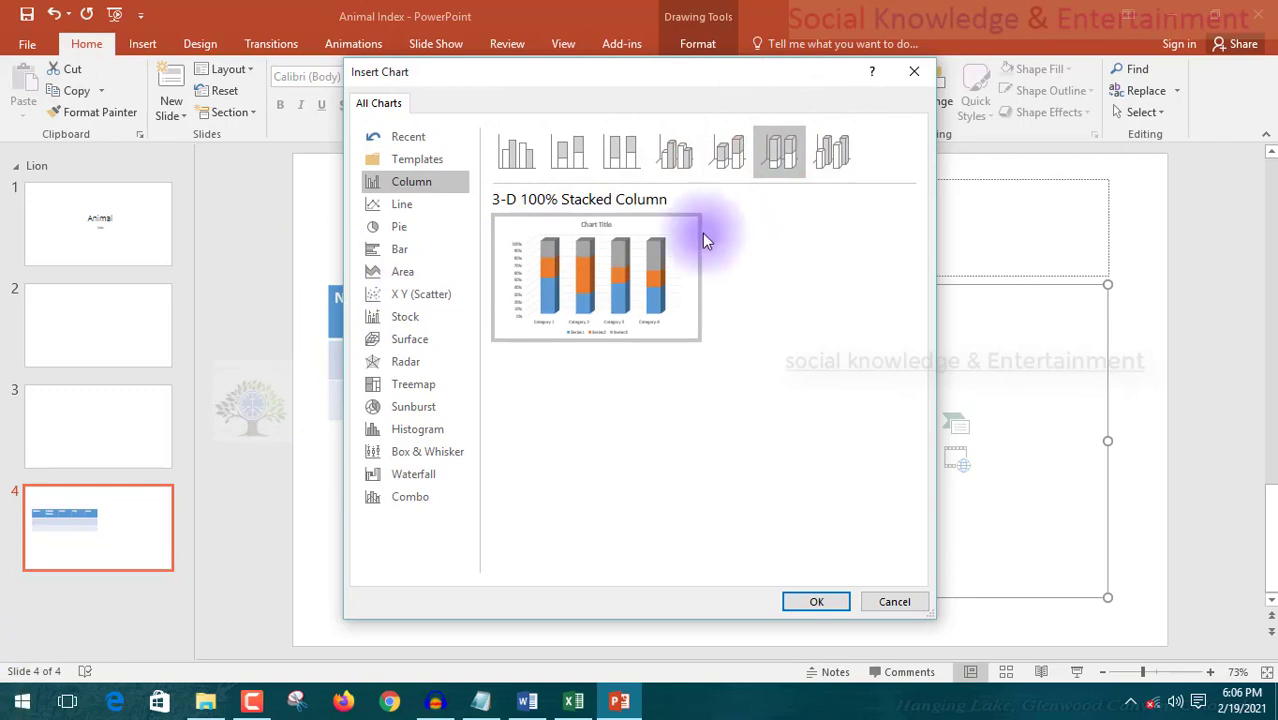
Insert an Area chart after glancing again at the Line, Pie and Bar types
left_click(380, 205)
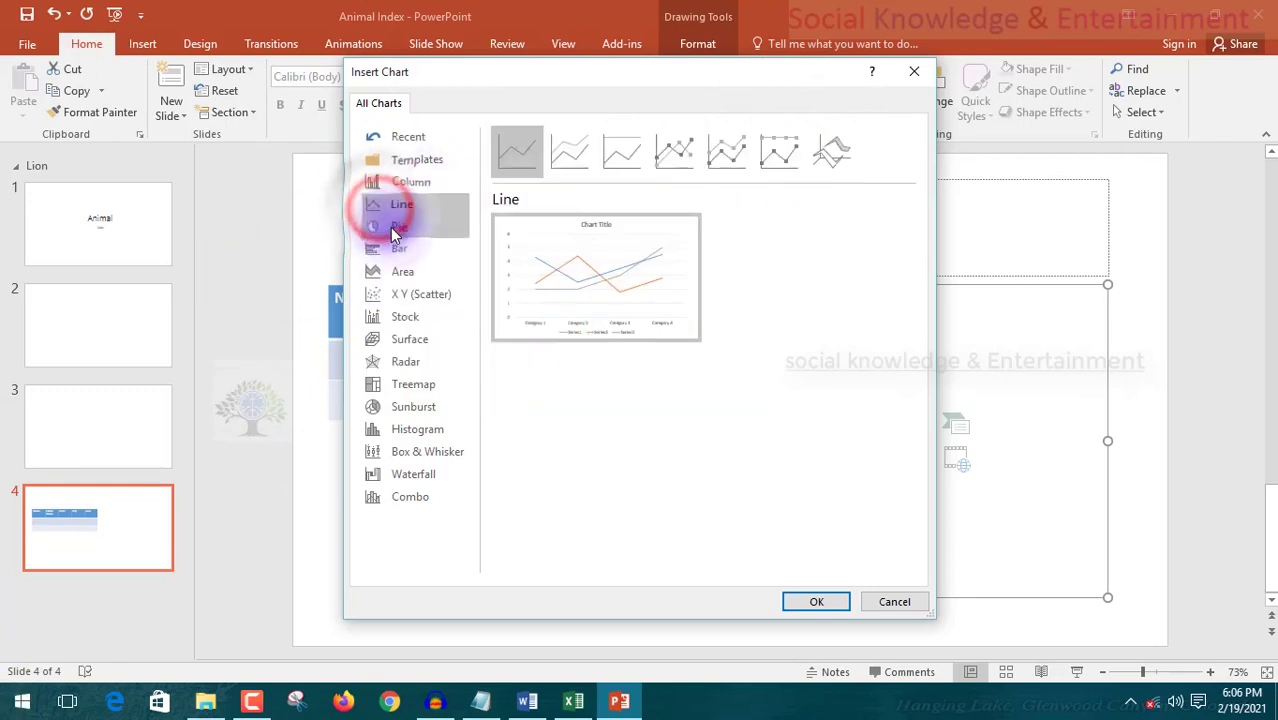
left_click(398, 227)
left_click(400, 250)
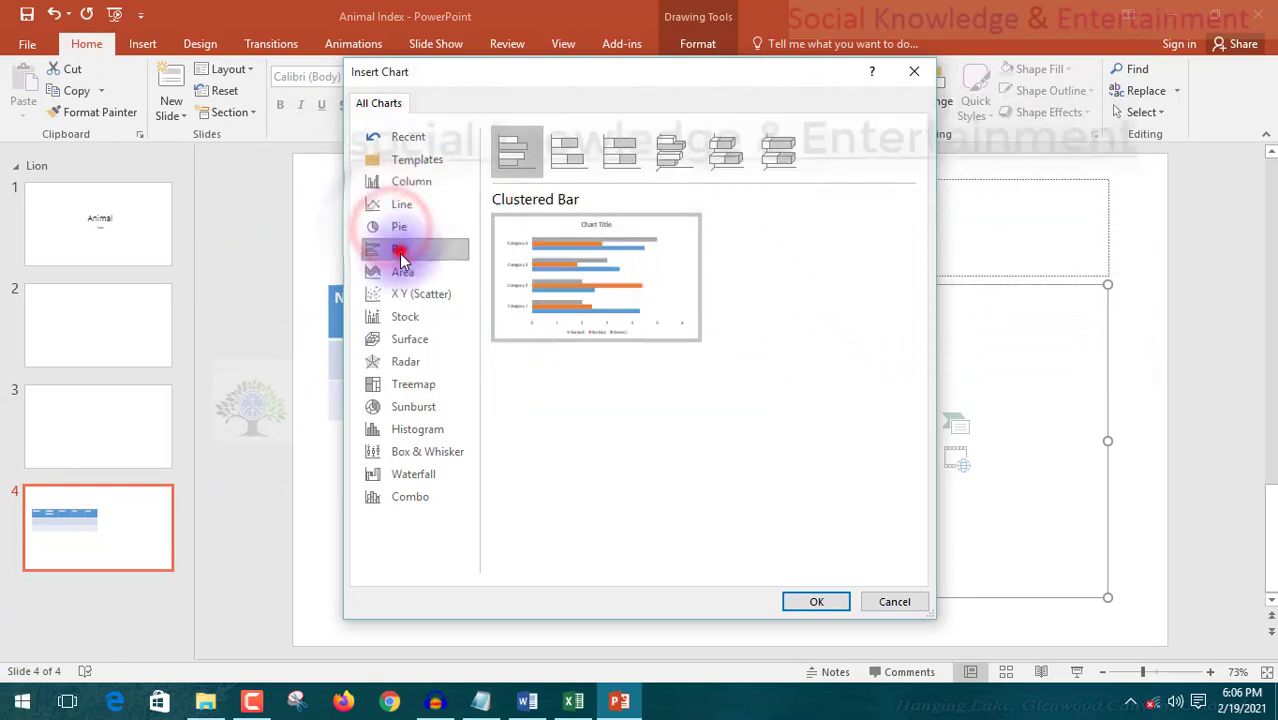
left_click(404, 272)
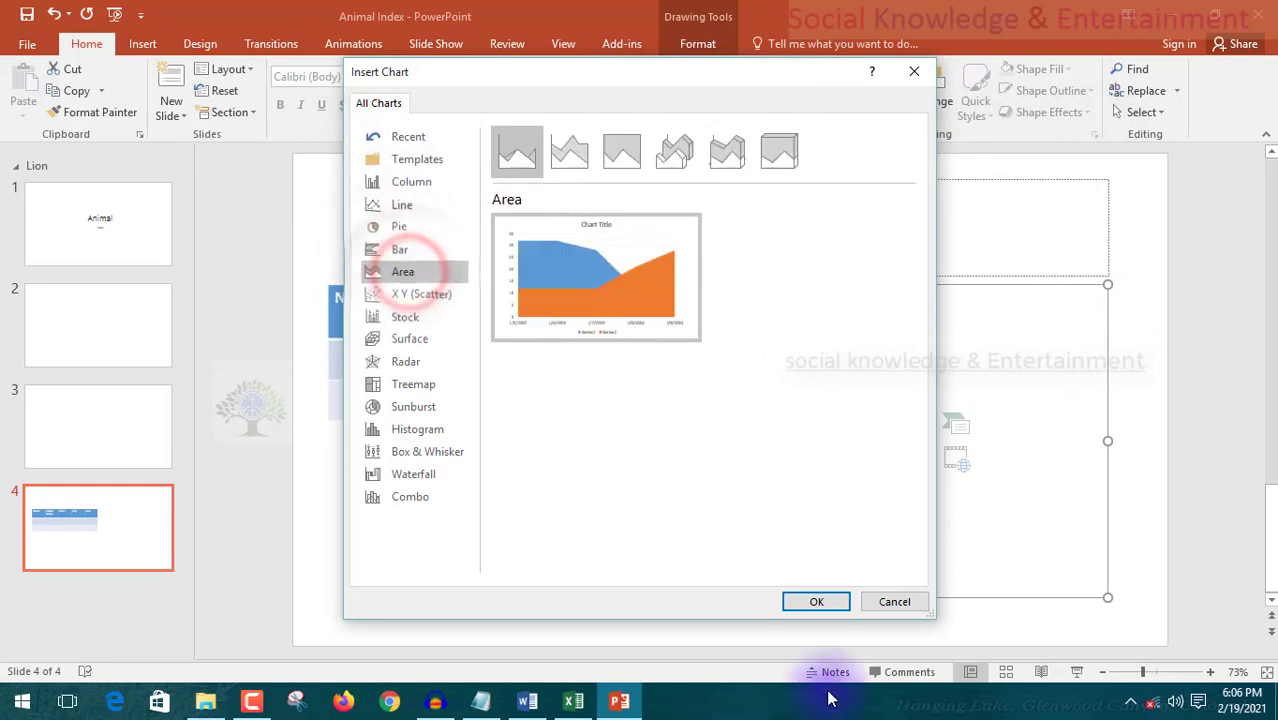
left_click(817, 600)
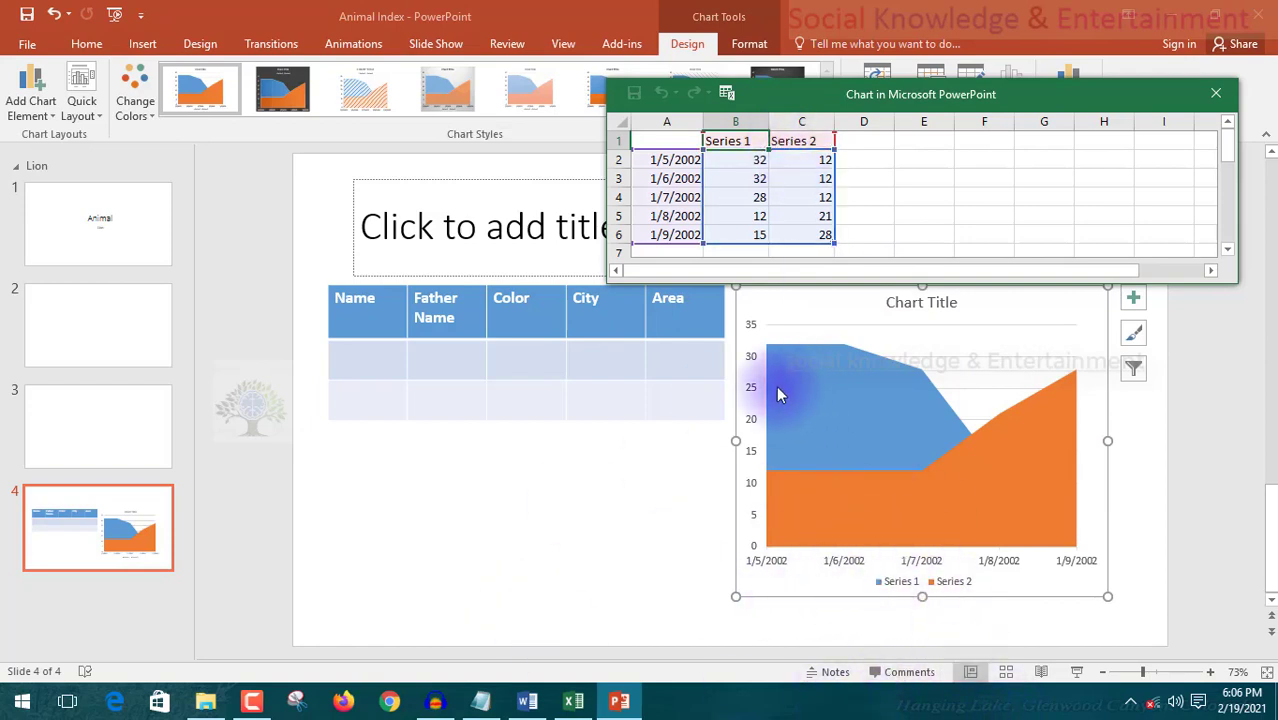
Select the Series 1, Series 2 and date ranges in the data sheet, then close it
left_click(815, 140)
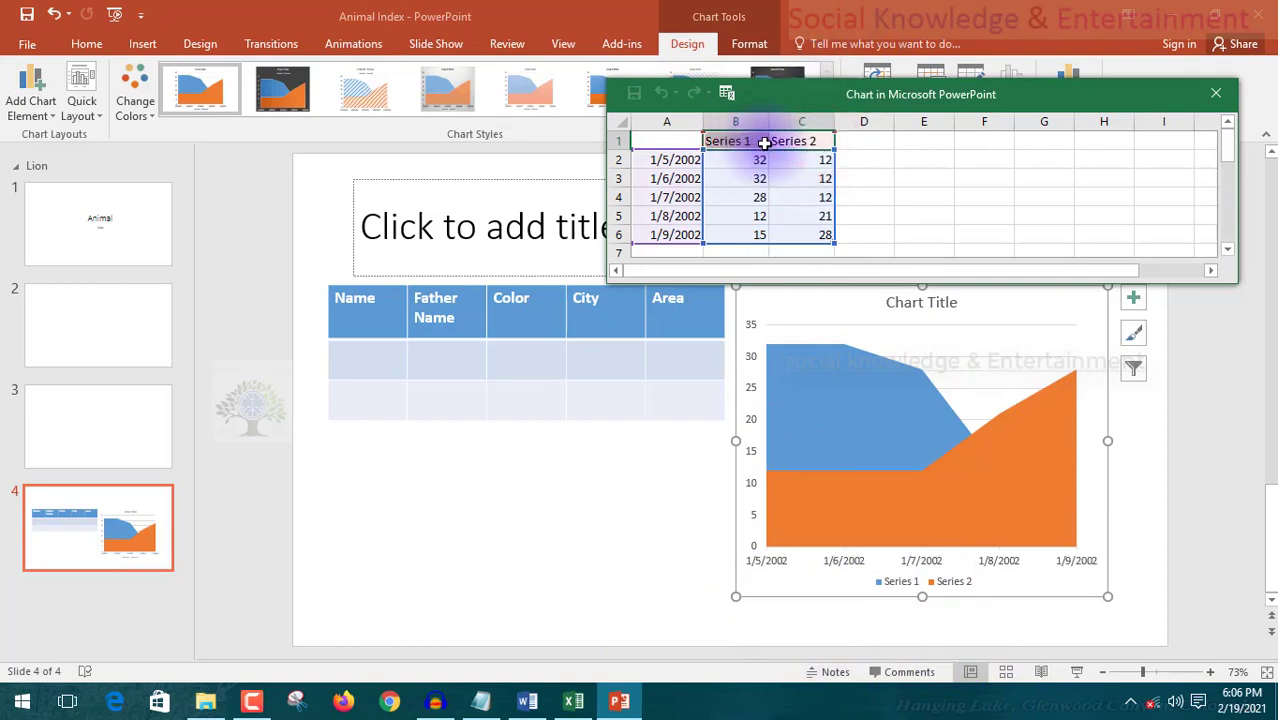
left_click(897, 178)
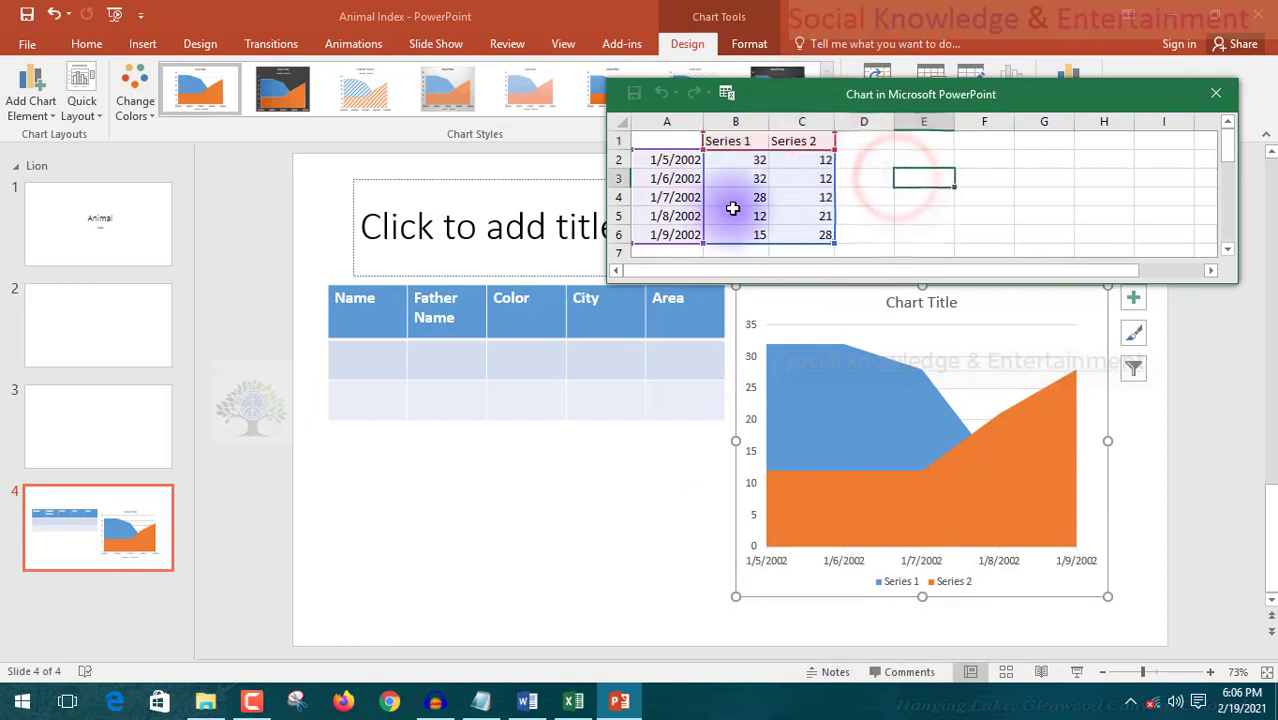
left_click_drag(735, 160, 740, 236)
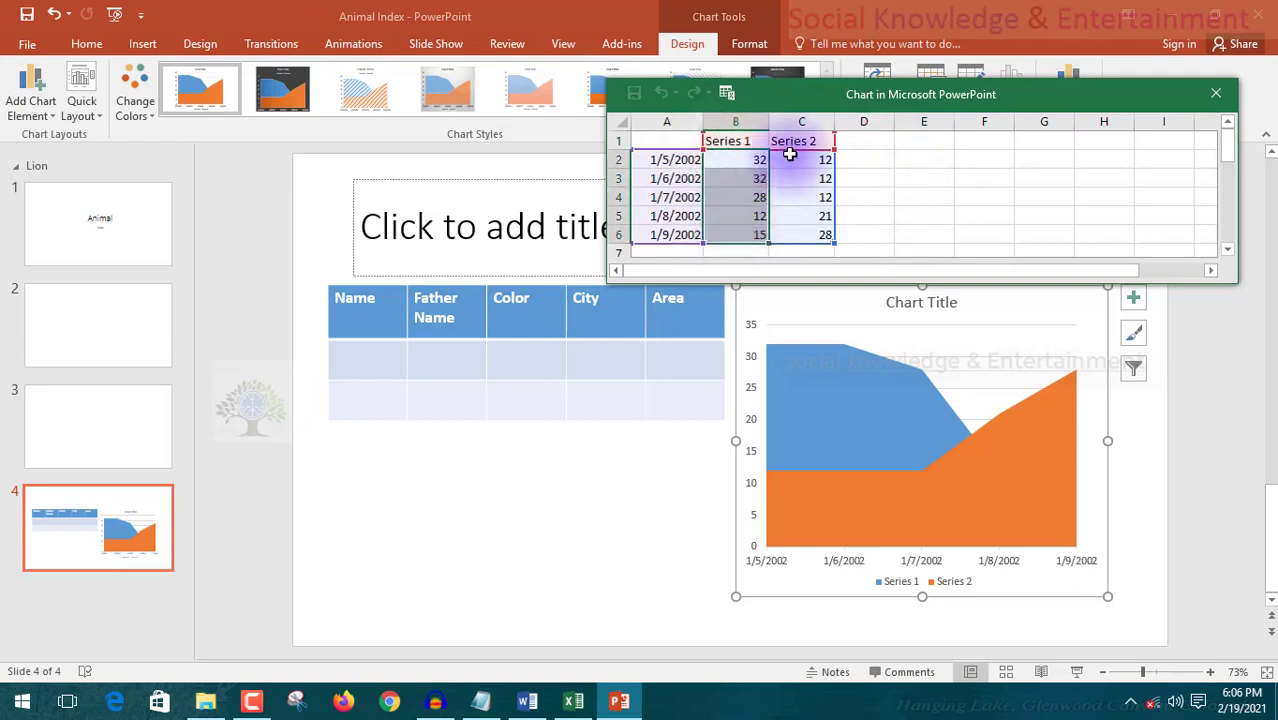
left_click_drag(795, 160, 800, 236)
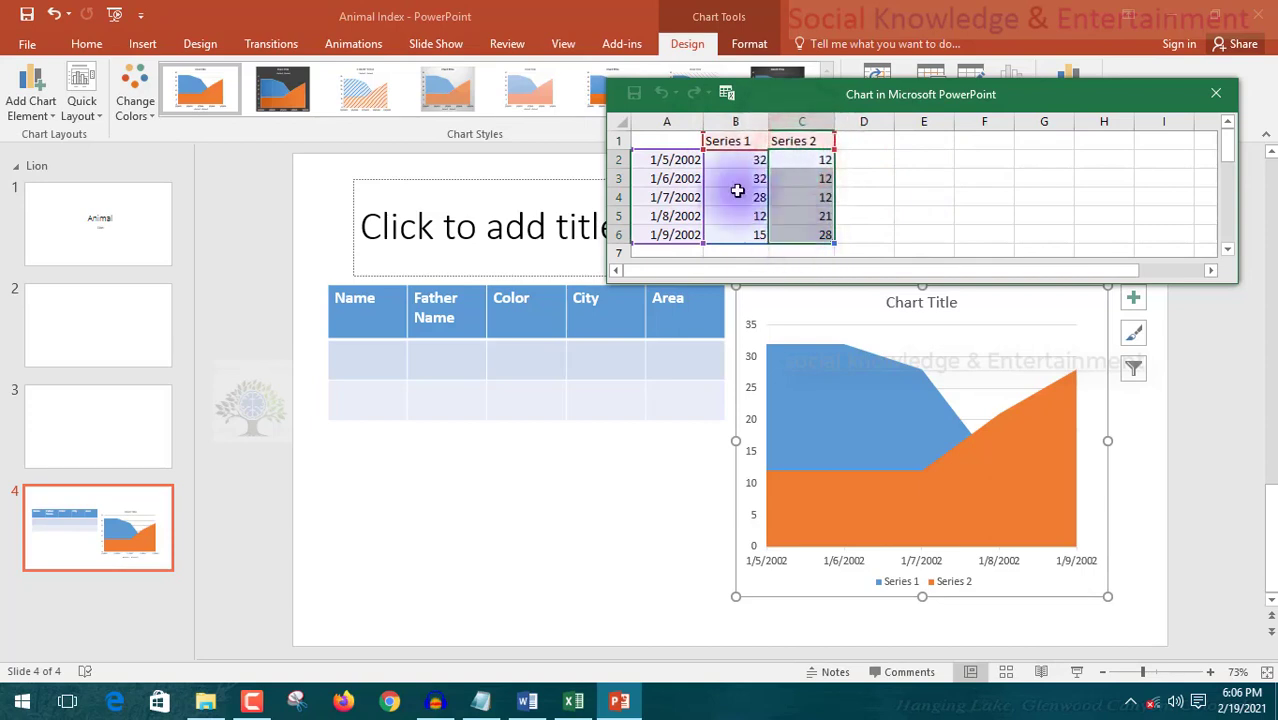
left_click_drag(645, 162, 656, 235)
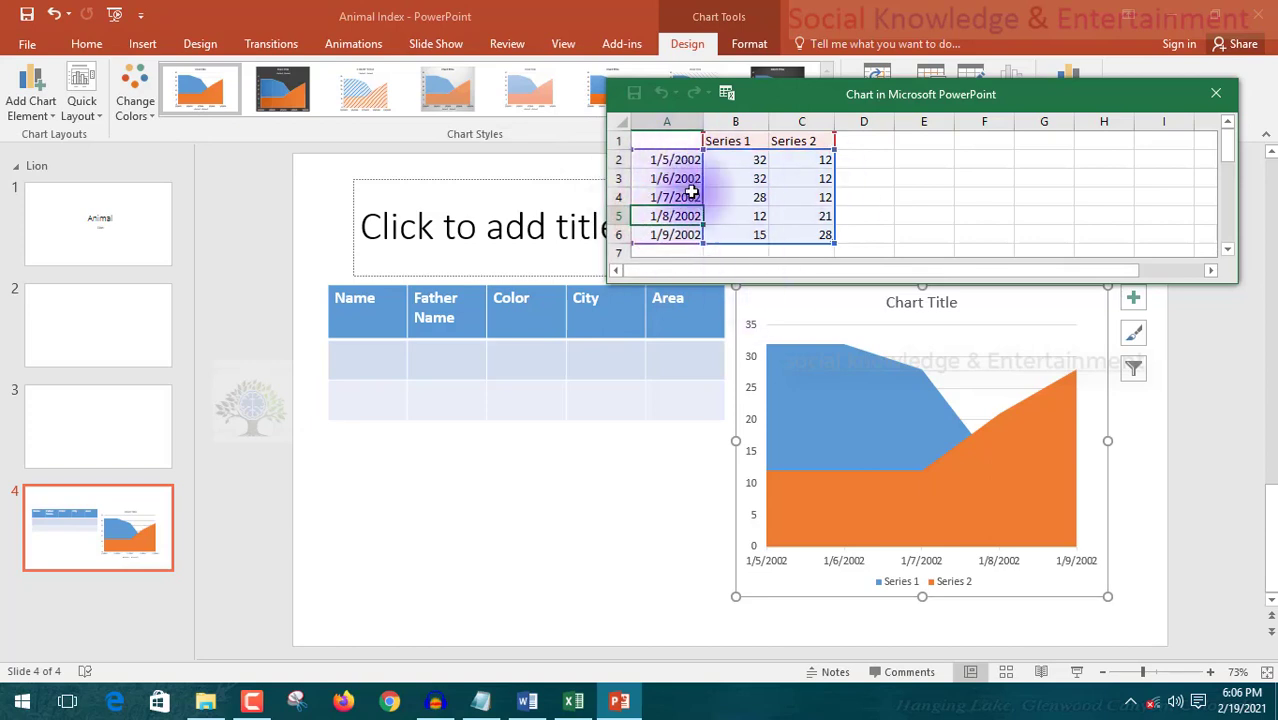
left_click(1216, 96)
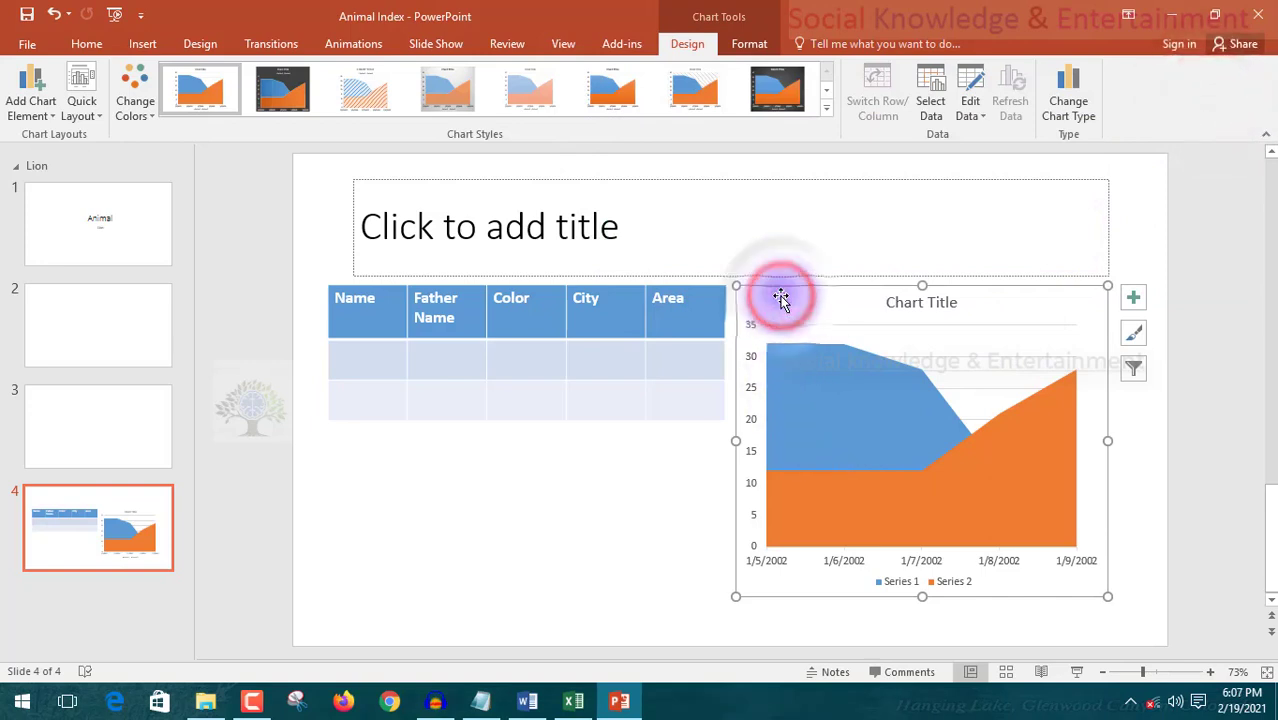
Delete the area chart and insert the starfish beach picture from D:\IMAGES\Animal Wallpaper
key("Delete")
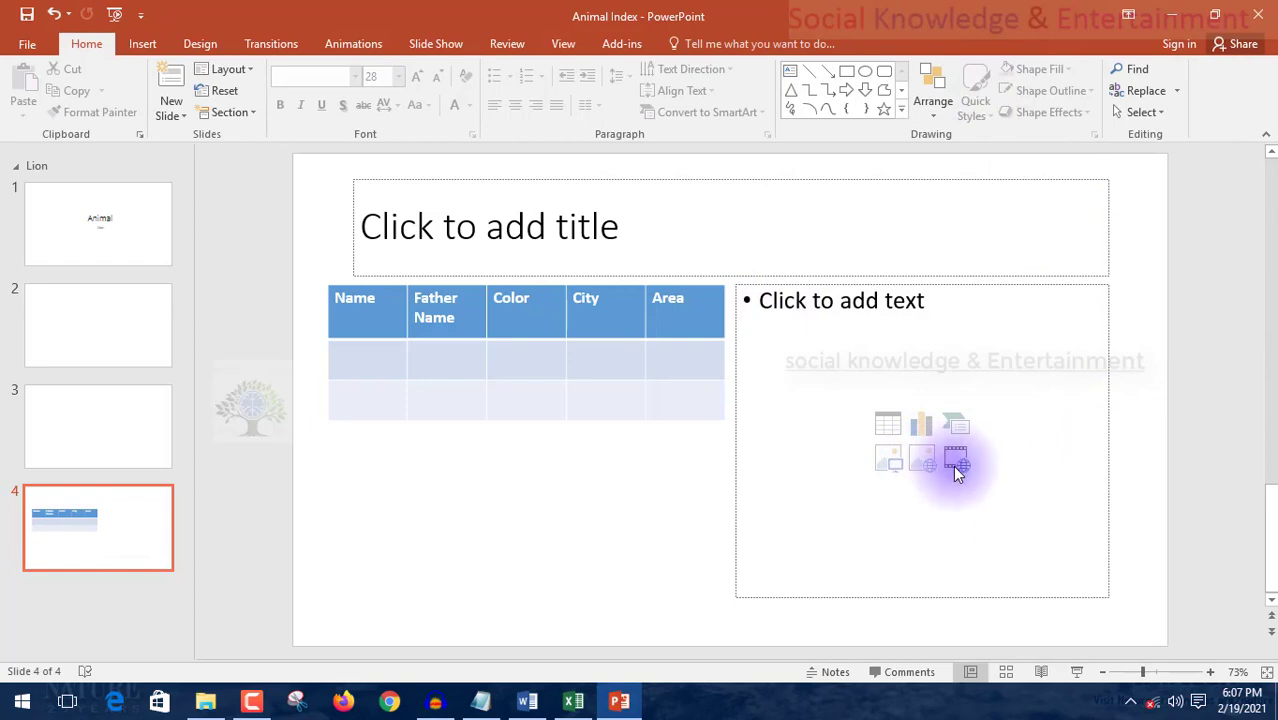
left_click(875, 460)
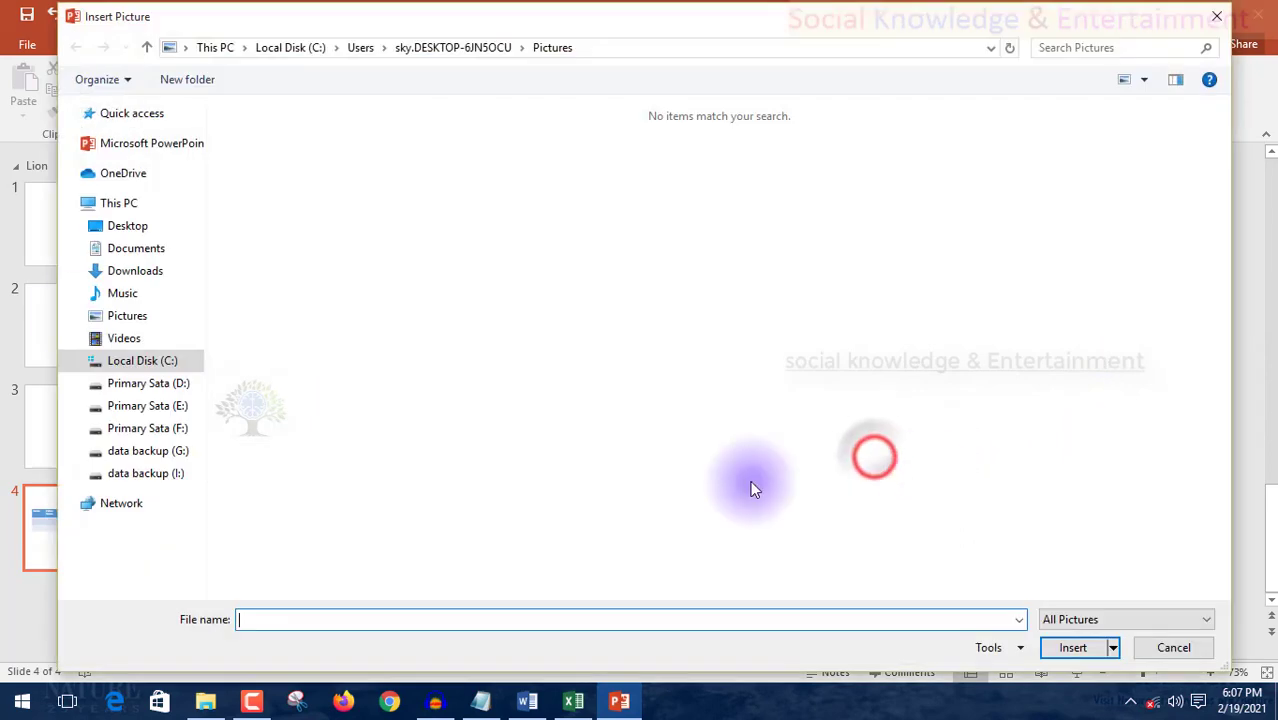
left_click(137, 388)
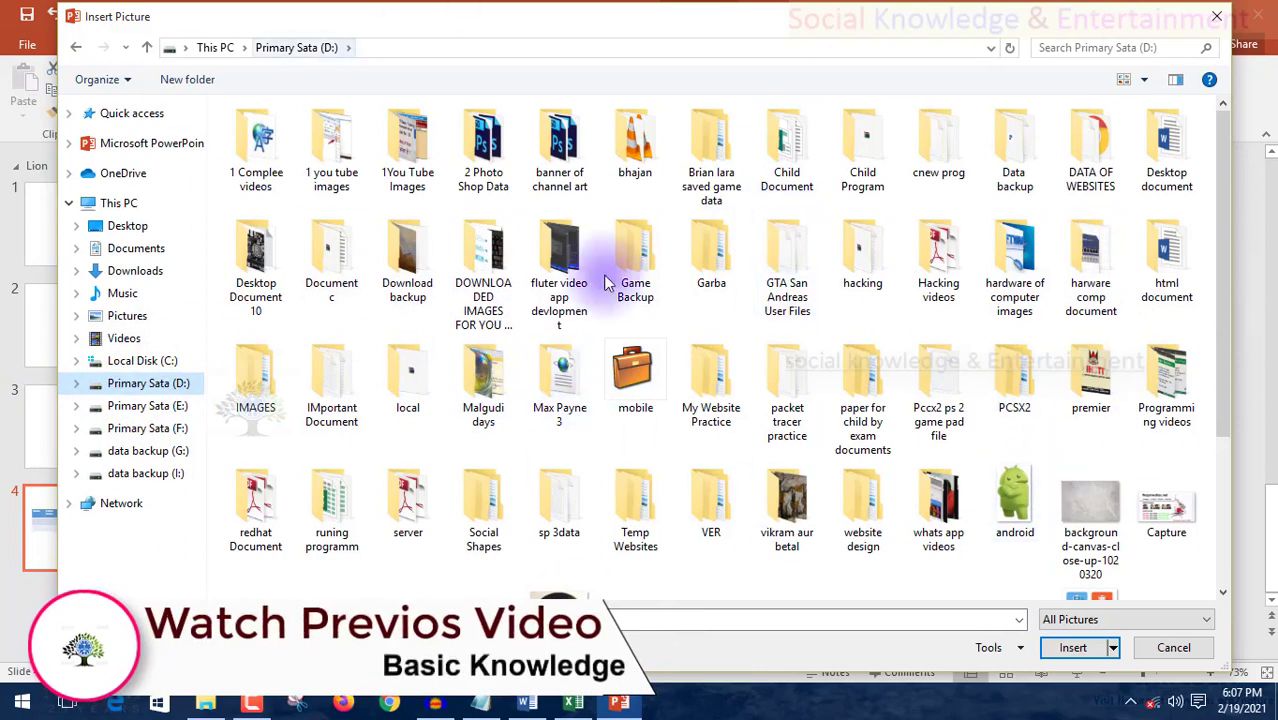
double_click(284, 403)
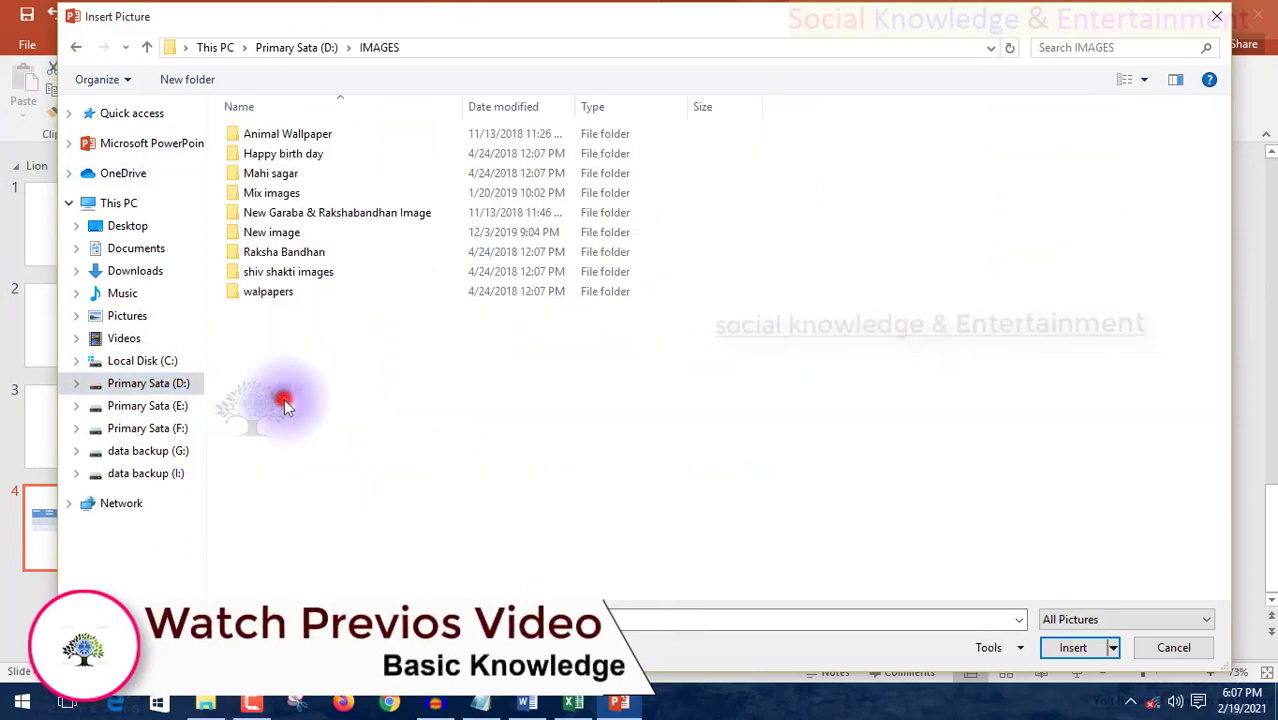
double_click(306, 133)
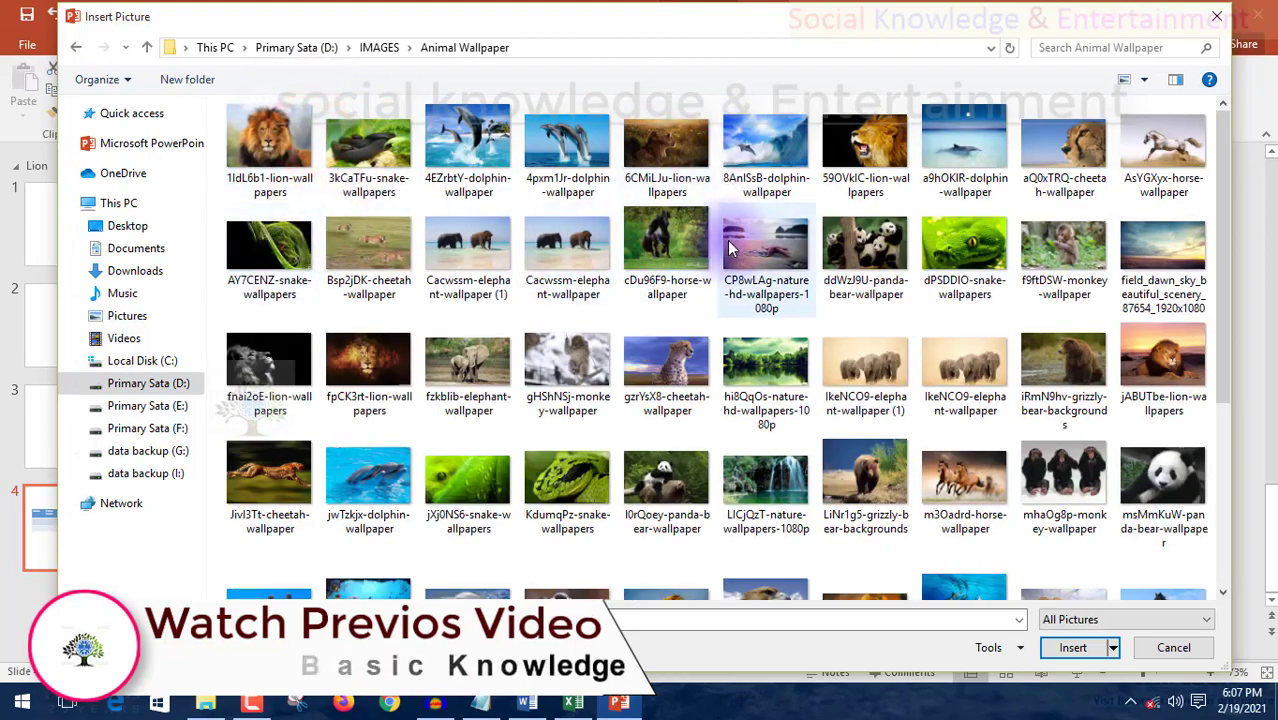
double_click(770, 250)
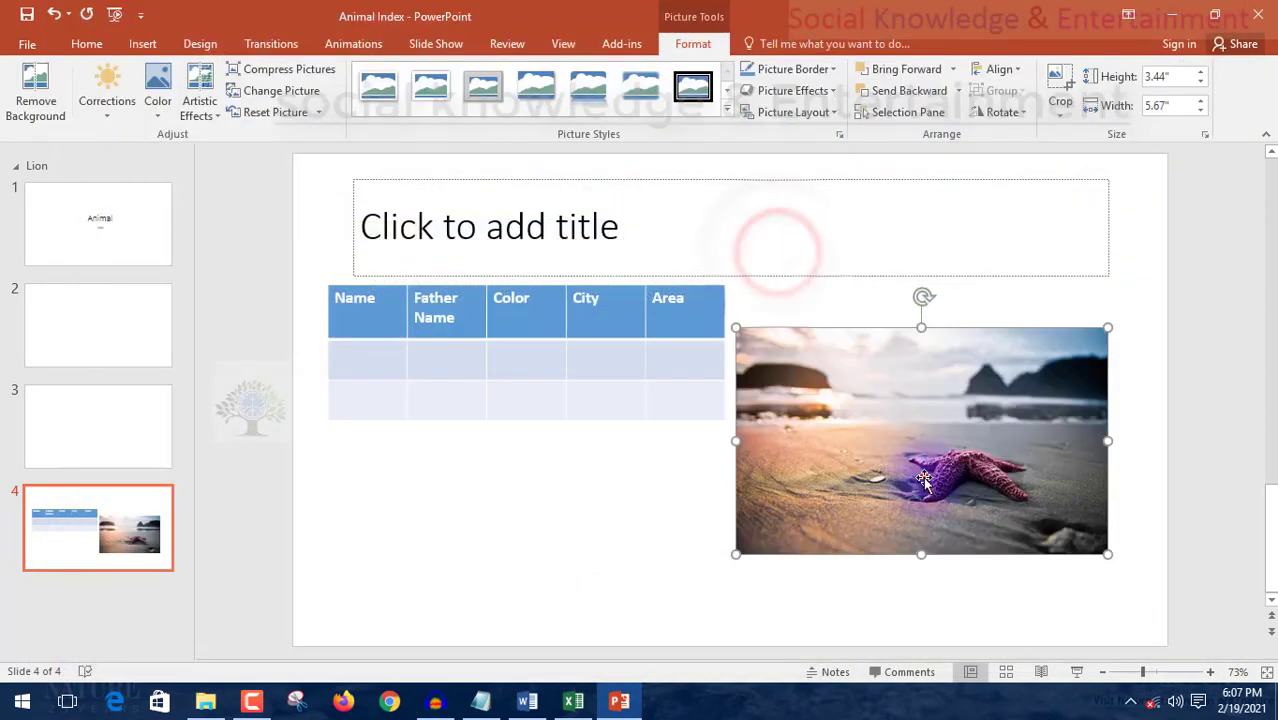
Move the starfish picture level with the table top and apply a preset shadow
left_click_drag(924, 480, 922, 438)
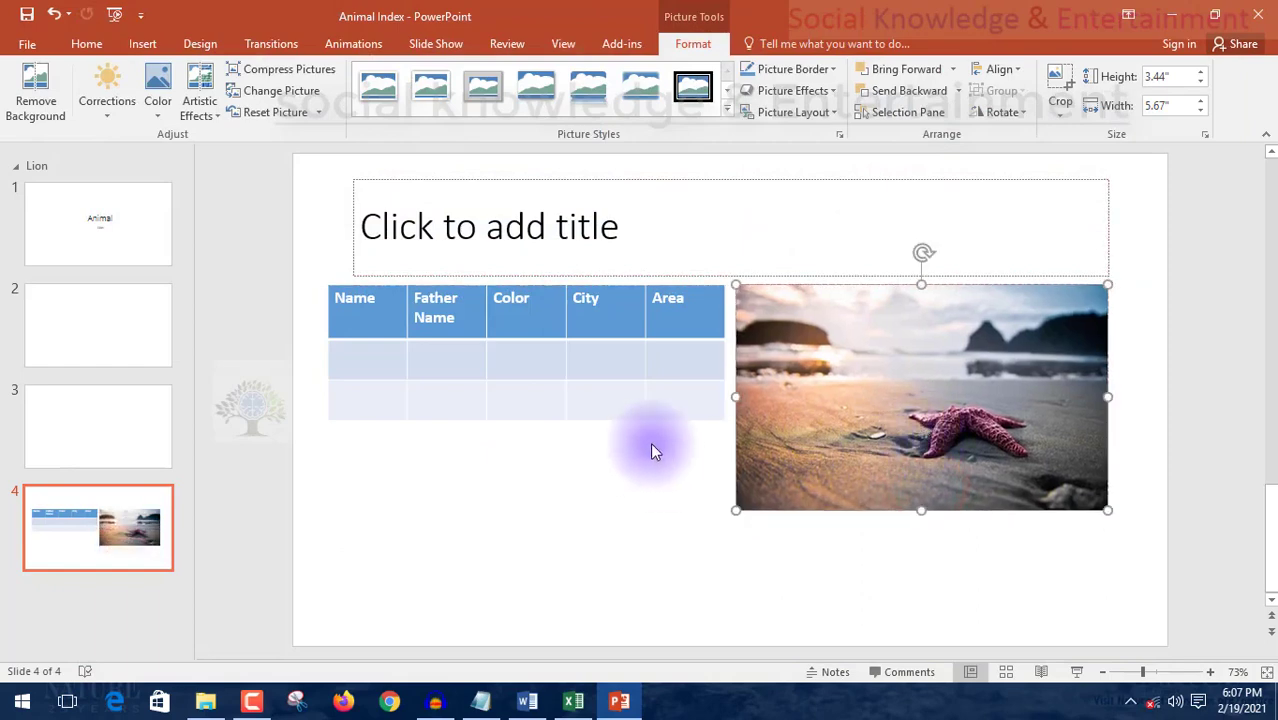
left_click(790, 90)
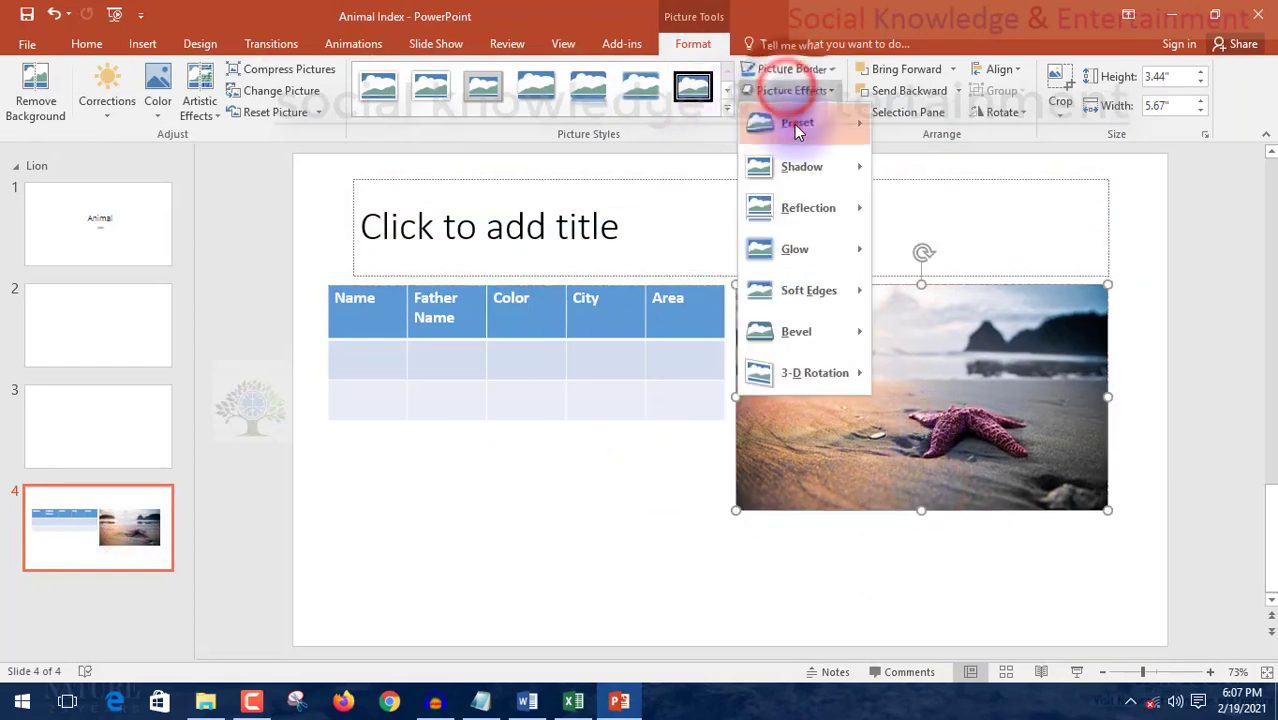
mouse_move(798, 128)
left_click(1050, 218)
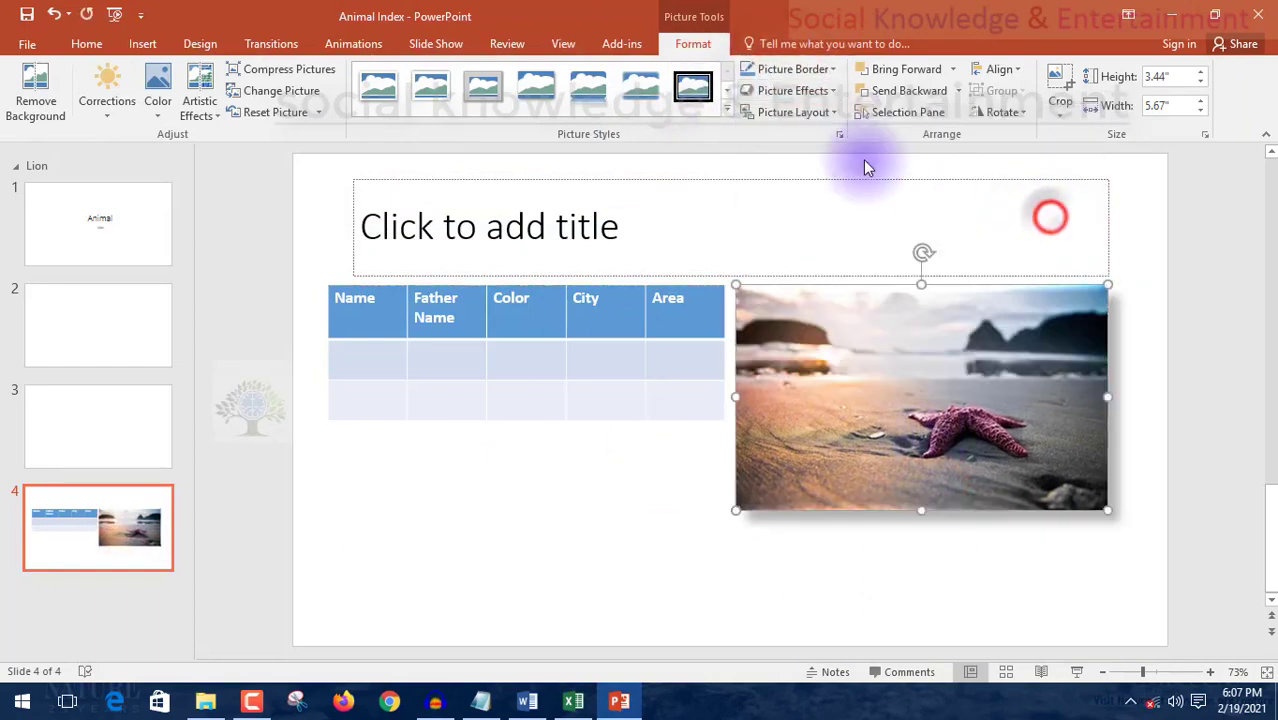
Give the picture a red border with a thicker weight
left_click(792, 69)
left_click(760, 216)
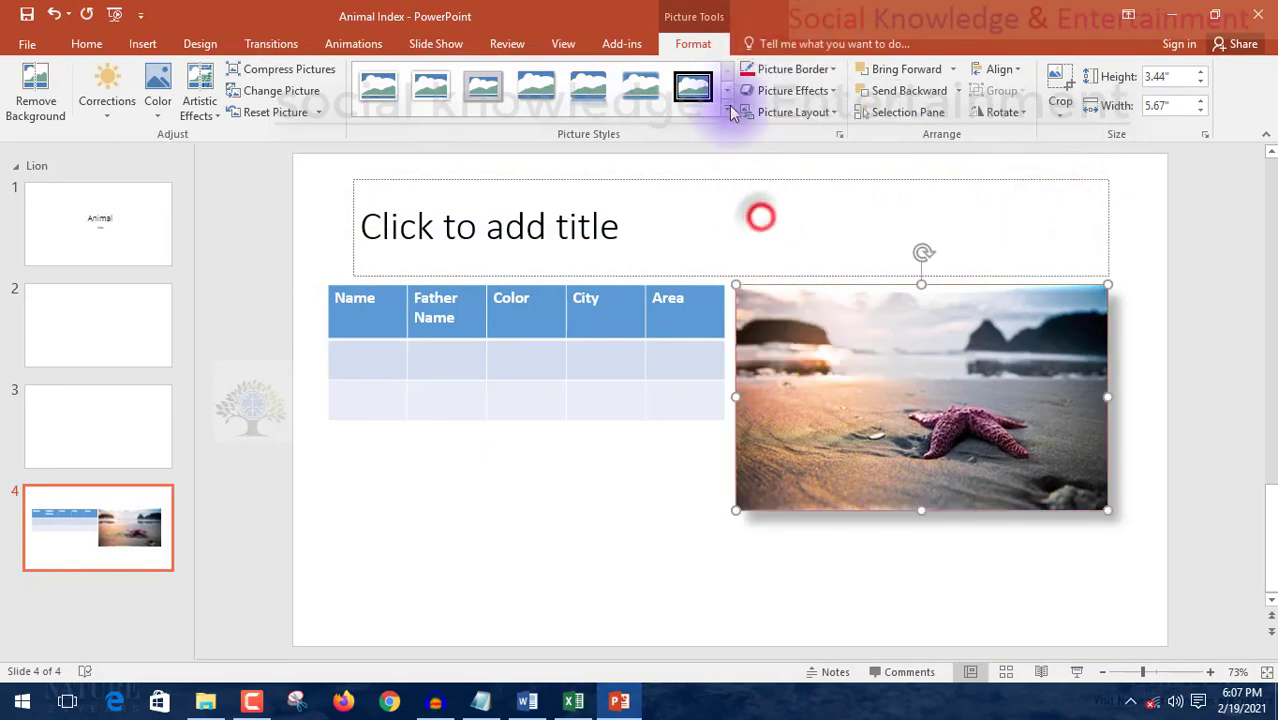
left_click(766, 70)
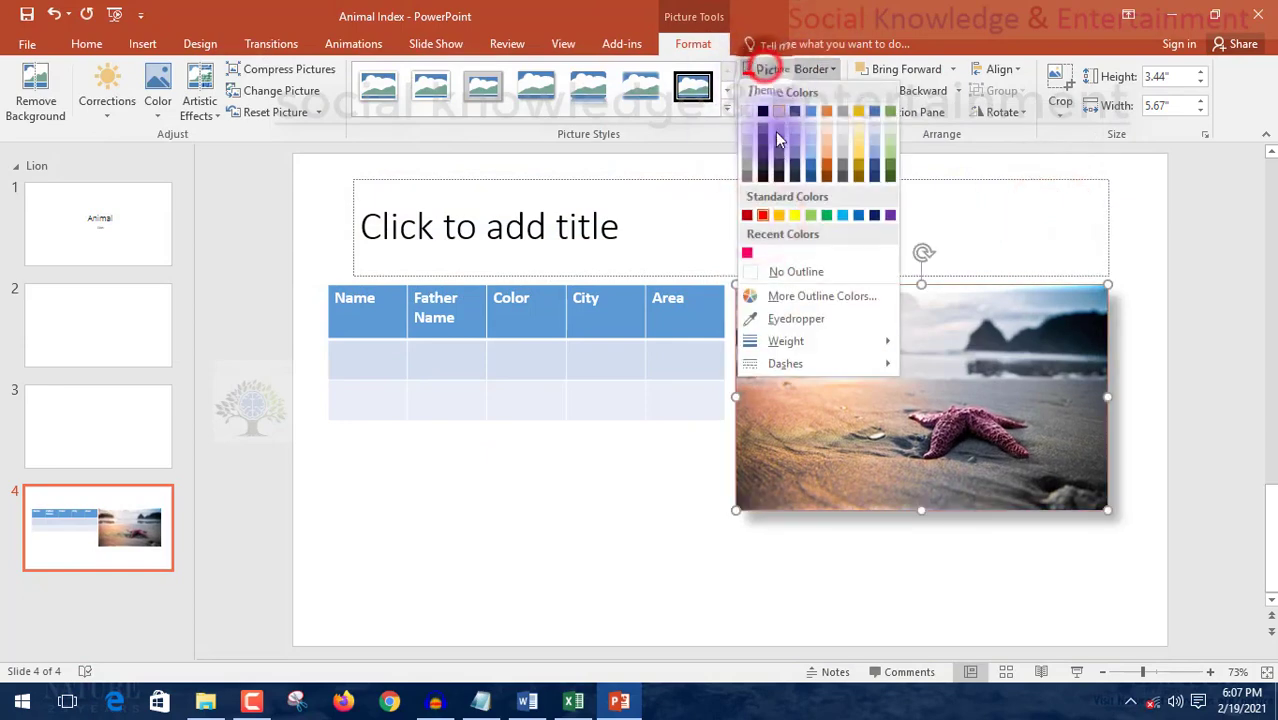
left_click(809, 345)
left_click(958, 443)
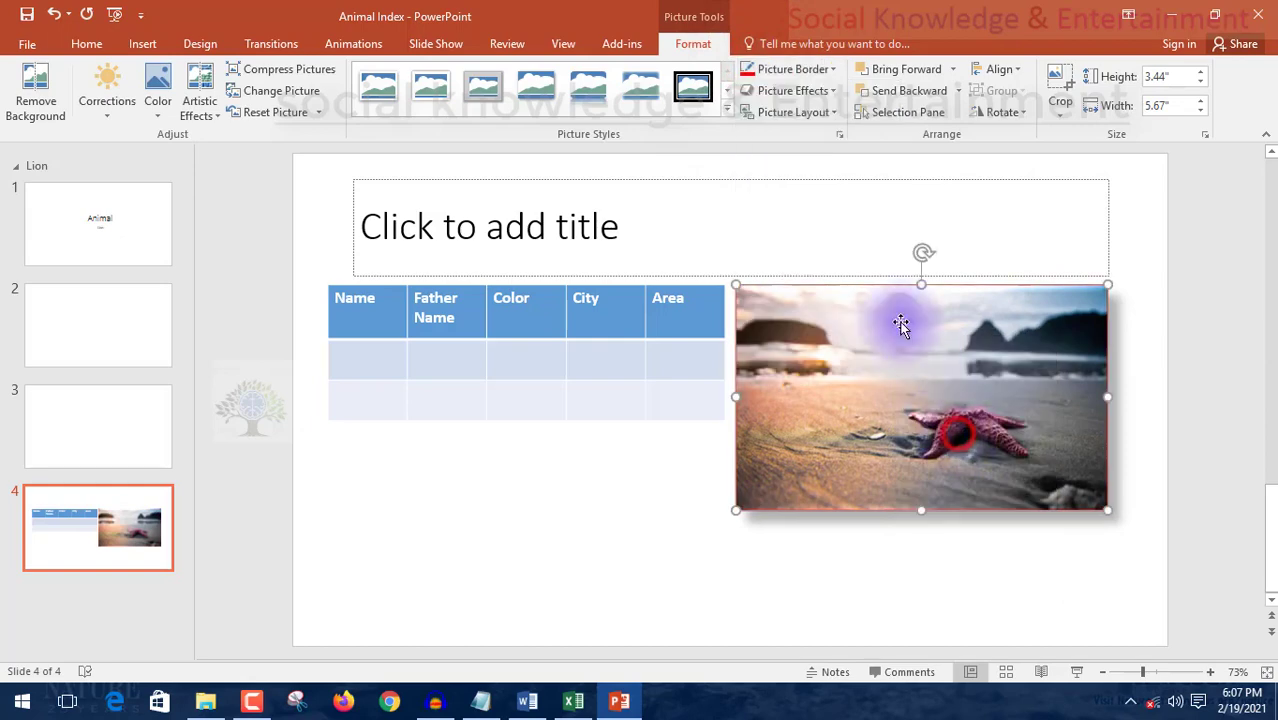
left_click(506, 552)
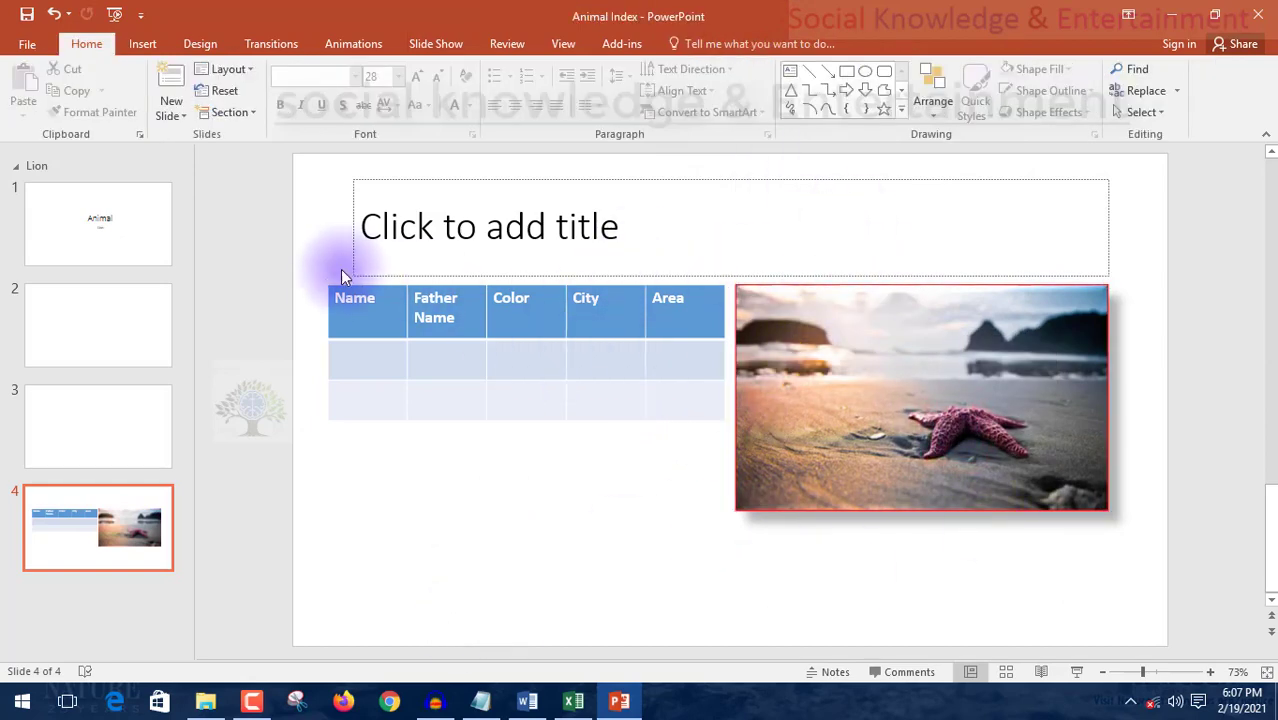
Try fill colours on the table header cell, then attempt to select the whole table
left_click(327, 290)
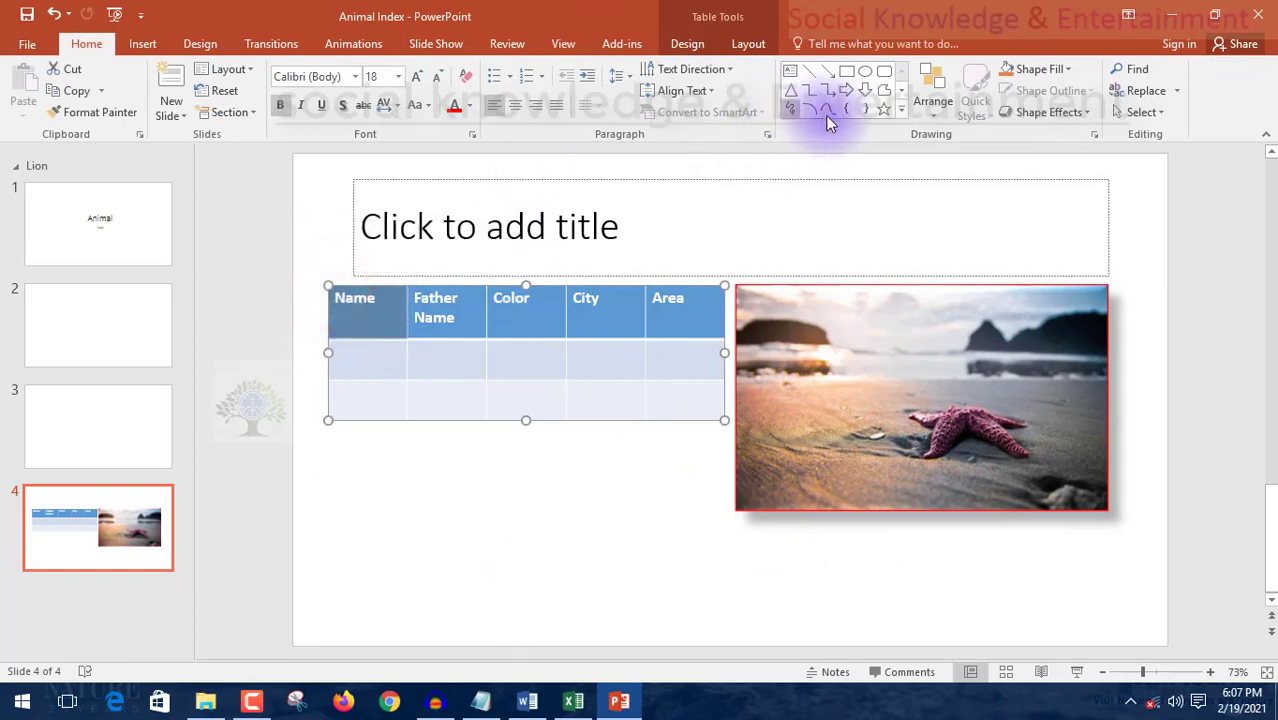
left_click(1040, 69)
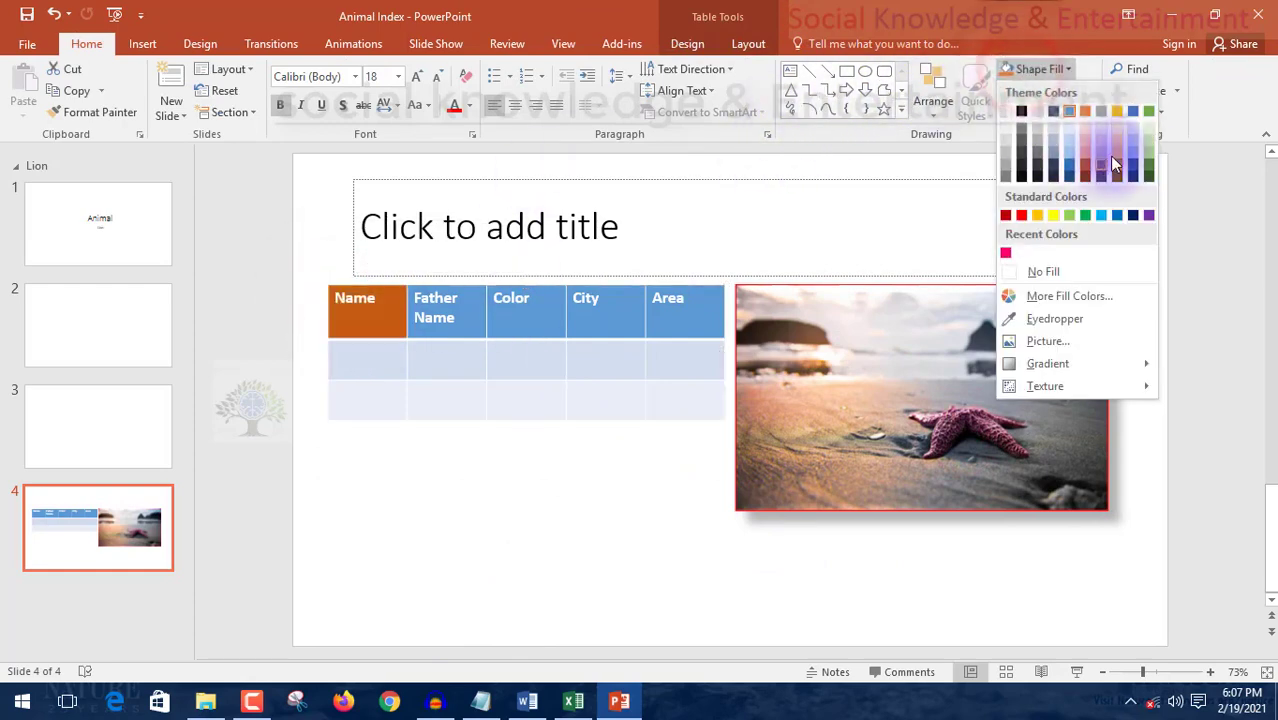
left_click(586, 443)
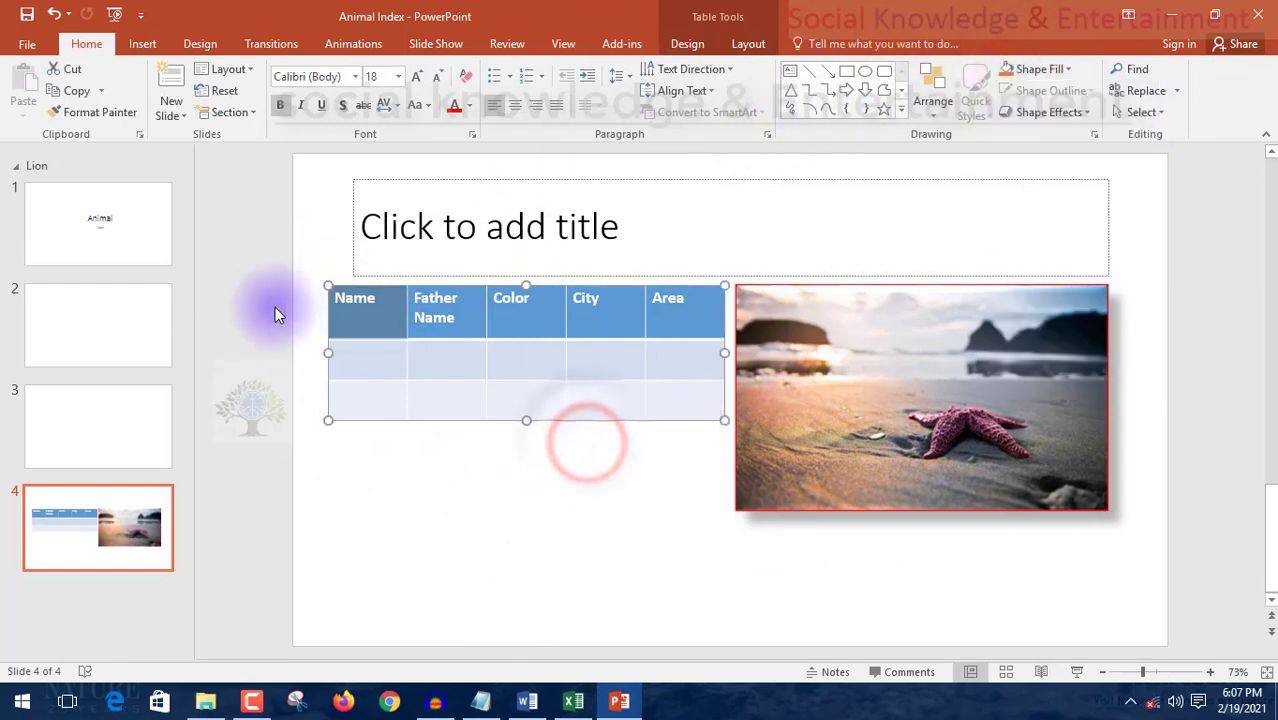
left_click_drag(306, 300, 727, 450)
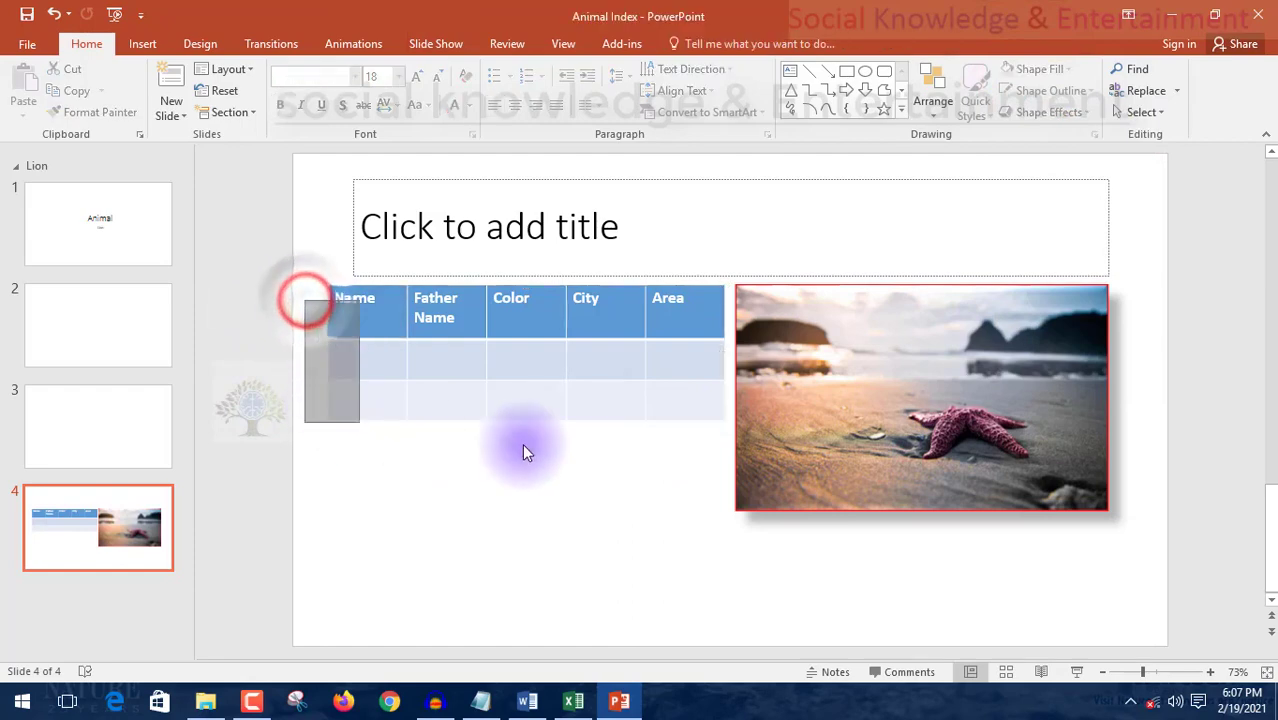
left_click(862, 403)
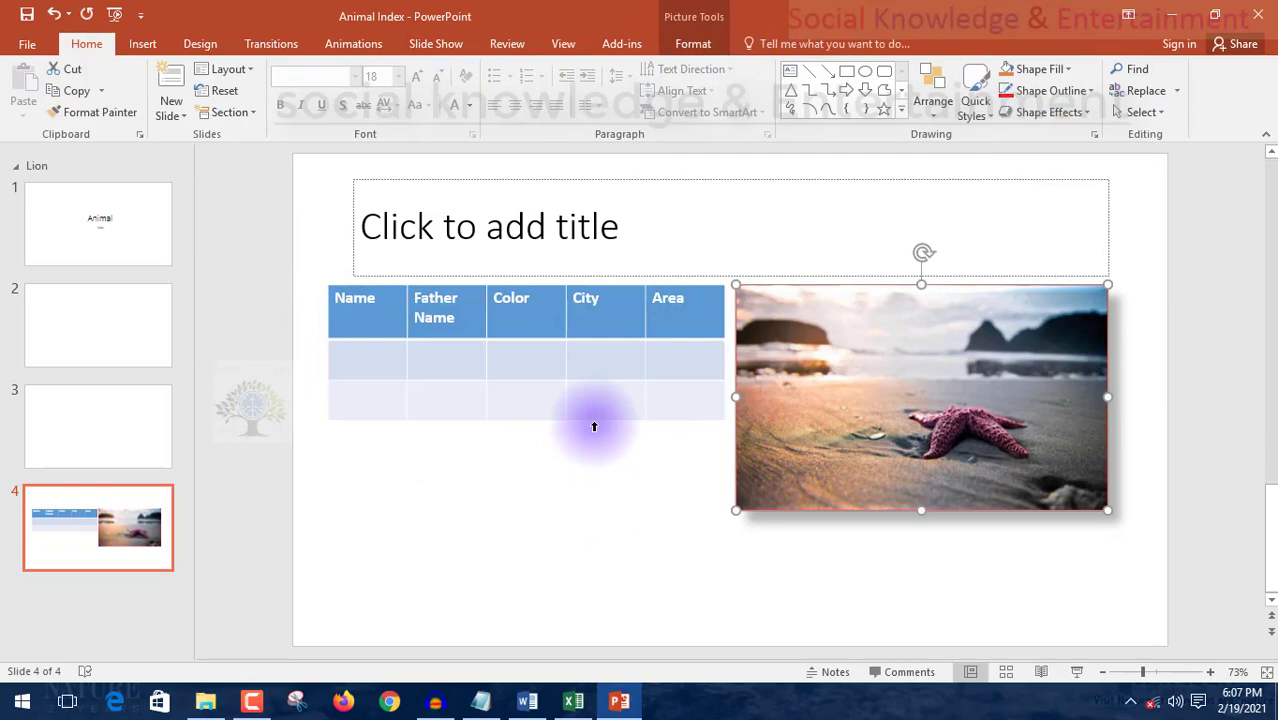
Select every table cell with Ctrl+A and open the Shape Fill colours
left_click(594, 424)
left_click(614, 368)
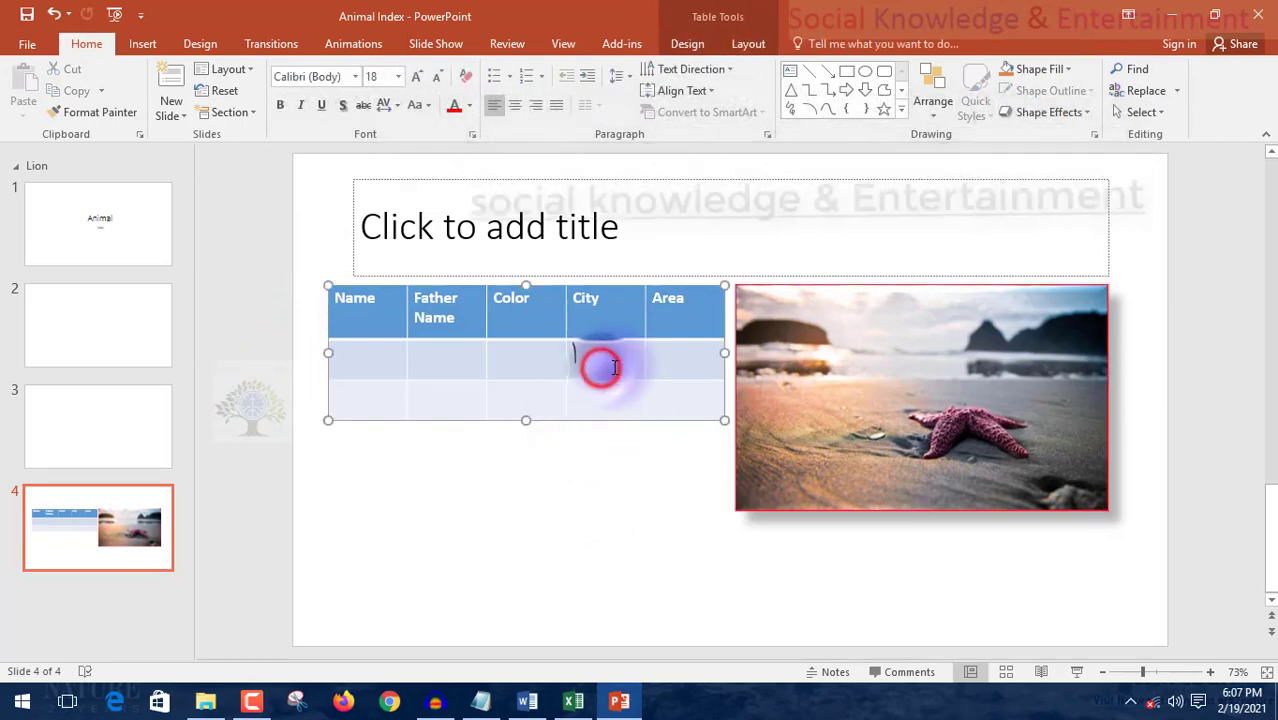
left_click(285, 222)
left_click(347, 327)
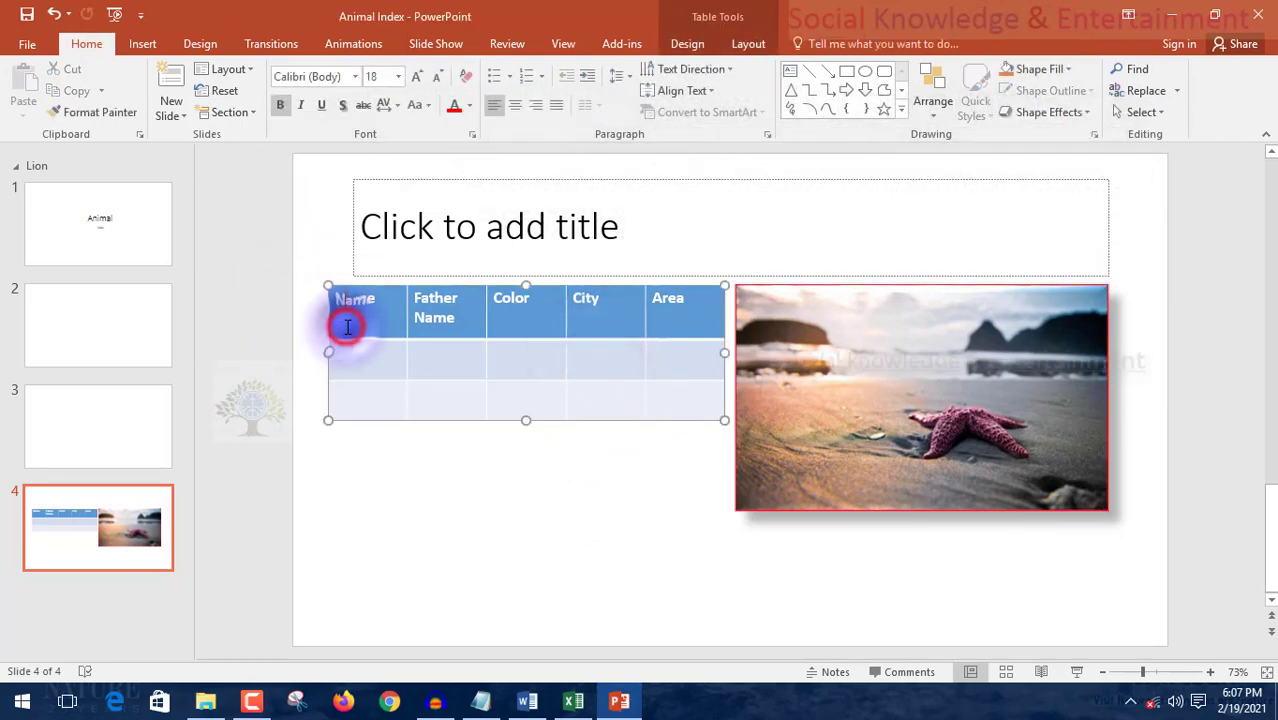
double_click(347, 327)
key("ctrl+a")
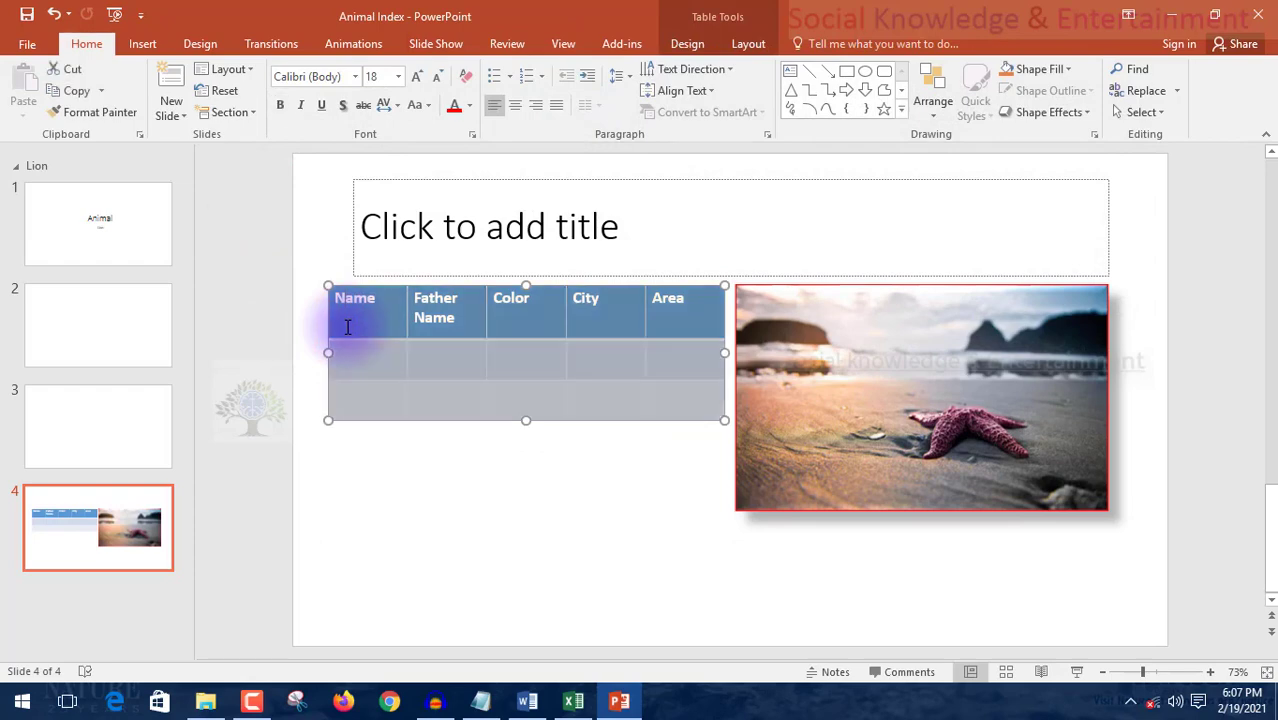
left_click(1024, 75)
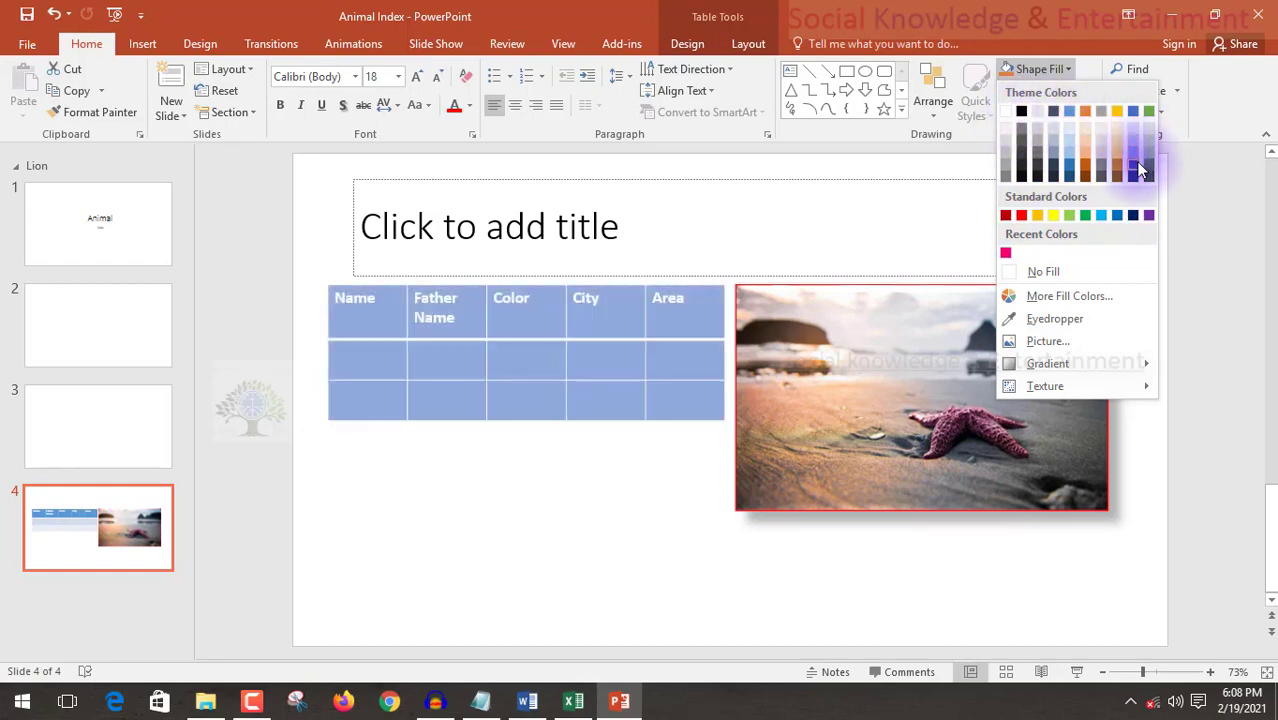
Fill all table cells brown, try a font colour on 'Name' without applying it, and show the Design themes
left_click(1078, 178)
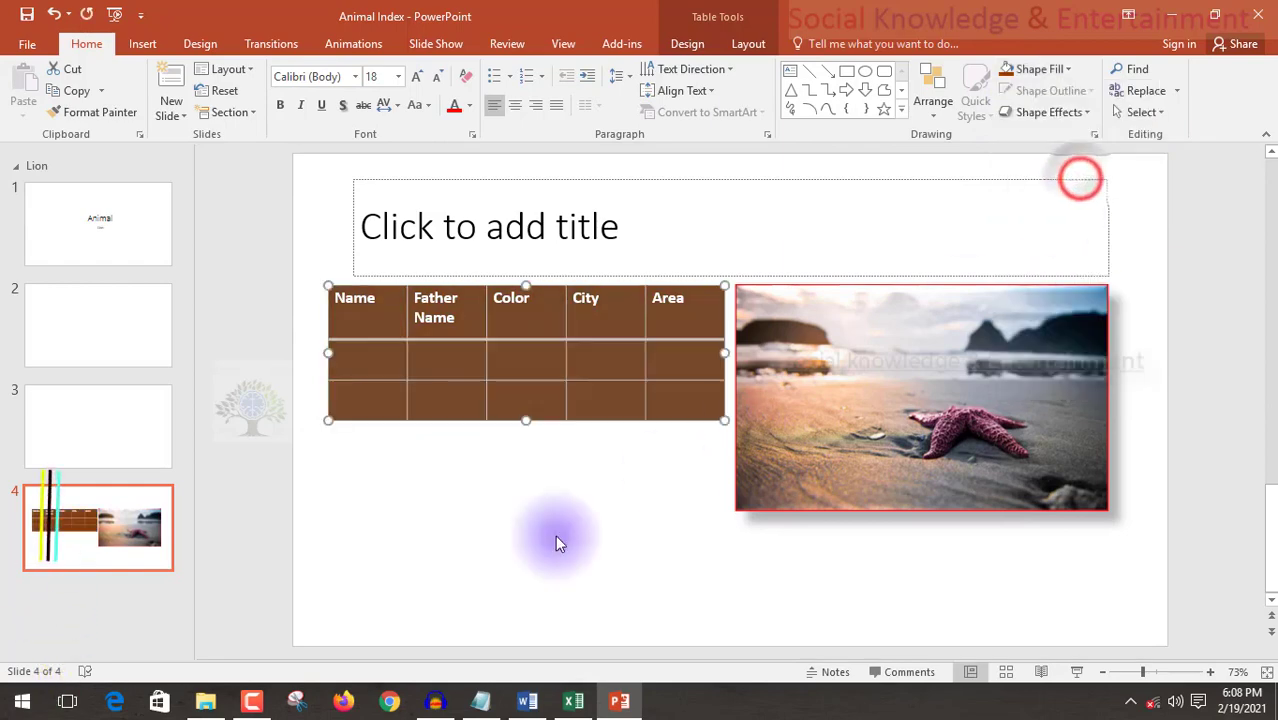
double_click(355, 298)
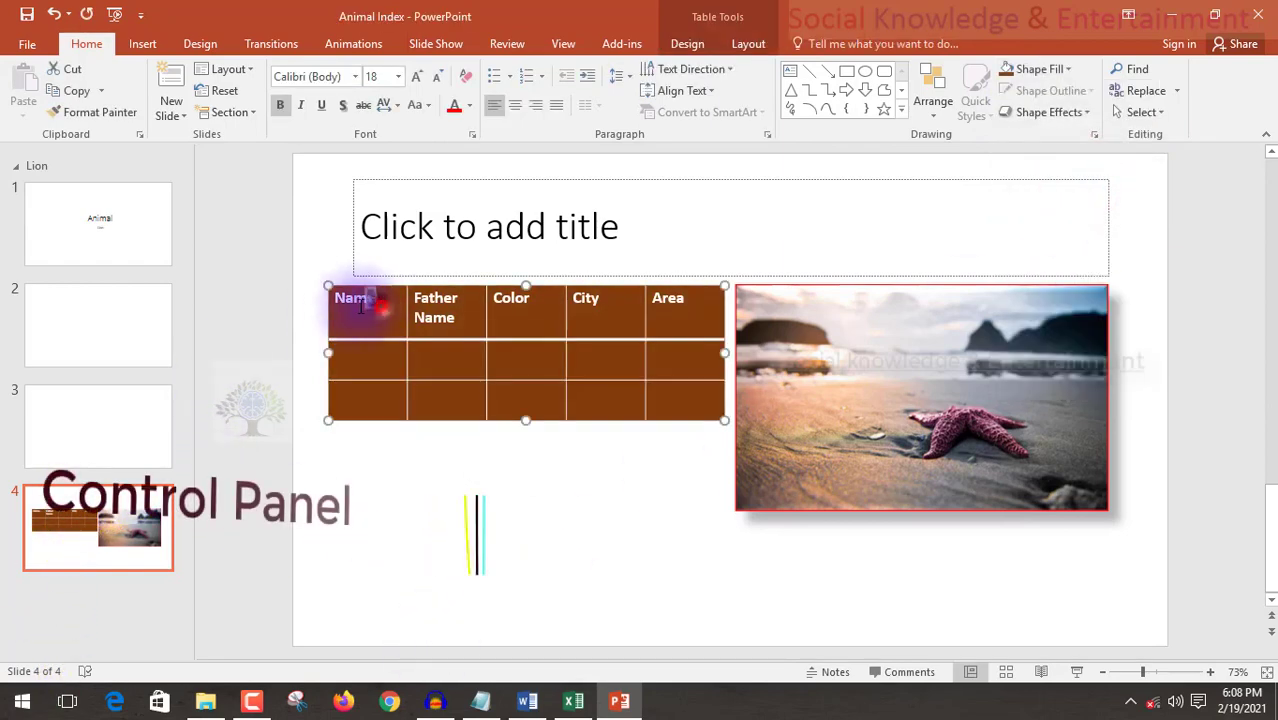
left_click(469, 106)
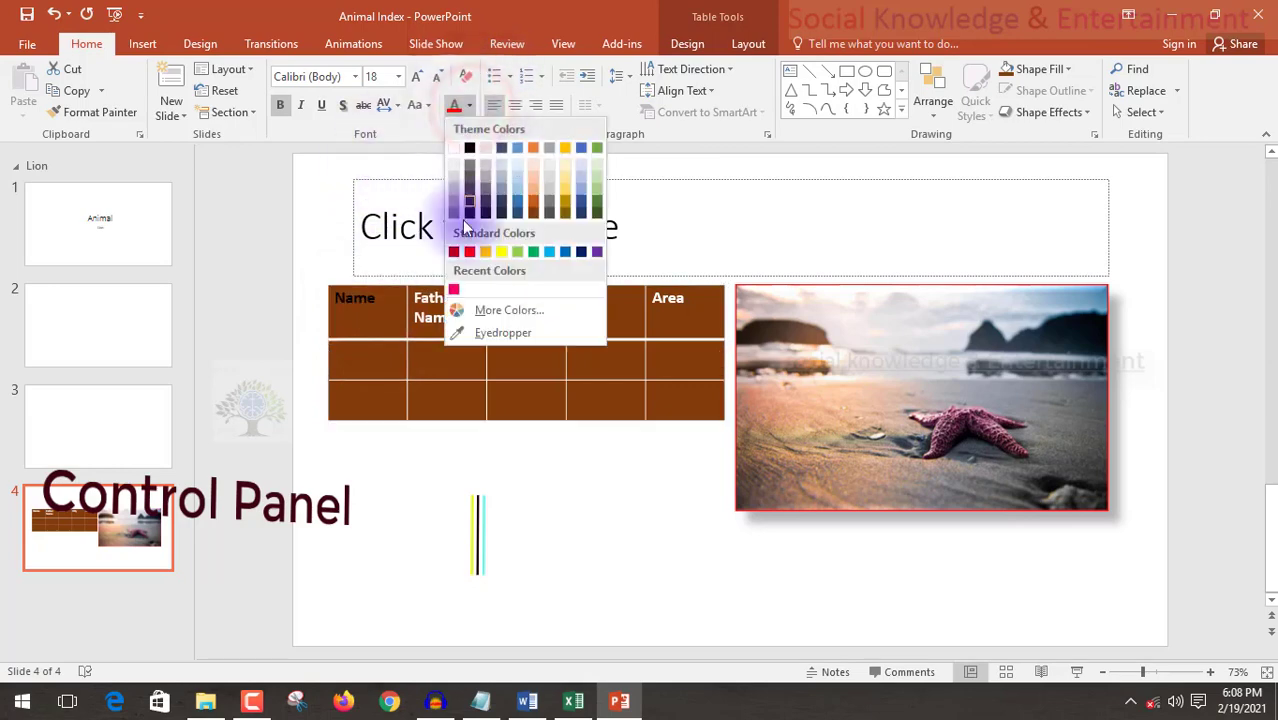
left_click(409, 592)
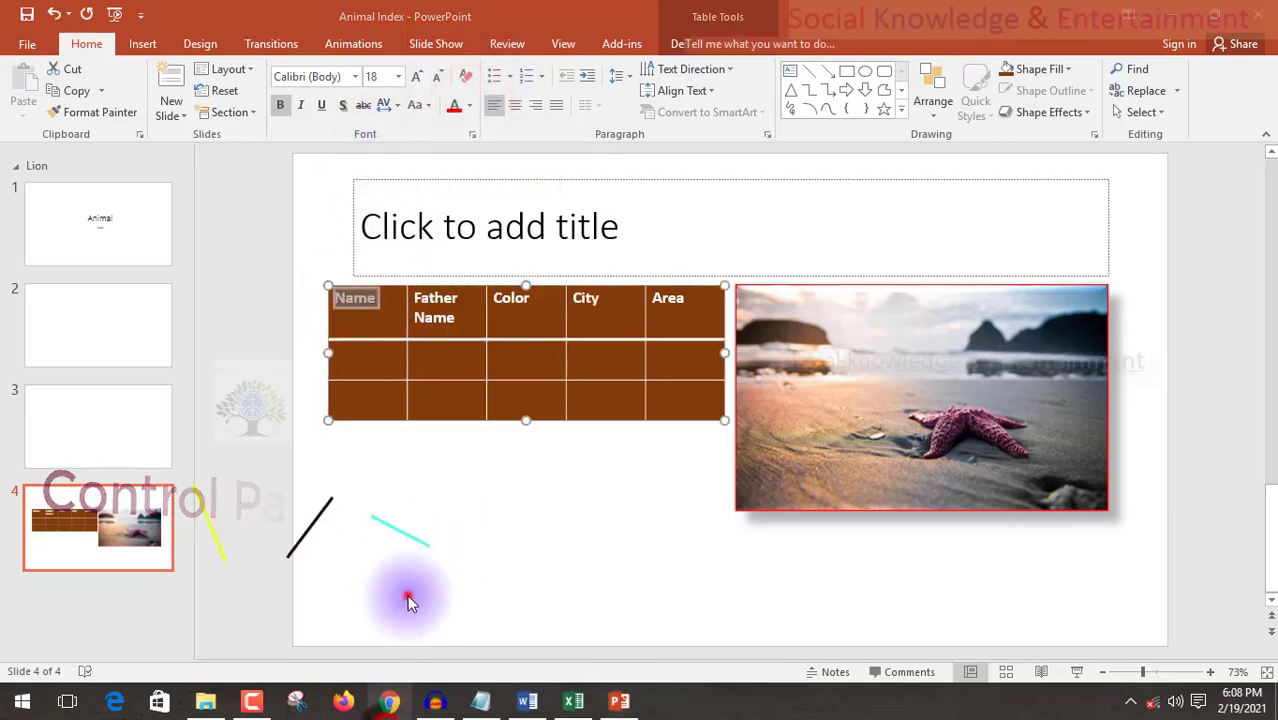
left_click(410, 585)
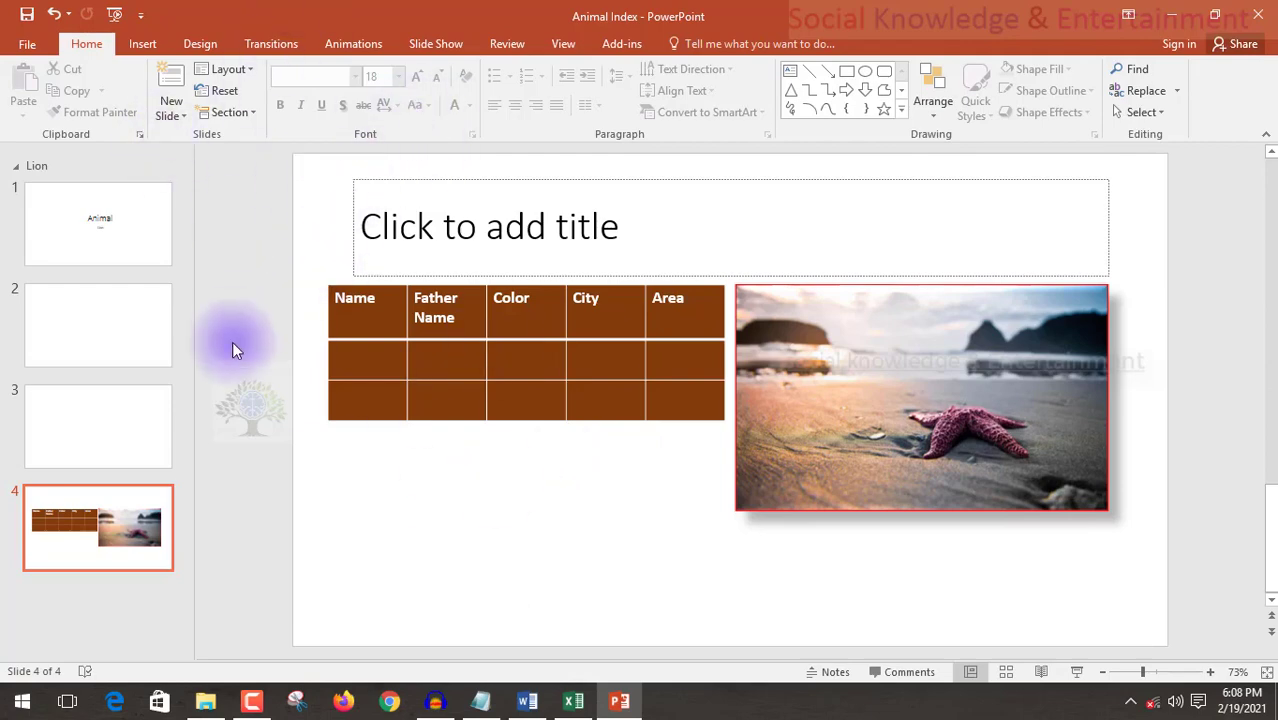
left_click(203, 47)
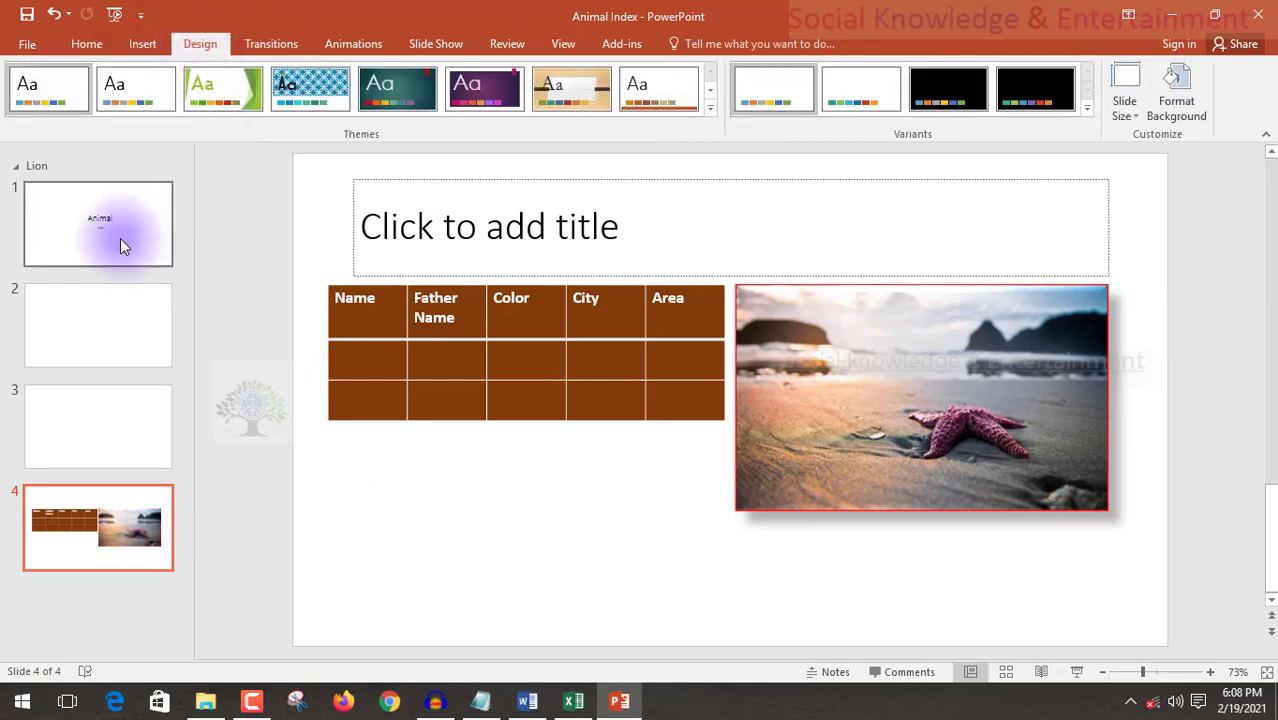
Look through the Animal deck's slides, then return to the title slide
left_click(78, 262)
left_click(78, 320)
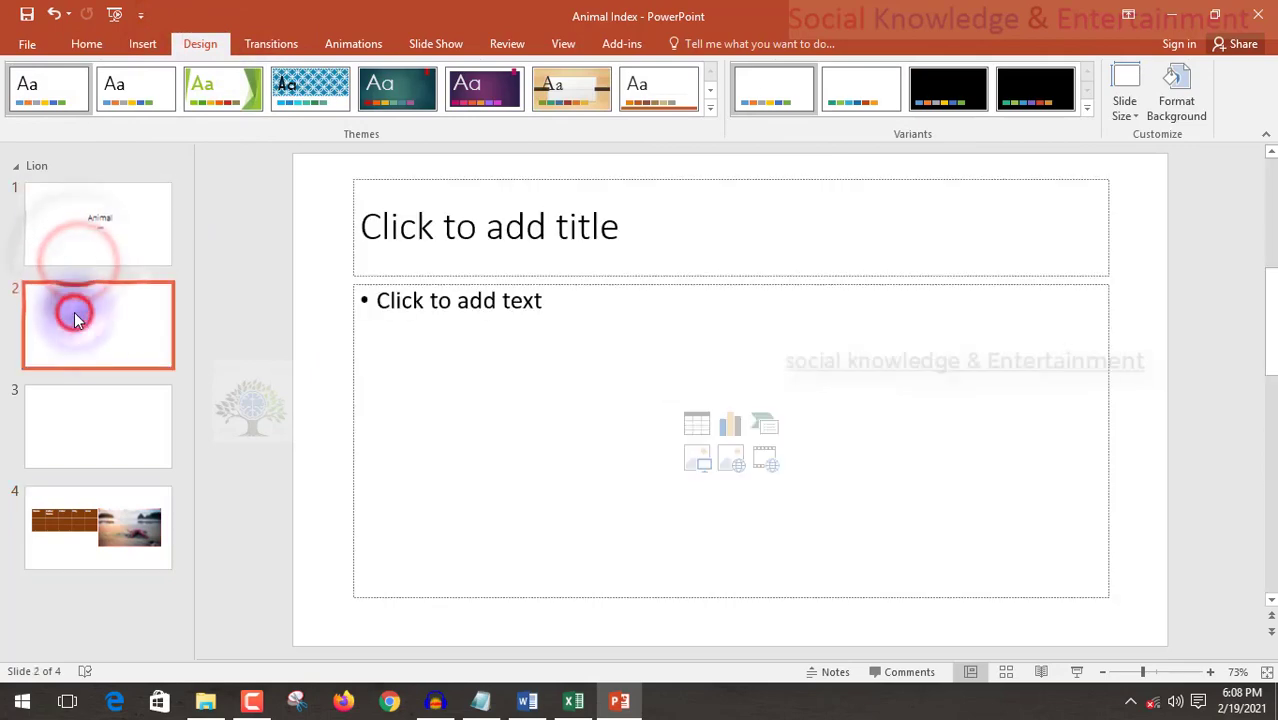
left_click(119, 420)
left_click(127, 508)
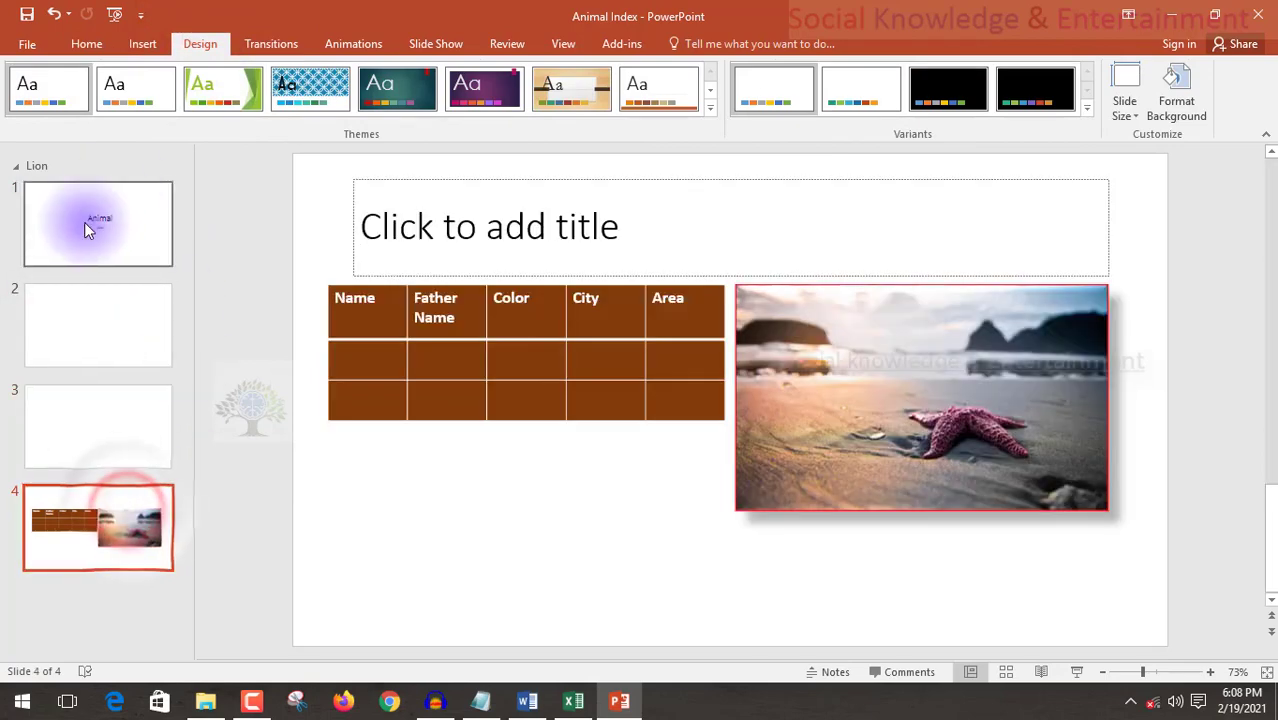
left_click(84, 222)
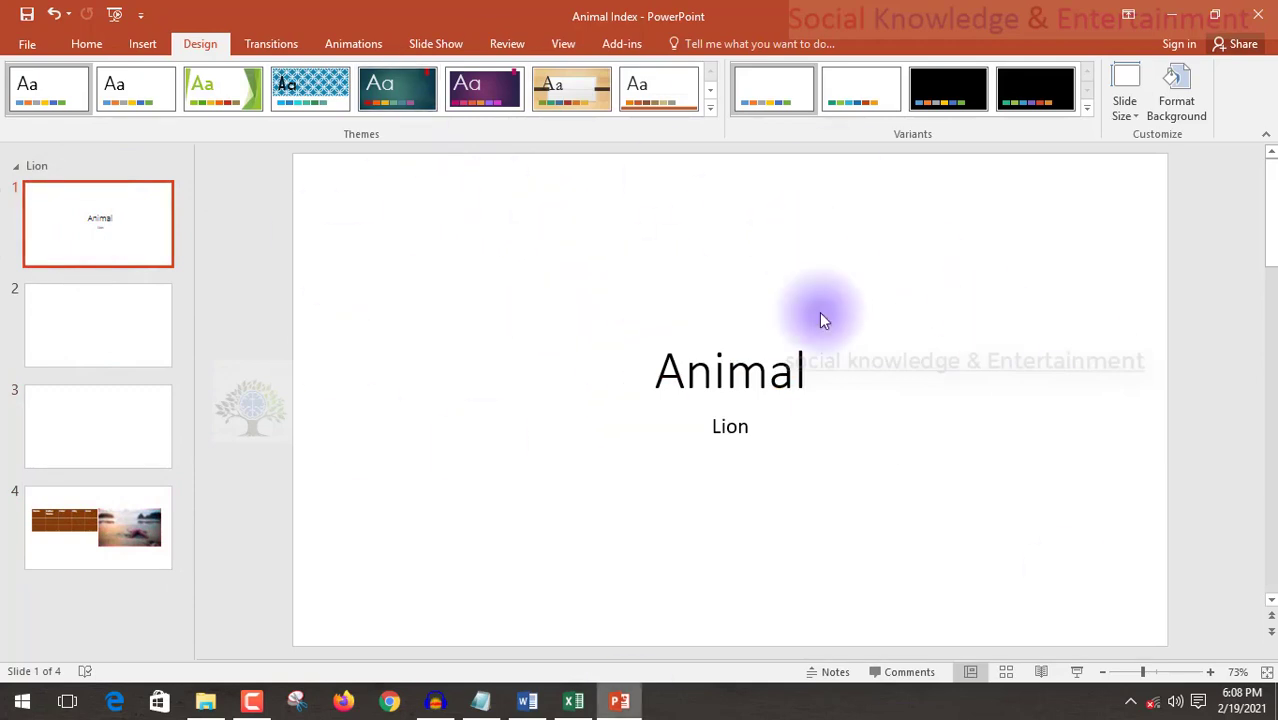
Try Integral, wood-texture, Office and other themes, then settle on Facet
left_click(170, 92)
left_click(223, 88)
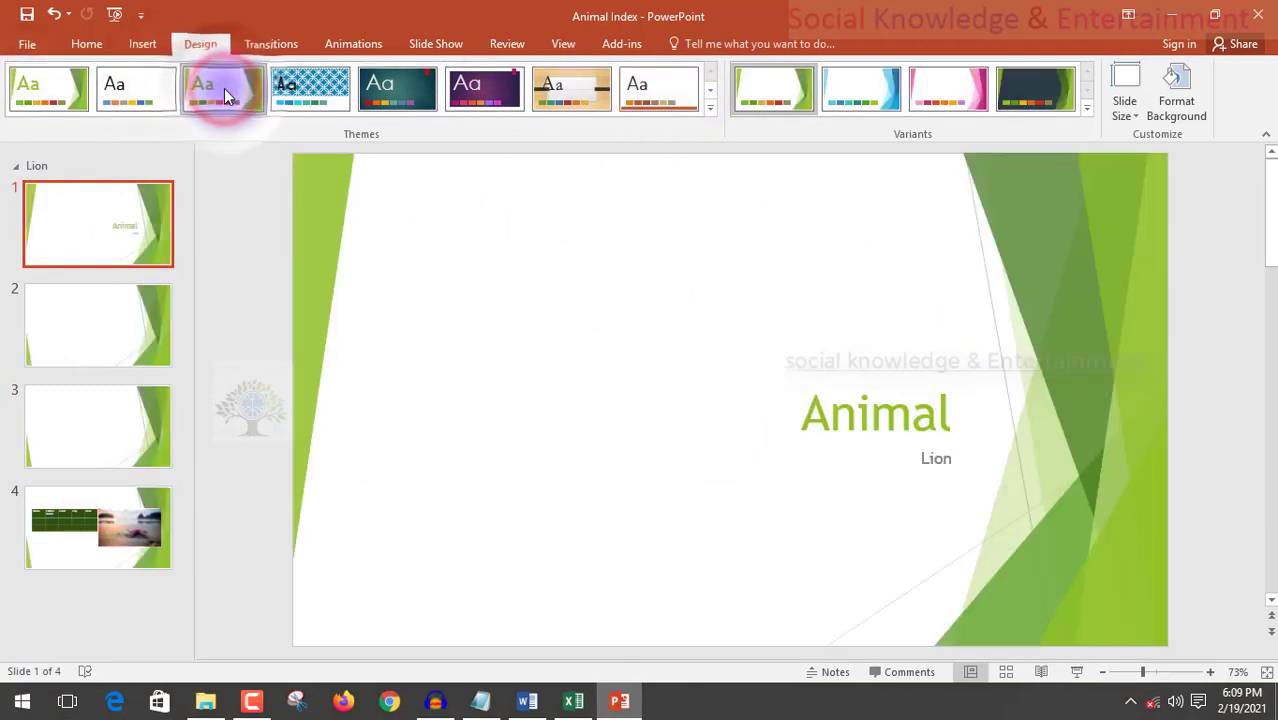
left_click(311, 95)
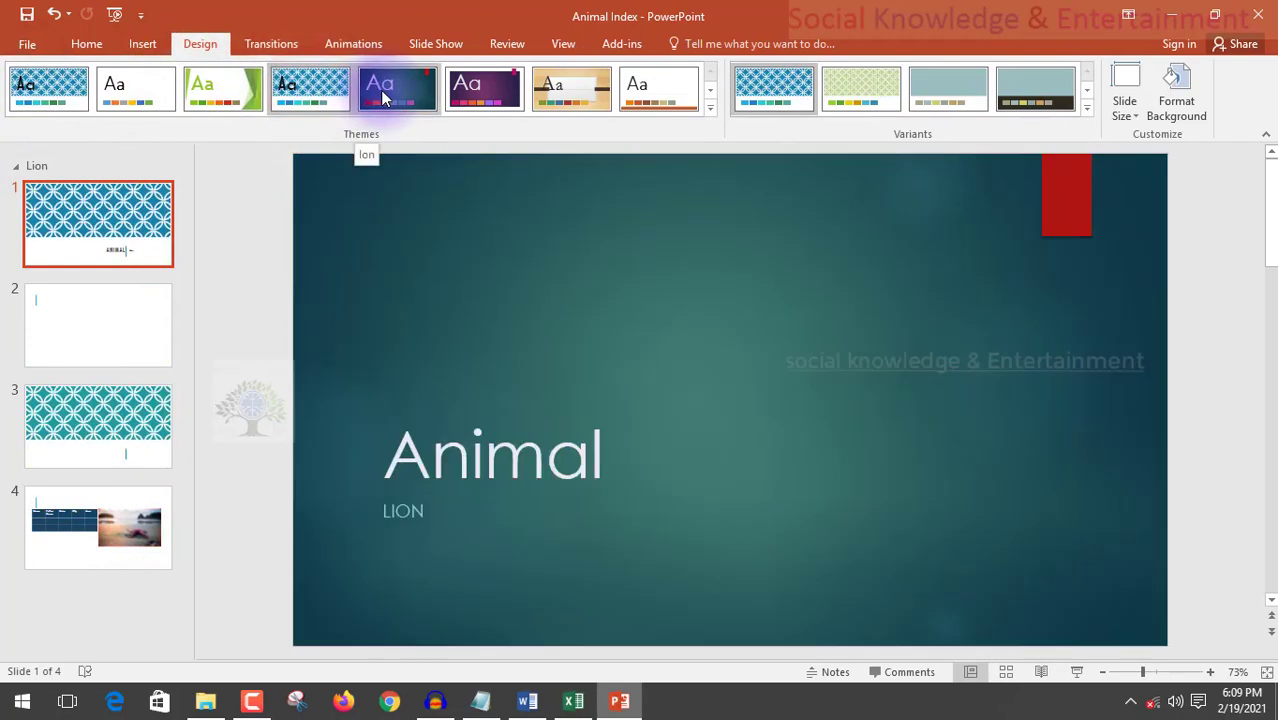
left_click(383, 93)
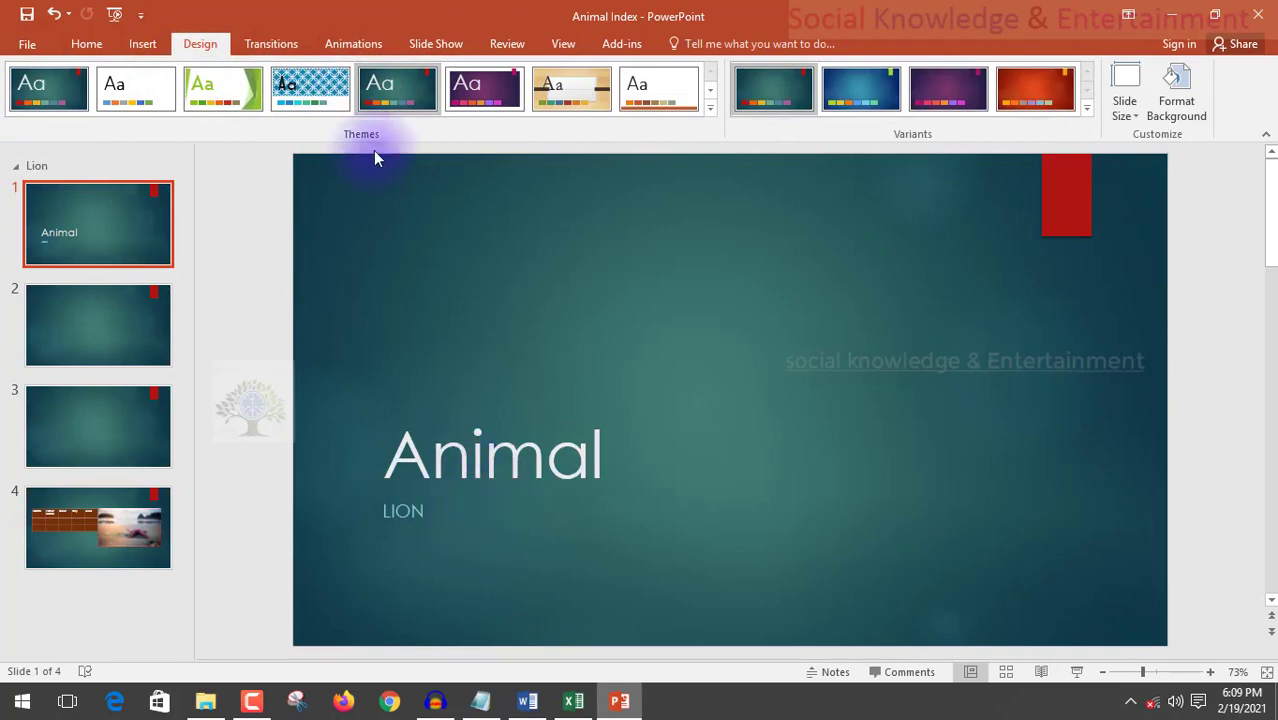
left_click(461, 86)
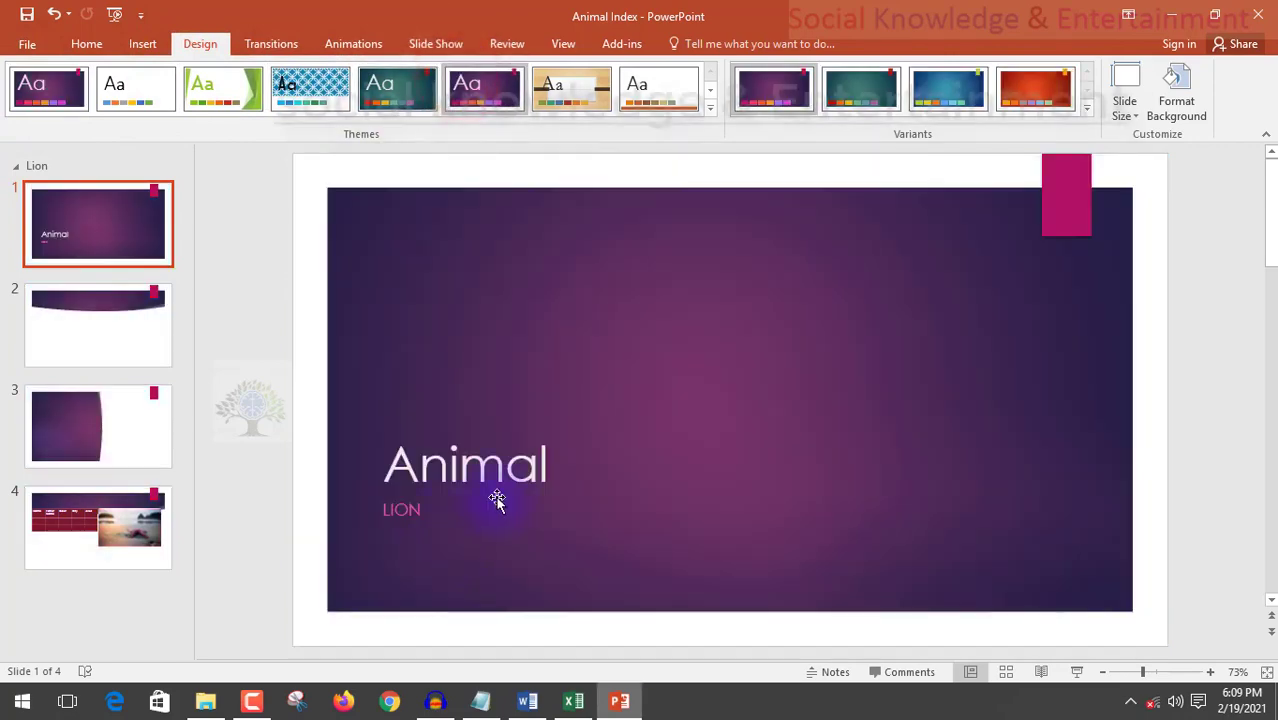
left_click(560, 88)
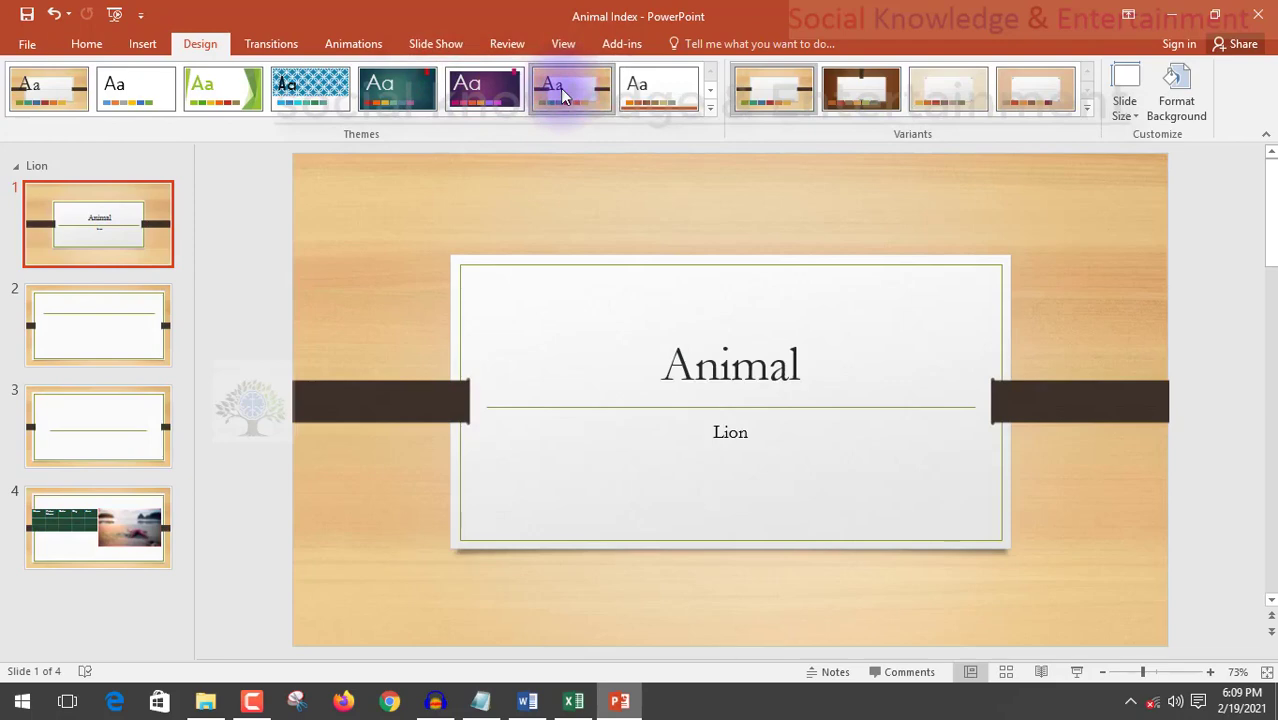
left_click(629, 90)
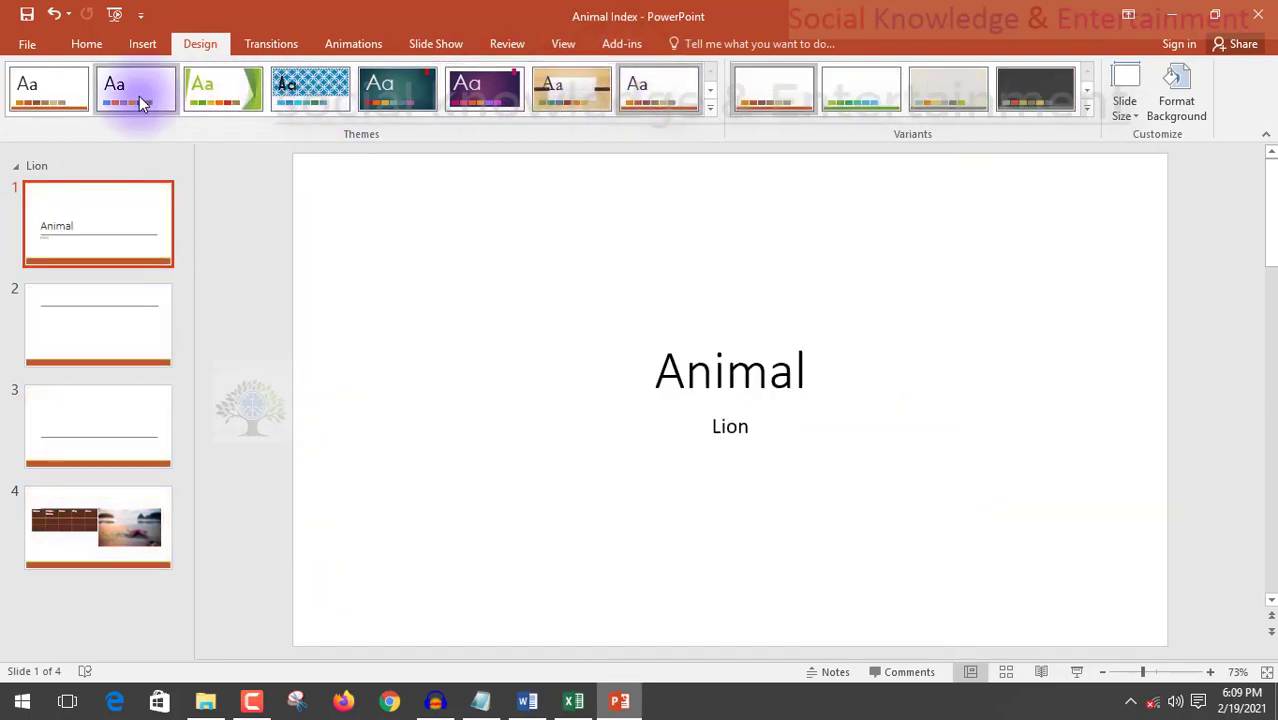
left_click(139, 96)
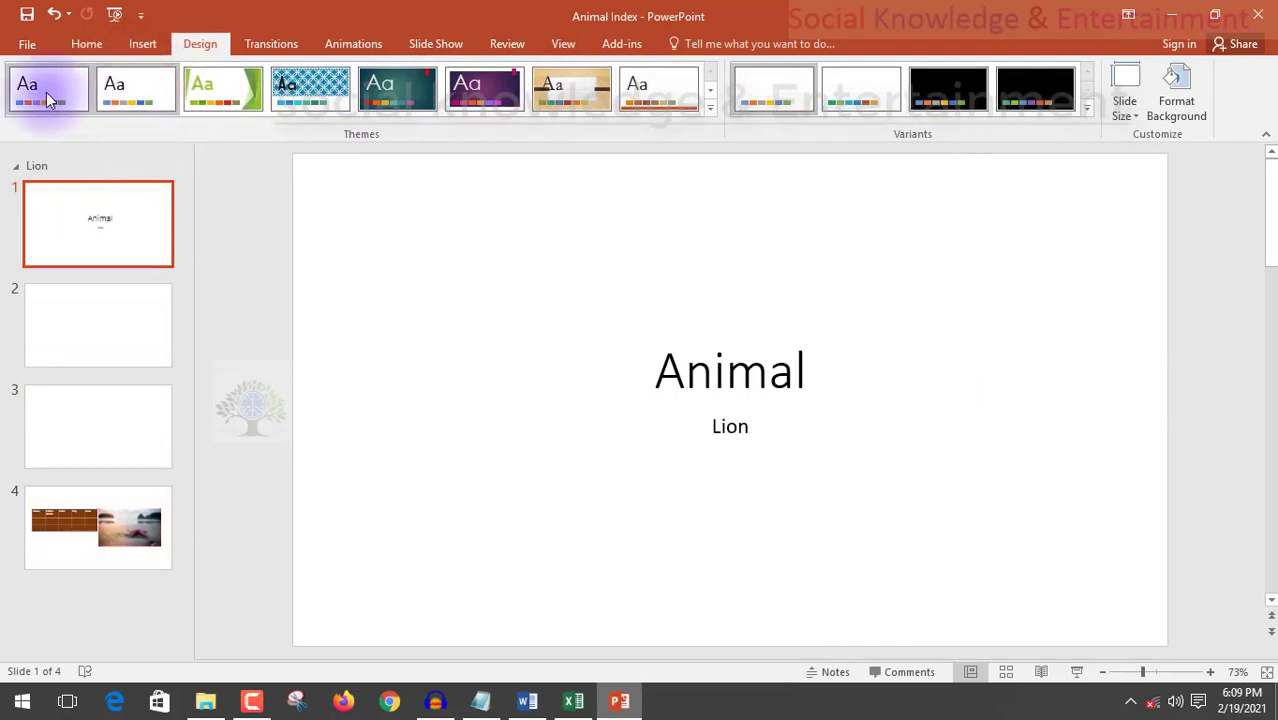
left_click(220, 88)
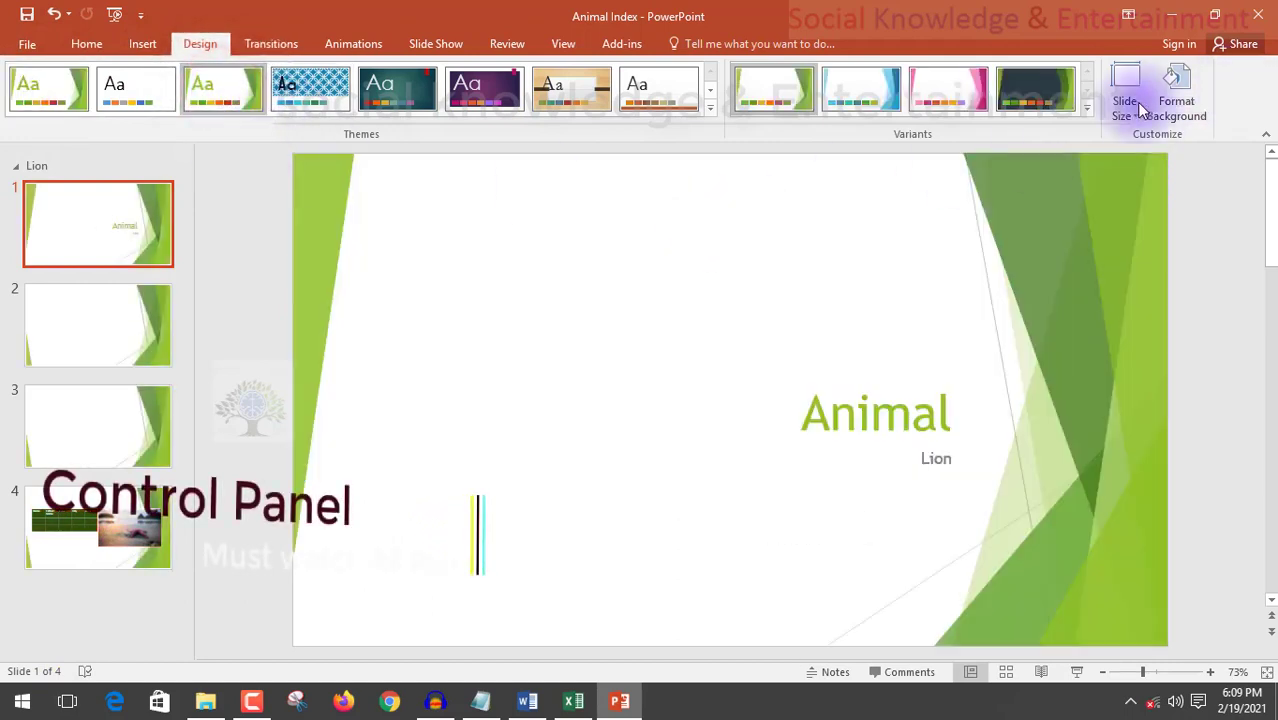
Switch the Facet theme to its pink variant after previewing dark green
left_click(1091, 110)
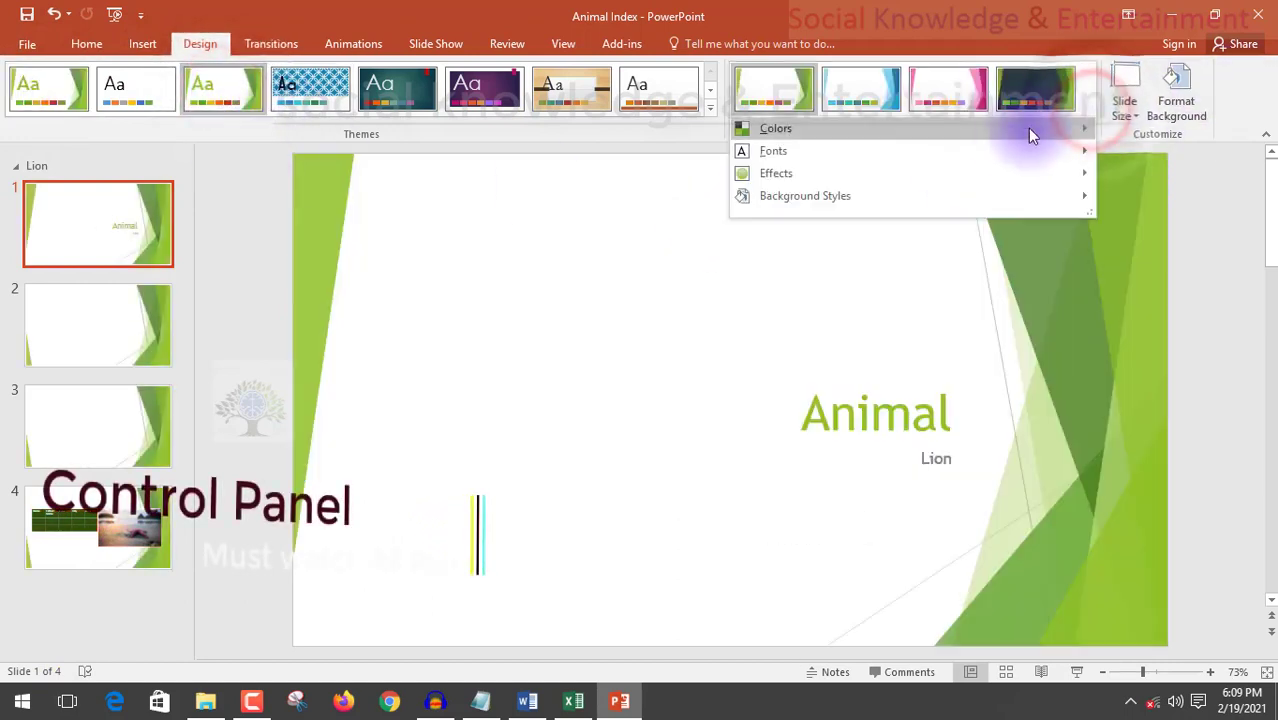
left_click(955, 93)
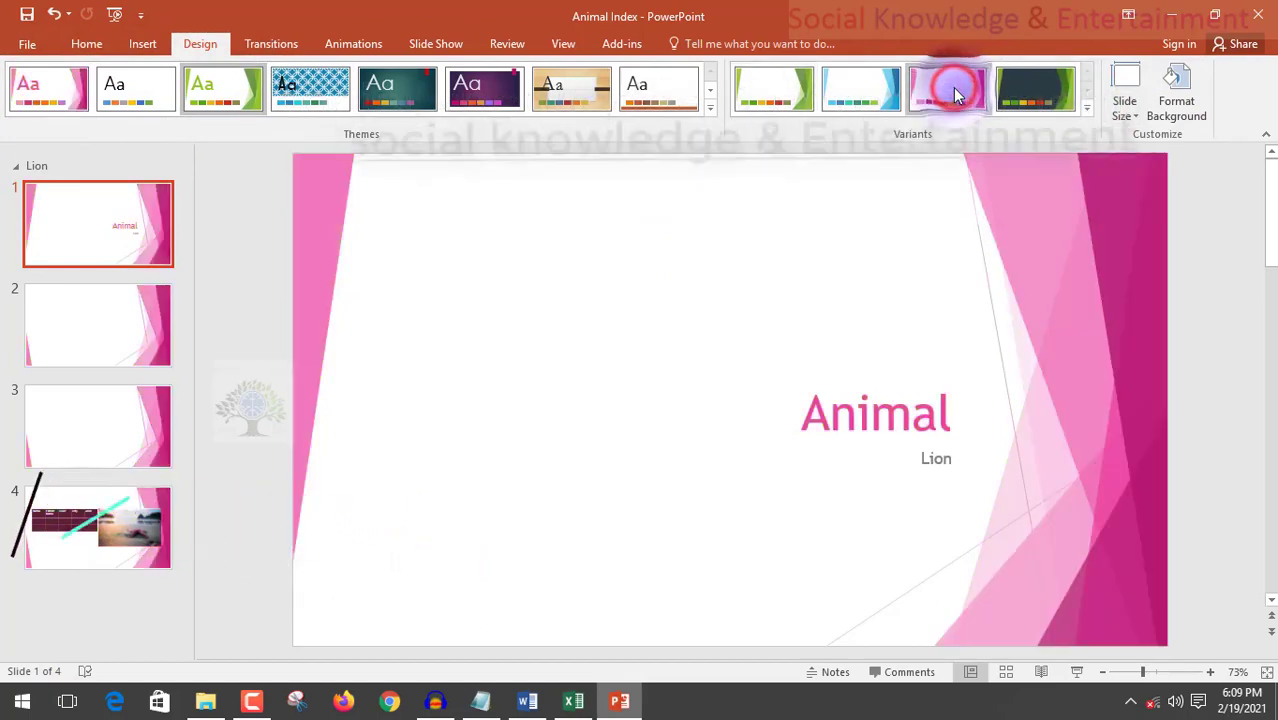
left_click(1005, 103)
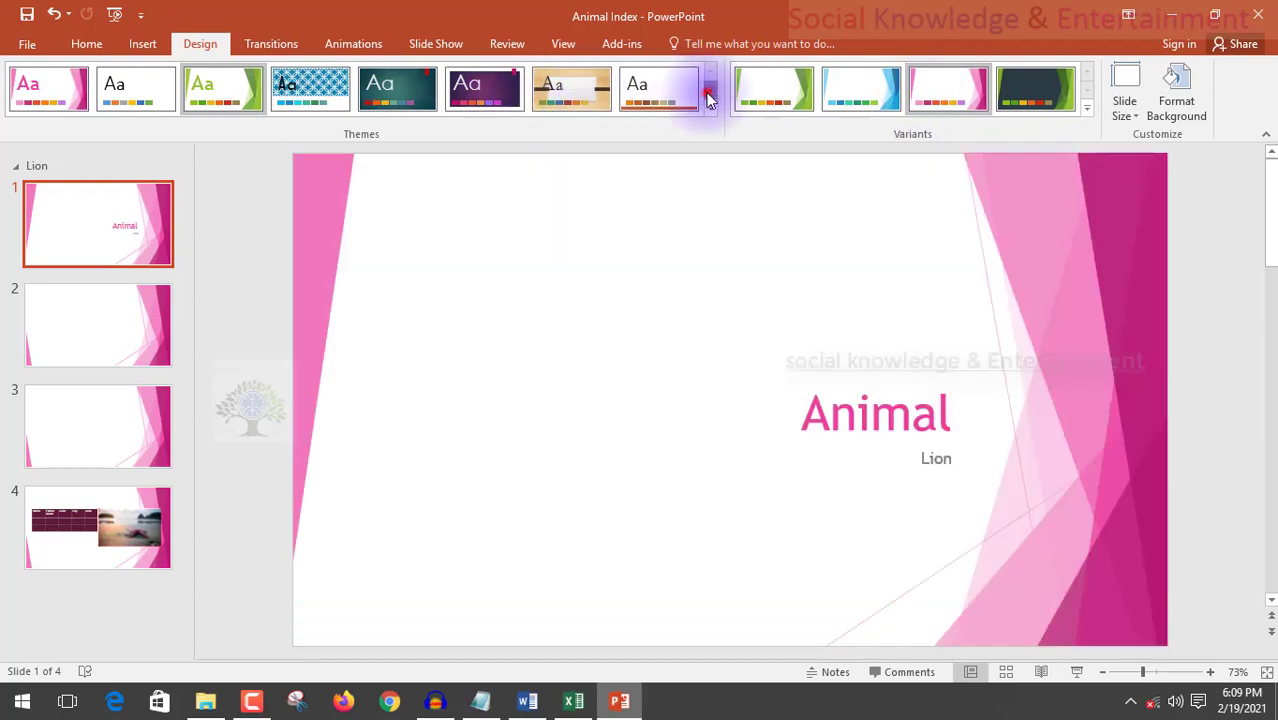
left_click(709, 93)
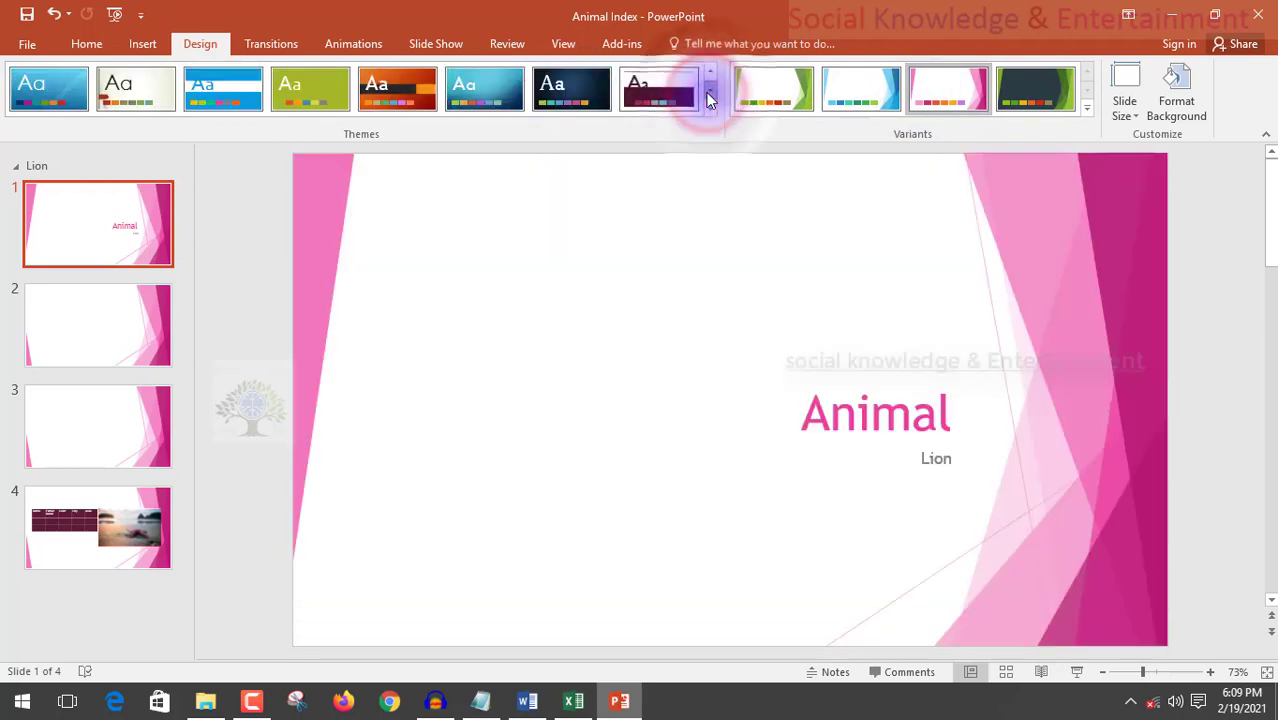
Apply the colourful black theme and review slides 2 through 4
left_click(709, 95)
left_click(708, 93)
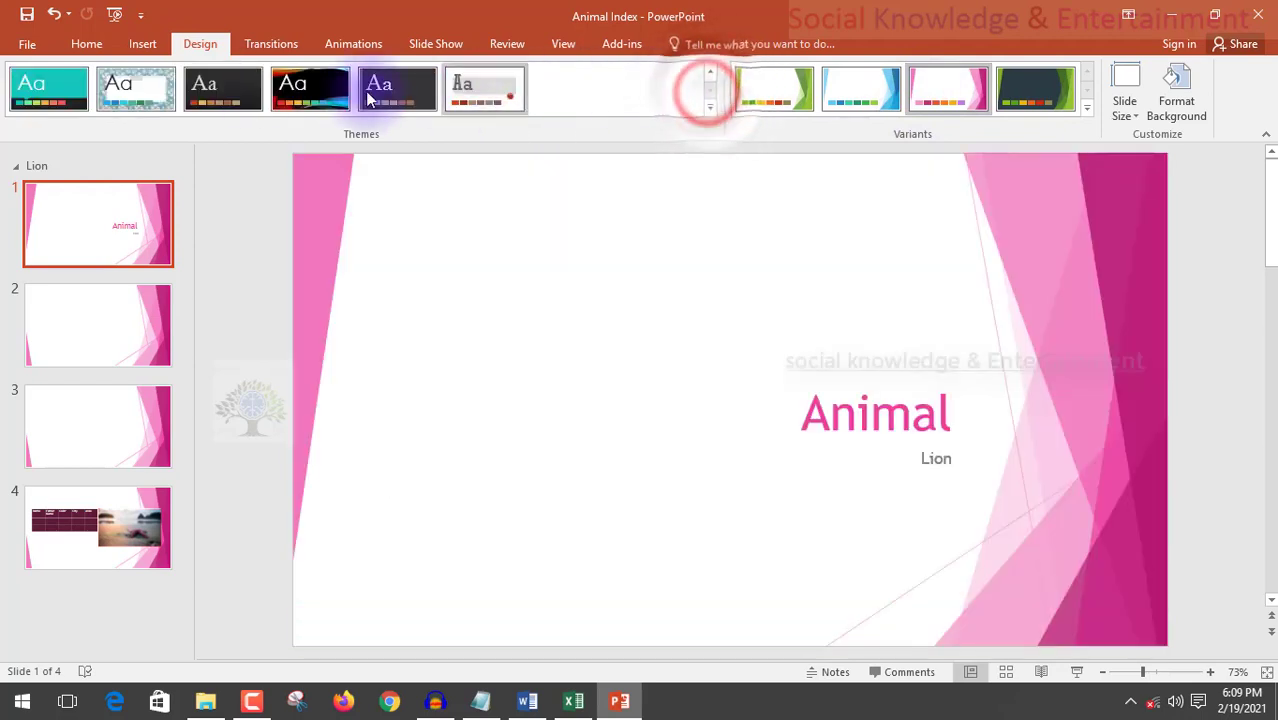
left_click(289, 90)
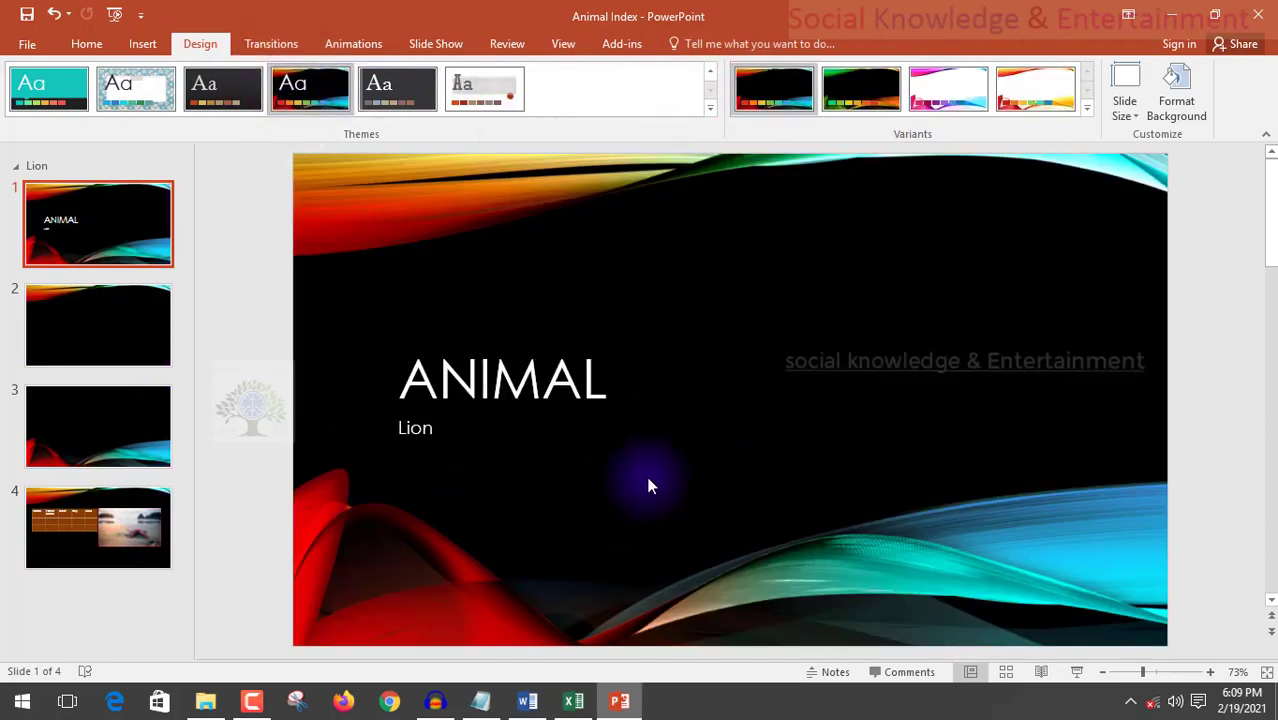
left_click(77, 322)
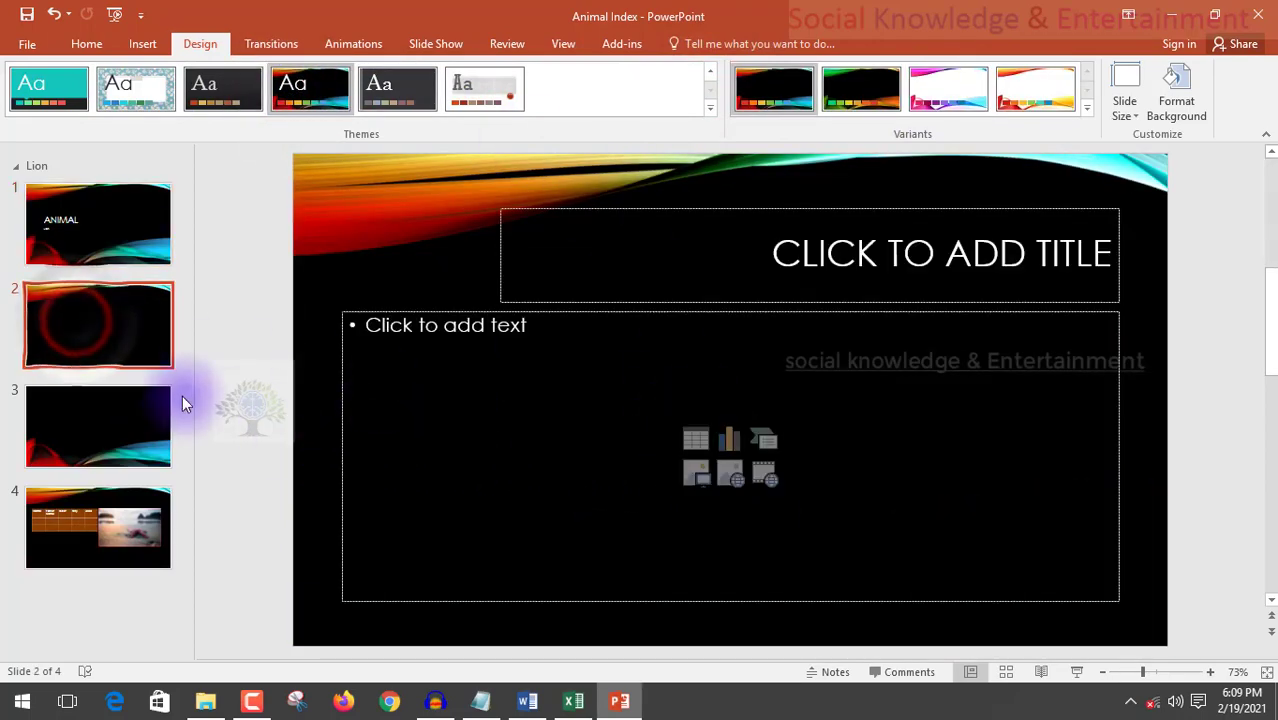
left_click(80, 390)
left_click(37, 513)
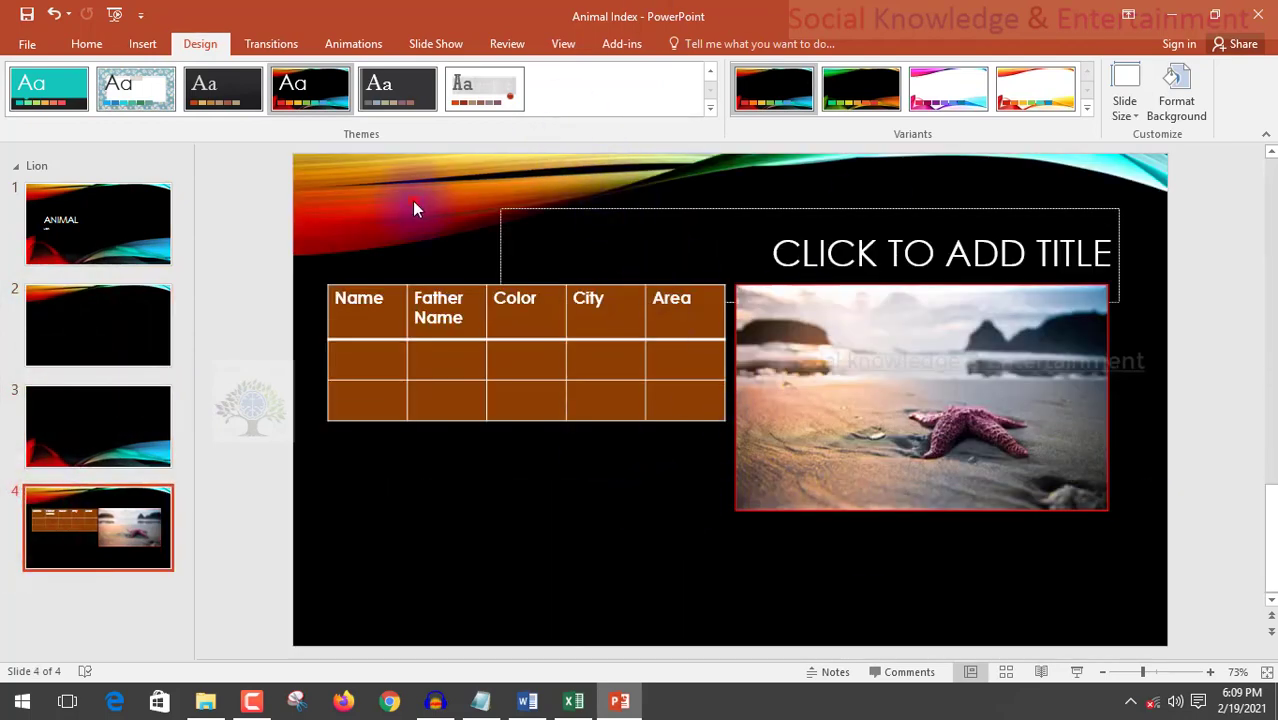
left_click(125, 225)
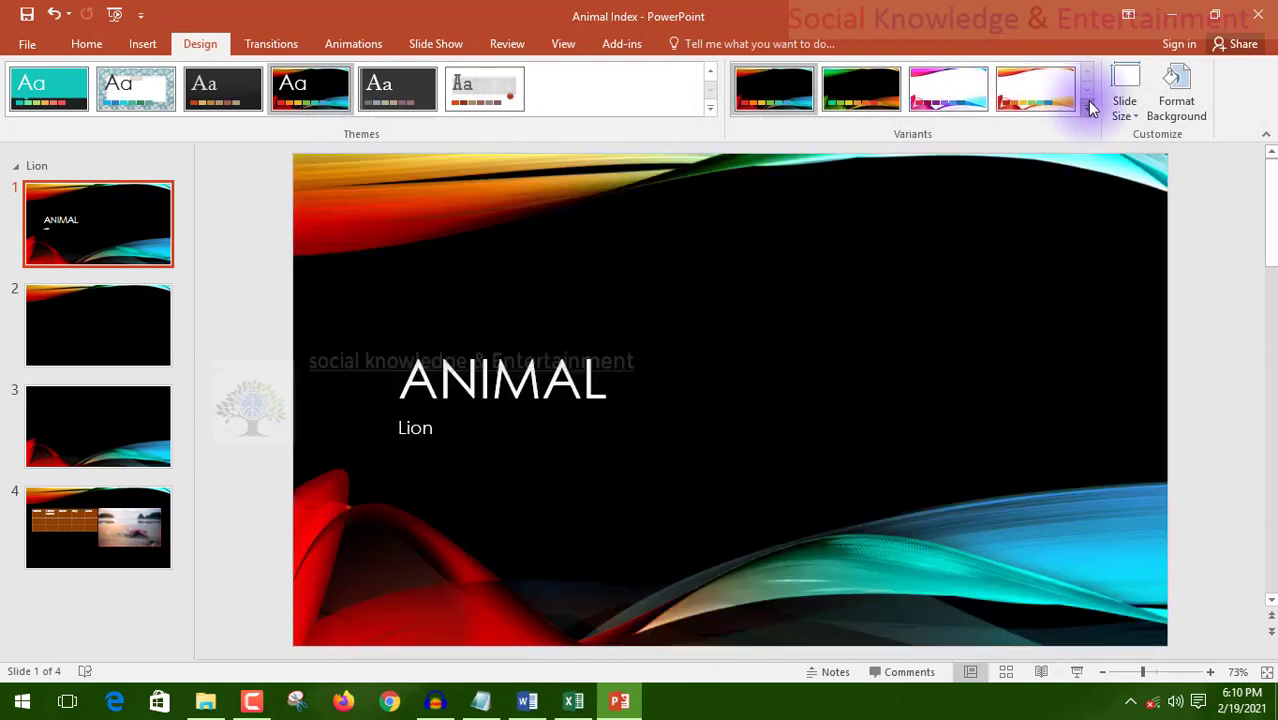
Apply the white Vapor Trail variant and nudge slide 2's title slightly right and down
left_click(1087, 104)
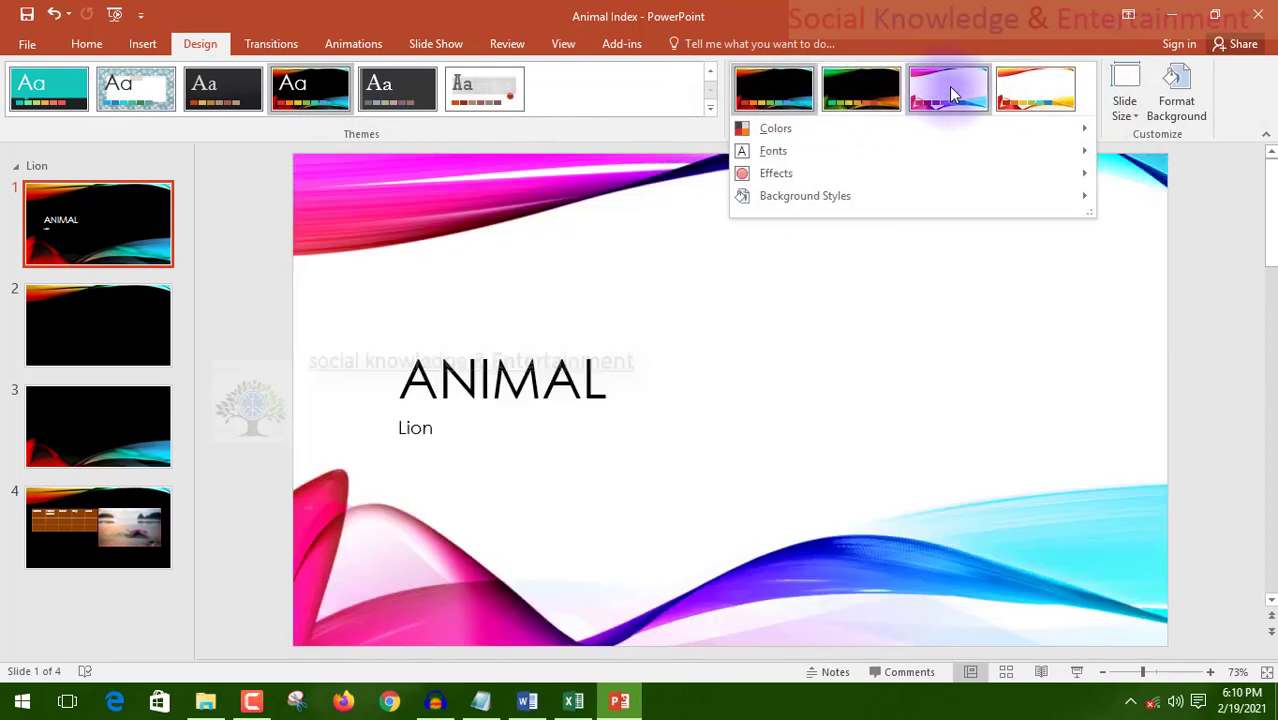
left_click(952, 94)
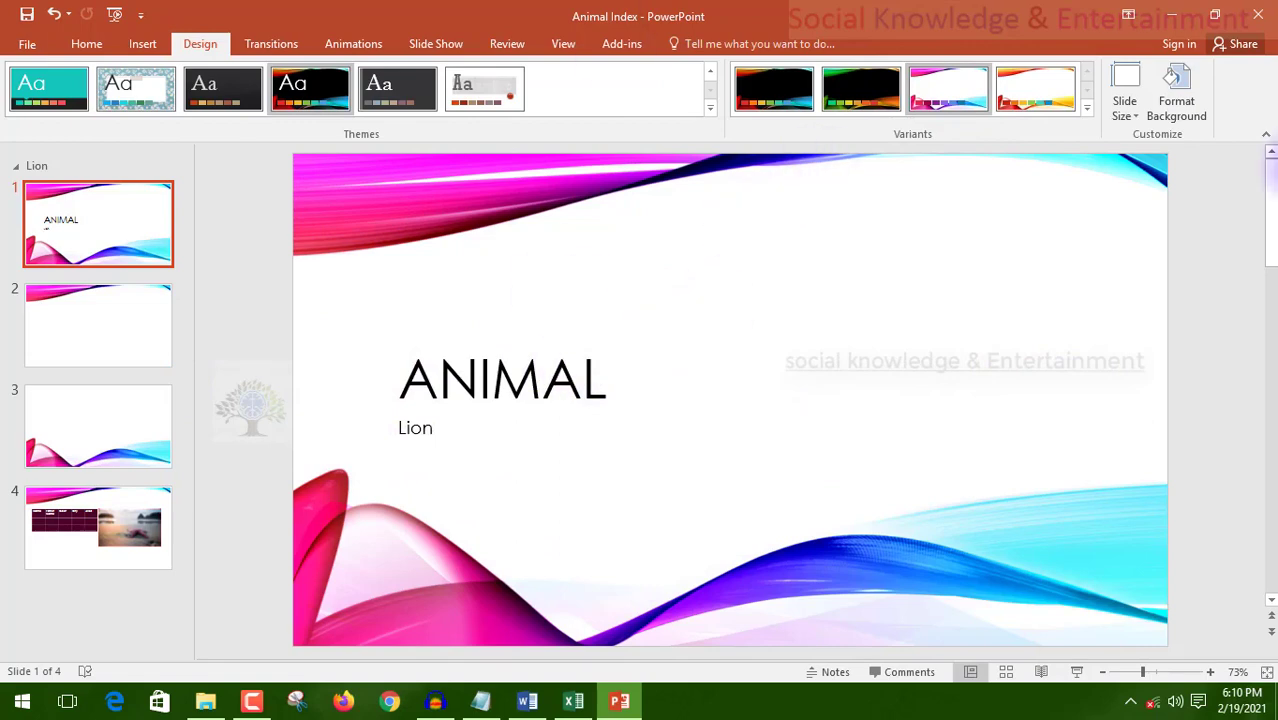
left_click(66, 358)
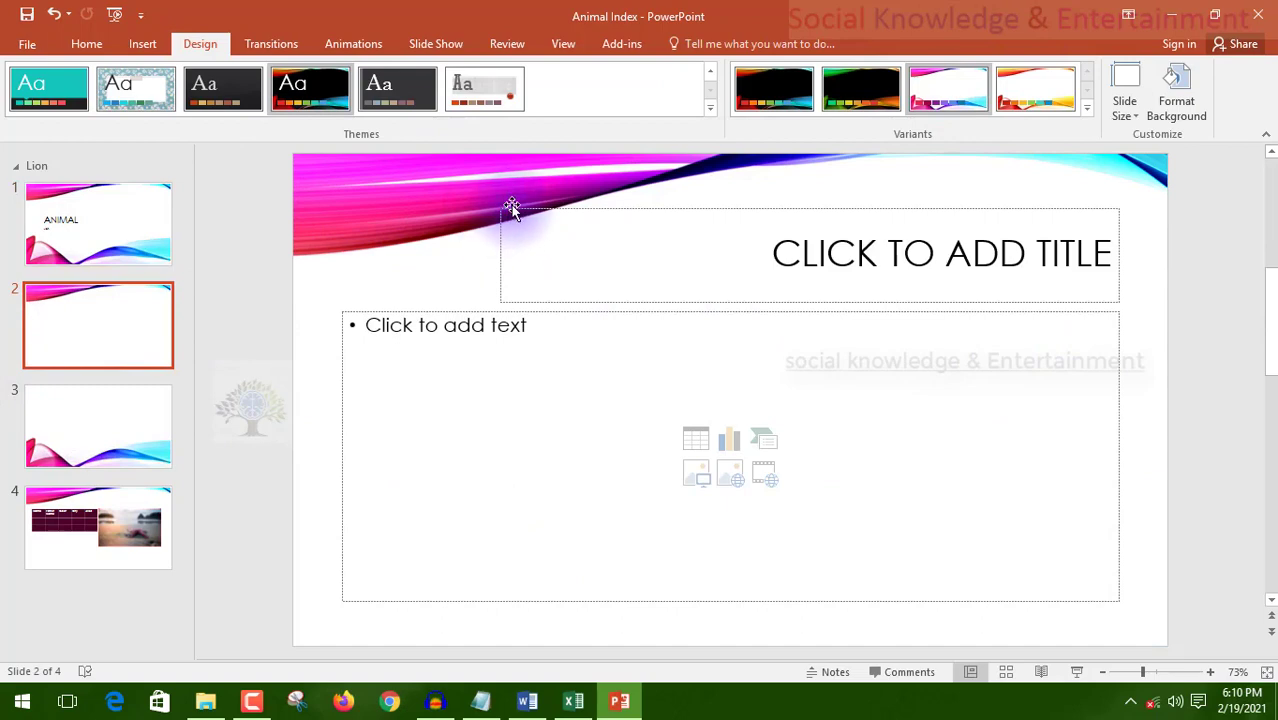
left_click_drag(511, 207, 541, 221)
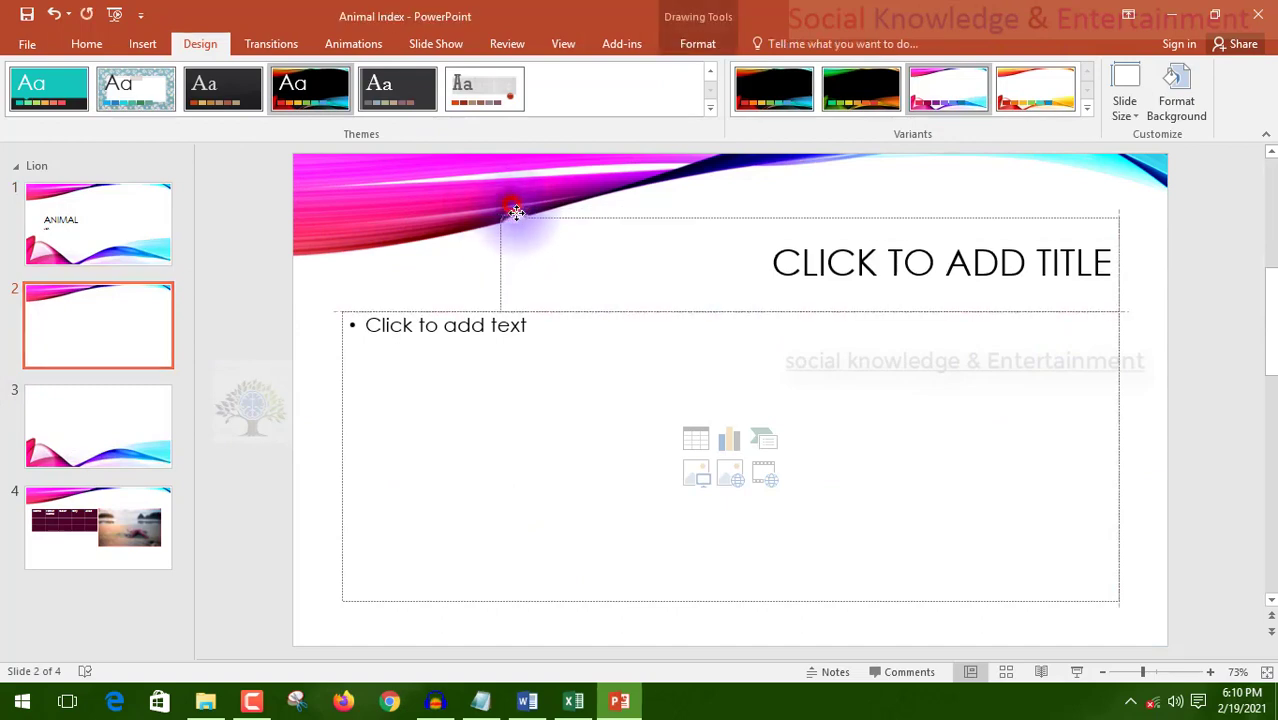
left_click(805, 268)
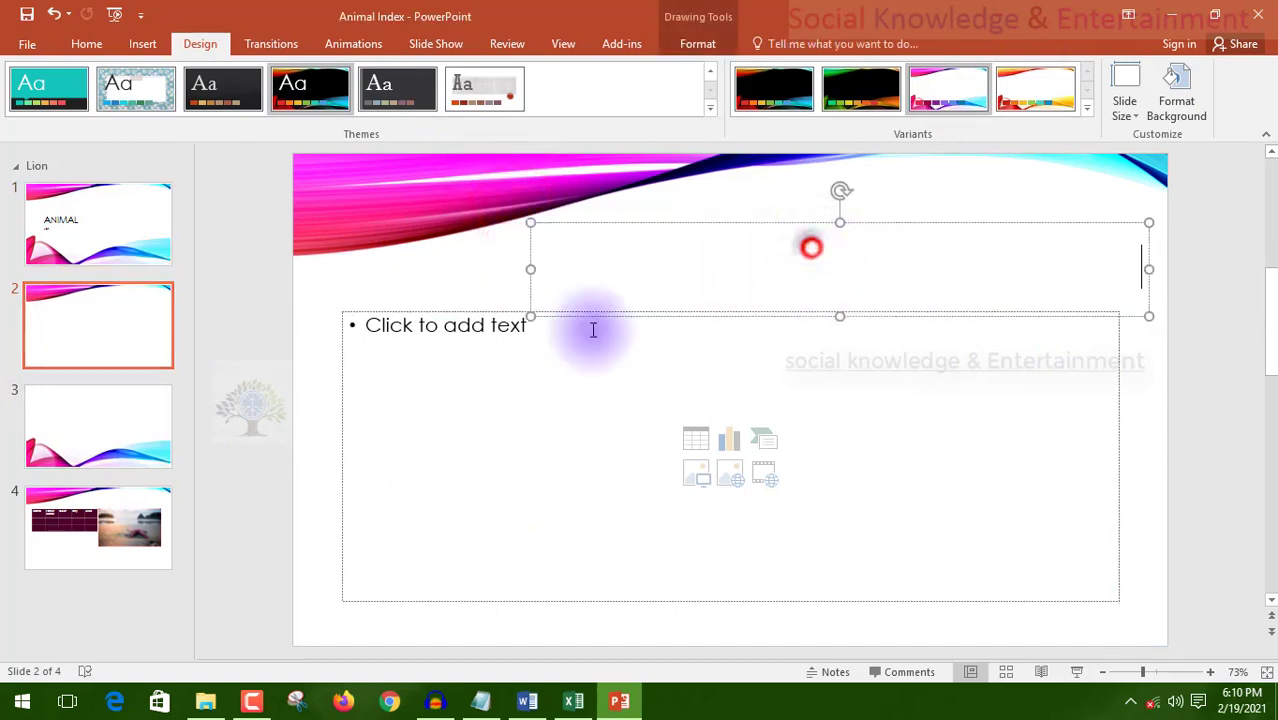
left_click(98, 444)
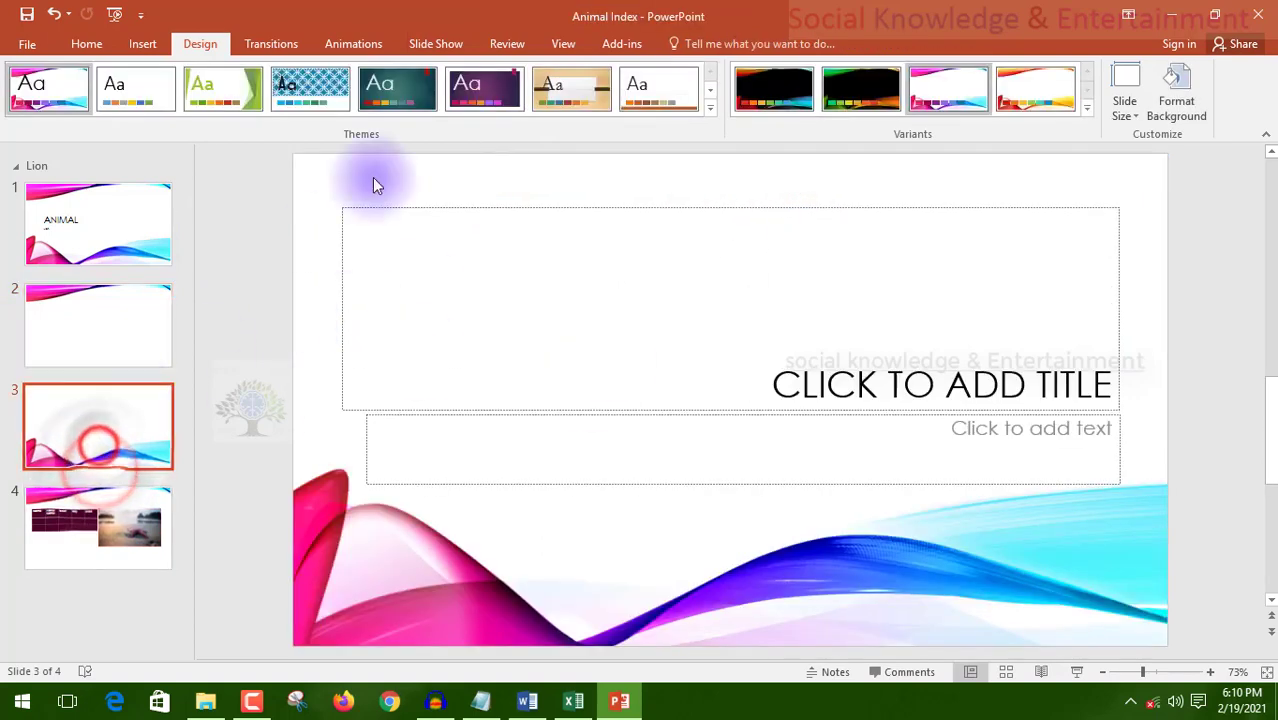
left_click(1120, 112)
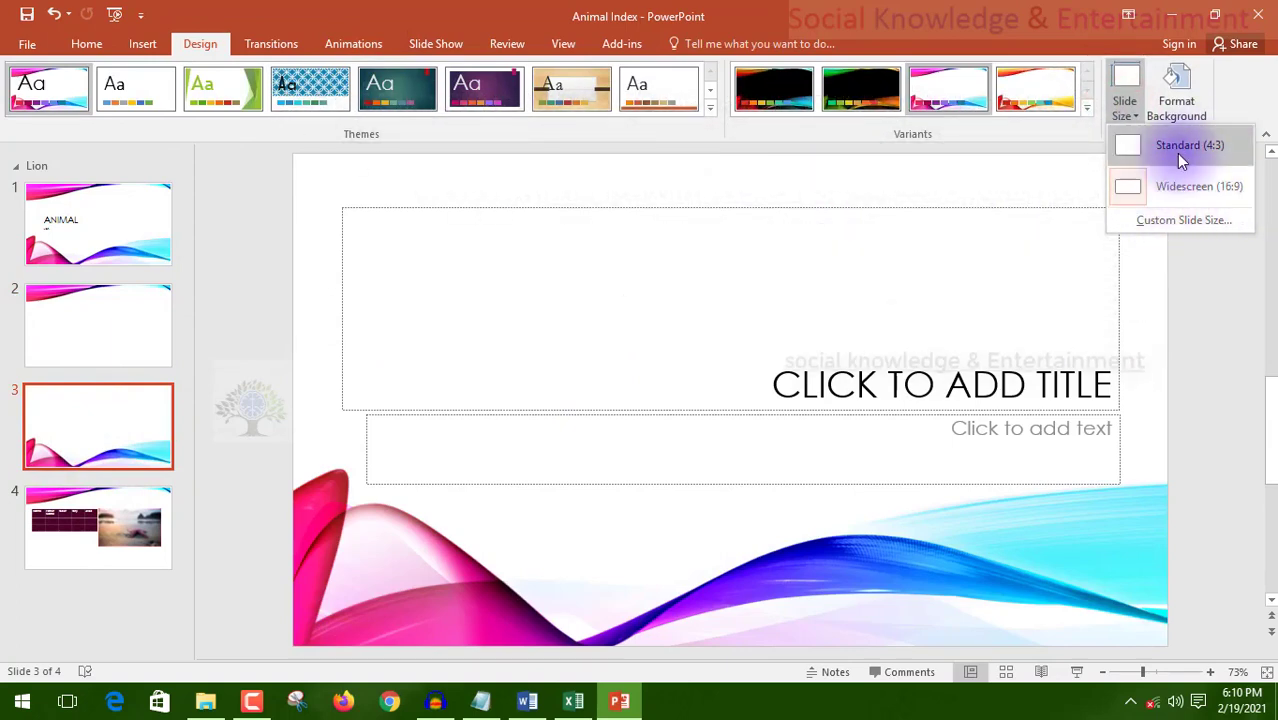
left_click(1180, 158)
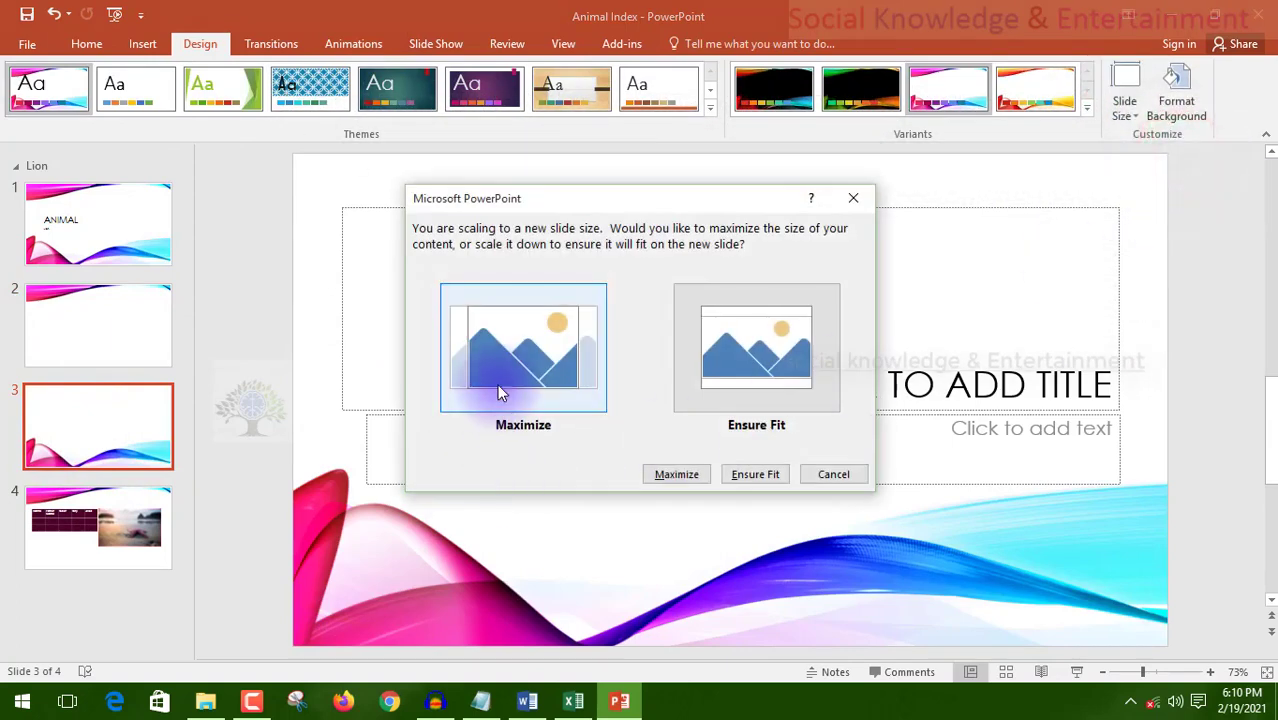
left_click(497, 384)
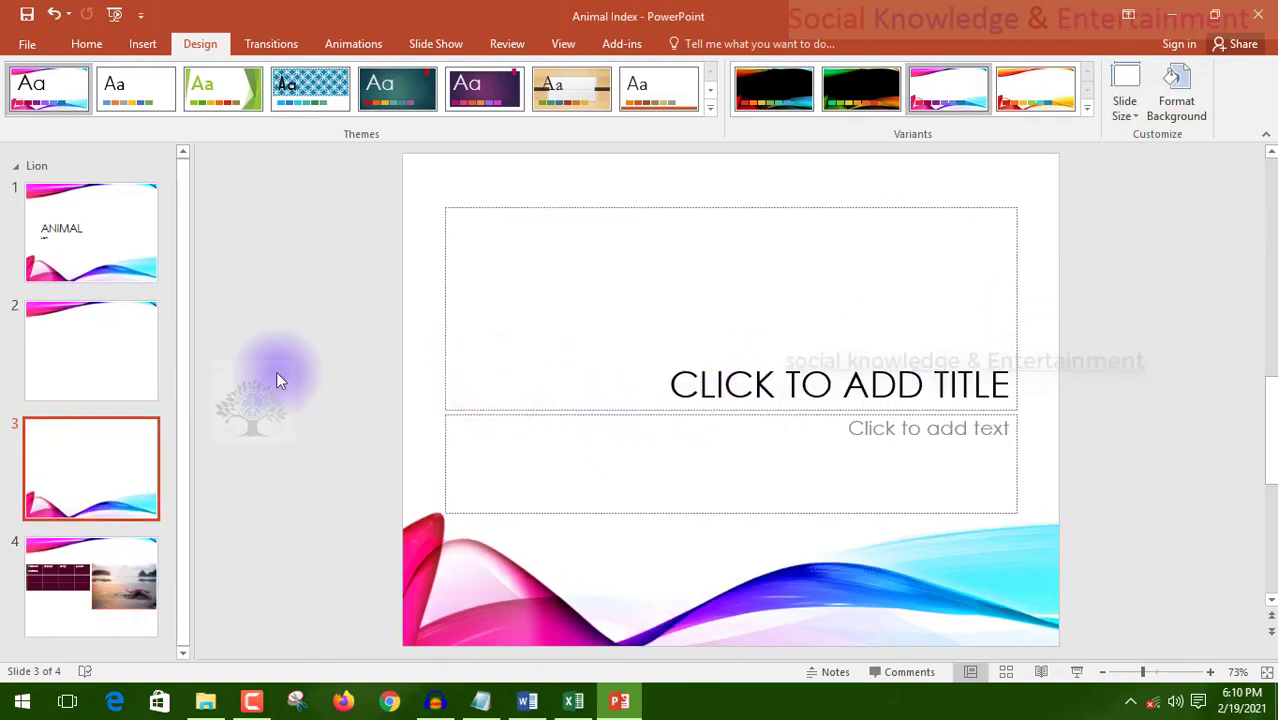
left_click(1150, 118)
left_click(1125, 108)
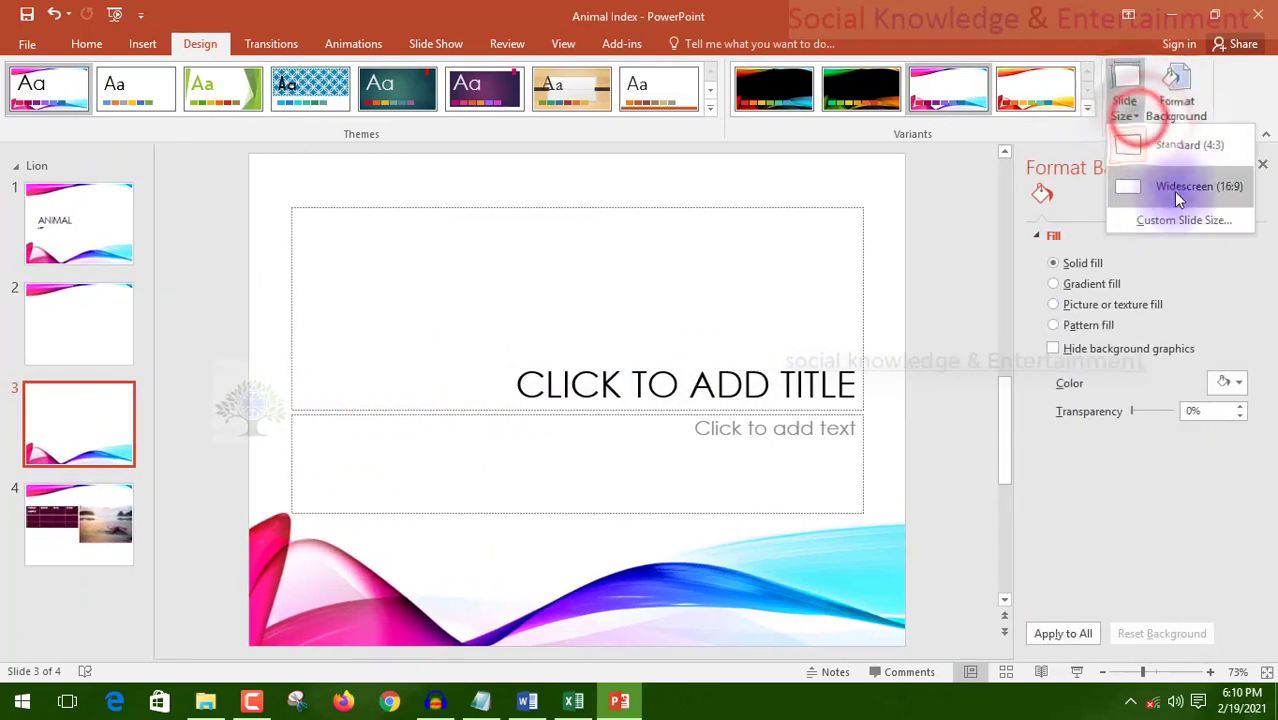
left_click(1260, 166)
left_click(1258, 162)
left_click(1128, 117)
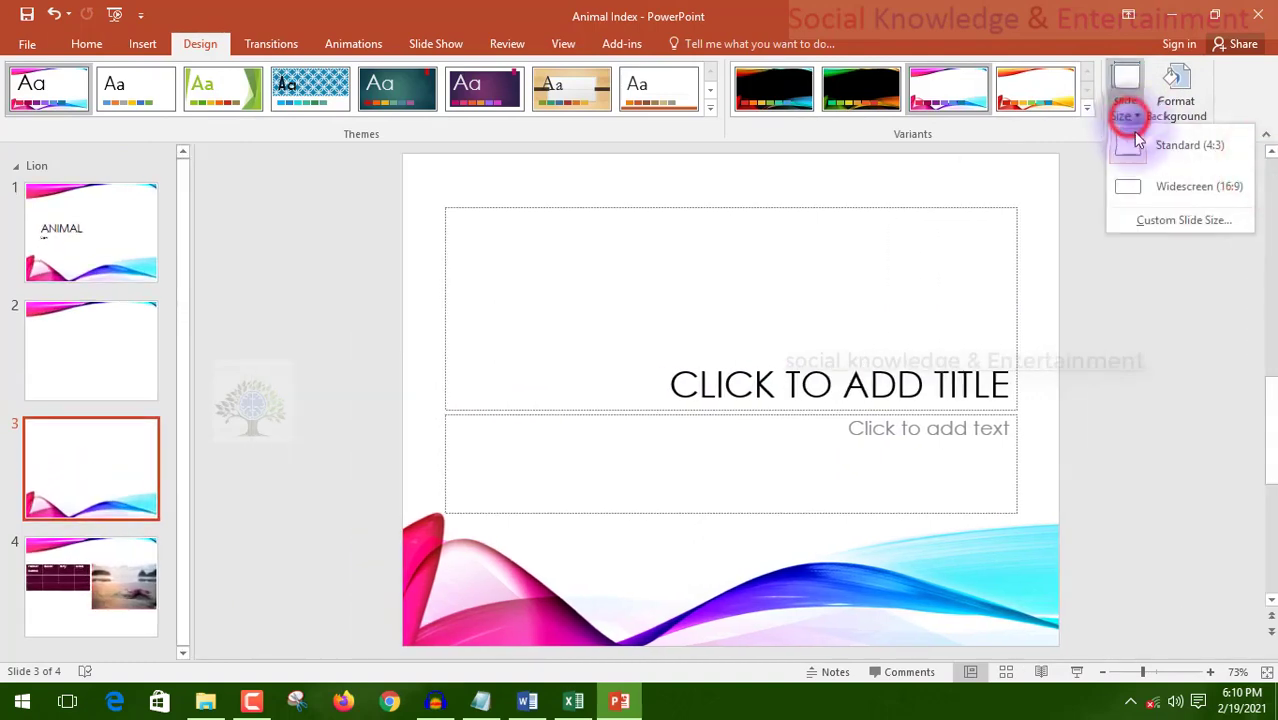
left_click(1160, 186)
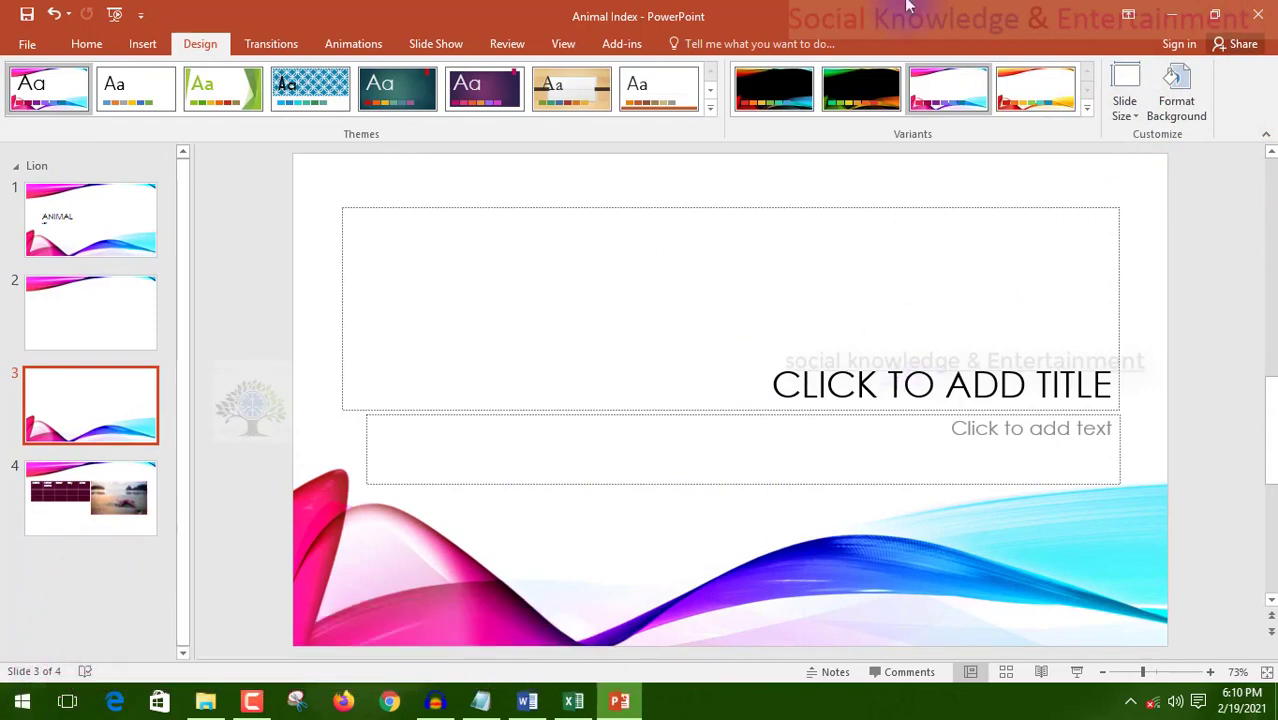
left_click(1173, 75)
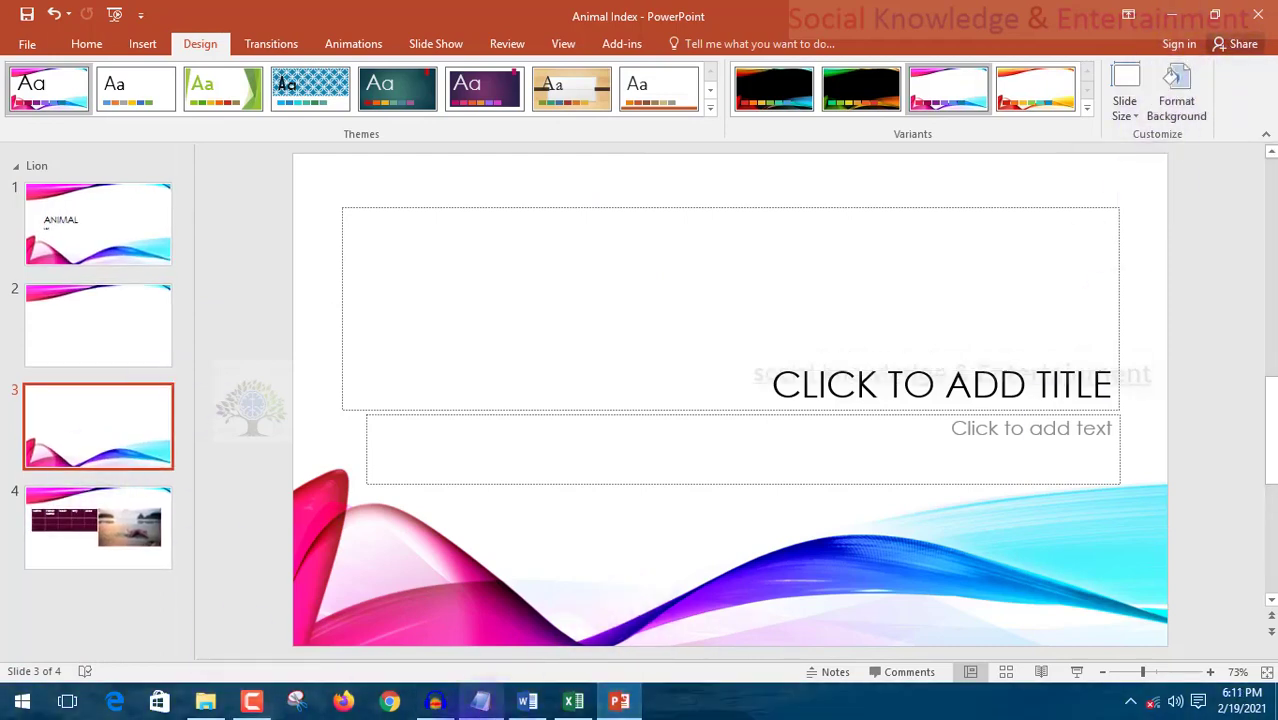
Try maroon, light pink, white, yellow and light blue solid backgrounds on slide 3
left_click(1172, 98)
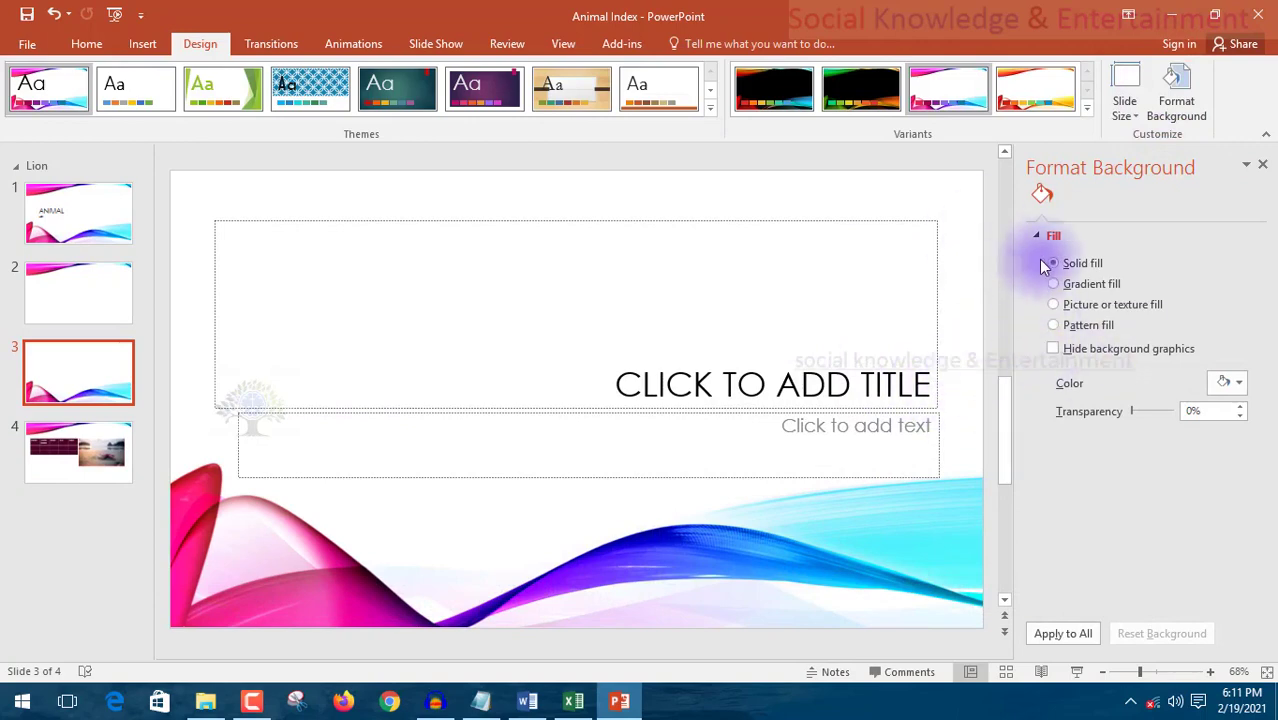
left_click(1222, 383)
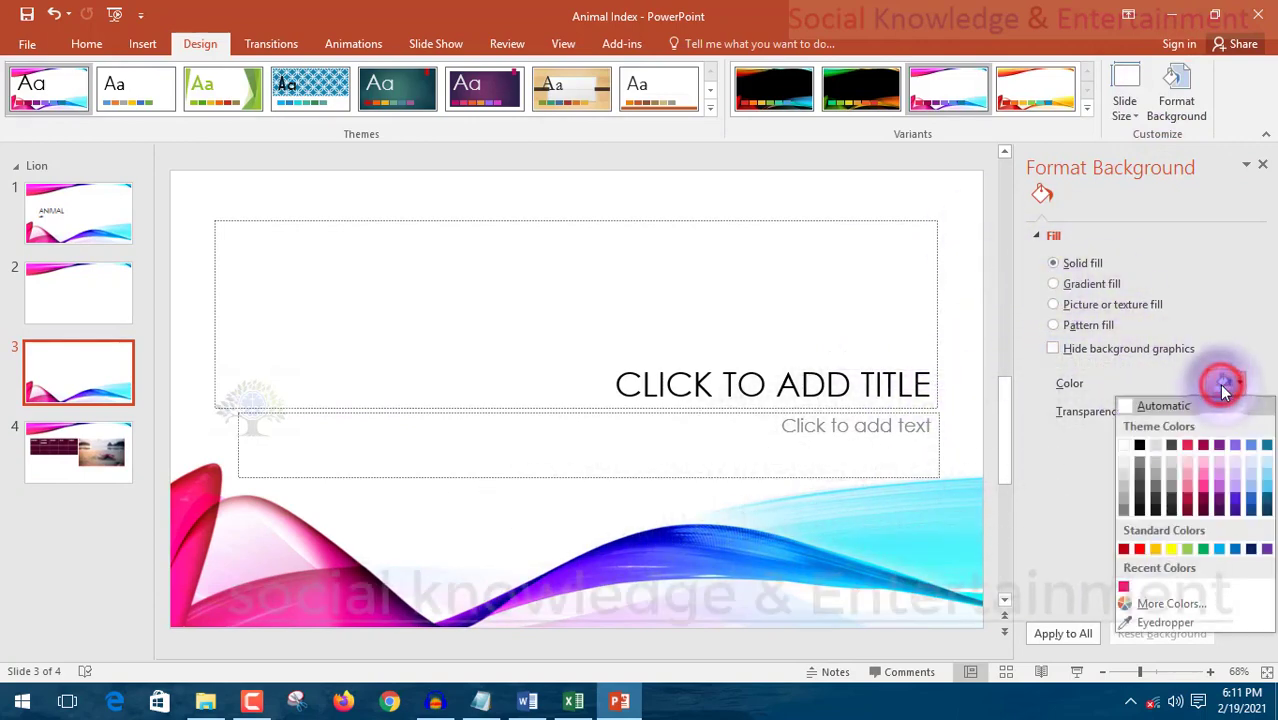
left_click(1188, 501)
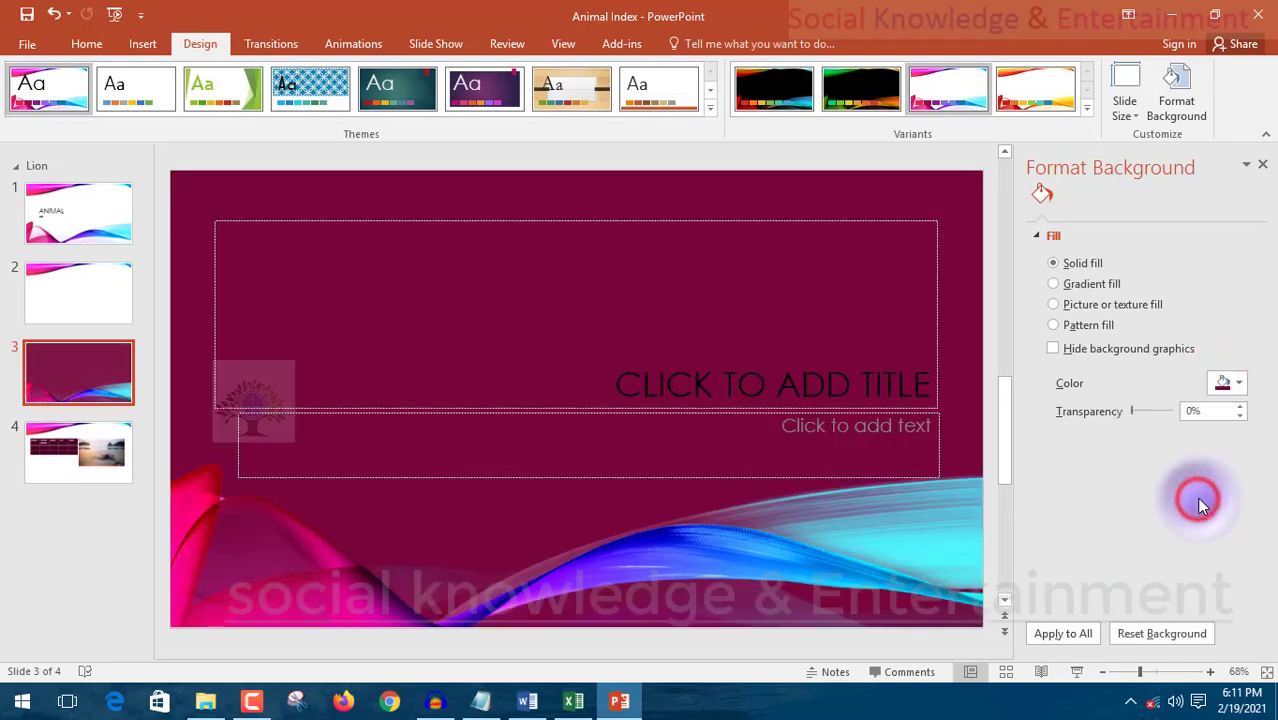
left_click(1222, 383)
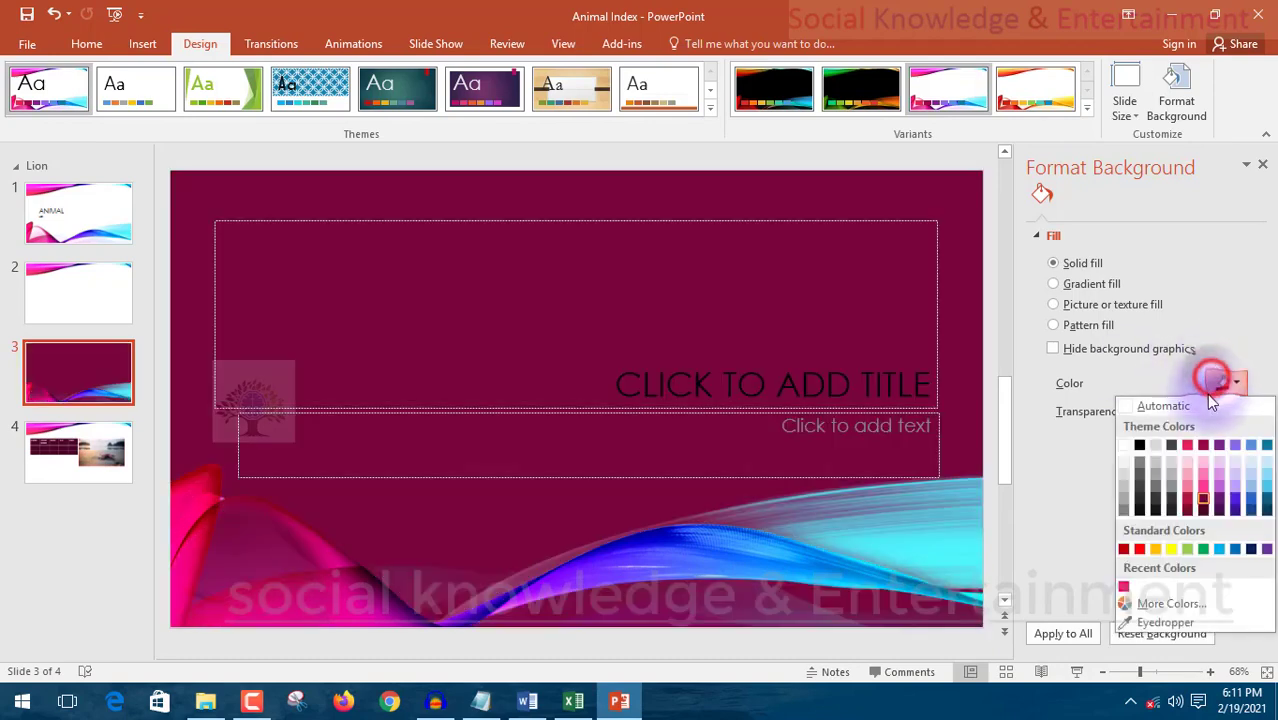
left_click(1202, 462)
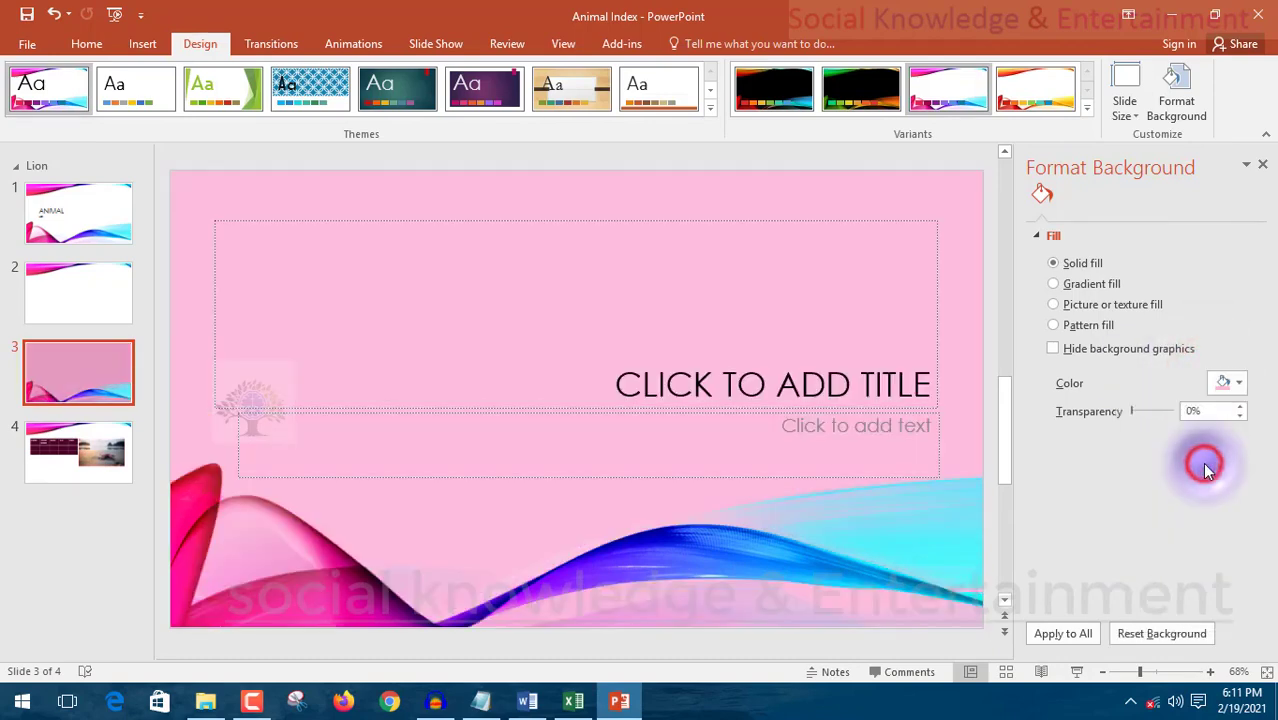
left_click(1216, 384)
left_click(1129, 449)
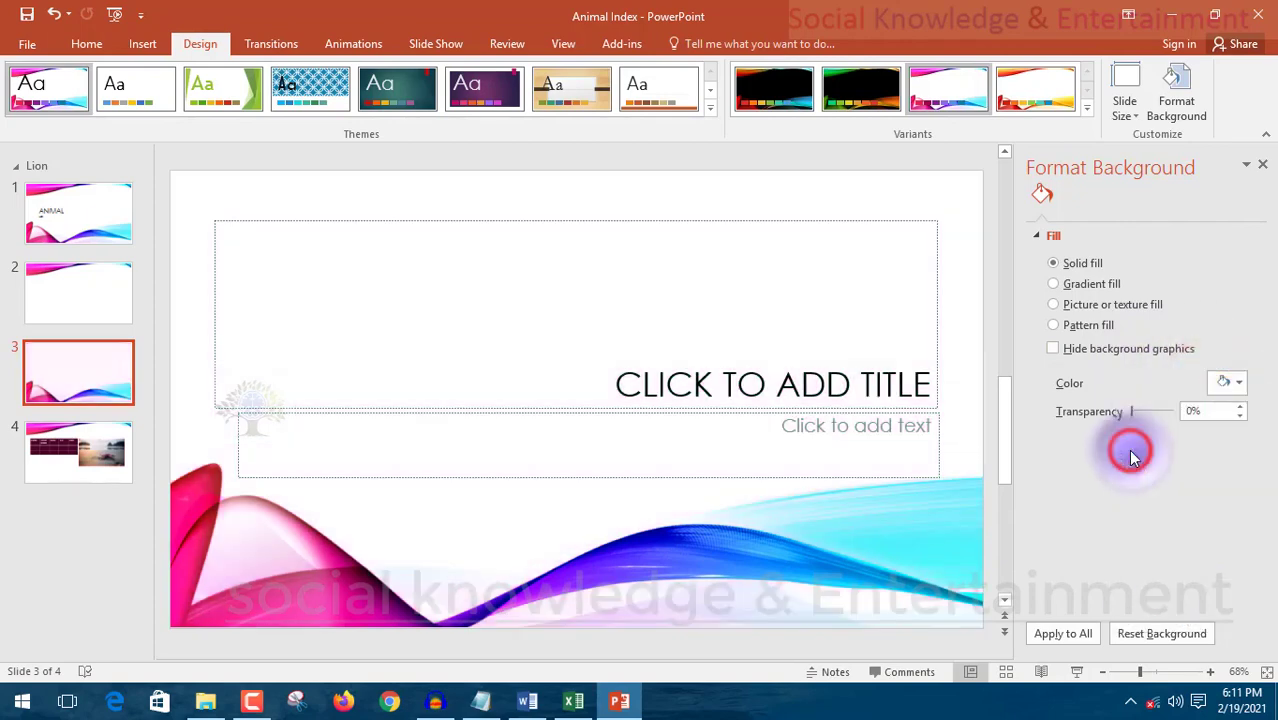
left_click(1226, 384)
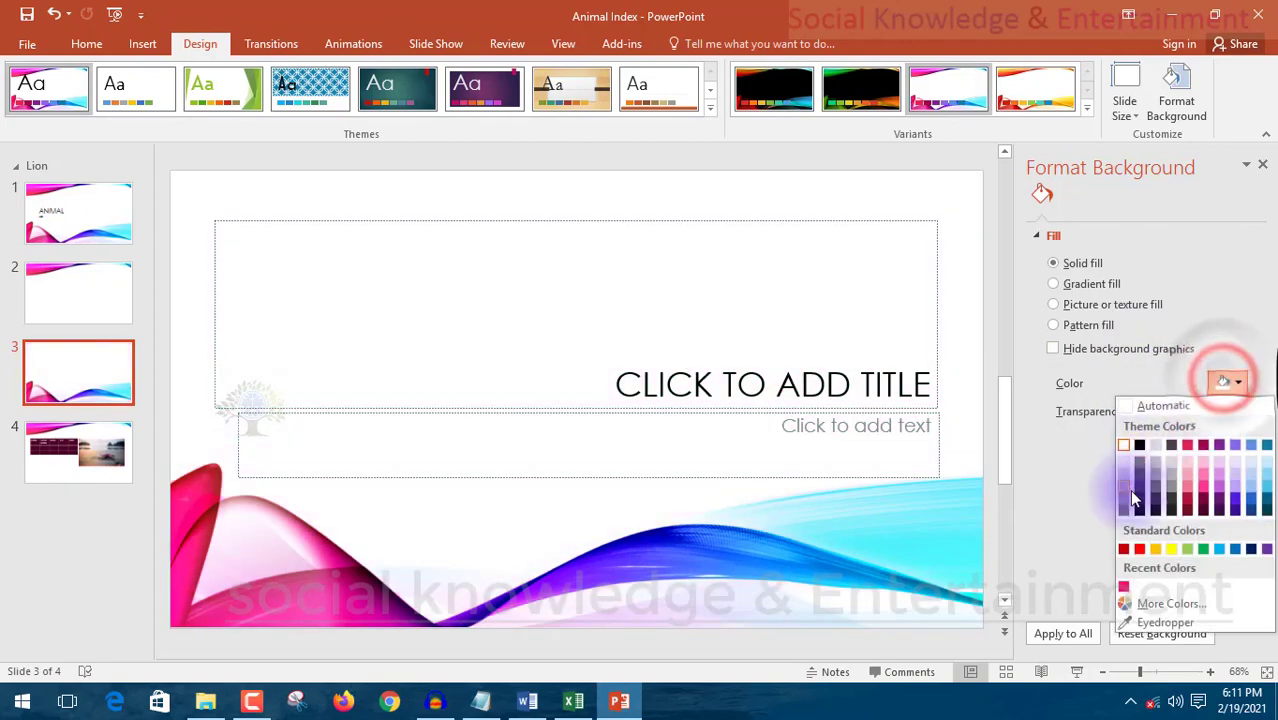
left_click(1171, 549)
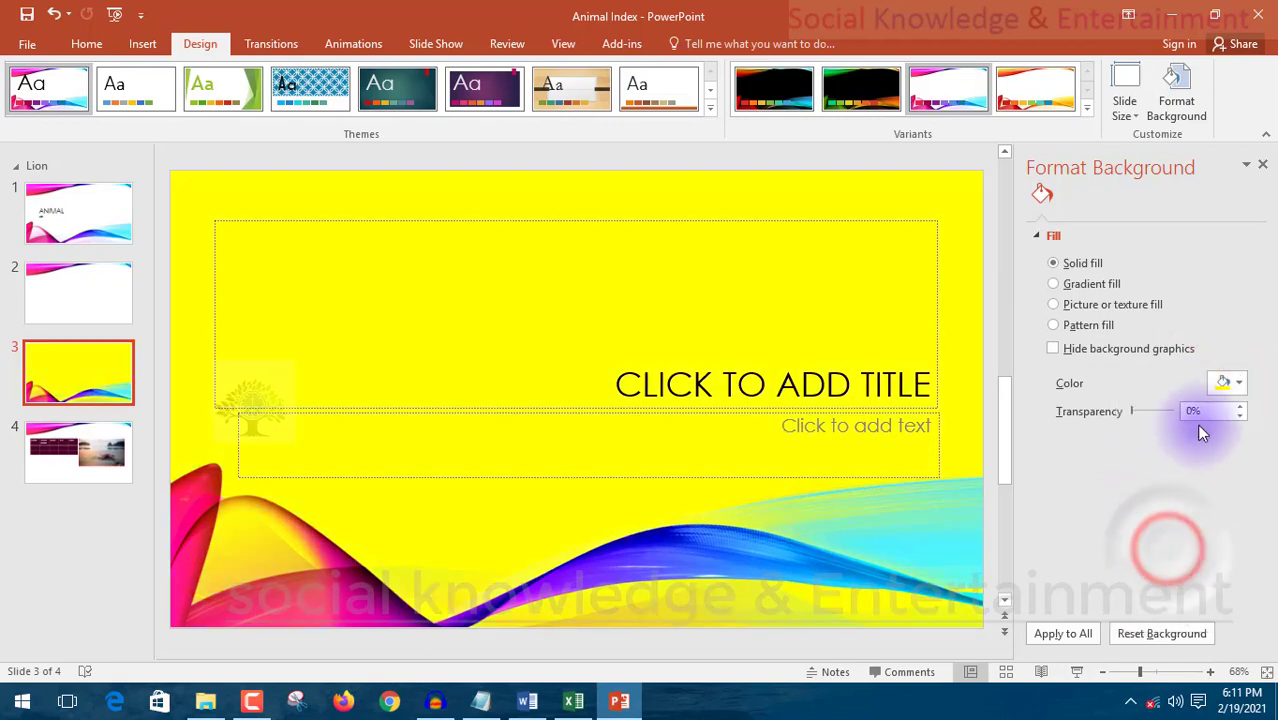
left_click(1236, 387)
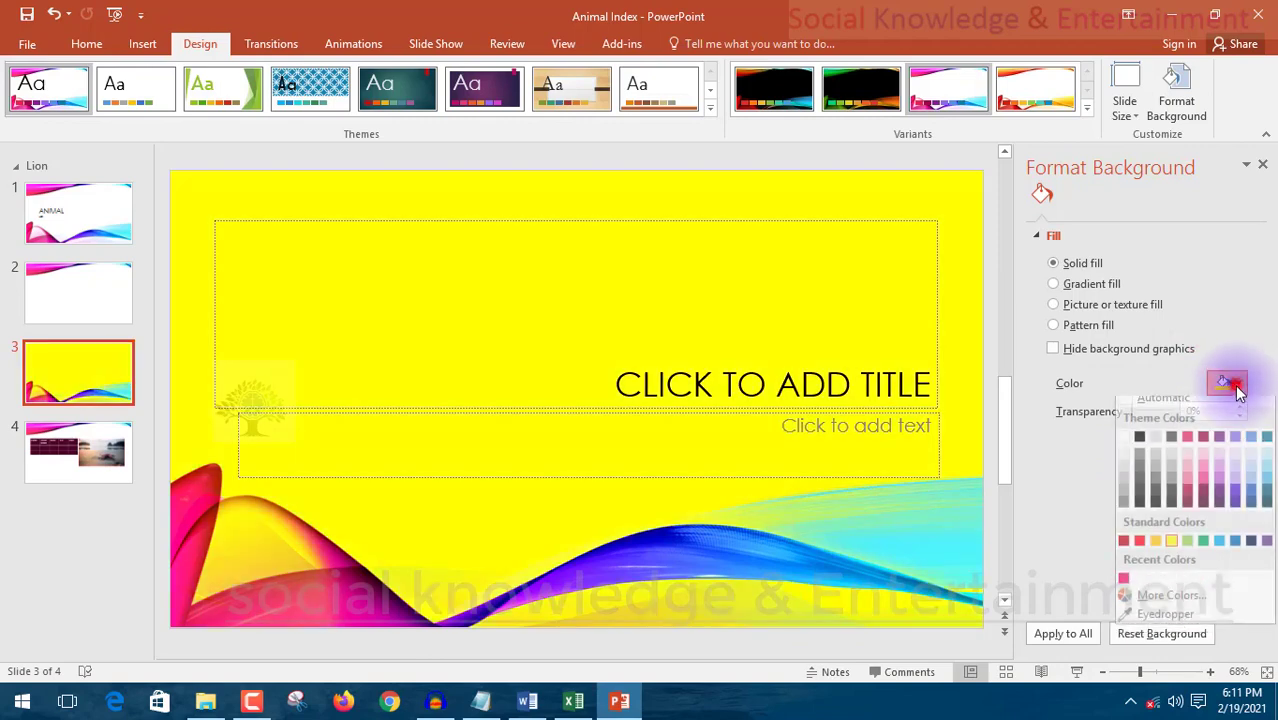
left_click(1266, 478)
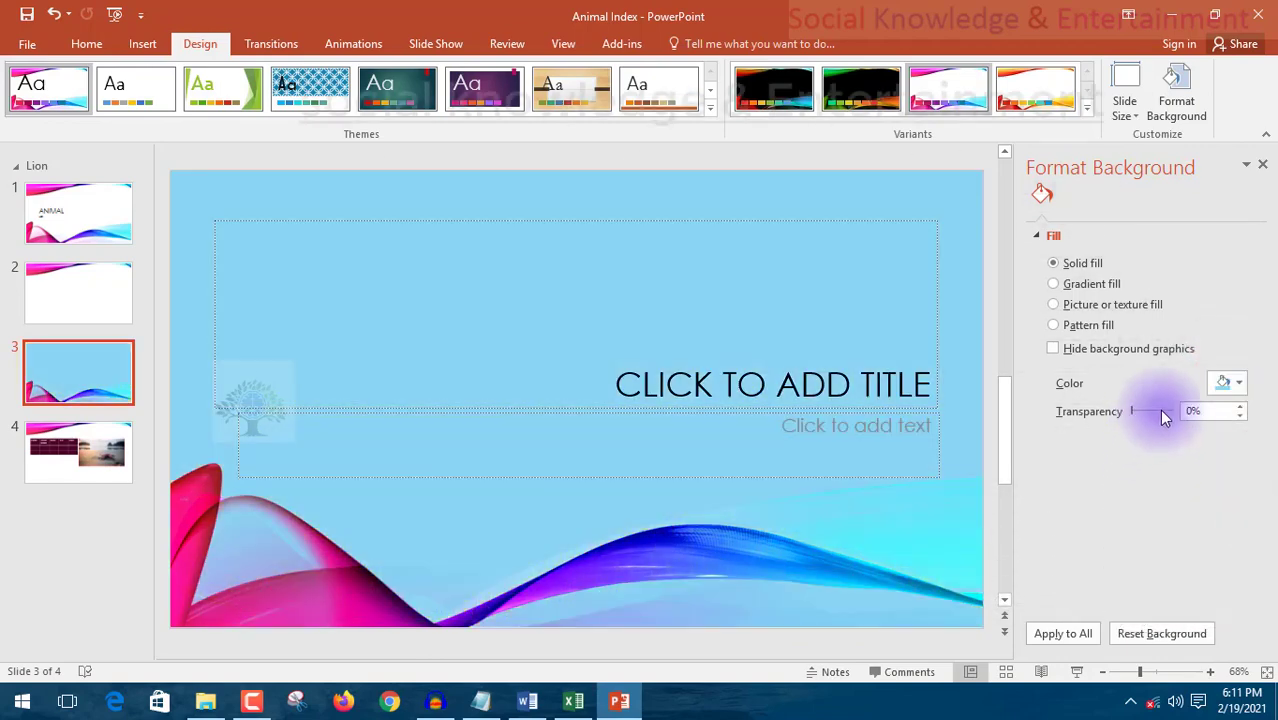
Set slide 3's background to a custom pale yellow-green (RGB 232, 251, 163)
left_click(1225, 386)
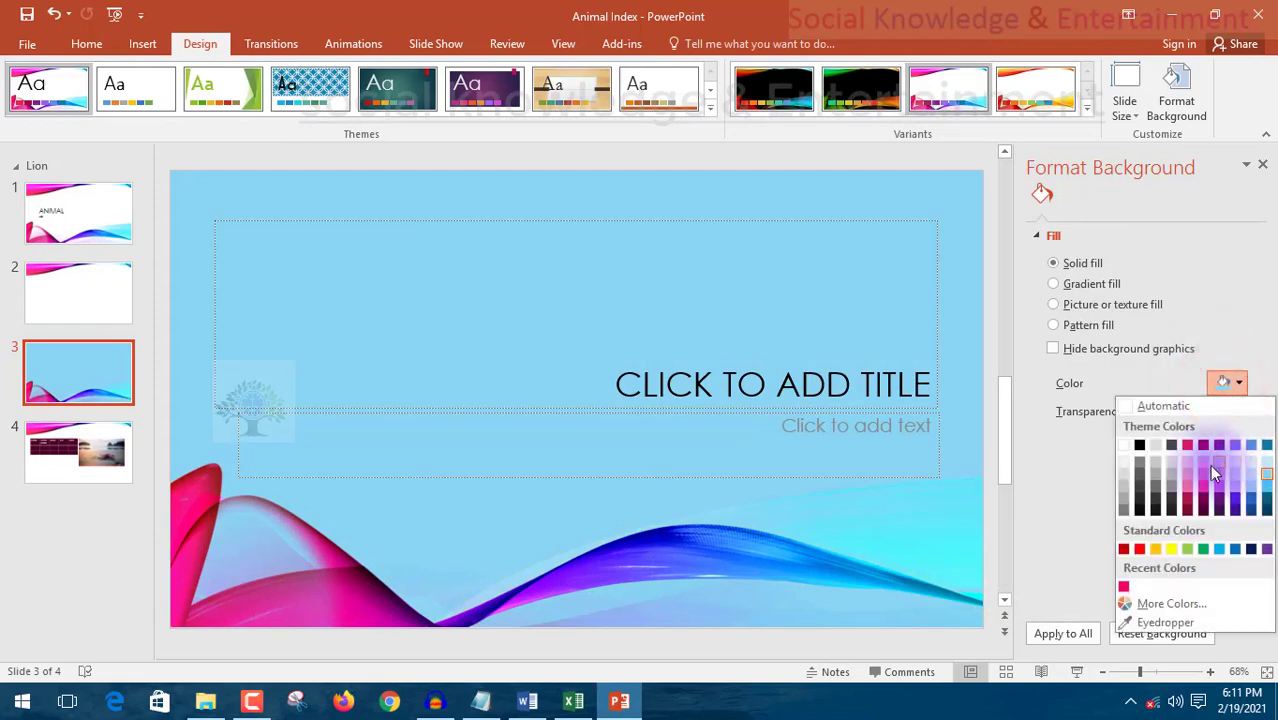
left_click(1134, 603)
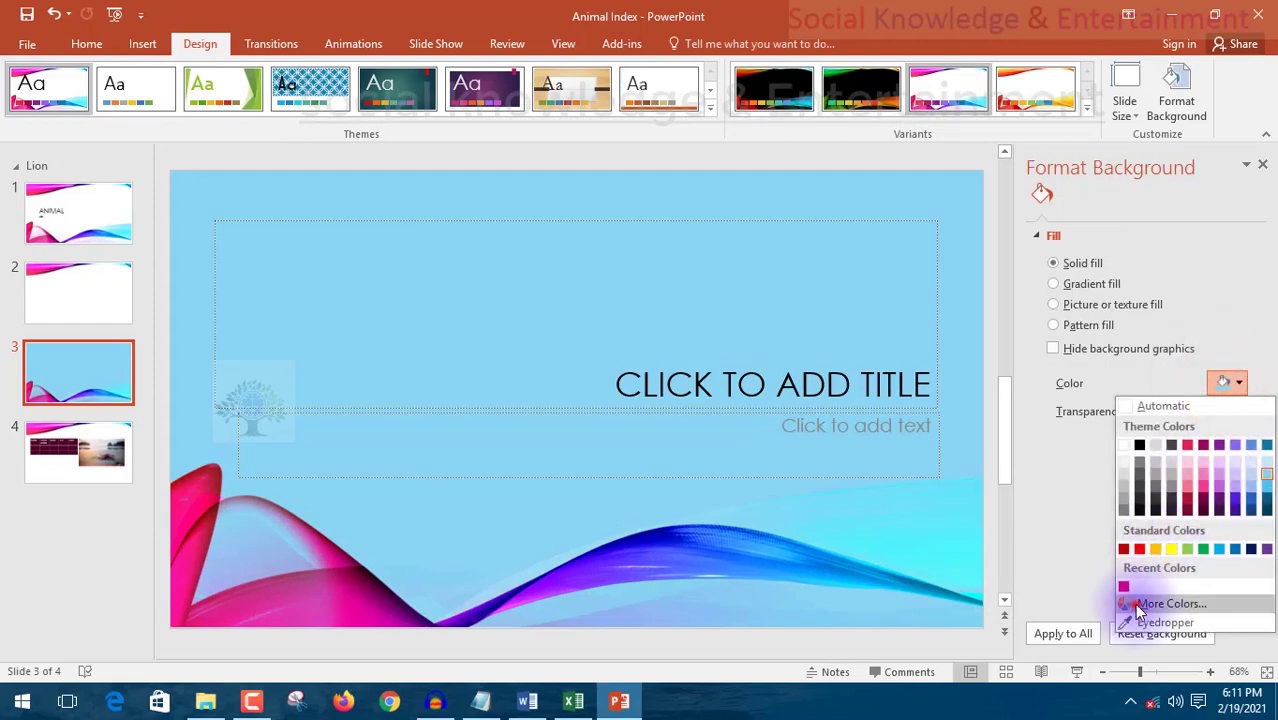
left_click(536, 229)
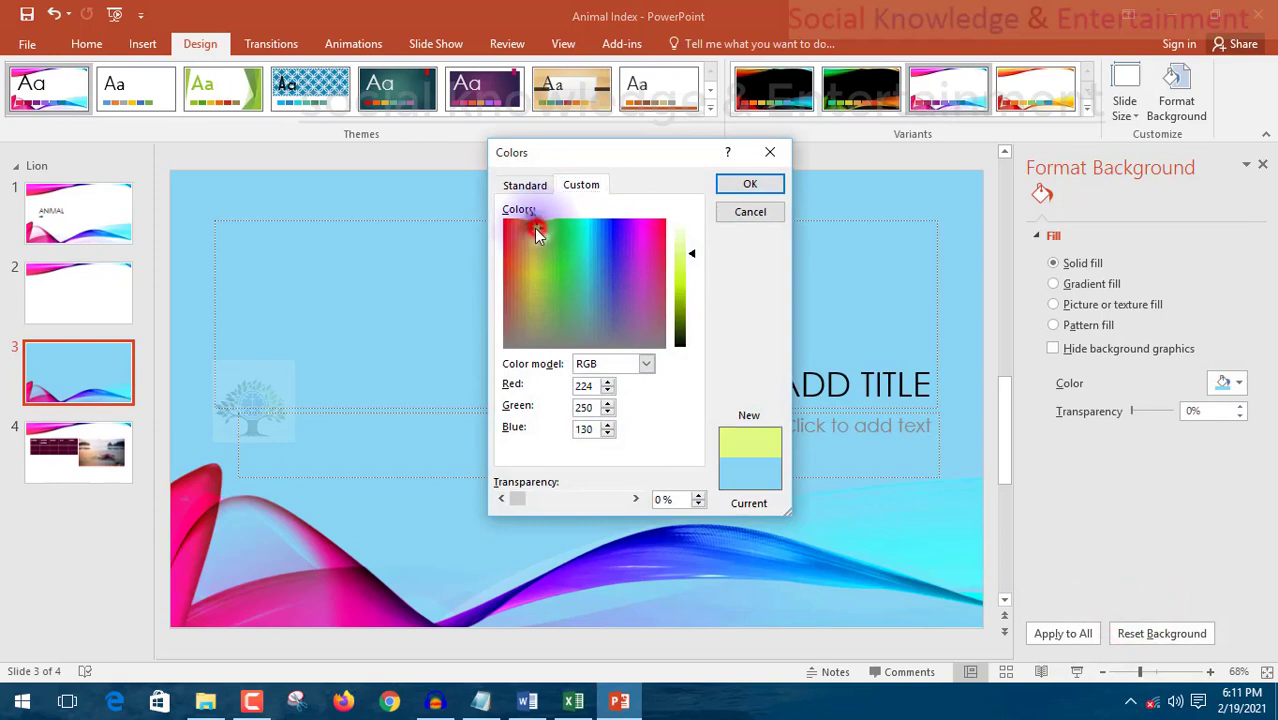
left_click(689, 252)
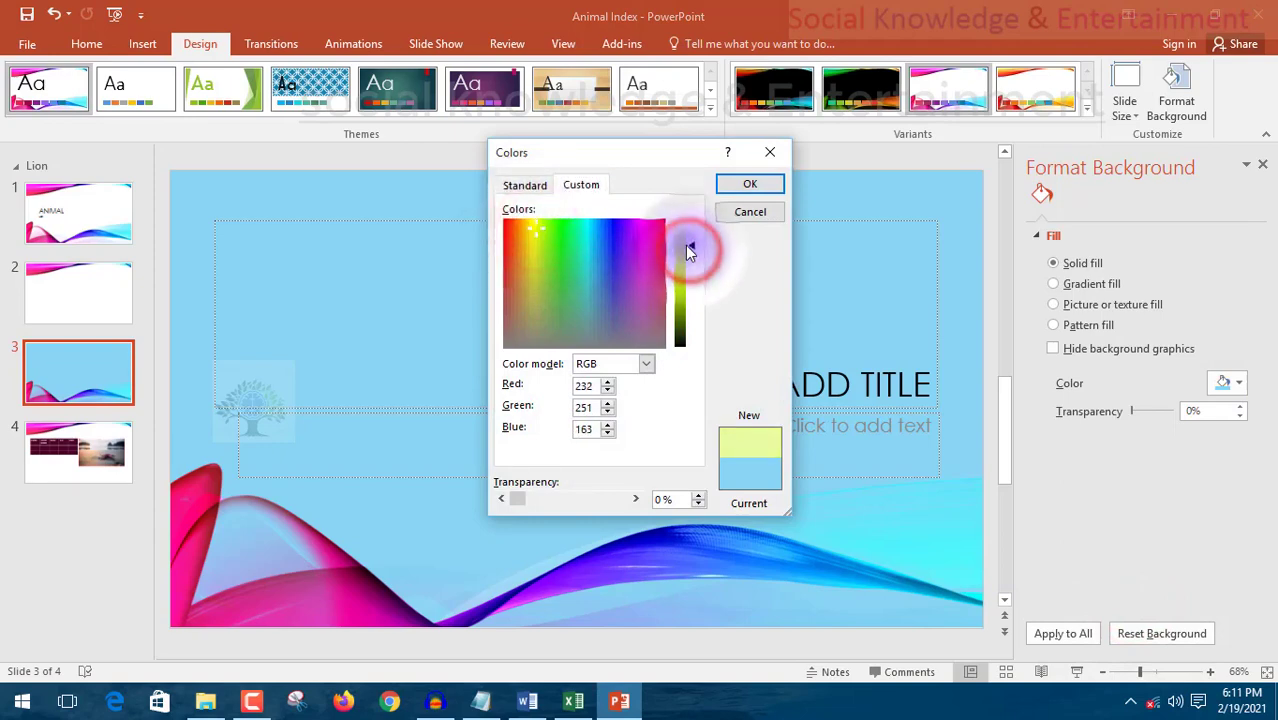
left_click(750, 184)
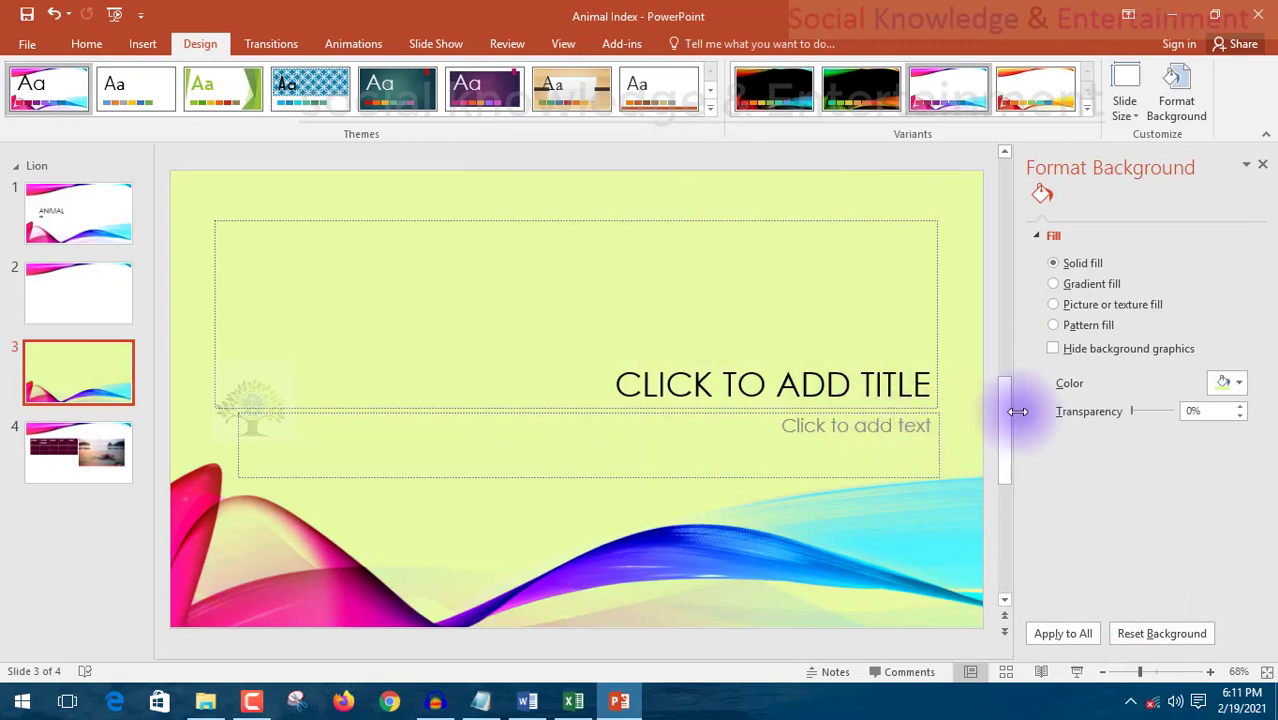
Give slide 3 a linear 90° gradient and reposition its stops from near-white to pink
left_click(1080, 284)
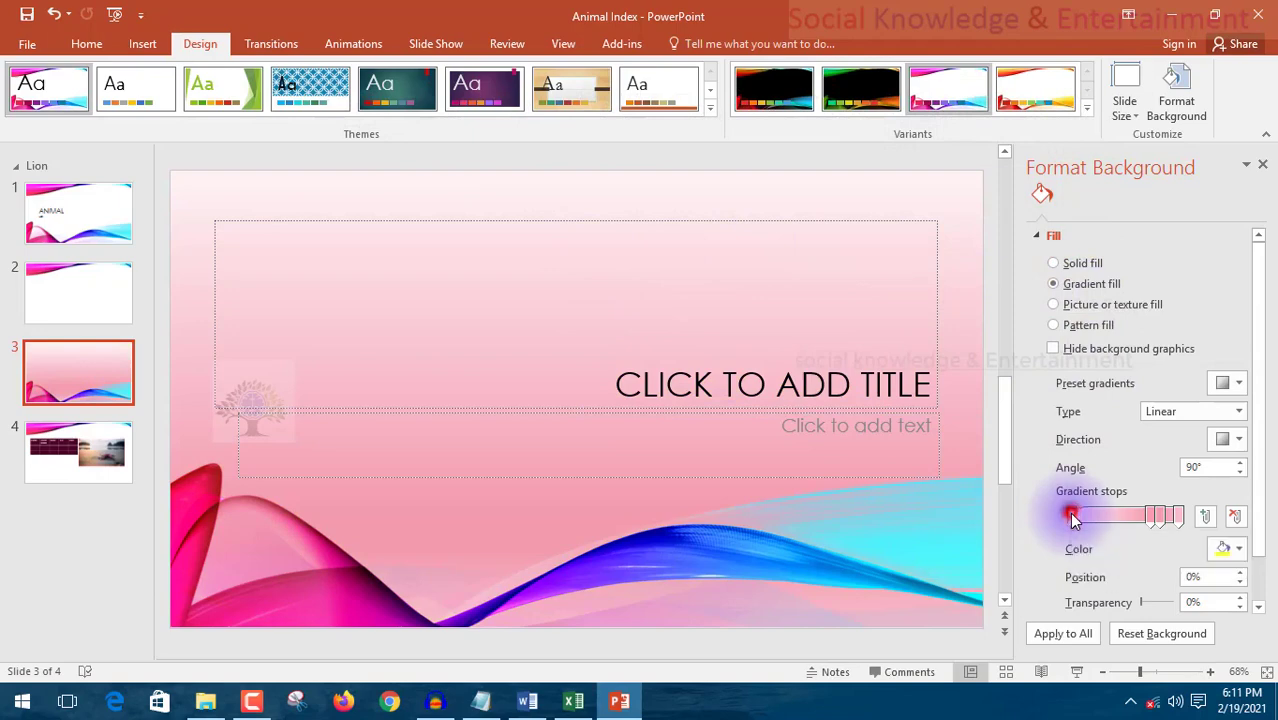
mouse_move(1073, 517)
left_mouse_down()
mouse_move(1166, 522)
mouse_move(1070, 520)
left_mouse_up()
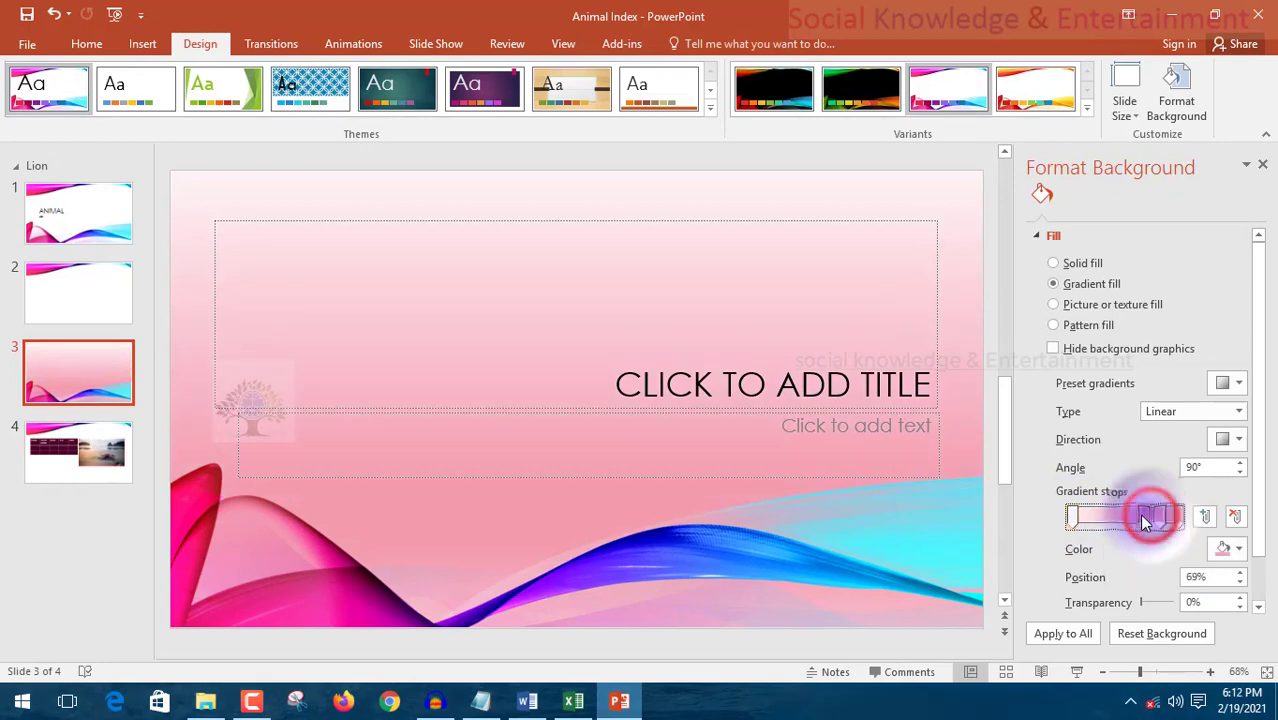
mouse_move(1155, 520)
left_mouse_down()
mouse_move(1087, 522)
mouse_move(1162, 520)
left_mouse_up()
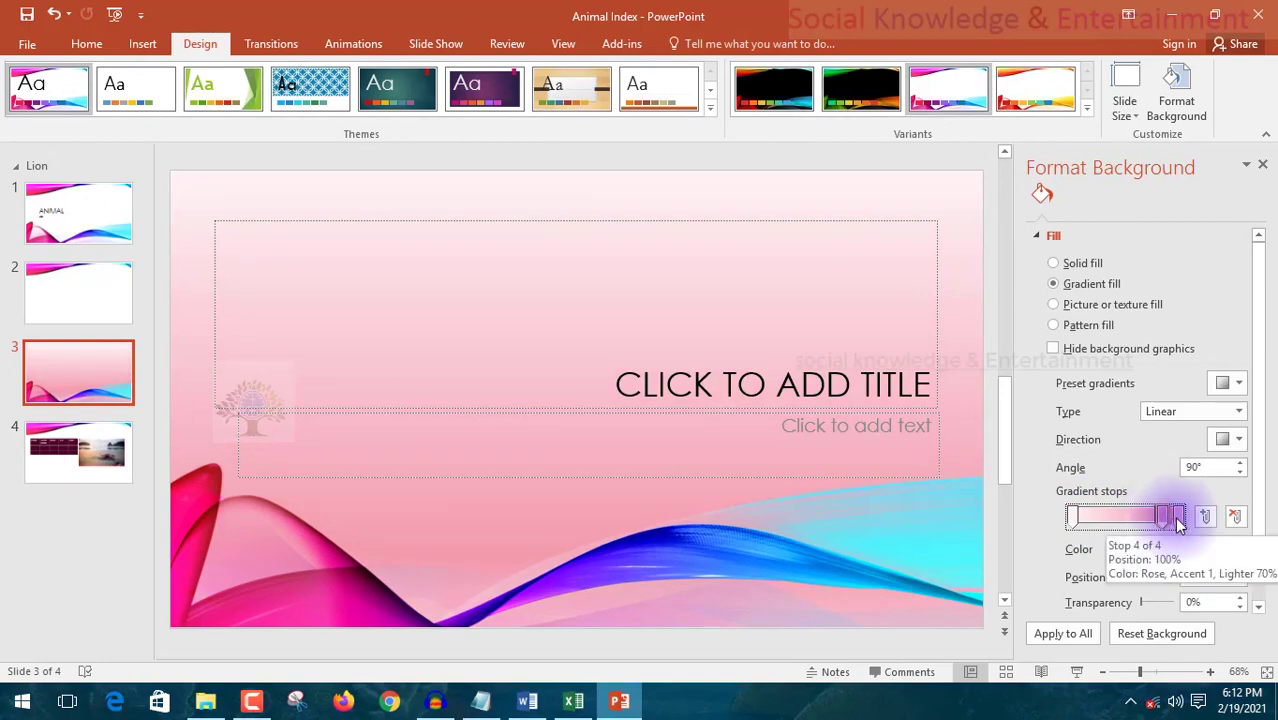
left_click_drag(1181, 526, 1204, 516)
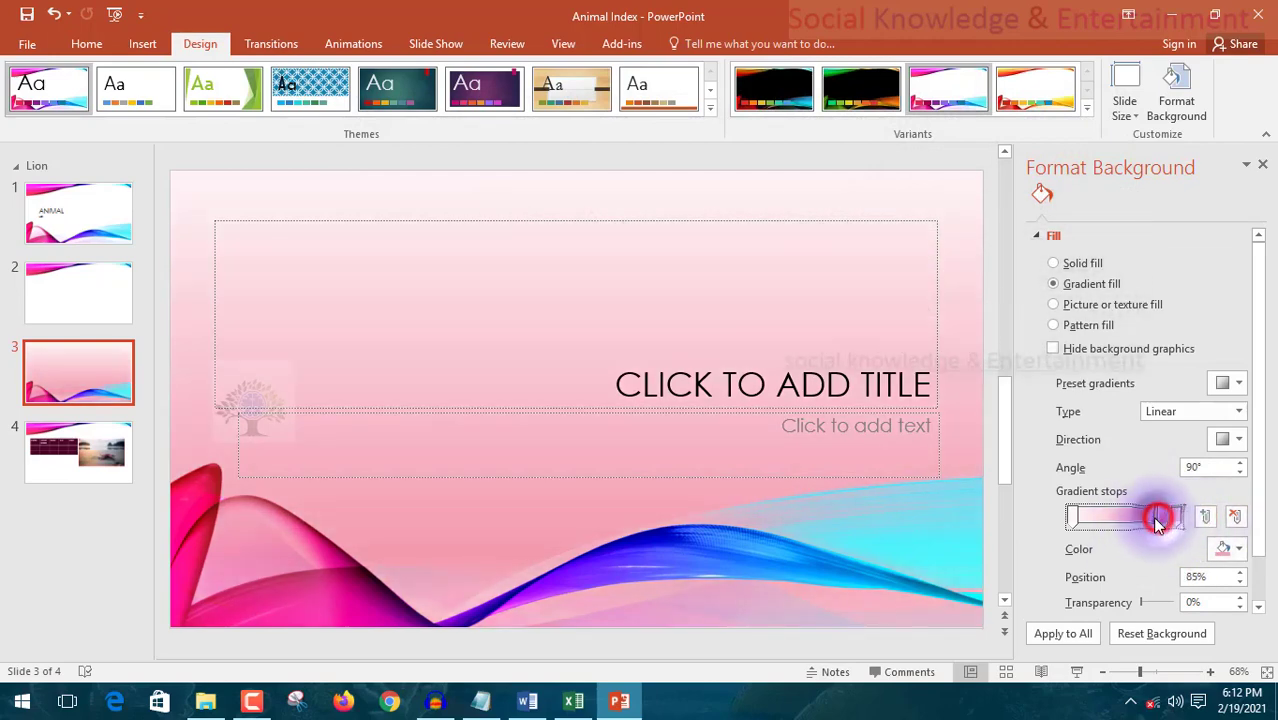
mouse_move(1158, 522)
left_mouse_down()
mouse_move(1078, 520)
mouse_move(1213, 535)
left_mouse_up()
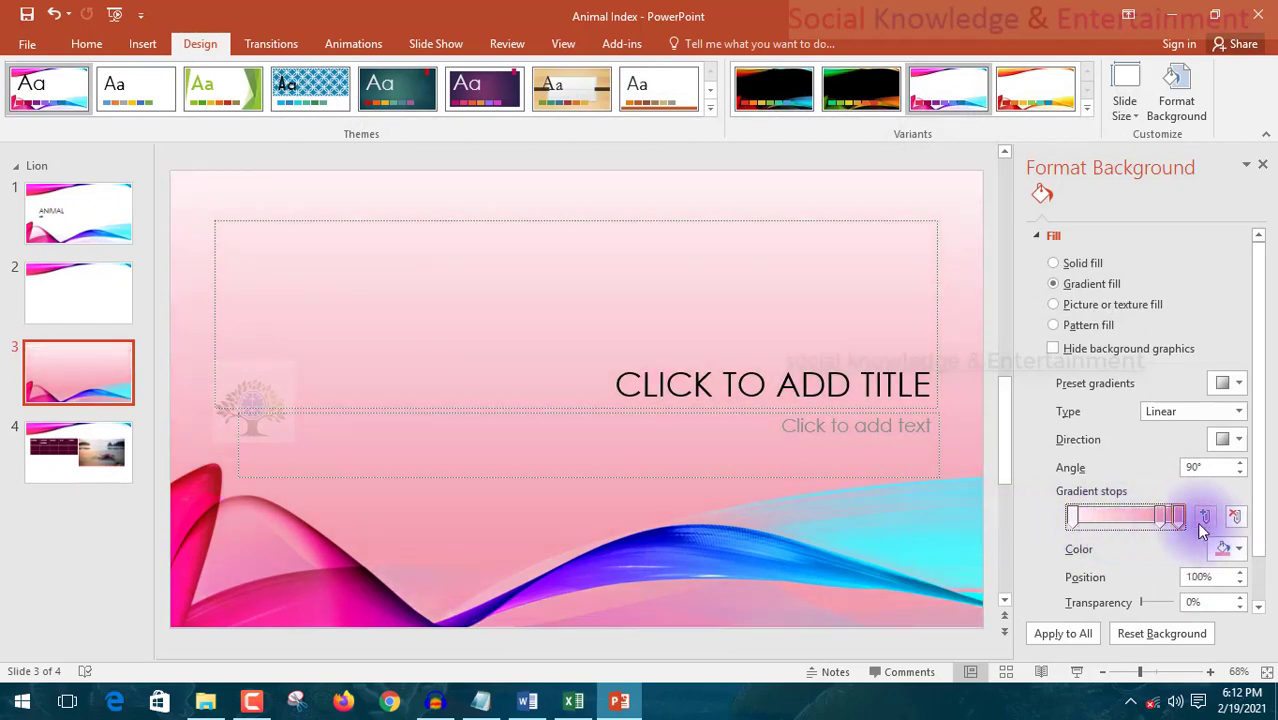
mouse_move(1160, 521)
left_mouse_down()
mouse_move(1143, 521)
mouse_move(1190, 521)
left_mouse_up()
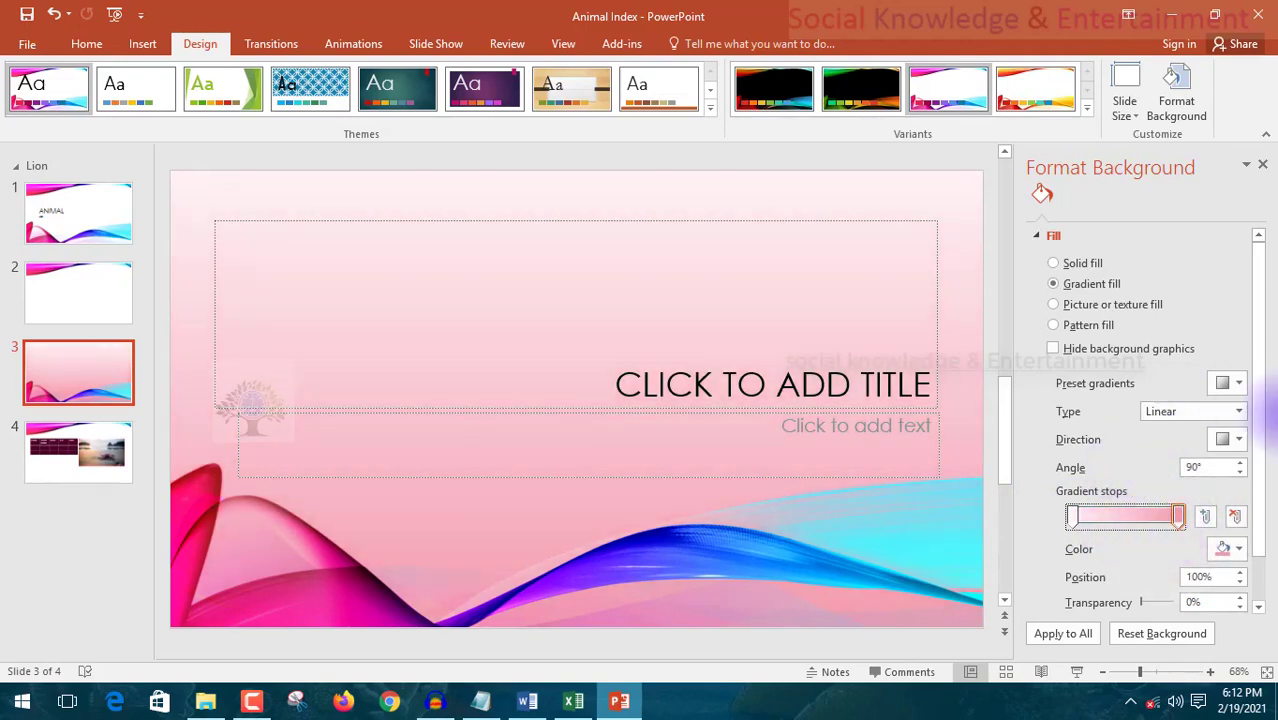
left_click(1236, 439)
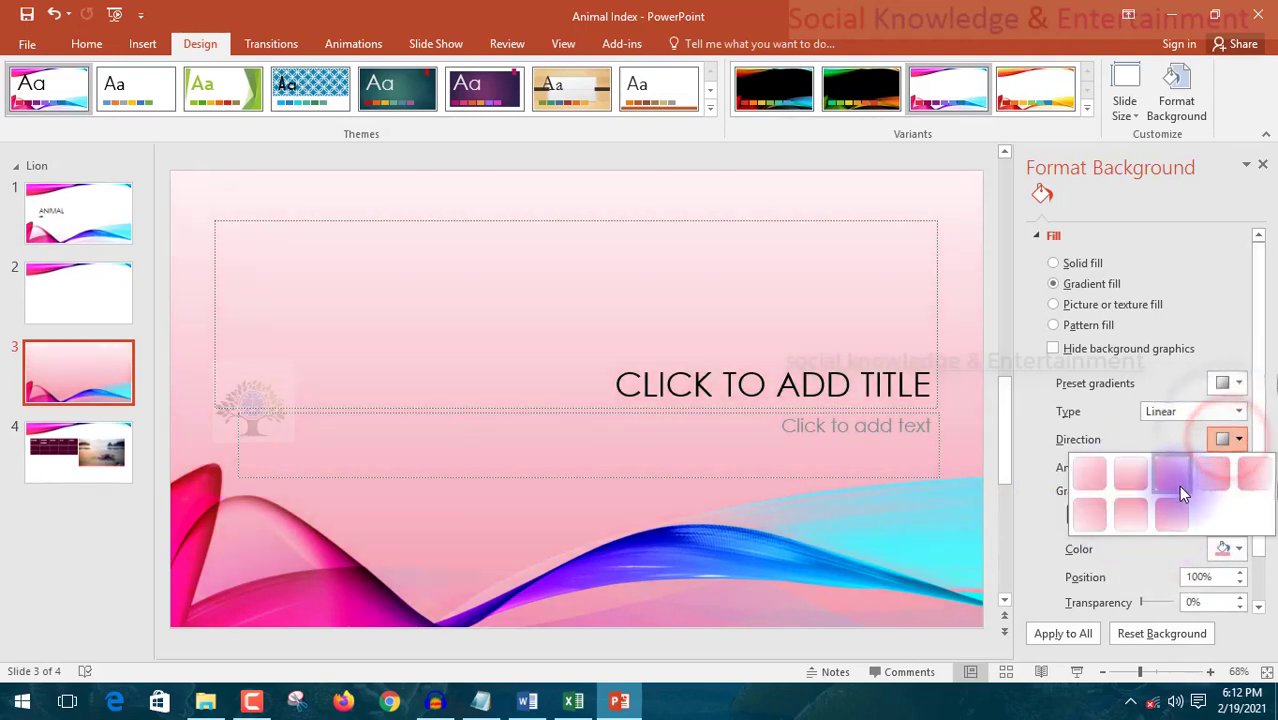
left_click(1248, 482)
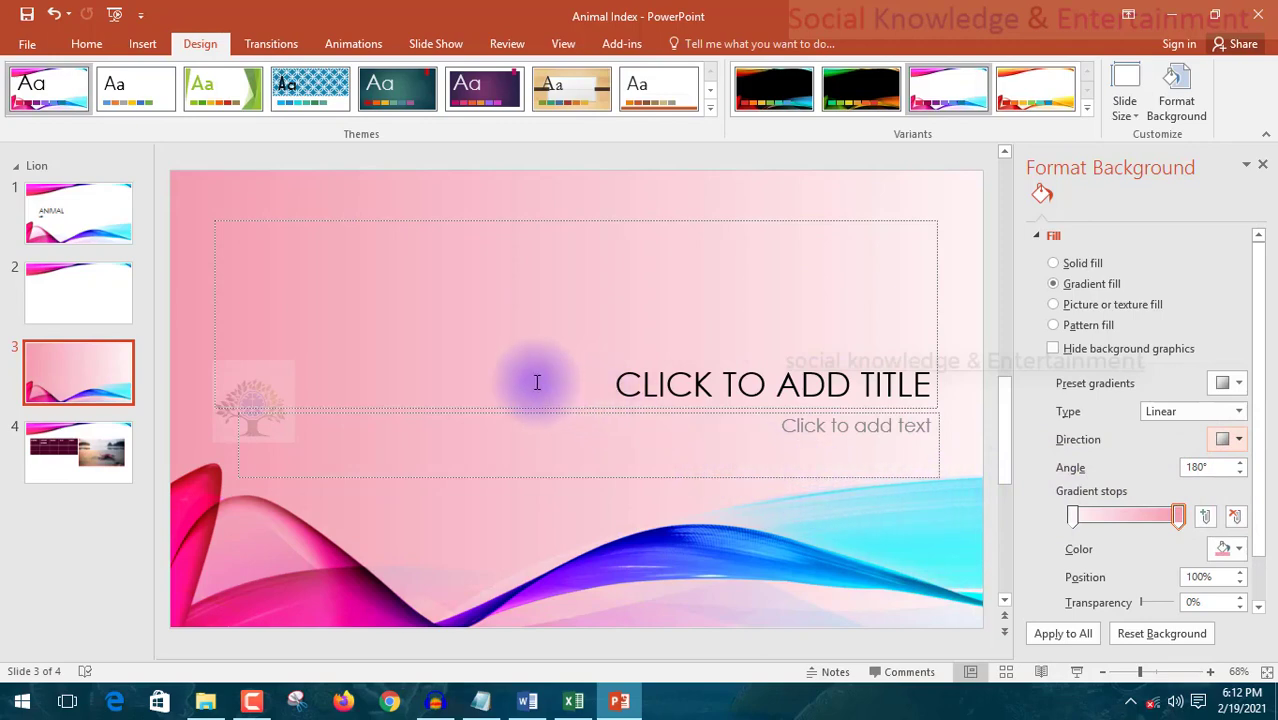
left_click(1226, 443)
left_click(1199, 487)
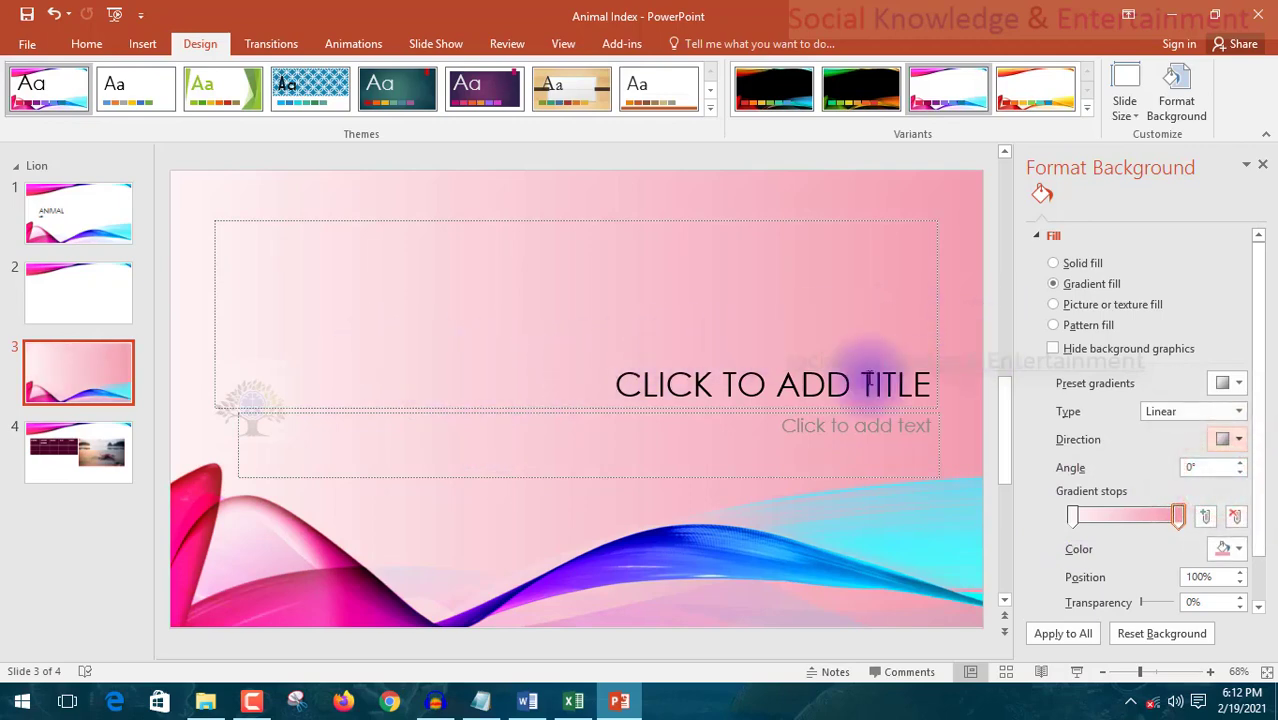
left_click(1236, 438)
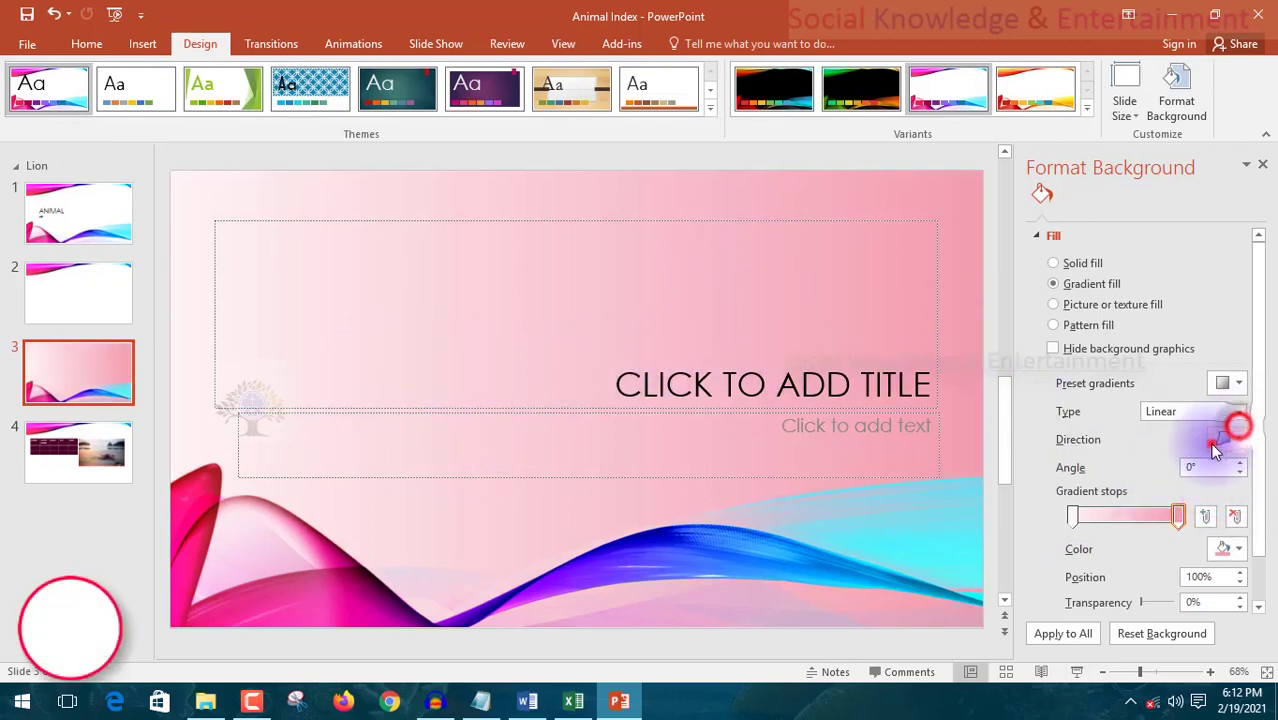
left_click(1128, 483)
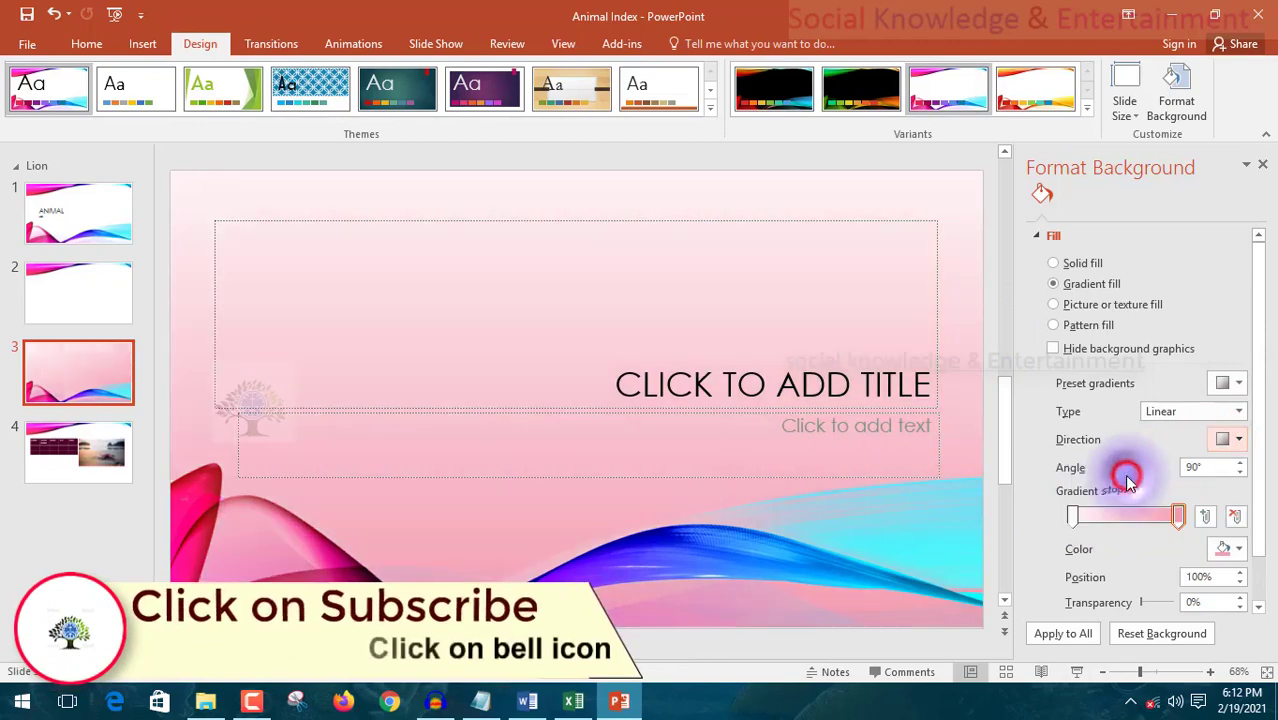
left_click(1234, 440)
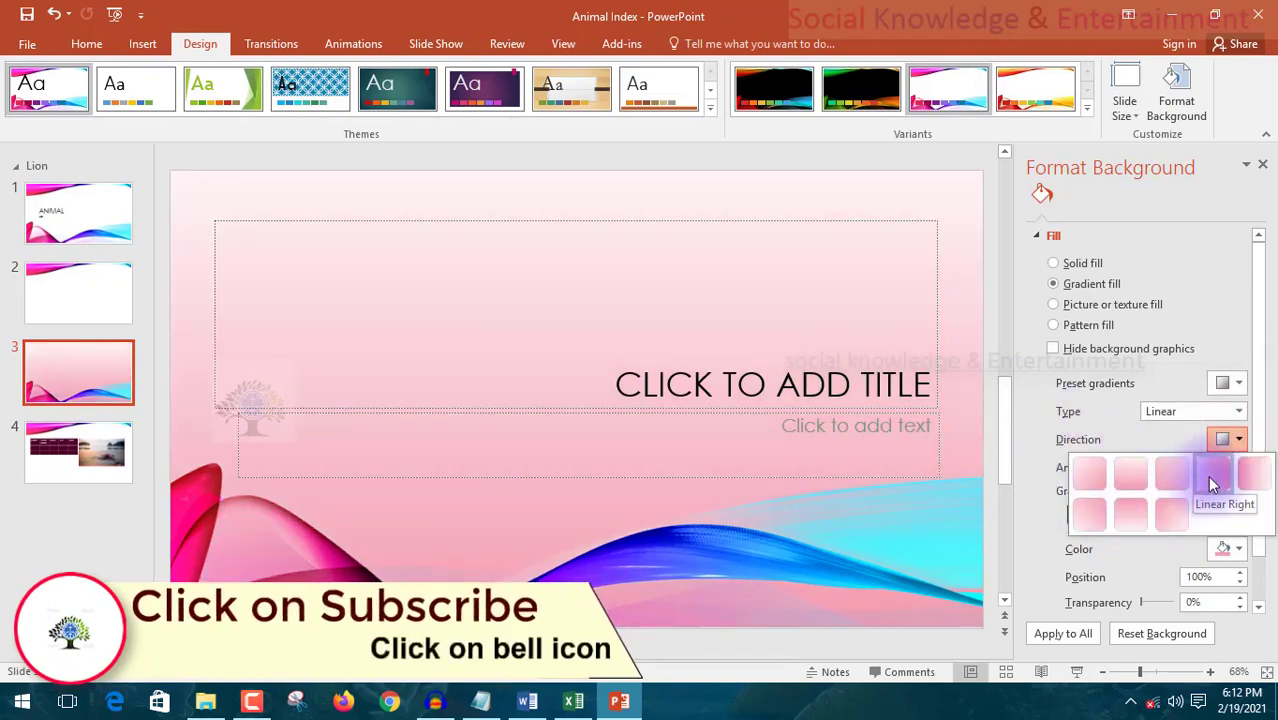
left_click(1090, 484)
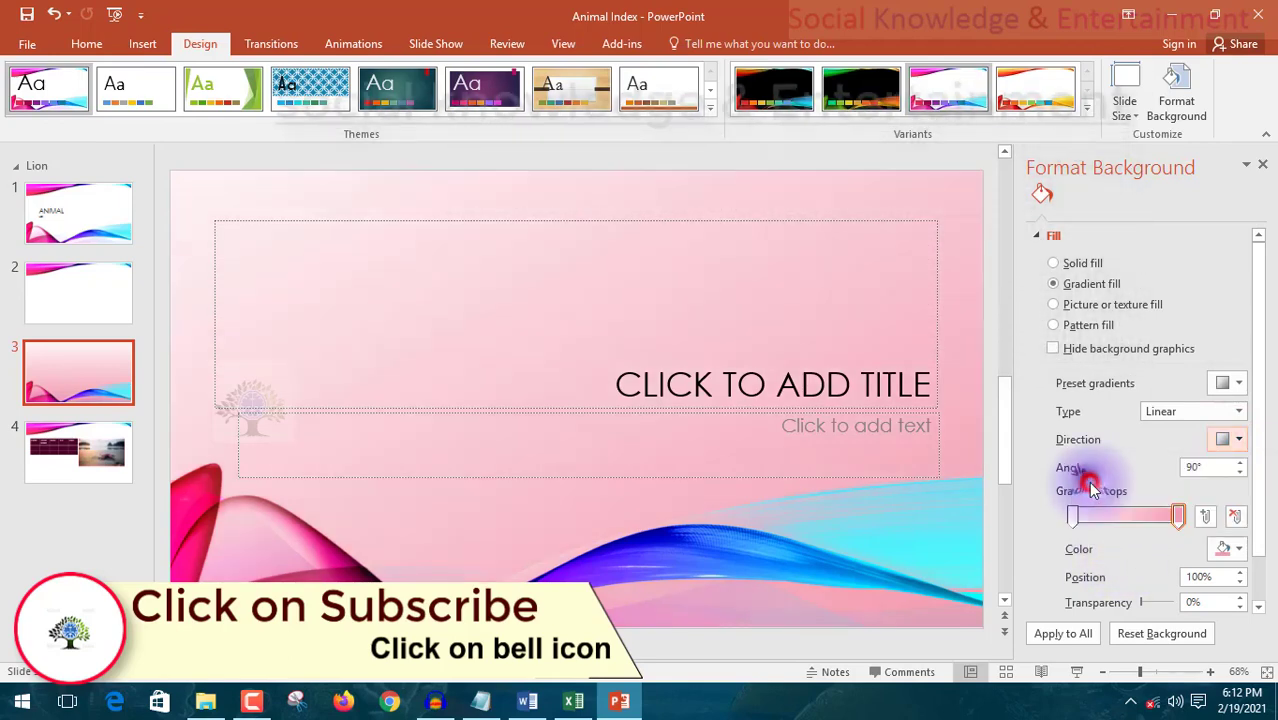
left_click(1238, 442)
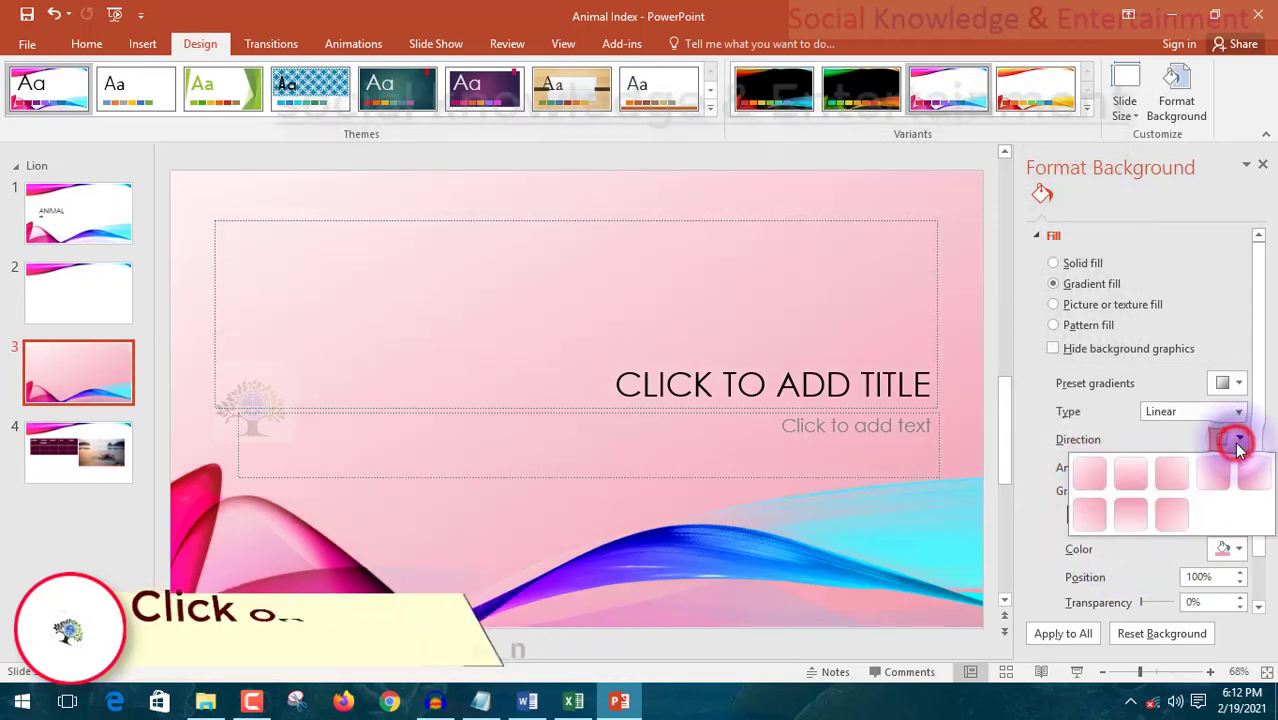
left_click(1163, 462)
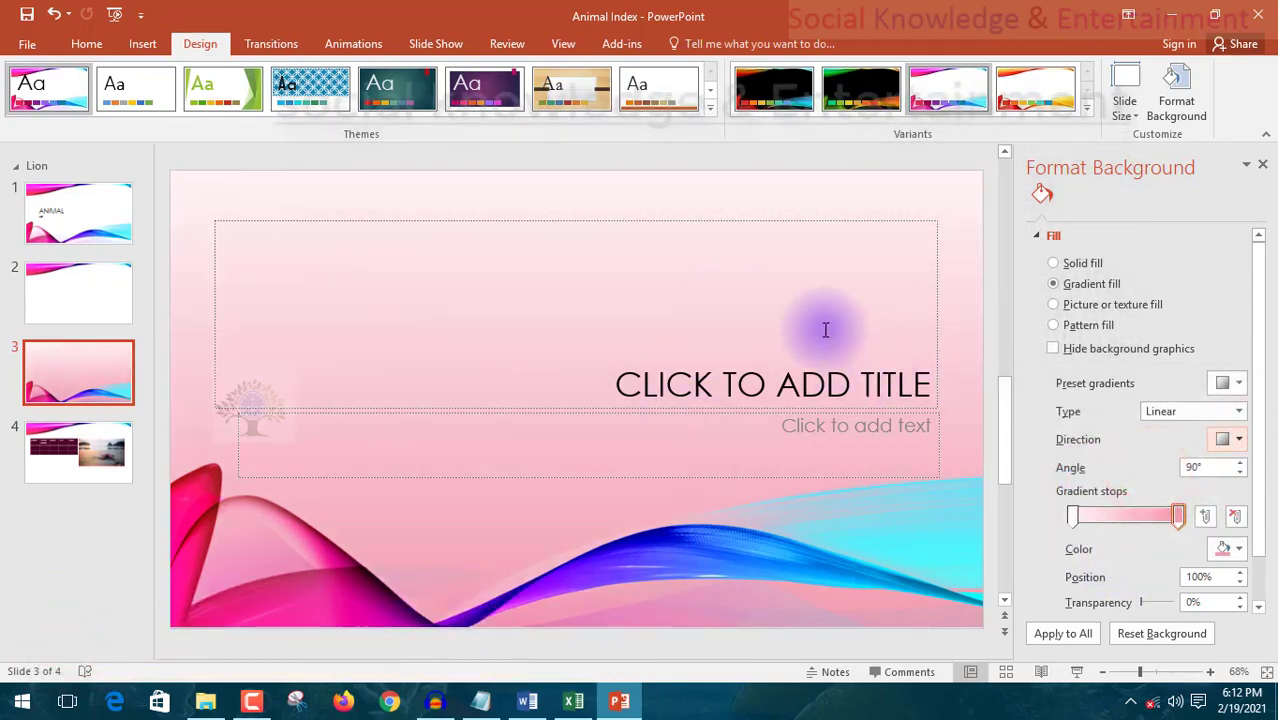
Try the teal and purple preset gradients, then apply the light pink preset
left_click(1222, 384)
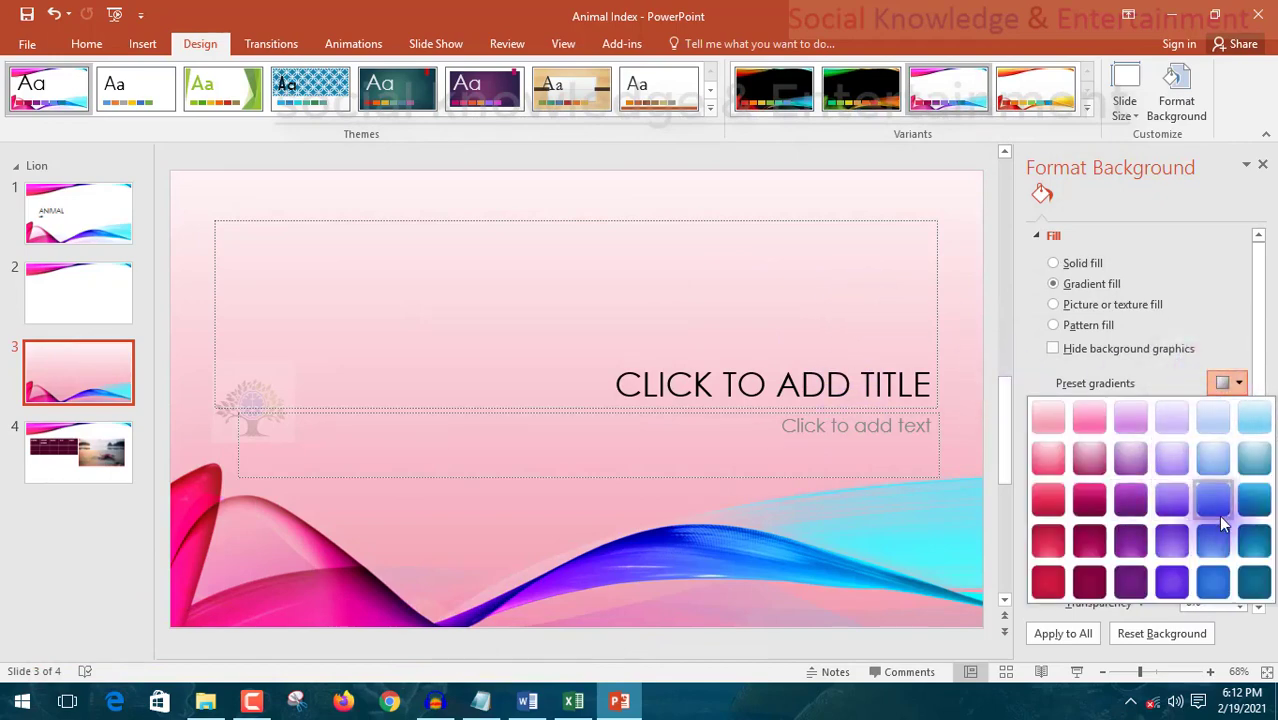
left_click(1254, 466)
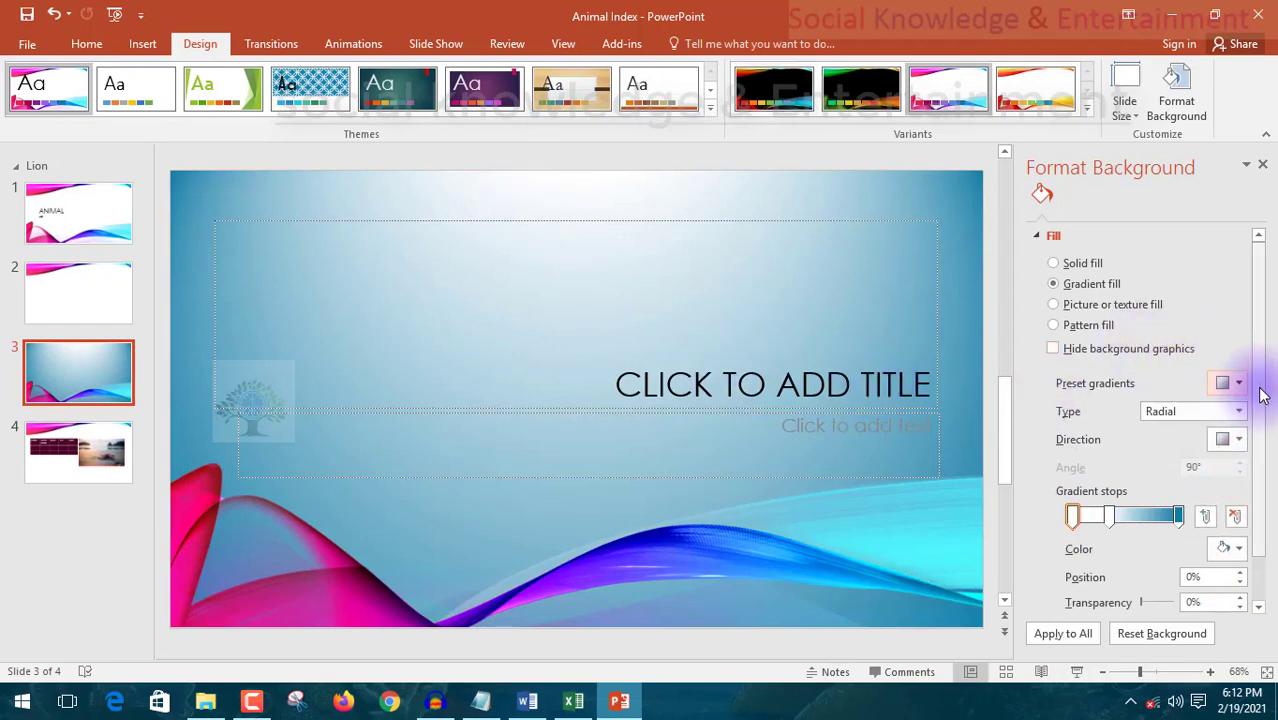
left_click(1222, 386)
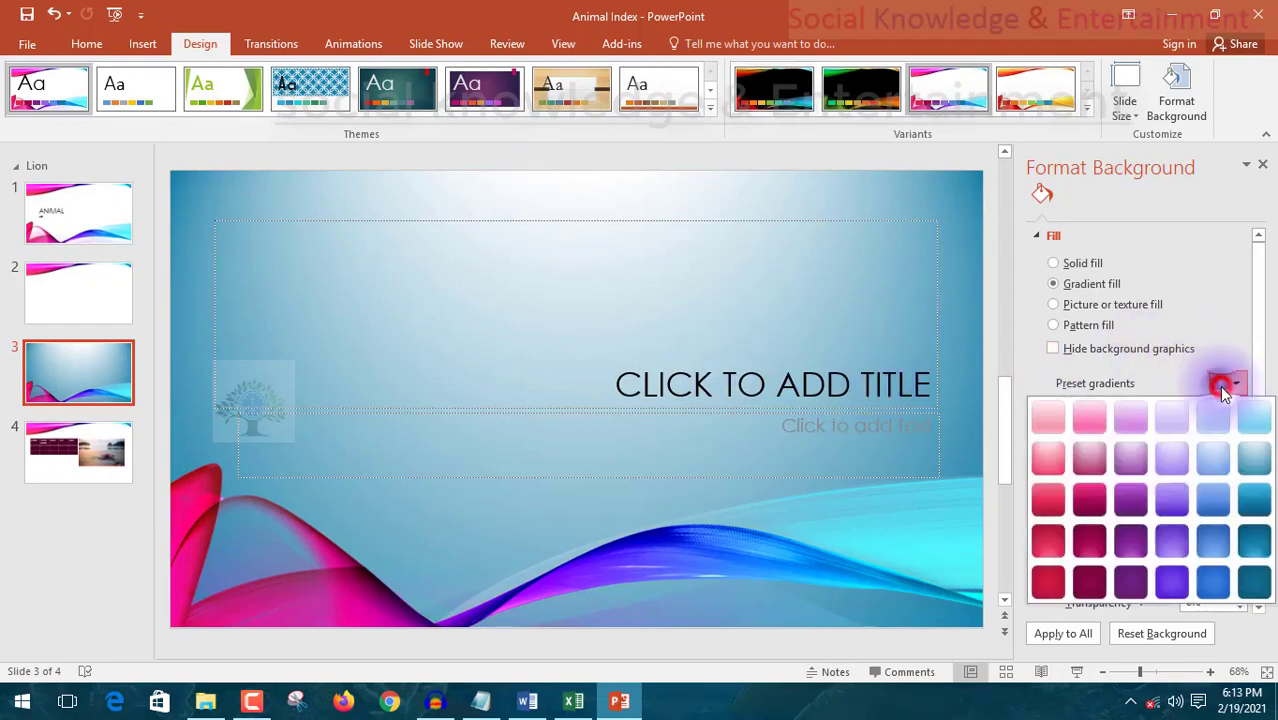
left_click(1121, 458)
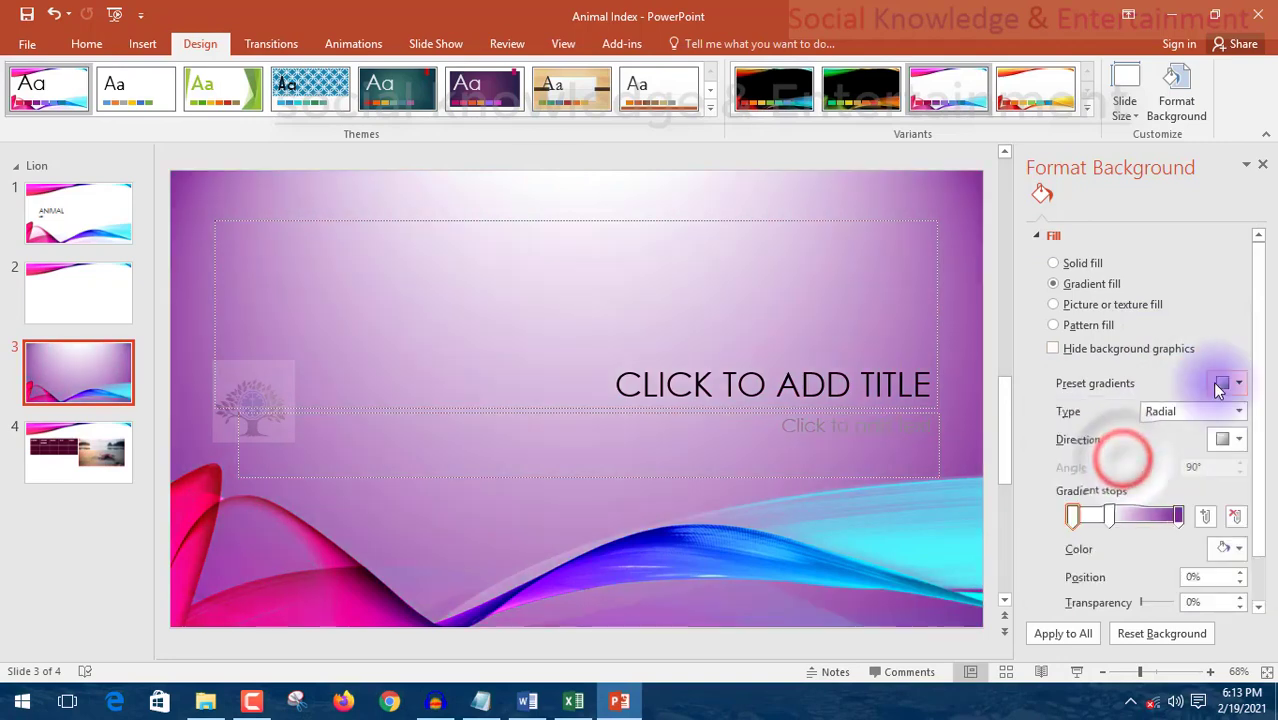
left_click(1224, 385)
left_click(1044, 420)
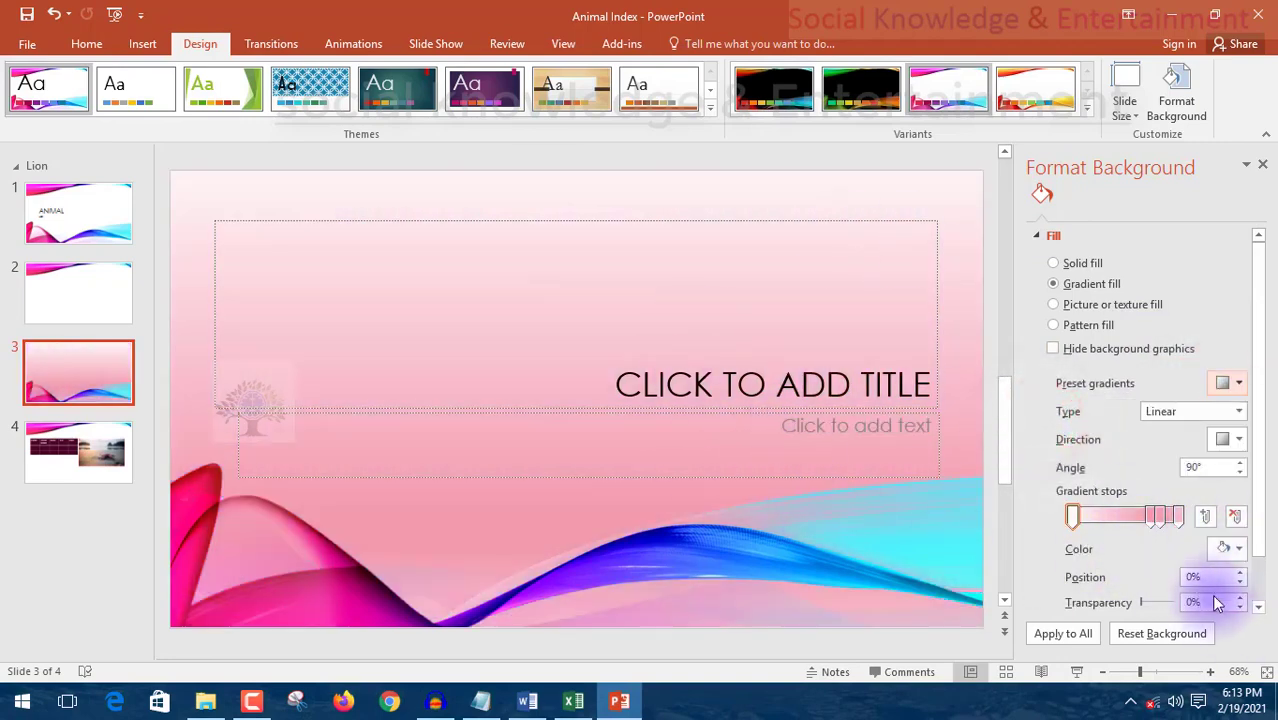
Set the first gradient stop's transparency to 100%
left_click_drag(1257, 522, 1257, 537)
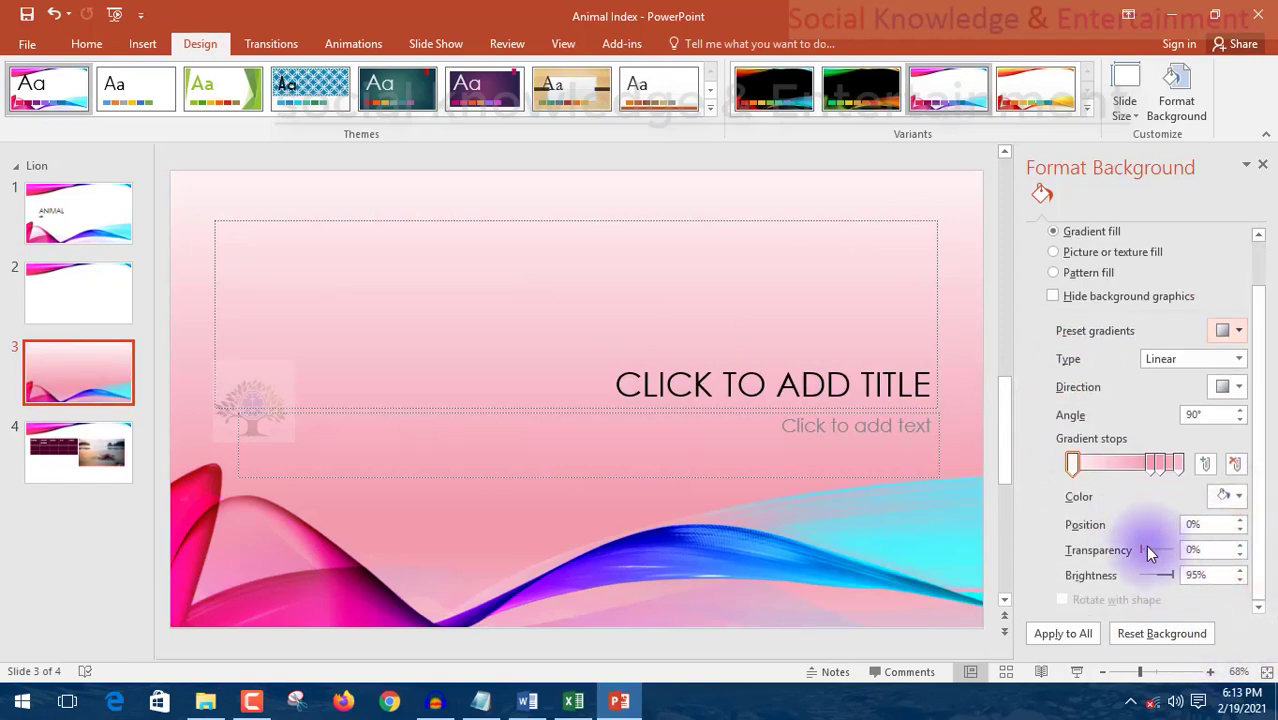
left_click_drag(1146, 551, 1172, 557)
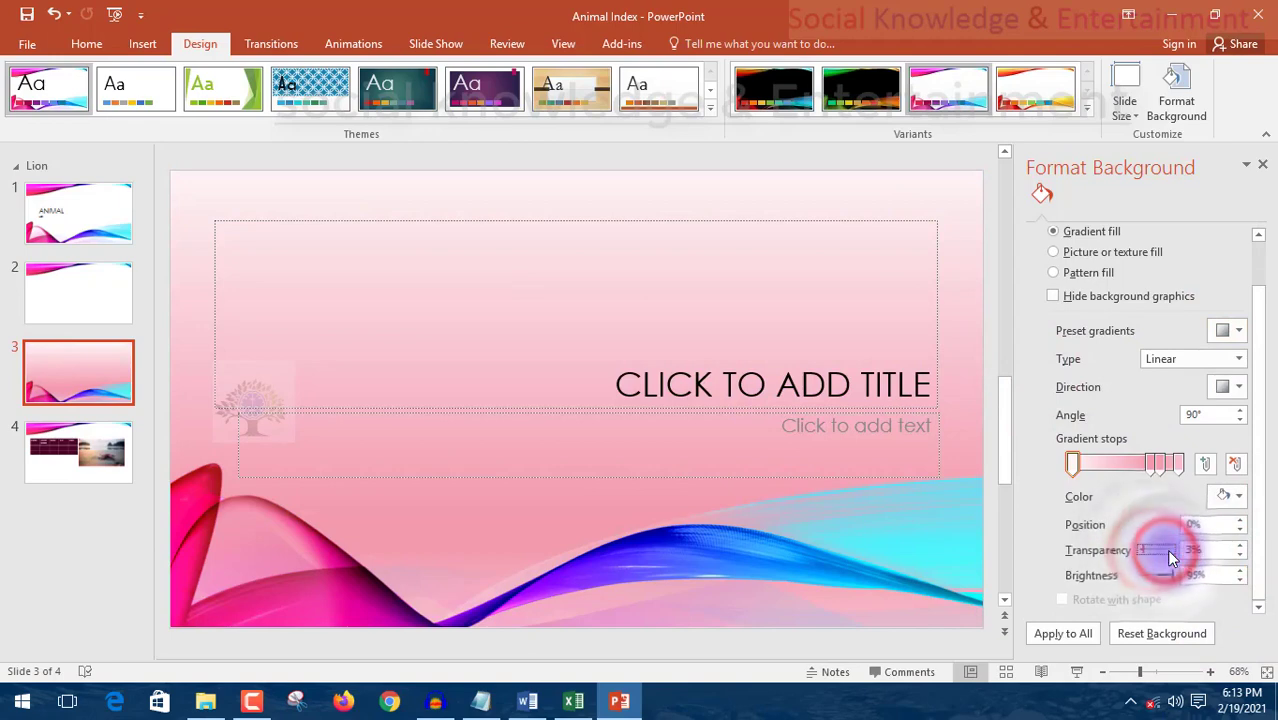
left_click_drag(1172, 557, 1146, 549)
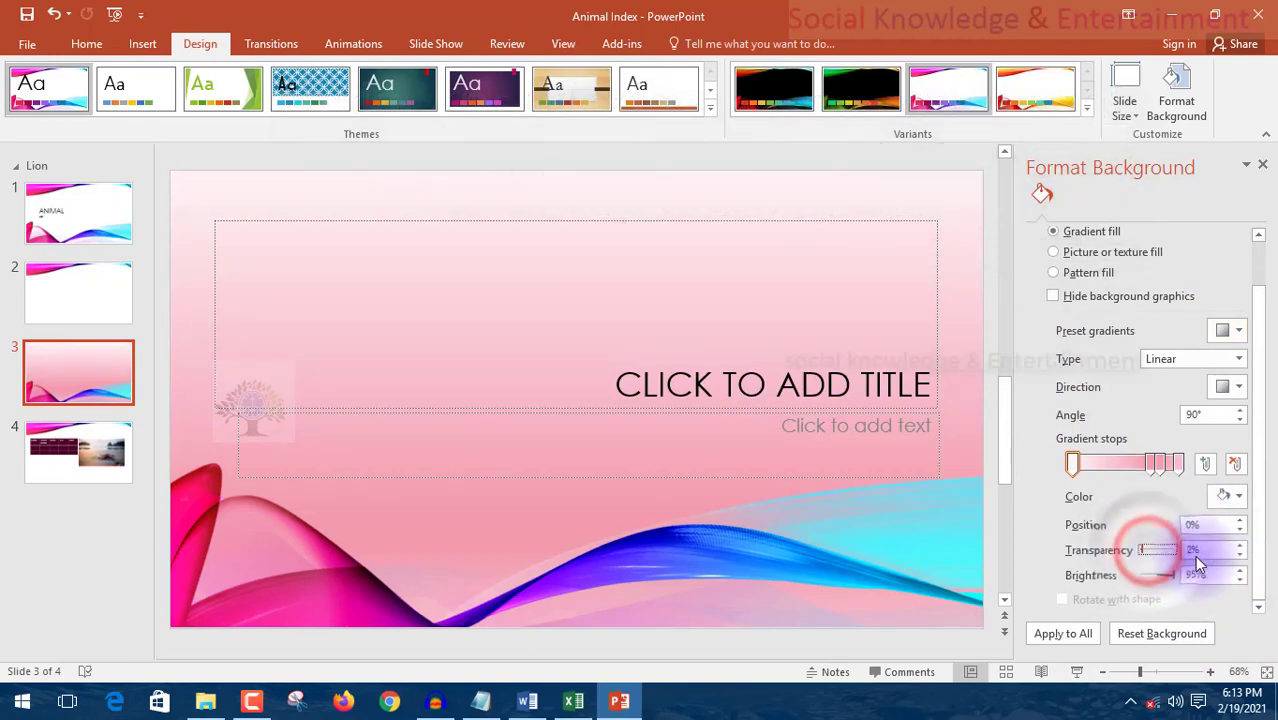
key("End")
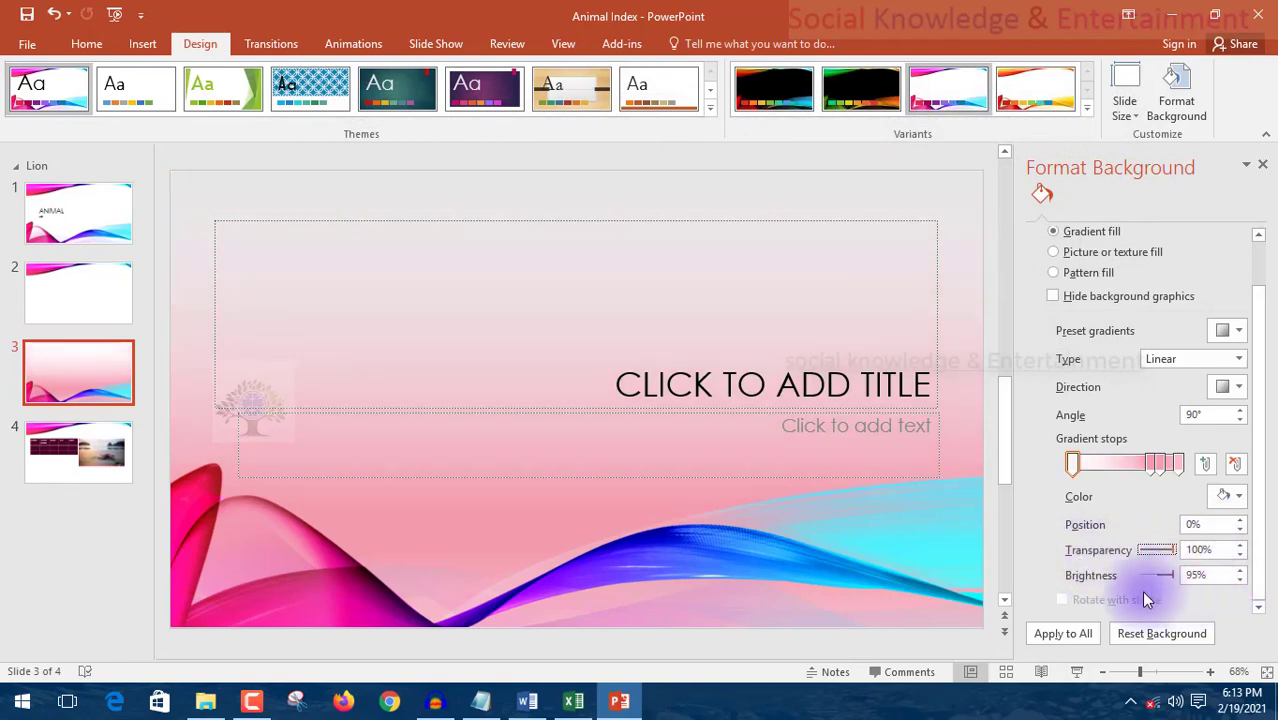
left_click(1079, 633)
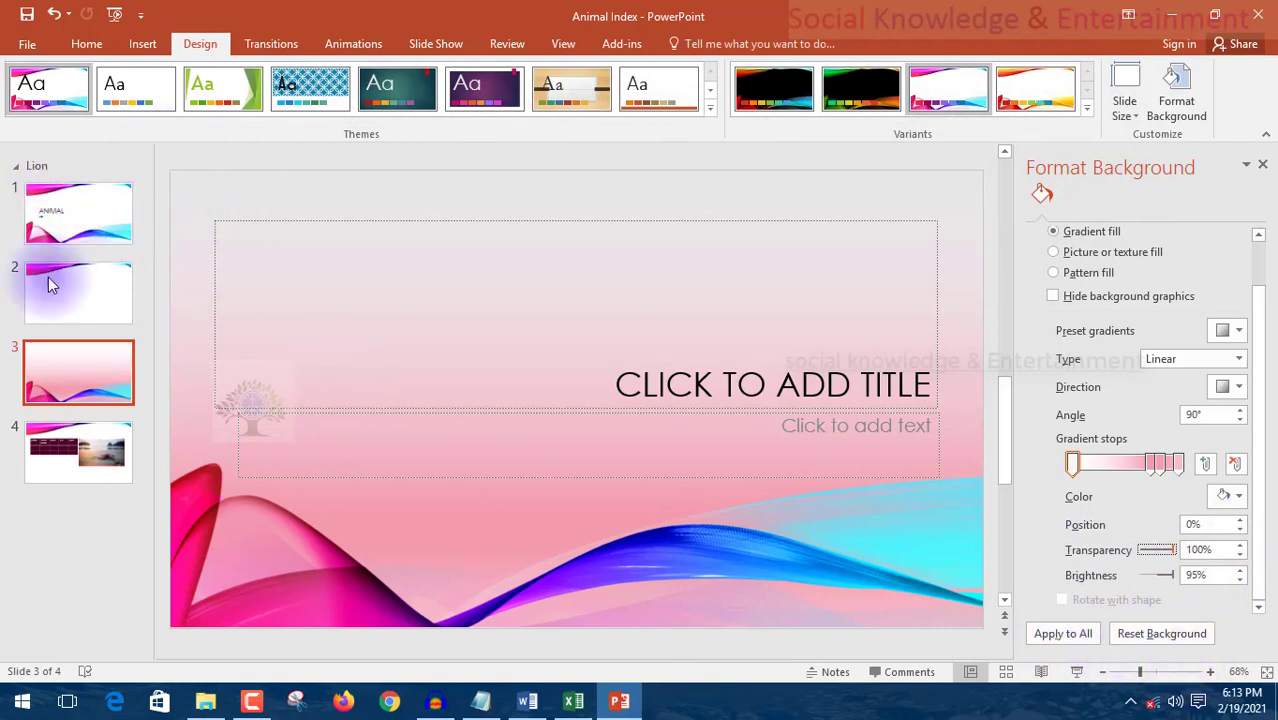
Make slide 2's background solid yellow, then change it to a gradient fill
left_click(71, 328)
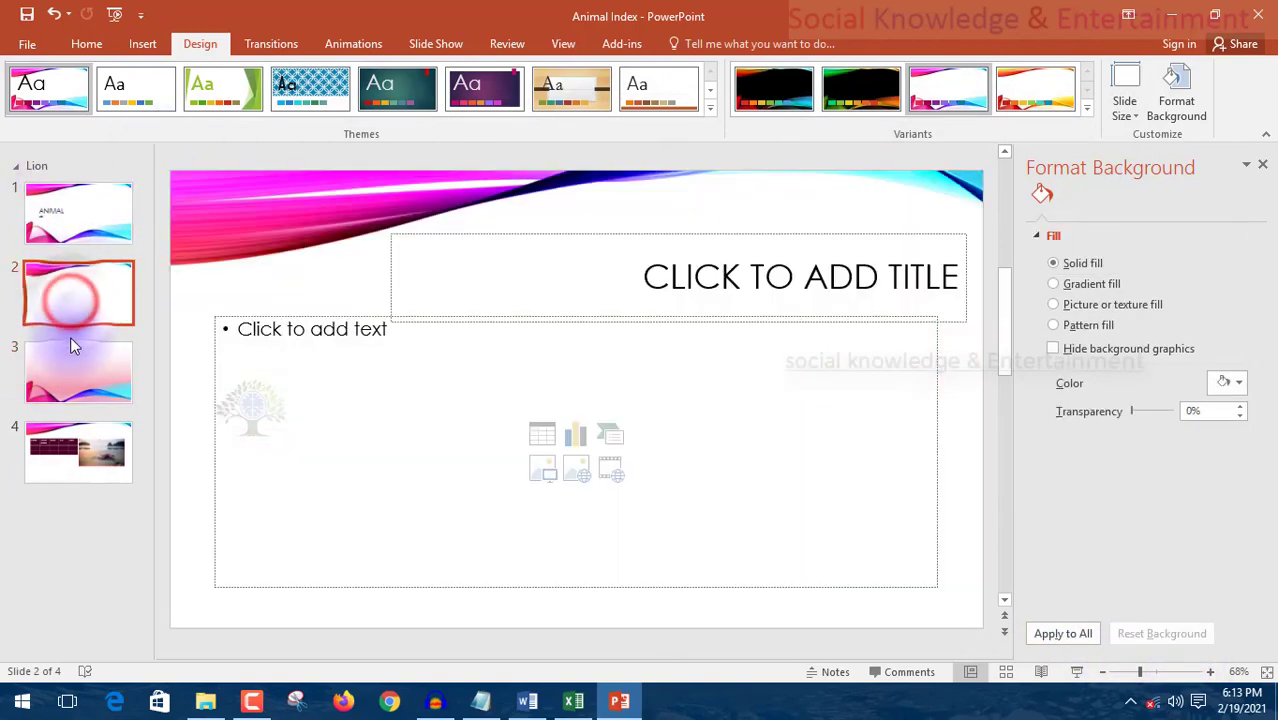
left_click(113, 372)
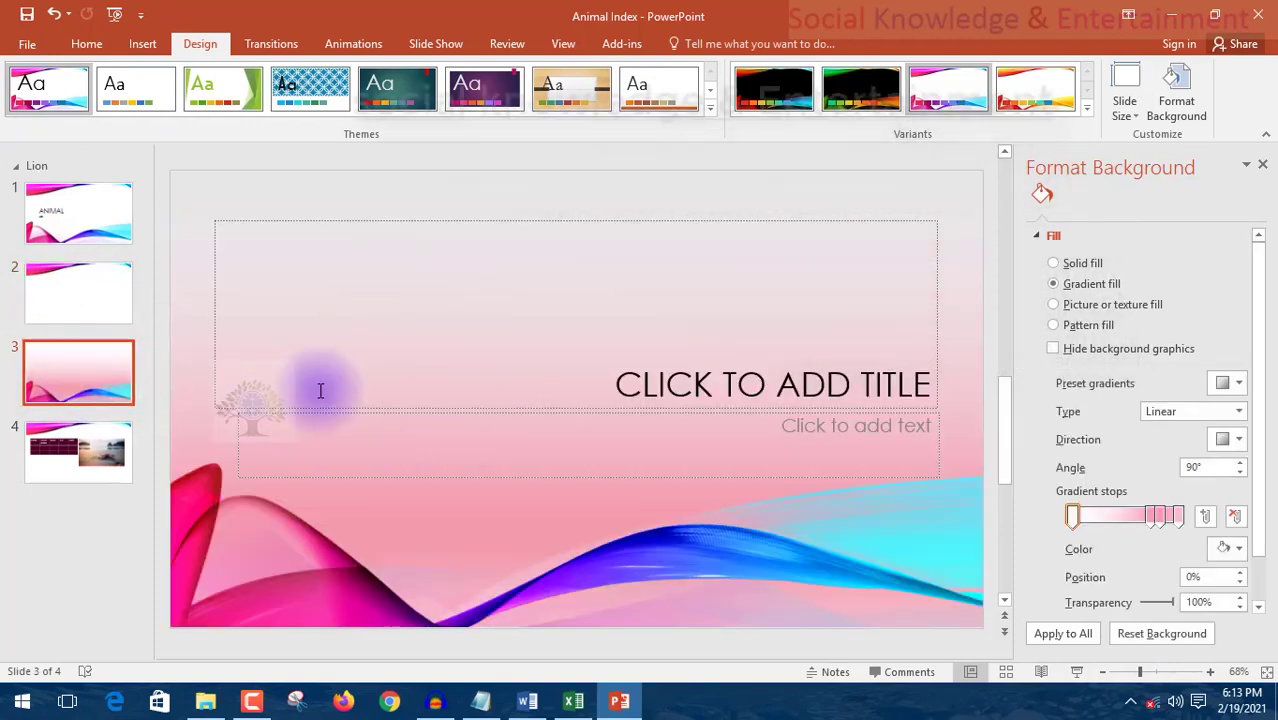
left_click(81, 283)
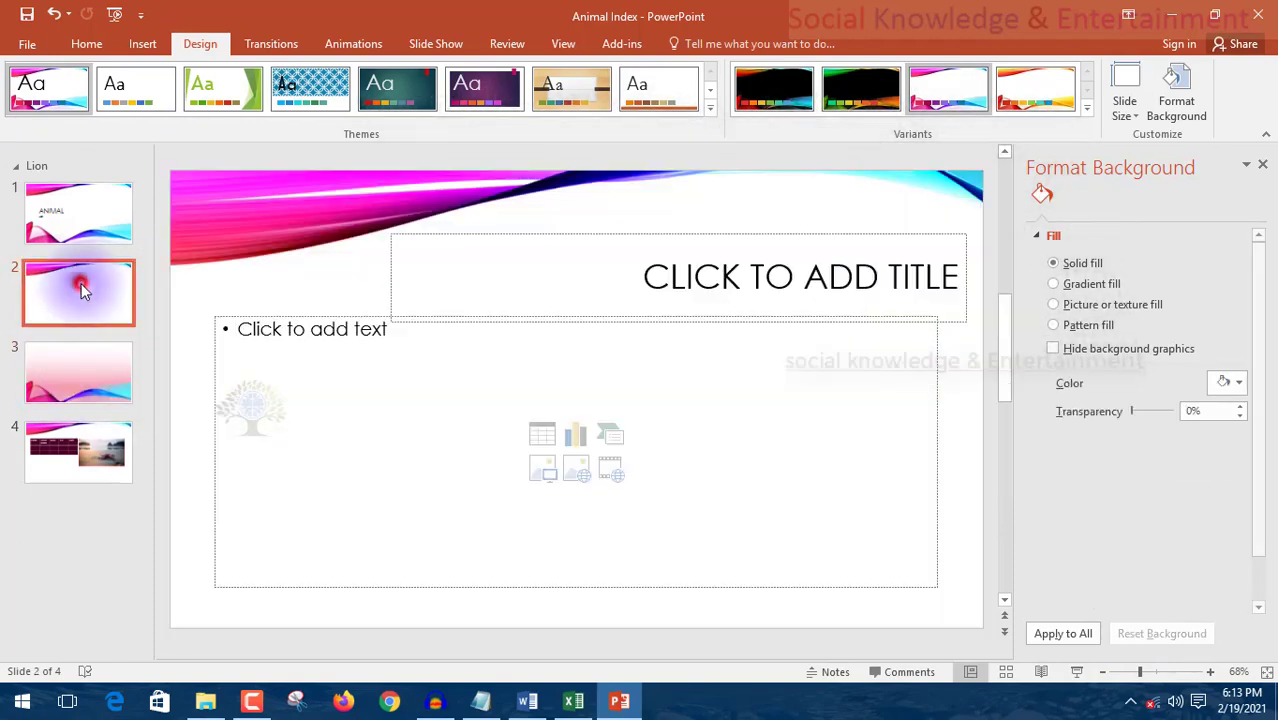
left_click(1228, 382)
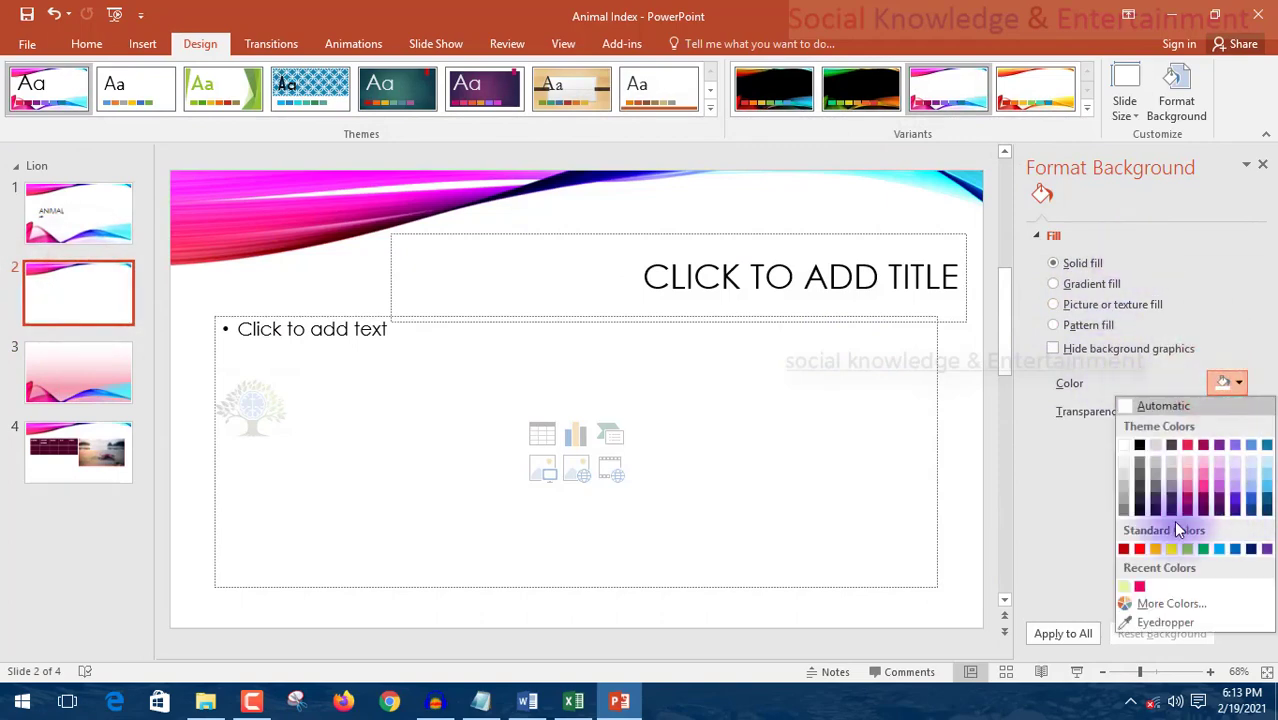
left_click(1171, 548)
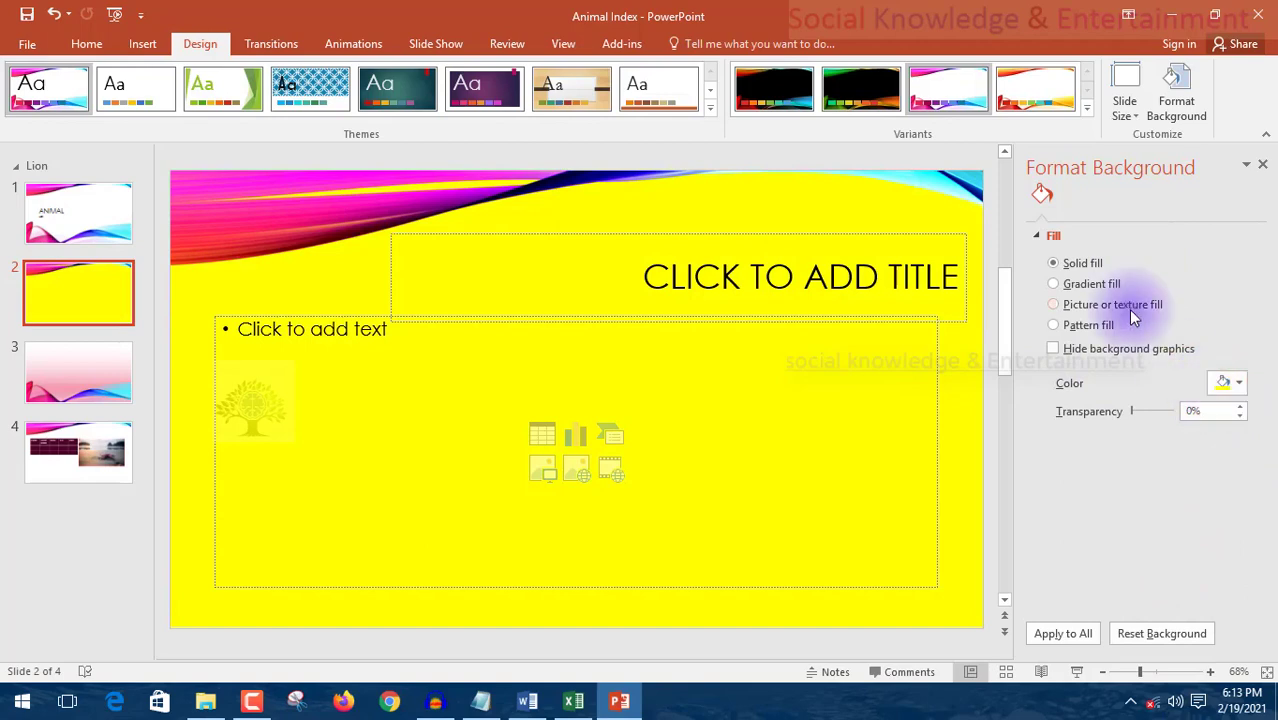
left_click(1111, 277)
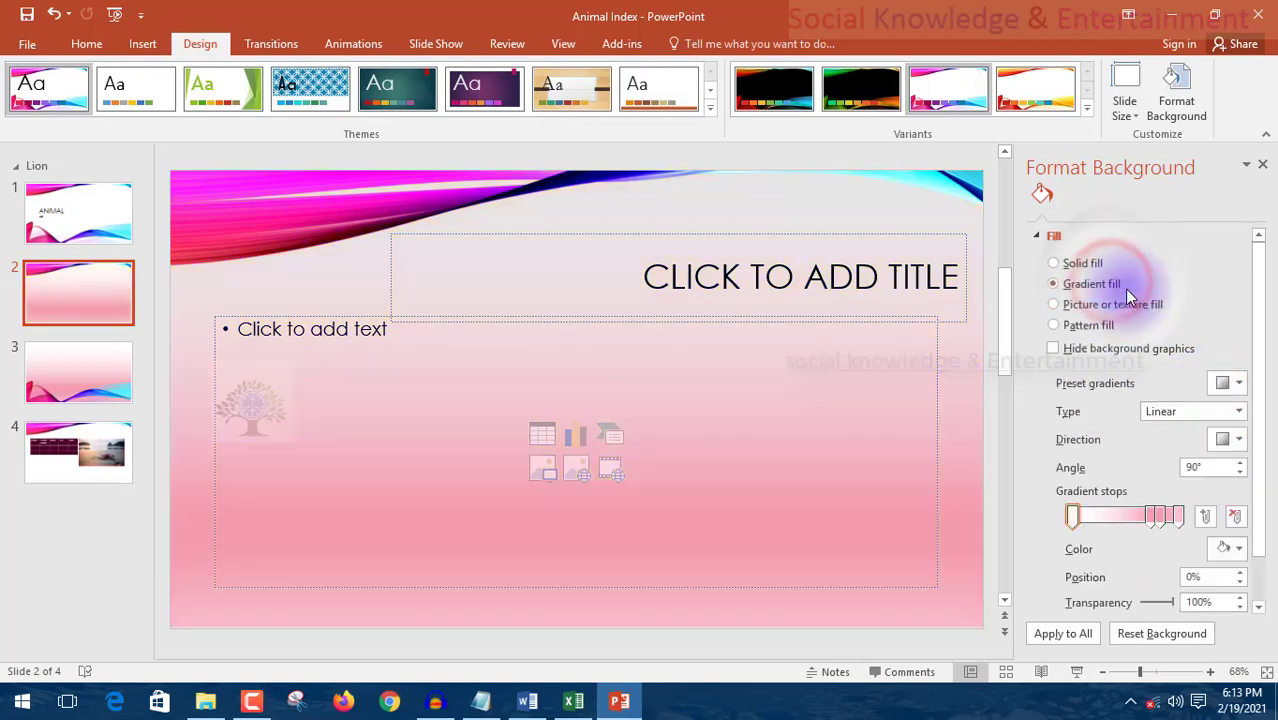
left_click(1229, 445)
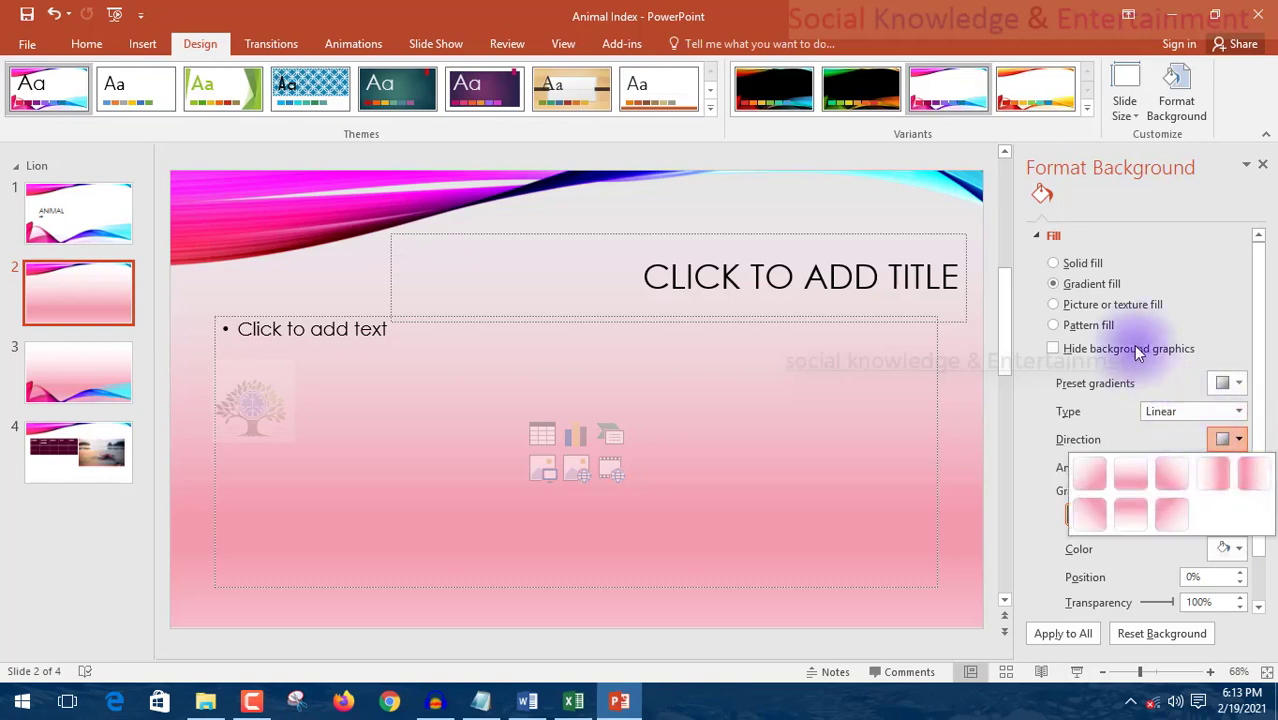
left_click(1217, 285)
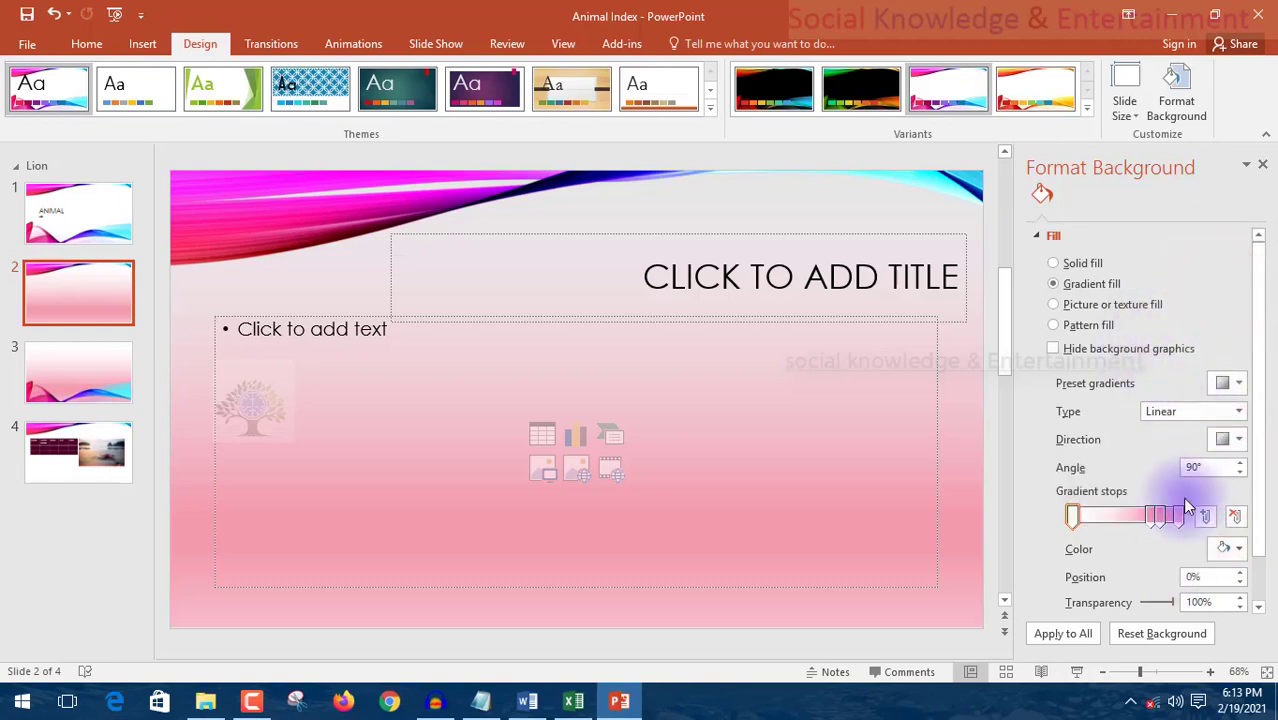
Make slide 2's gradient rectangular, colour a stop yellow, and move stops to about 88% and 34%
left_click(1238, 411)
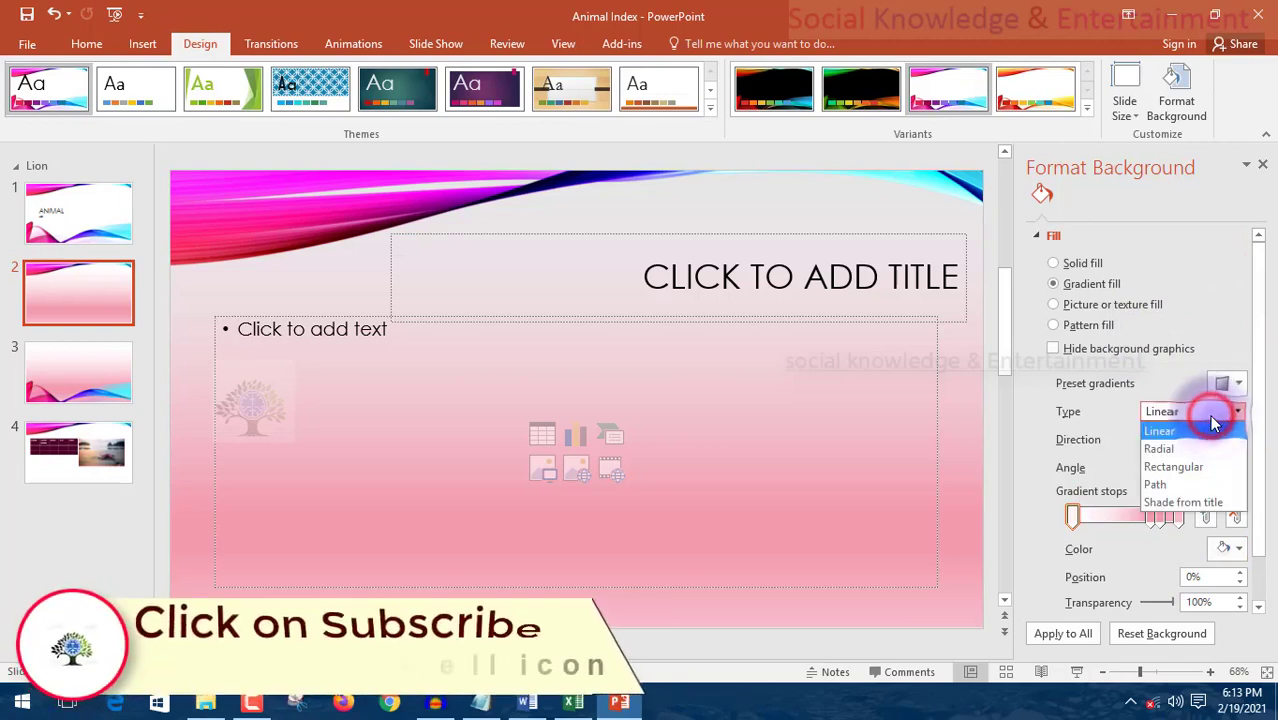
left_click(1190, 468)
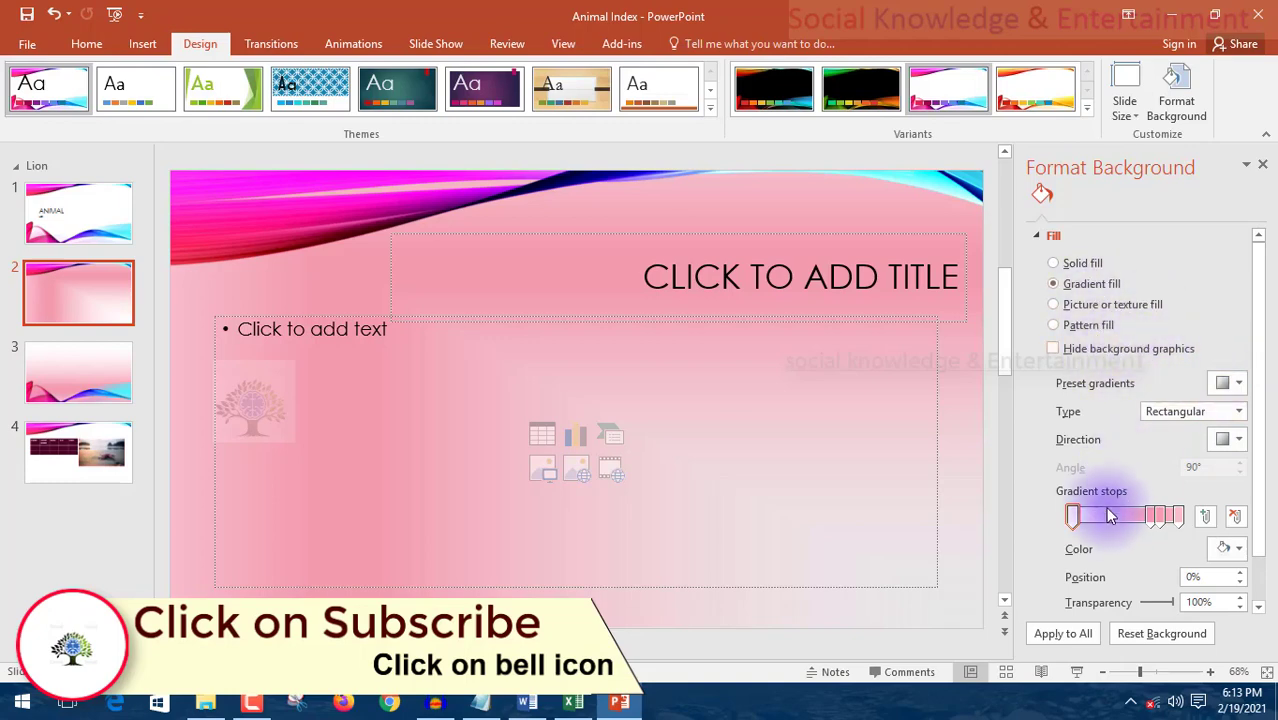
left_click(1222, 548)
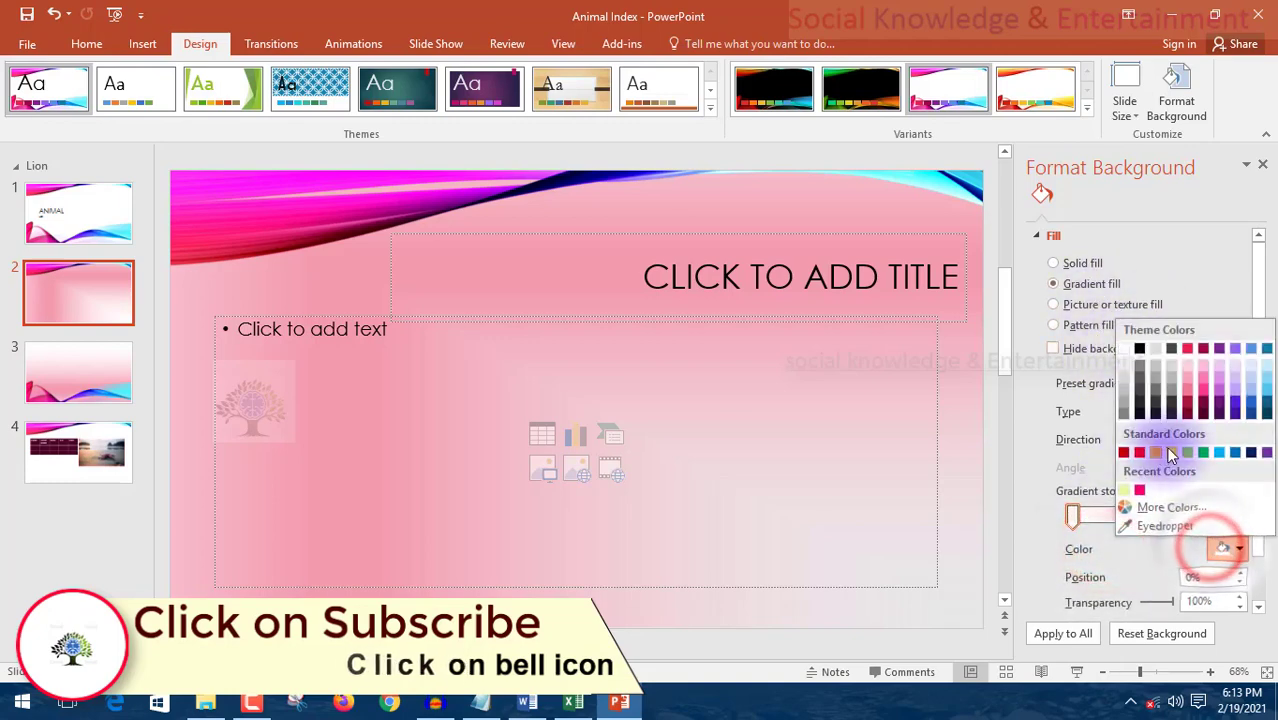
left_click(1120, 434)
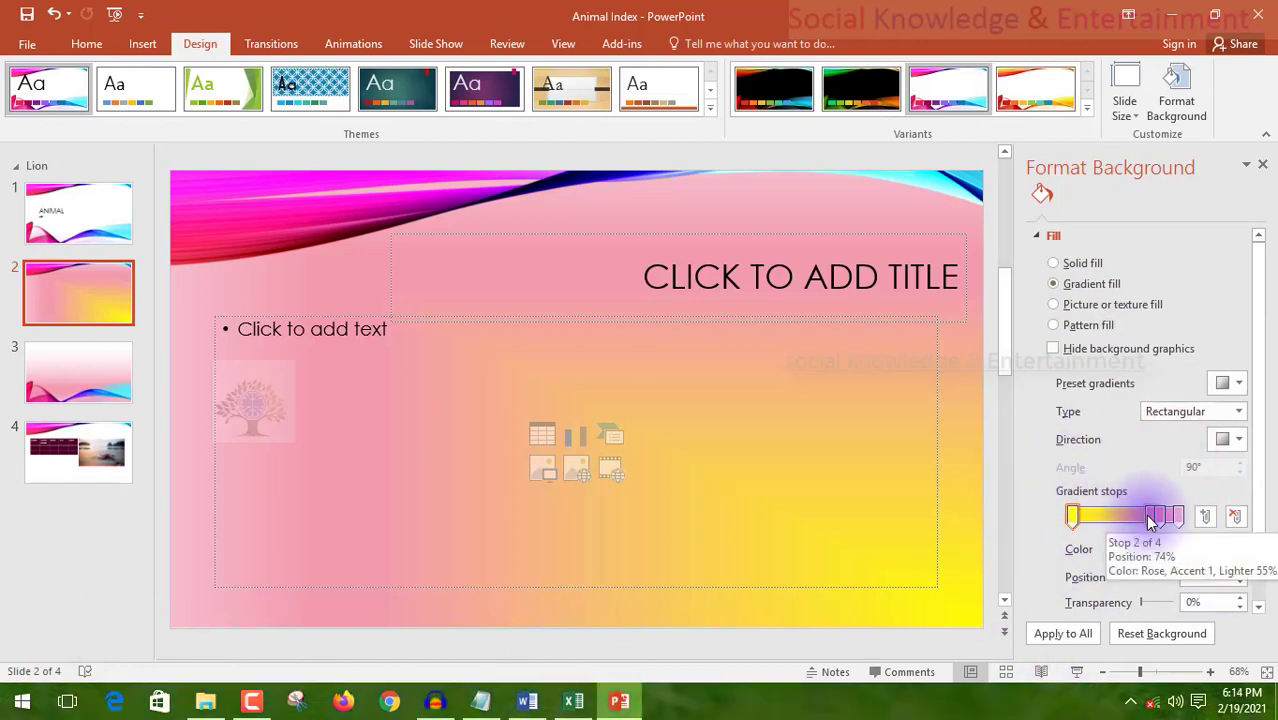
mouse_move(1156, 514)
left_mouse_down()
mouse_move(1120, 516)
mouse_move(1188, 532)
left_mouse_up()
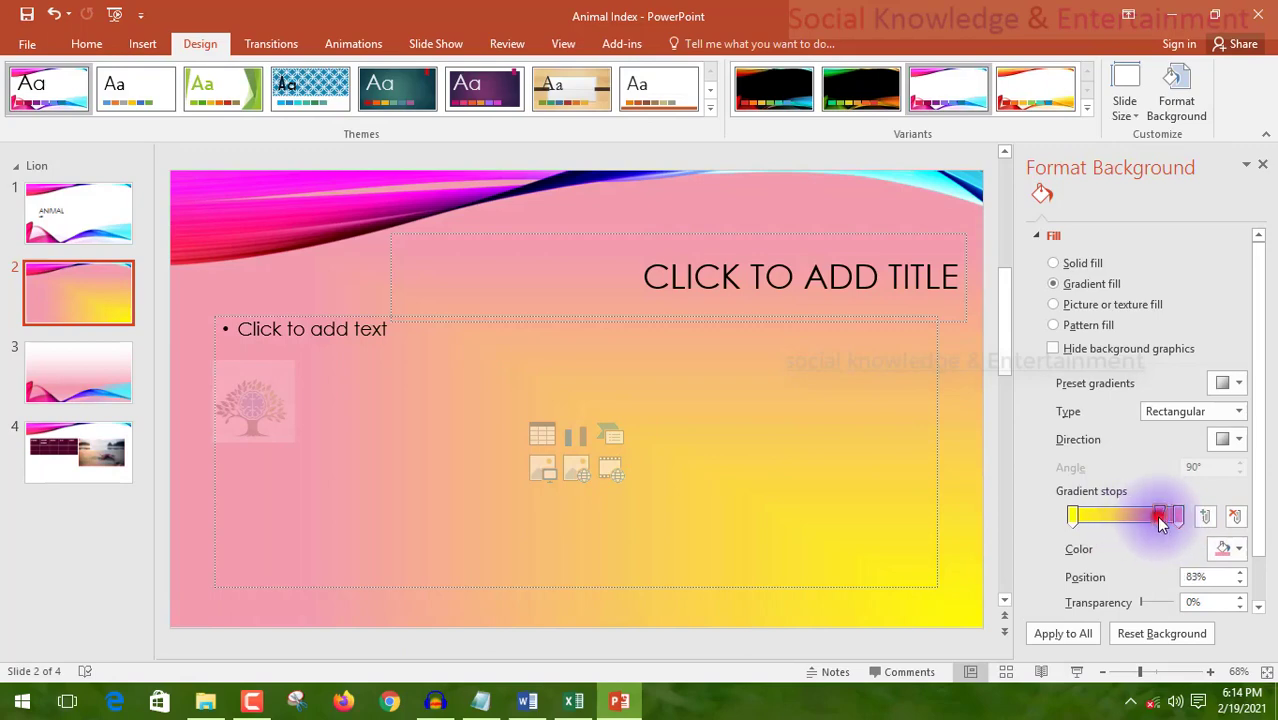
mouse_move(1160, 525)
left_mouse_down()
mouse_move(1190, 530)
mouse_move(1124, 525)
mouse_move(1131, 537)
left_mouse_up()
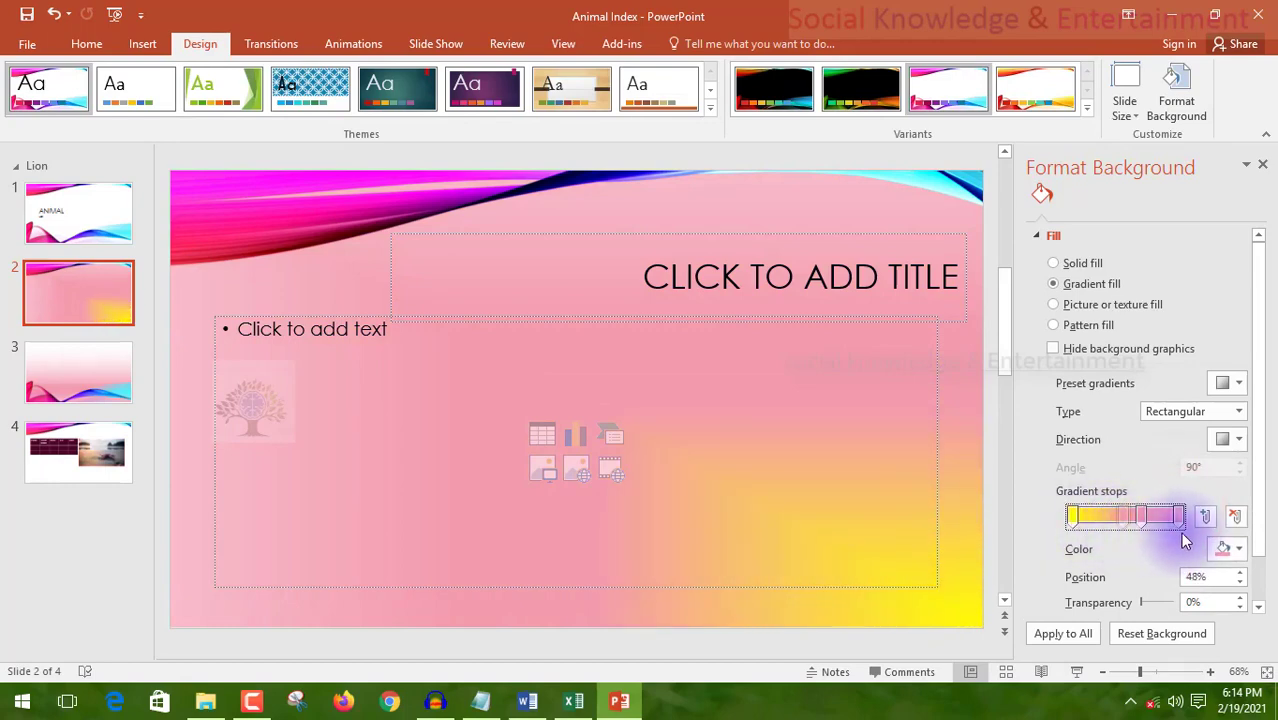
mouse_move(1166, 518)
left_mouse_down()
mouse_move(1107, 518)
mouse_move(1182, 522)
mouse_move(1172, 540)
left_mouse_up()
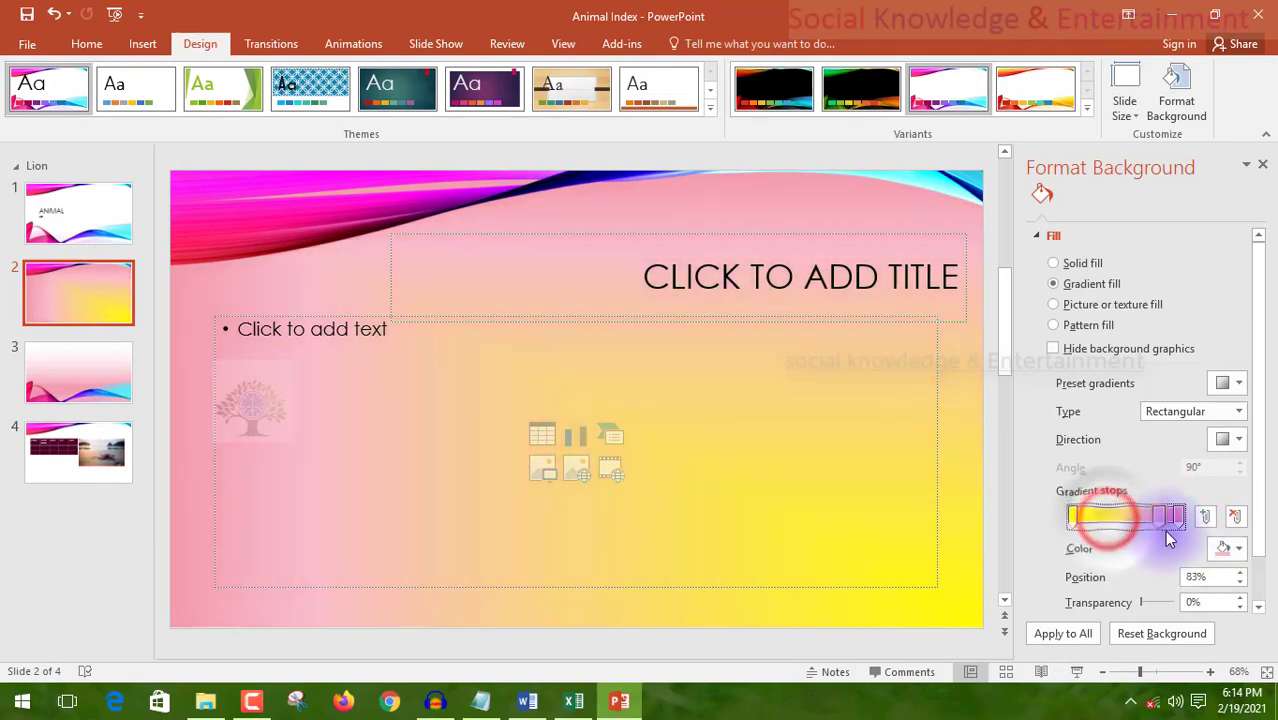
Compare with slide 3, then set slide 2's background to picture or texture fill
left_click(76, 357)
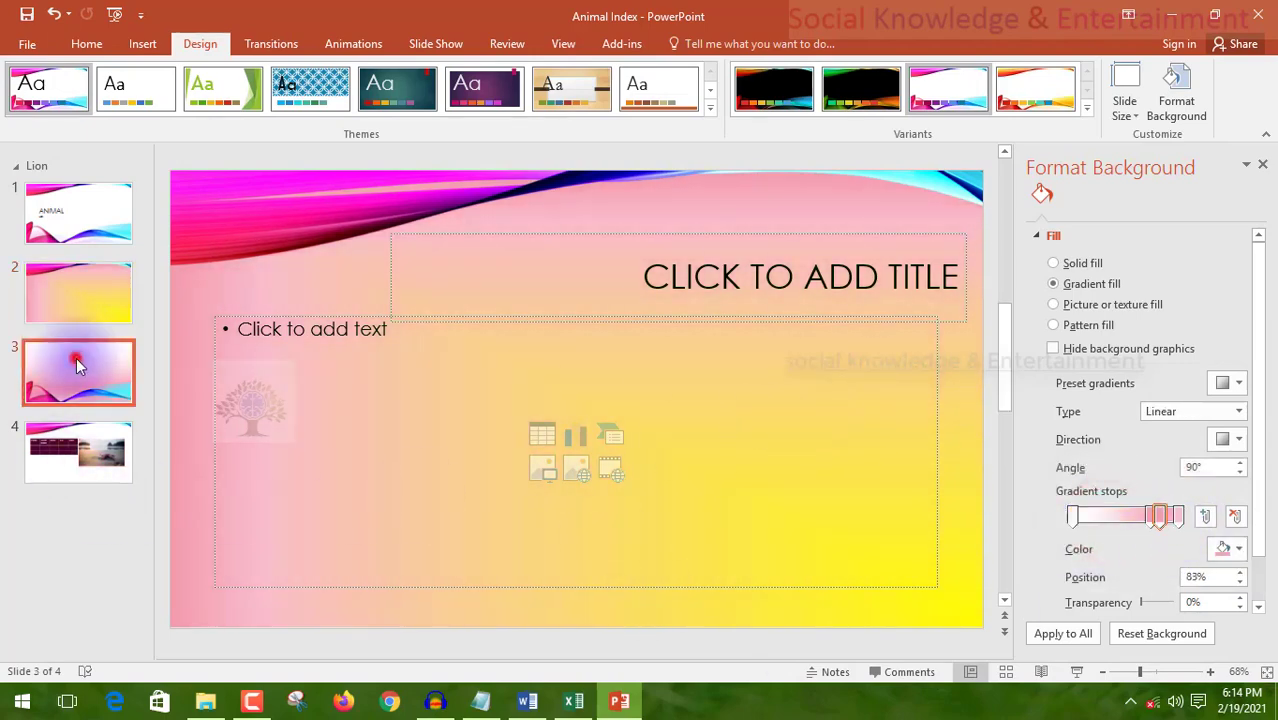
left_click(84, 305)
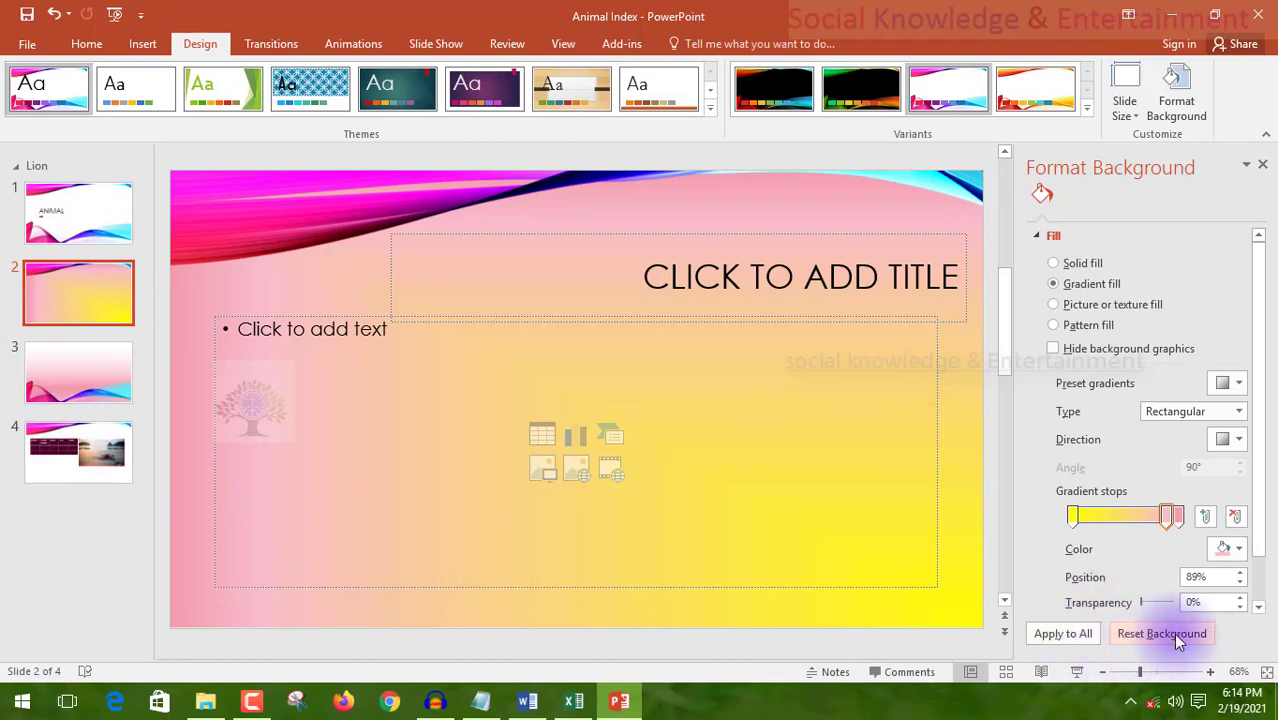
left_click(1121, 306)
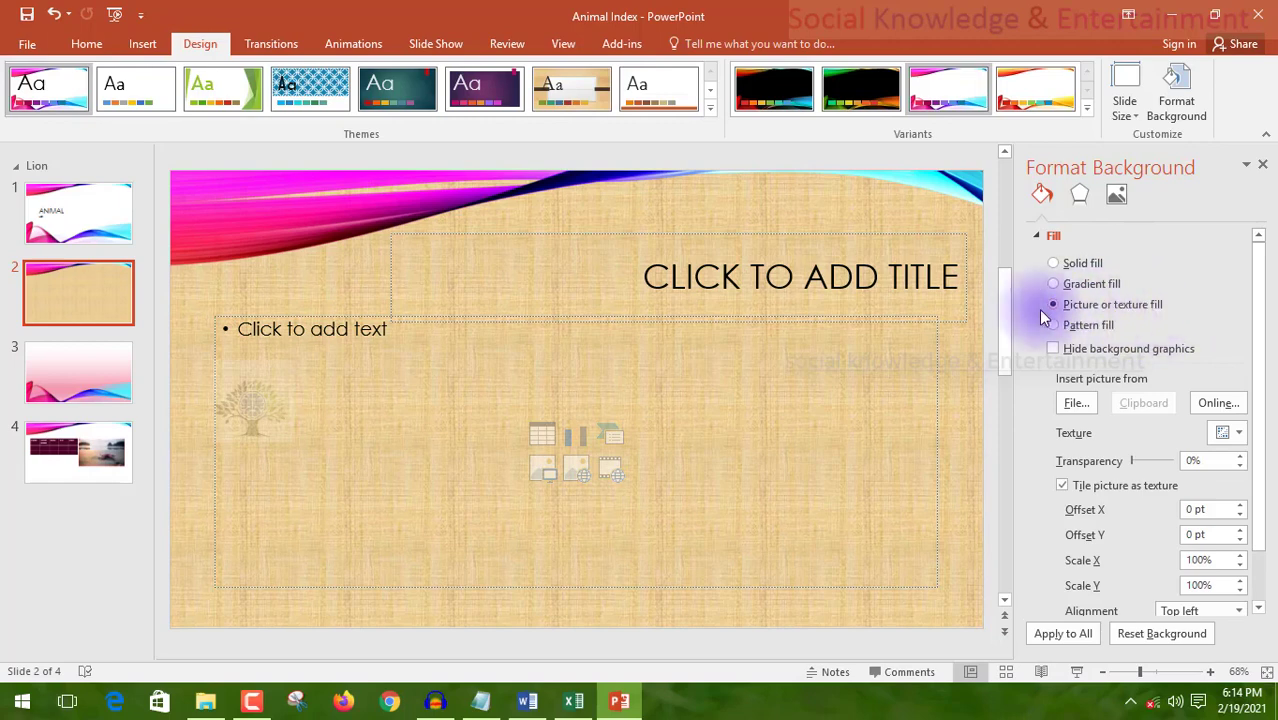
Use the monkey wallpaper as slide 2's background at 84% transparency
left_click(1066, 404)
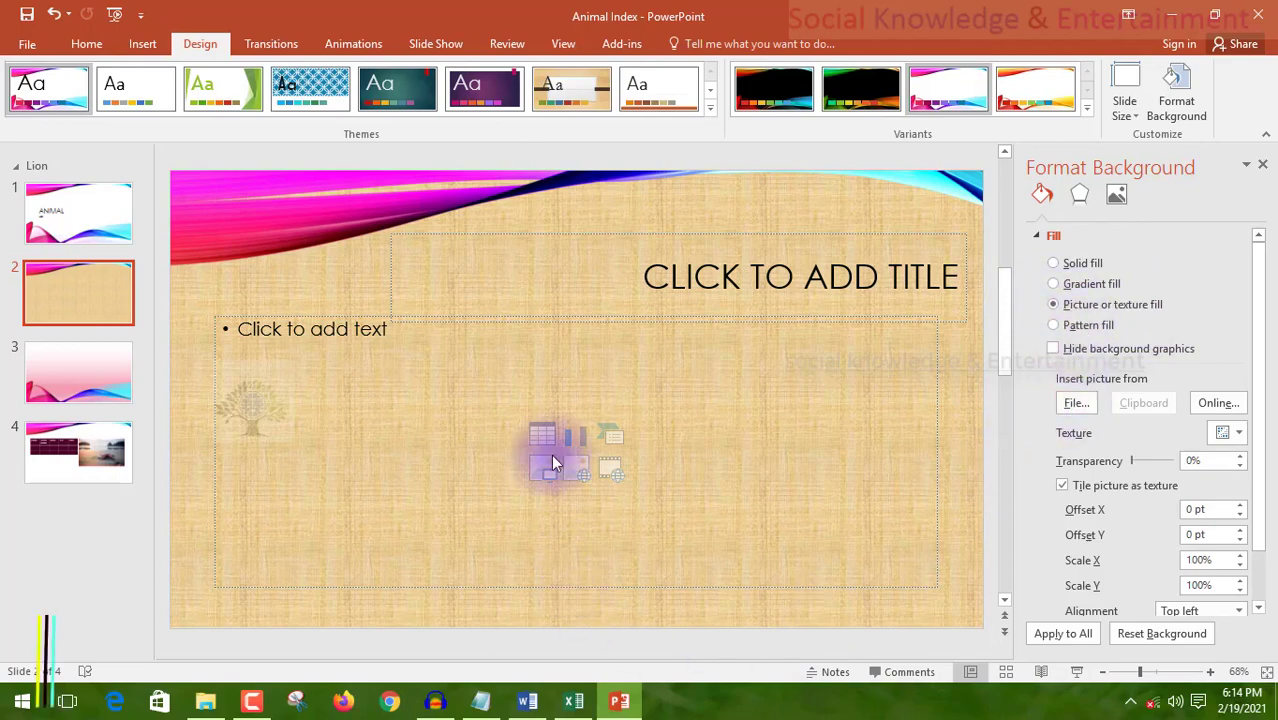
left_click(1074, 403)
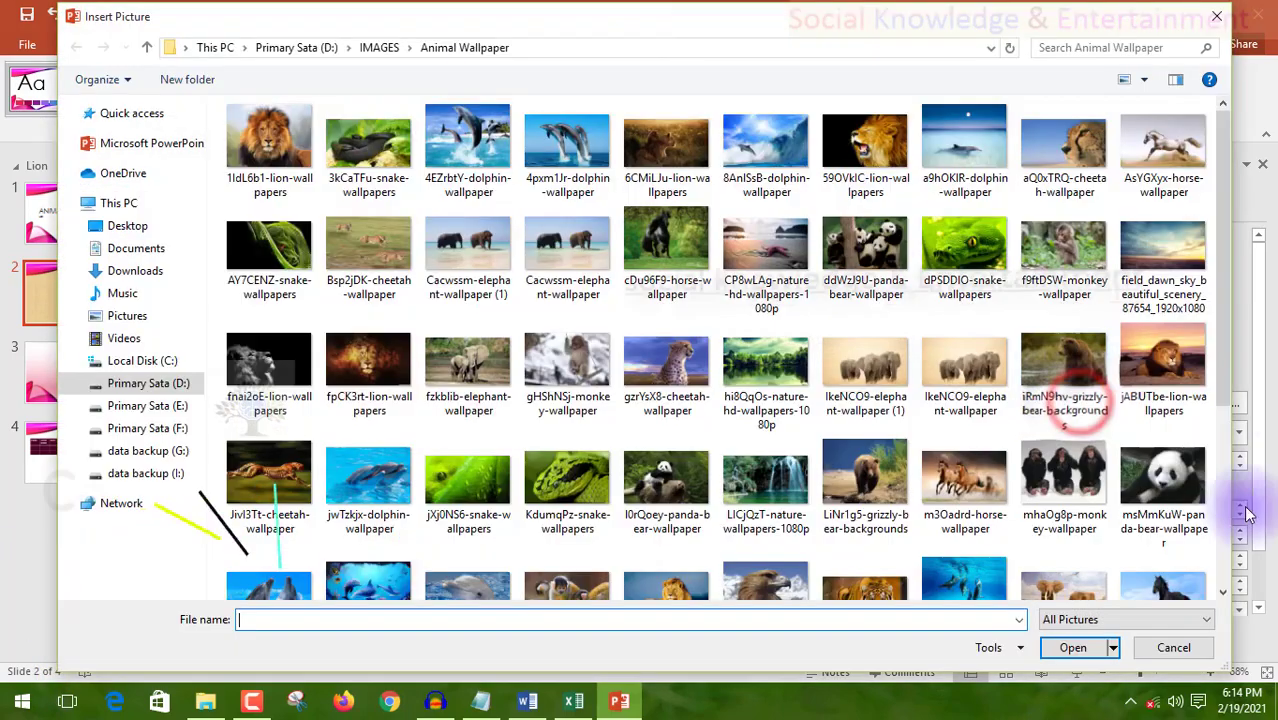
double_click(1063, 252)
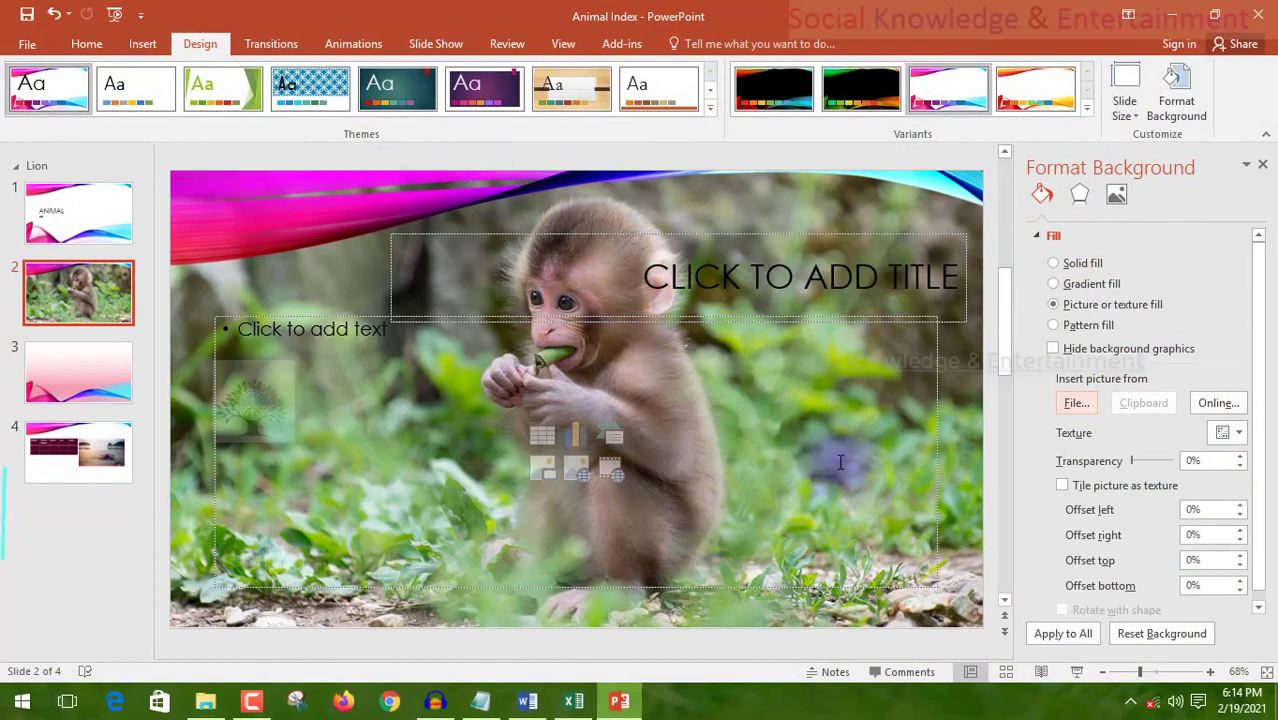
left_click(56, 362)
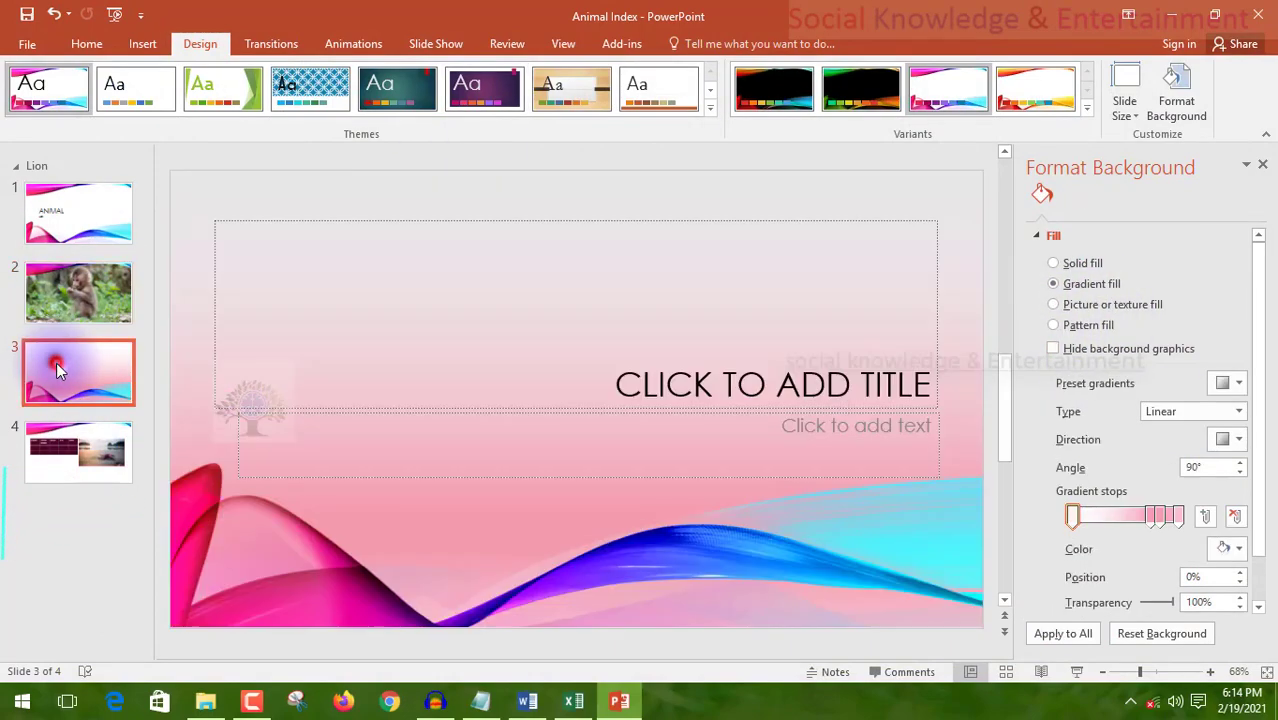
left_click(90, 310)
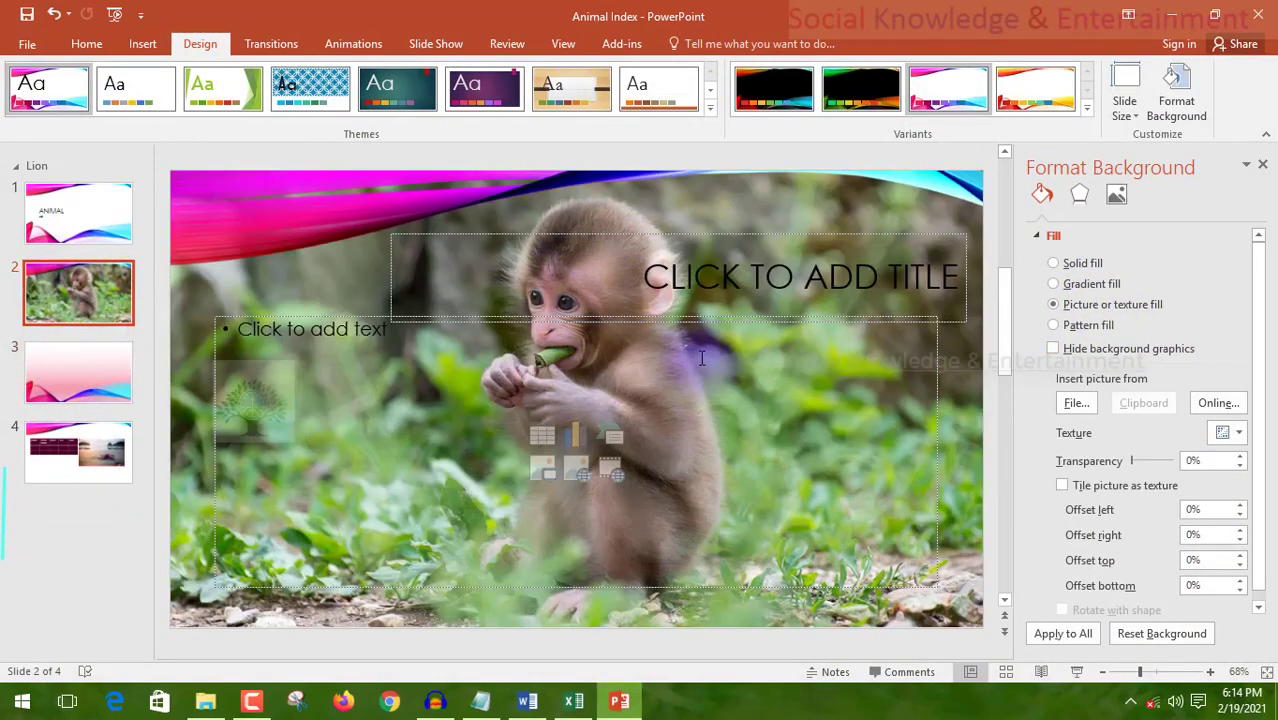
left_click(1141, 460)
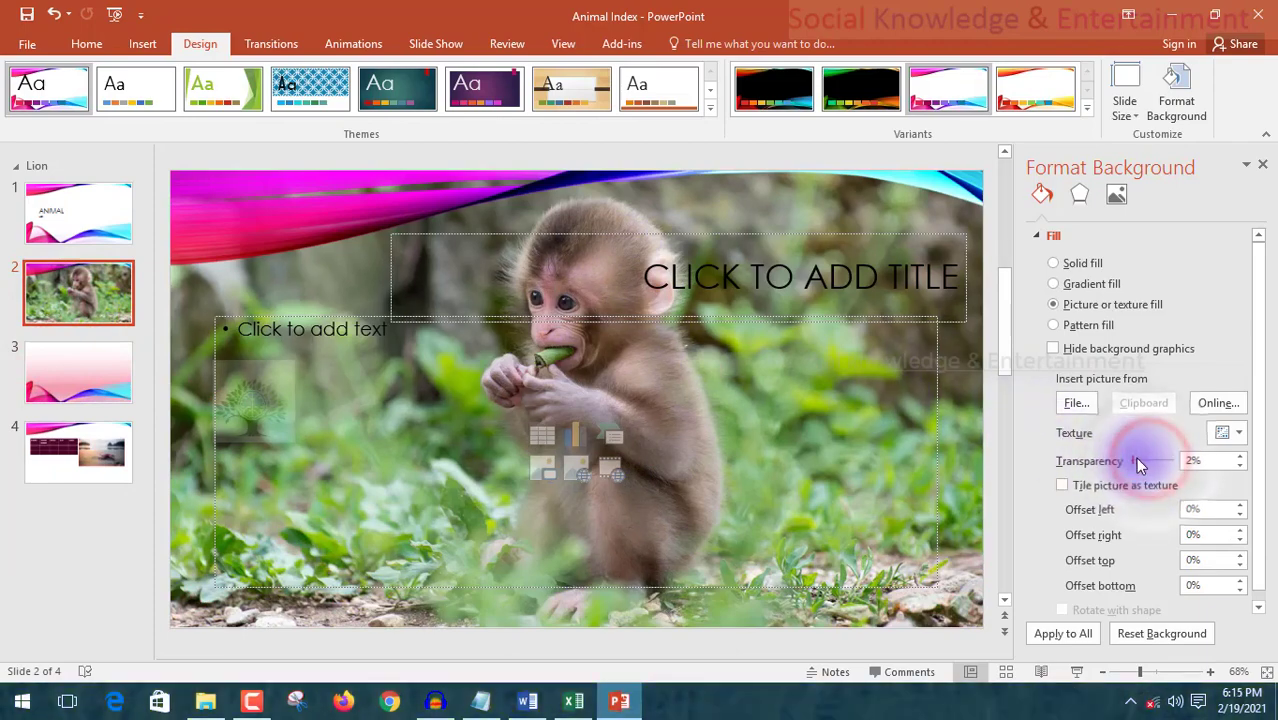
left_click_drag(1137, 460, 1176, 462)
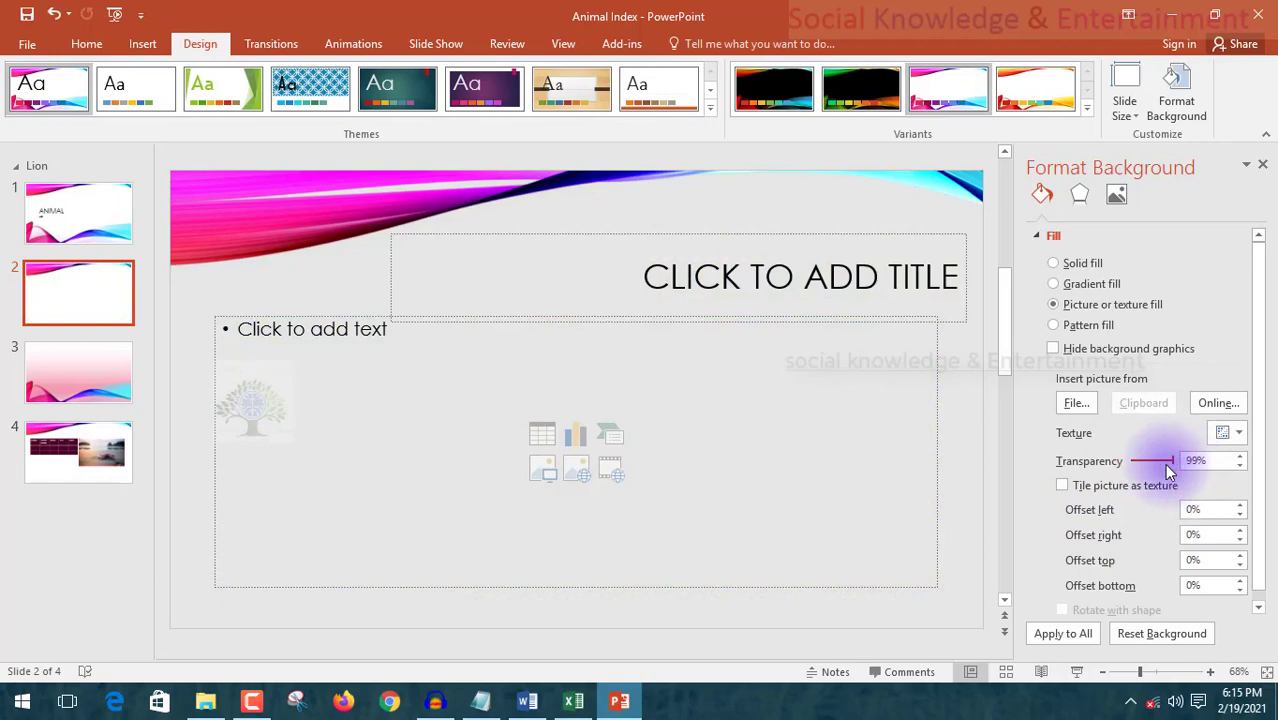
left_click_drag(1183, 463, 1166, 466)
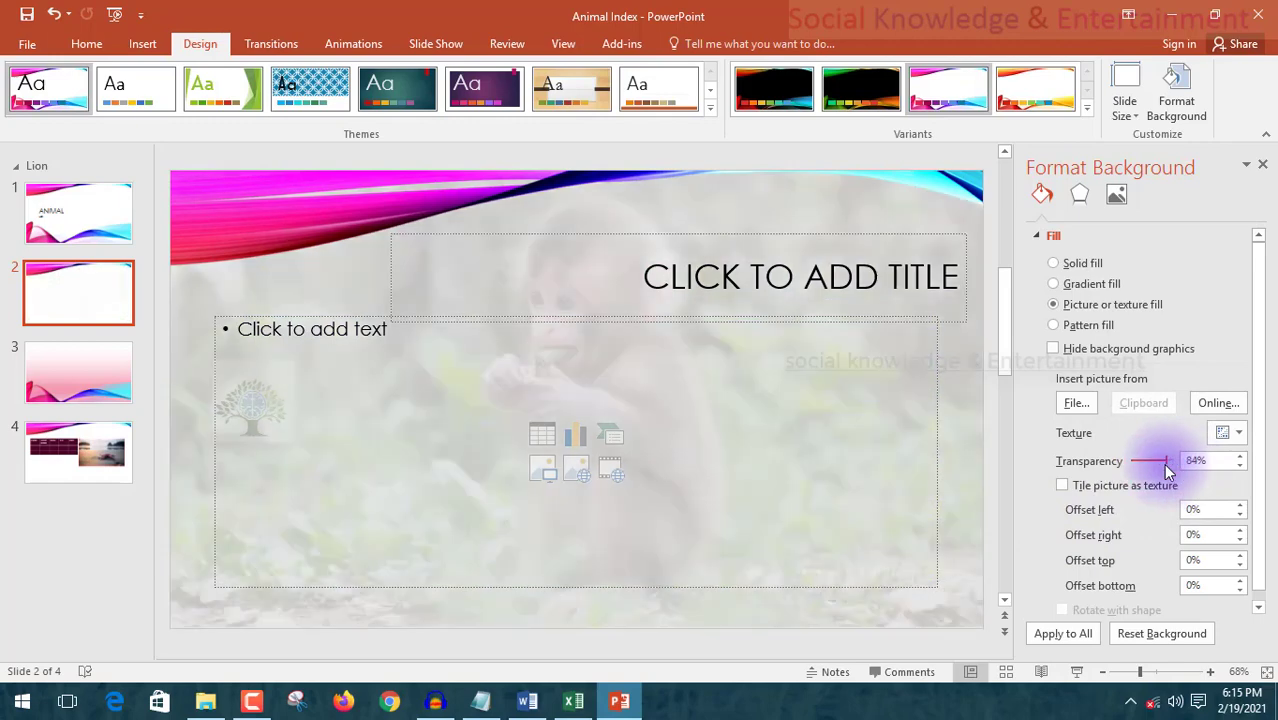
Apply a green texture at 0% transparency, then switch slide 2 to a pale yellow pattern fill
left_click(1219, 432)
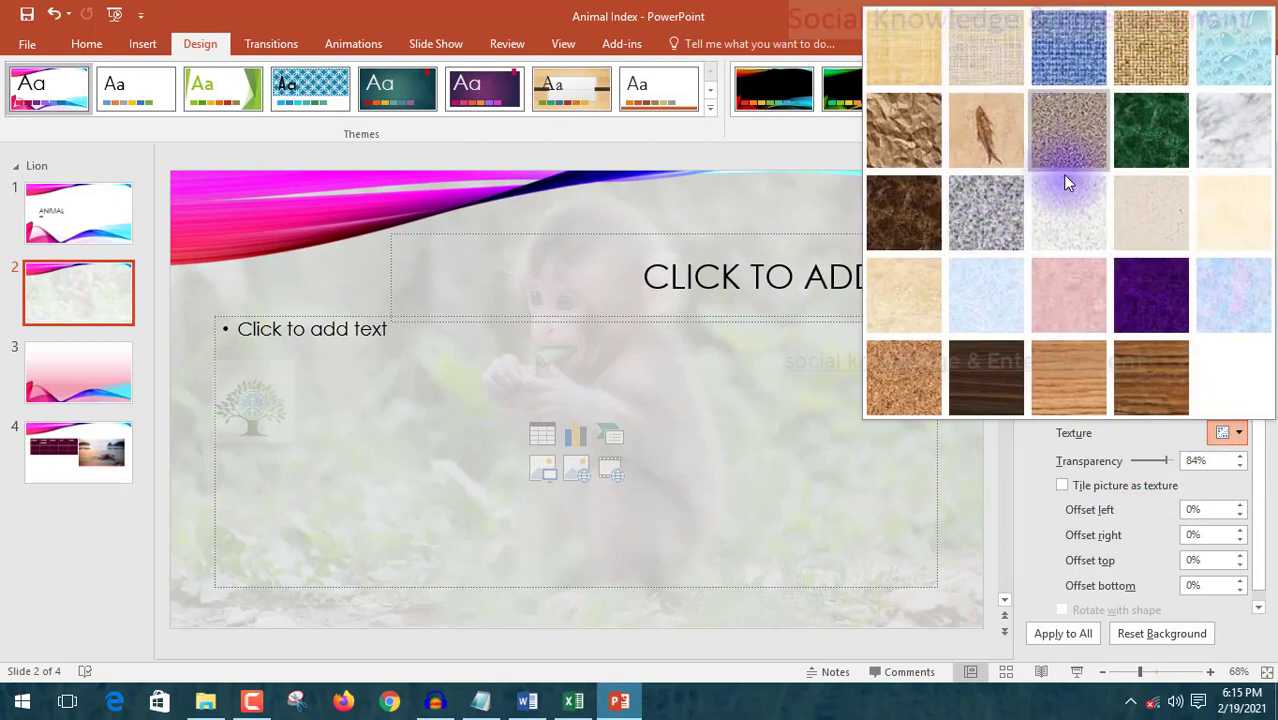
left_click(1152, 131)
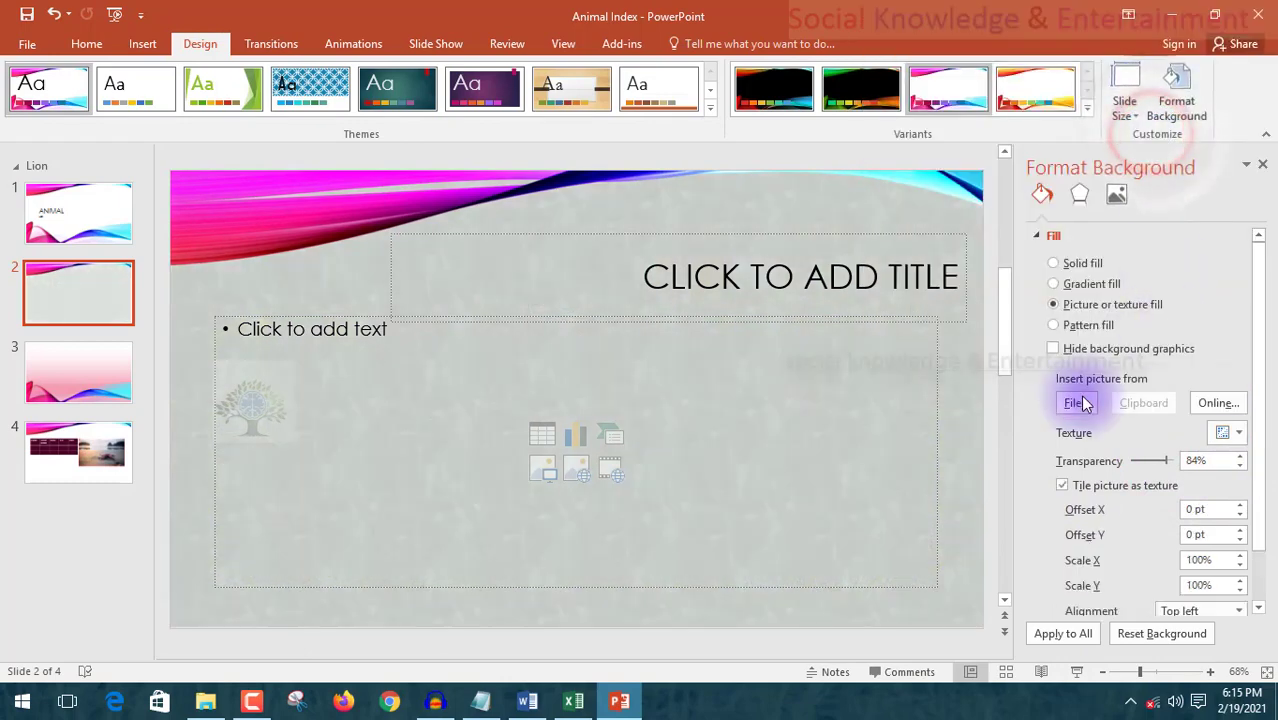
left_click_drag(1146, 462, 1190, 460)
double_click(1191, 460)
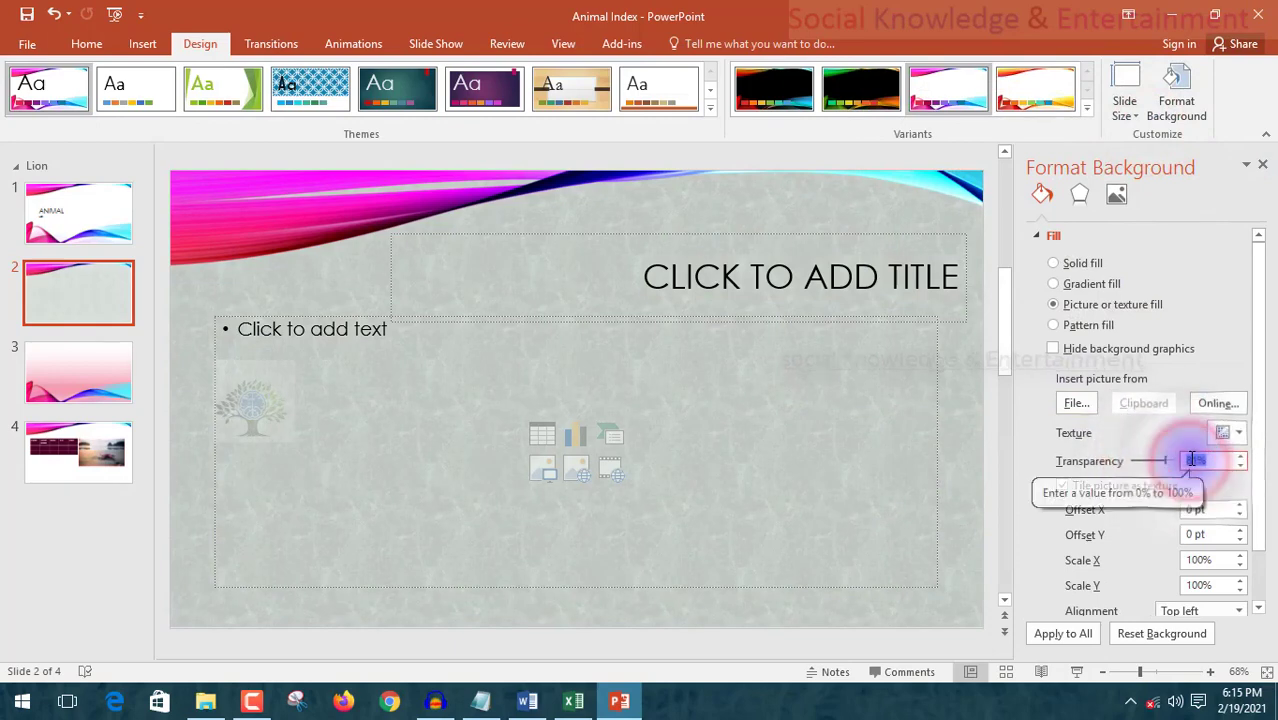
type("0")
key("Return")
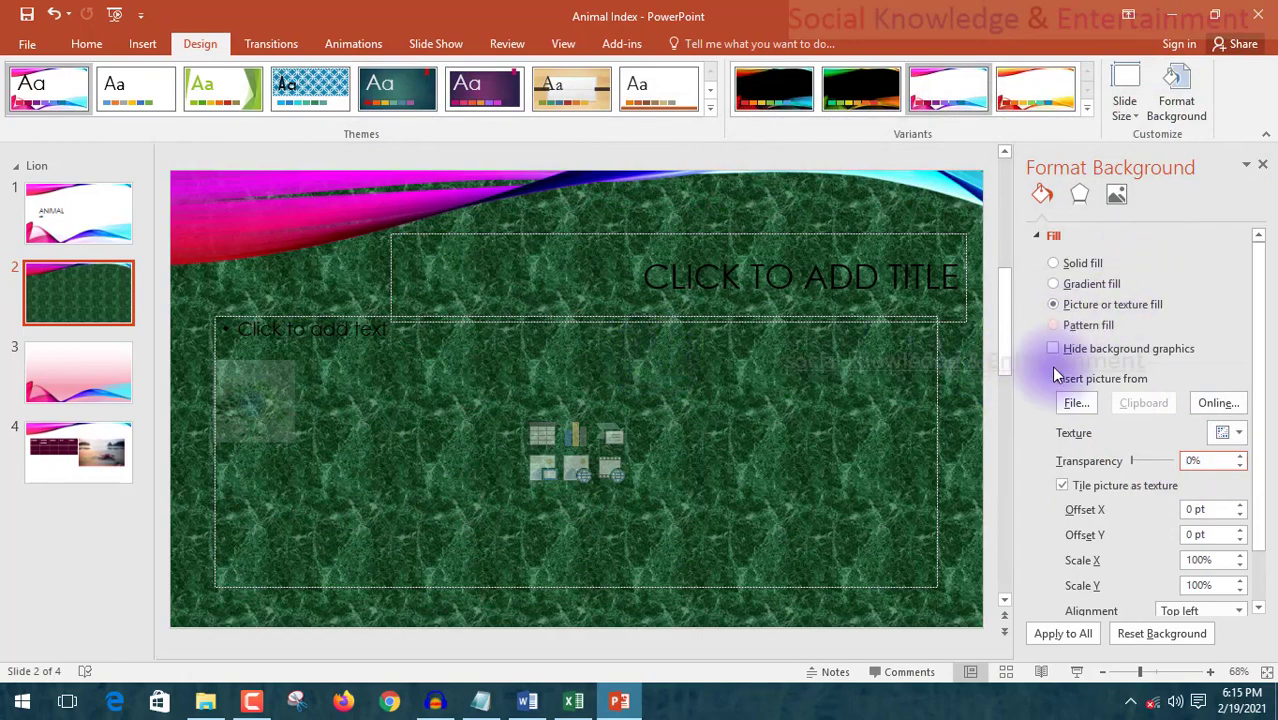
left_click(1082, 330)
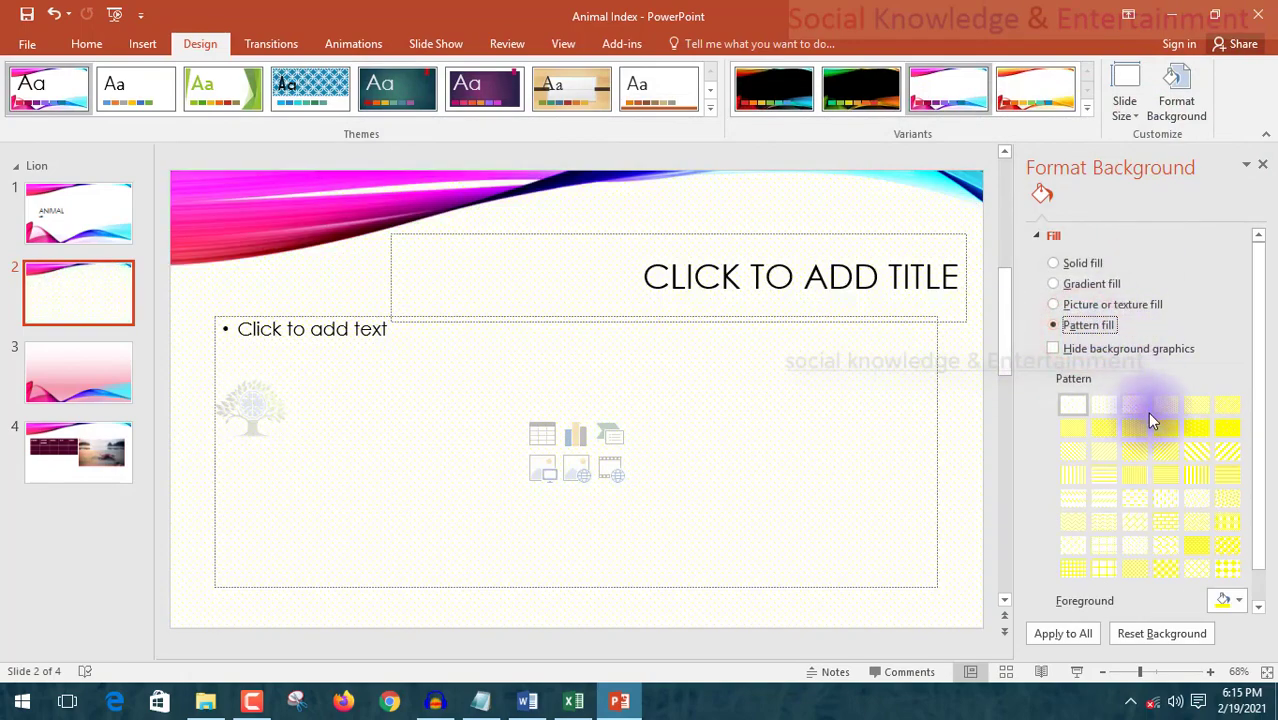
Try a few yellow patterns, then set the pattern foreground colour to dark purple
left_click(1134, 459)
left_click(1165, 495)
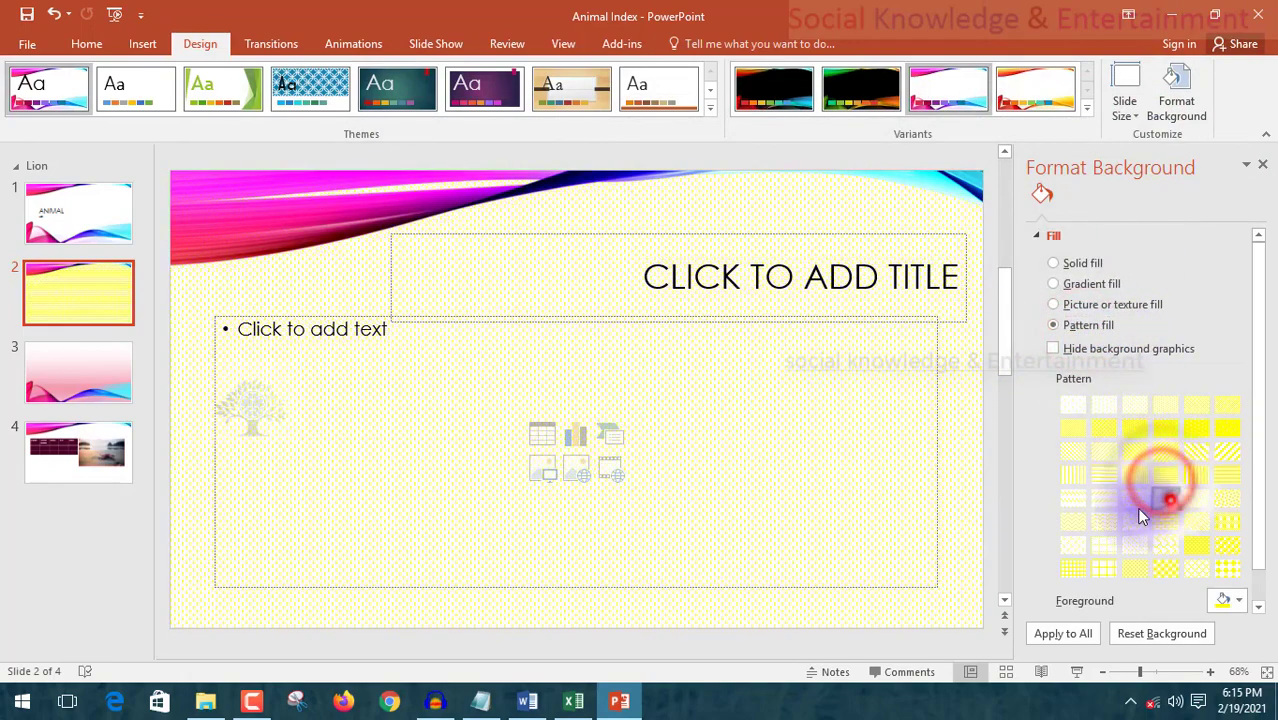
left_click(1121, 515)
left_click(1228, 600)
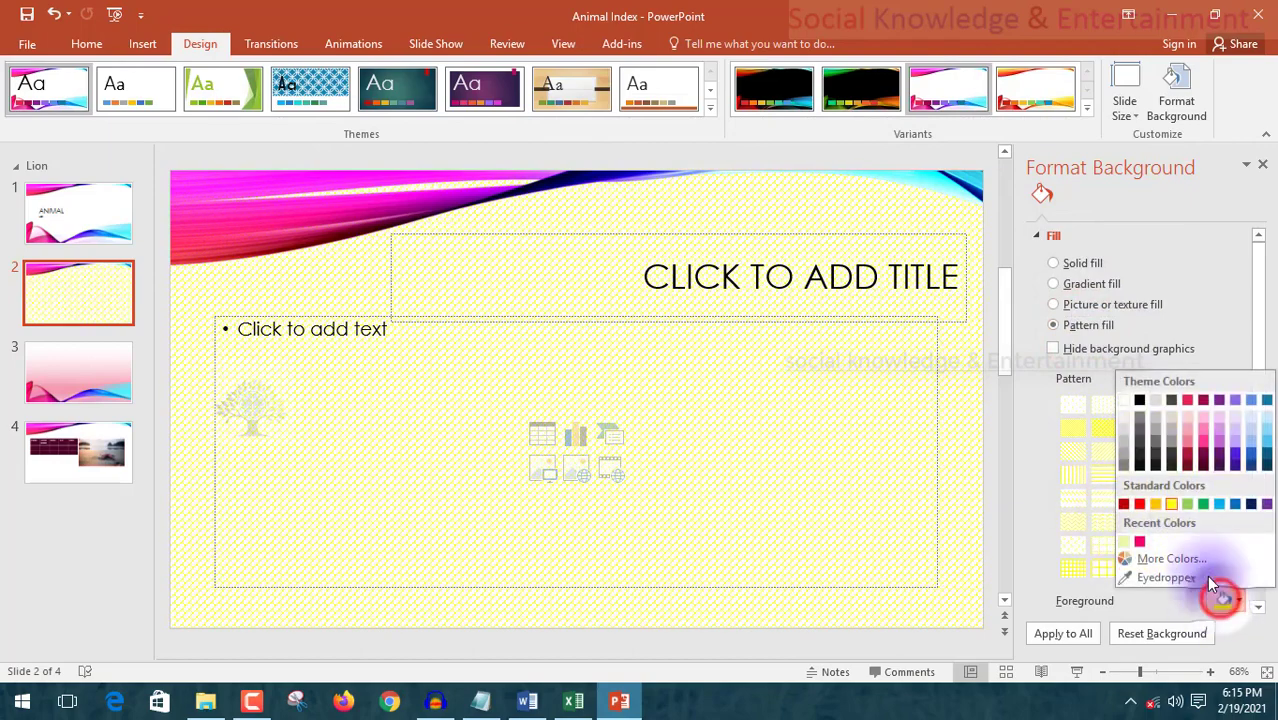
left_click(1206, 458)
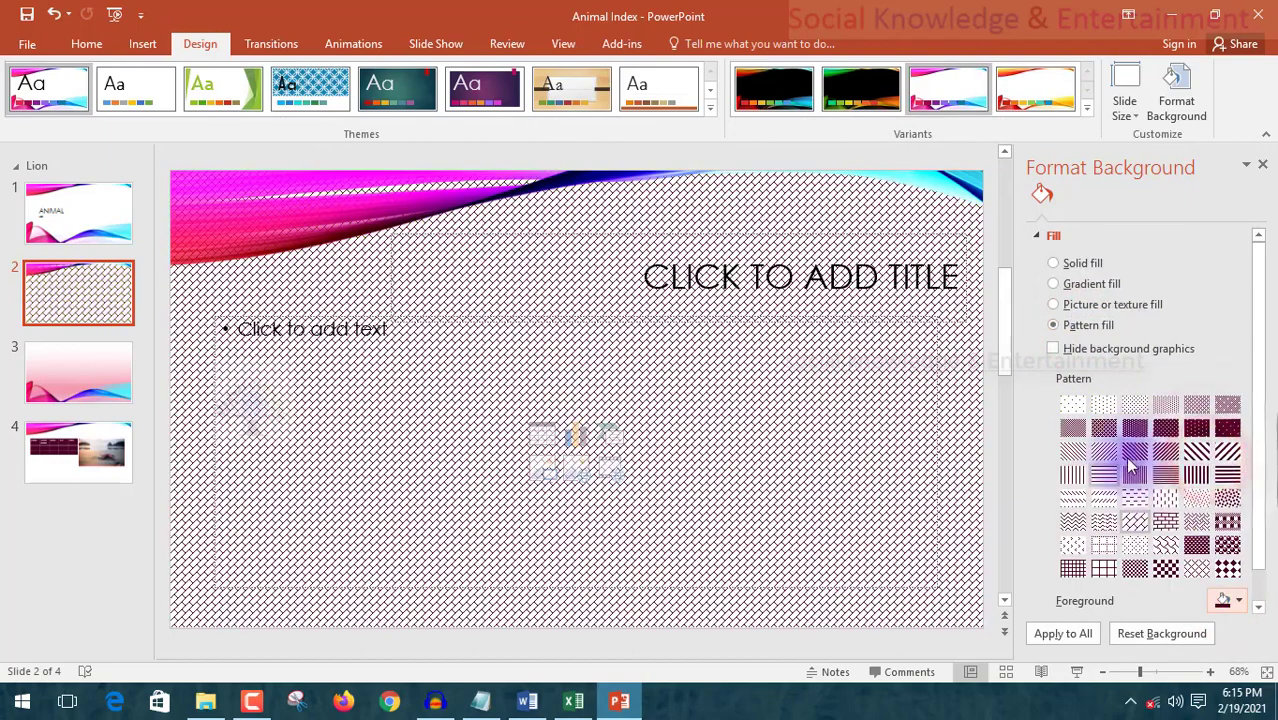
Preview stripe, dashed, shingle, checked and dot patterns, then choose the 5% sparse dotted pattern
left_click(1140, 428)
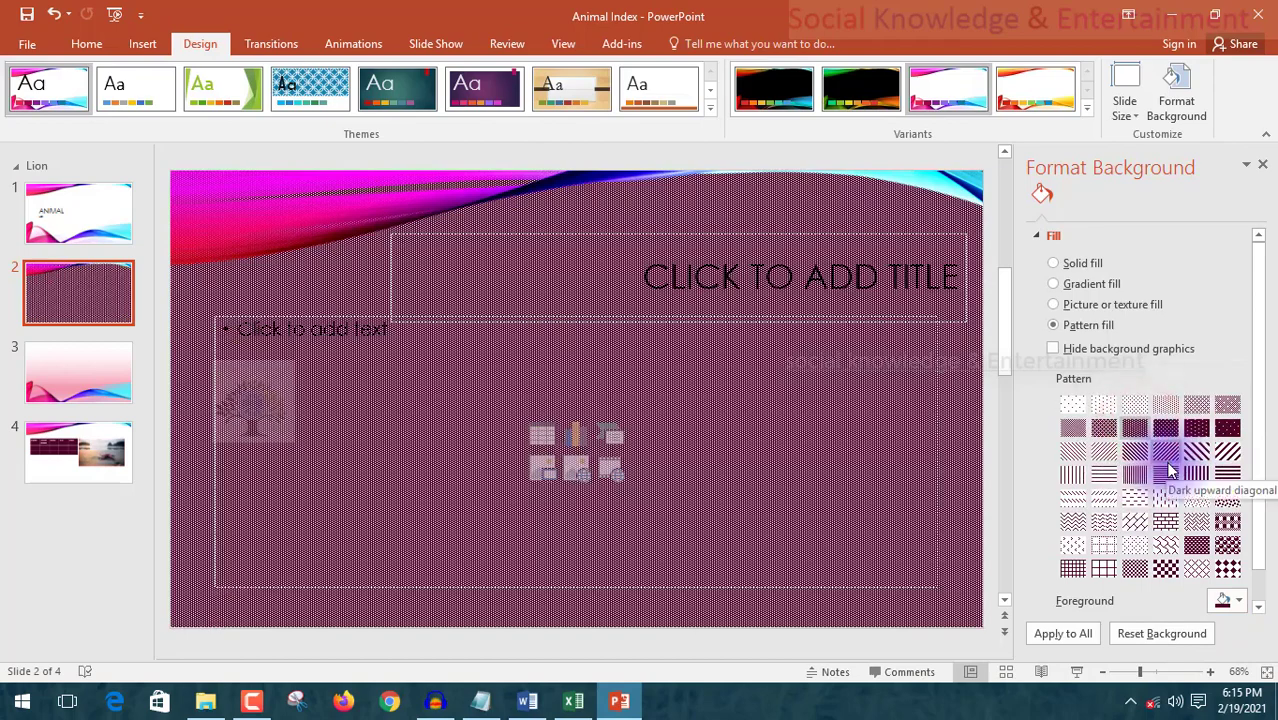
left_click(1166, 458)
left_click(1164, 499)
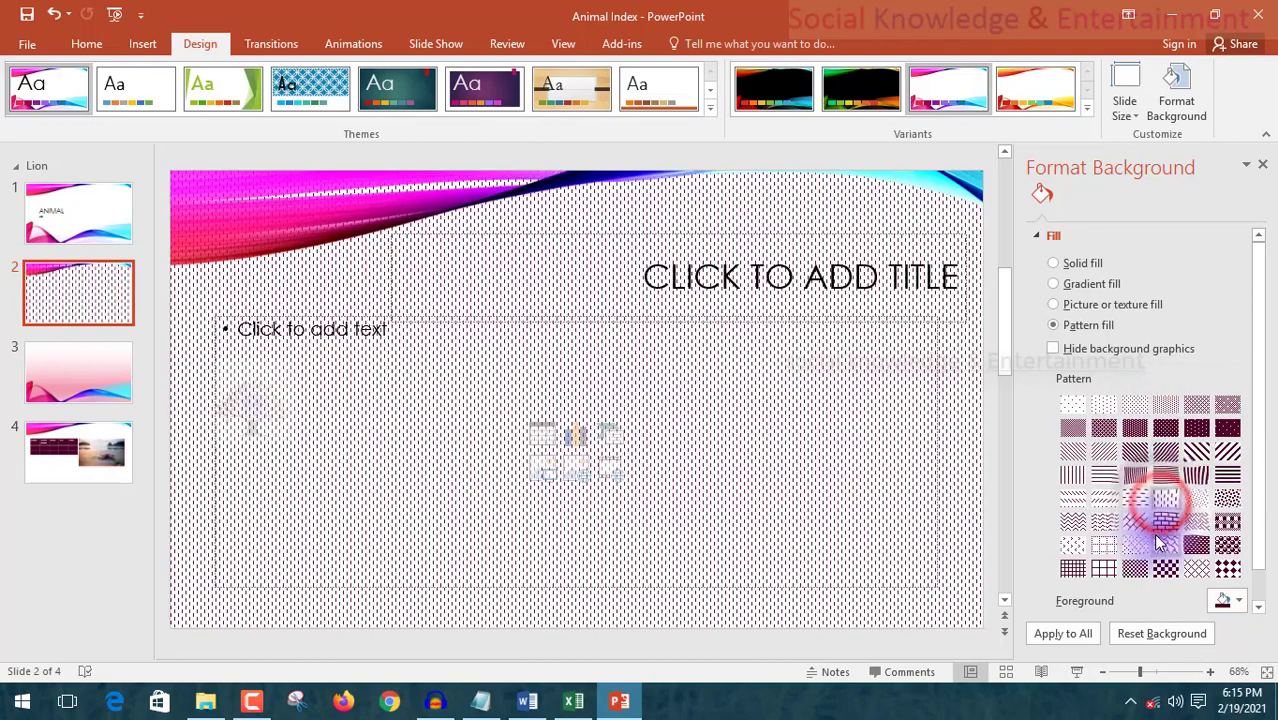
left_click(1163, 540)
left_click(1196, 476)
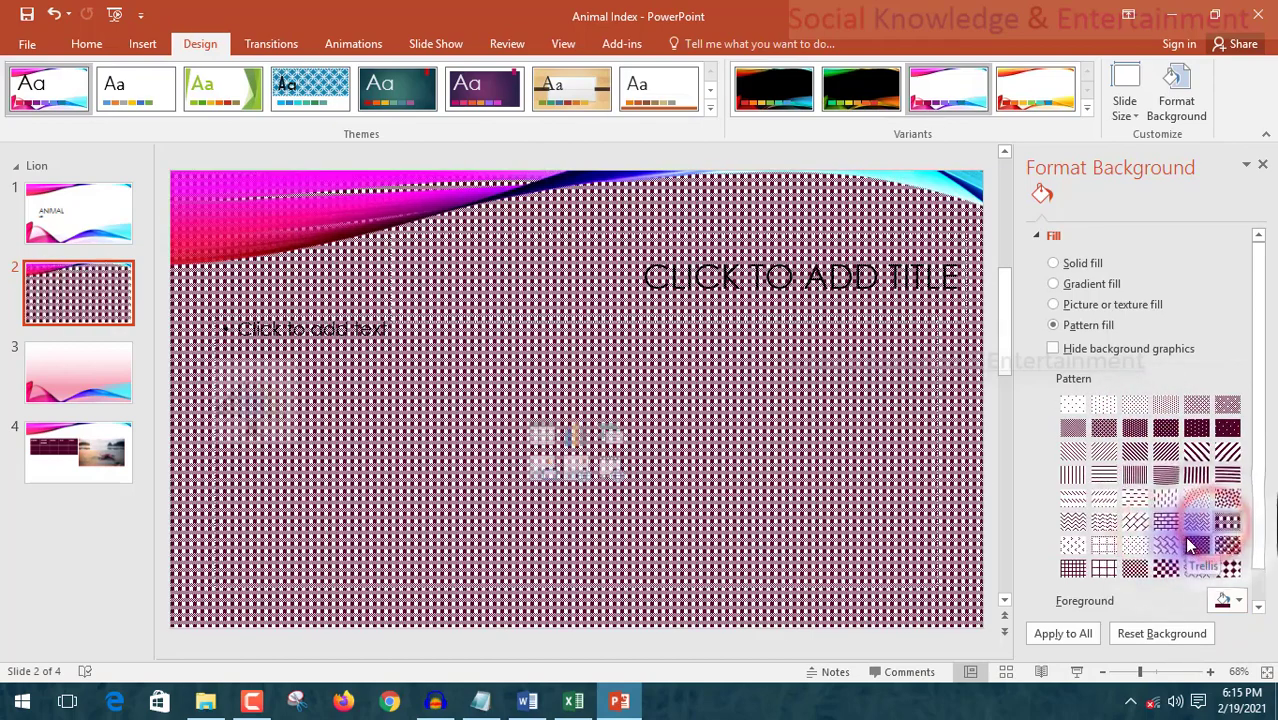
left_click(1226, 522)
left_click(1196, 428)
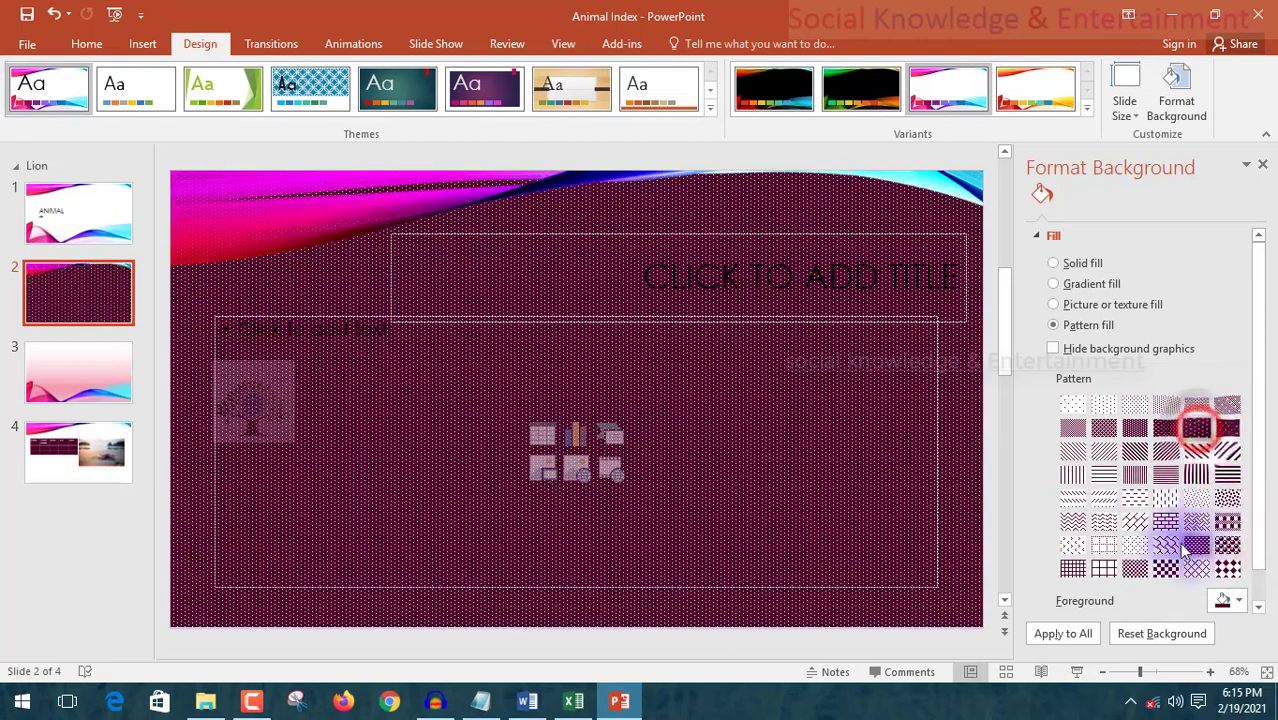
left_click(1074, 406)
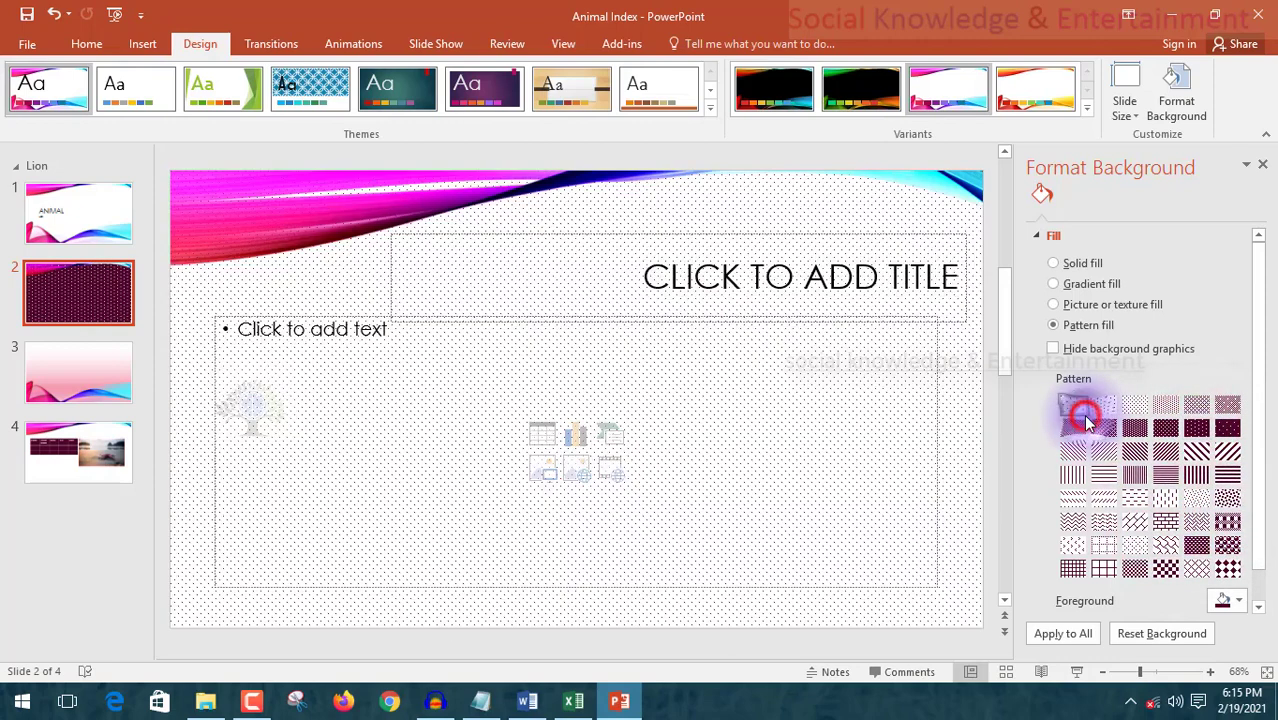
Compare slide 1's background with the new dotted pattern on slide 2
left_click(72, 218)
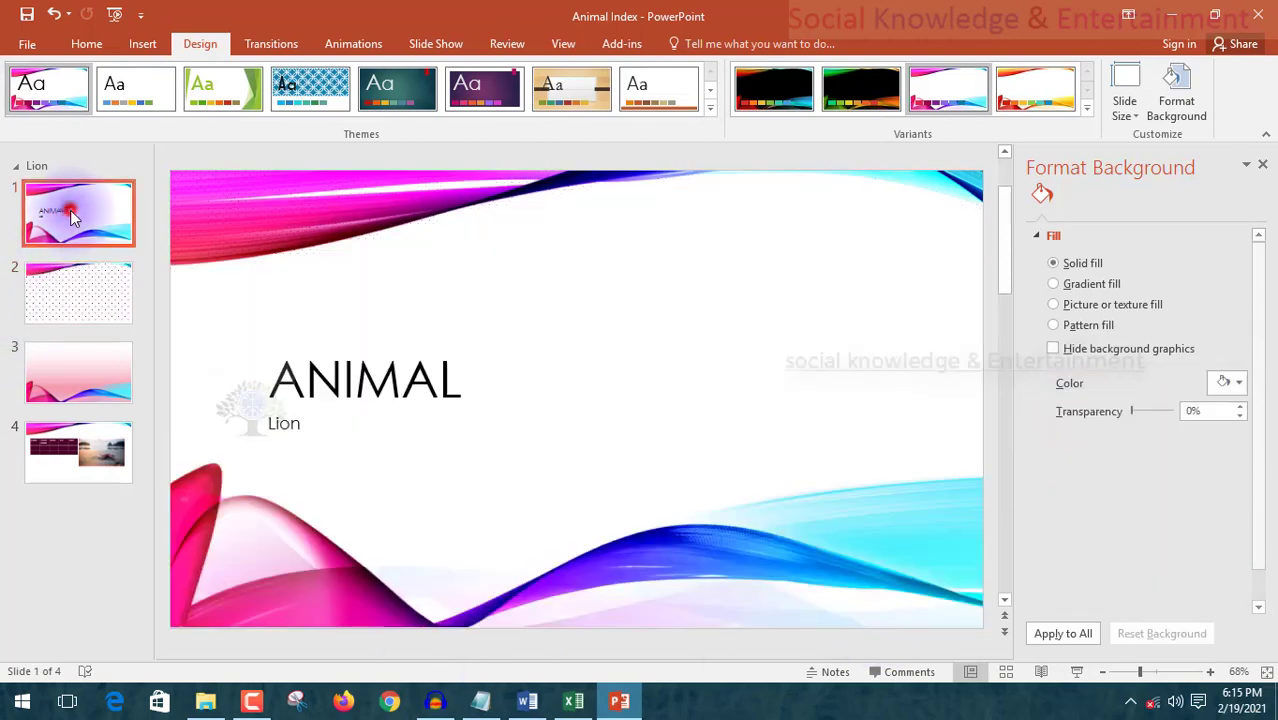
left_click(70, 290)
left_click(72, 212)
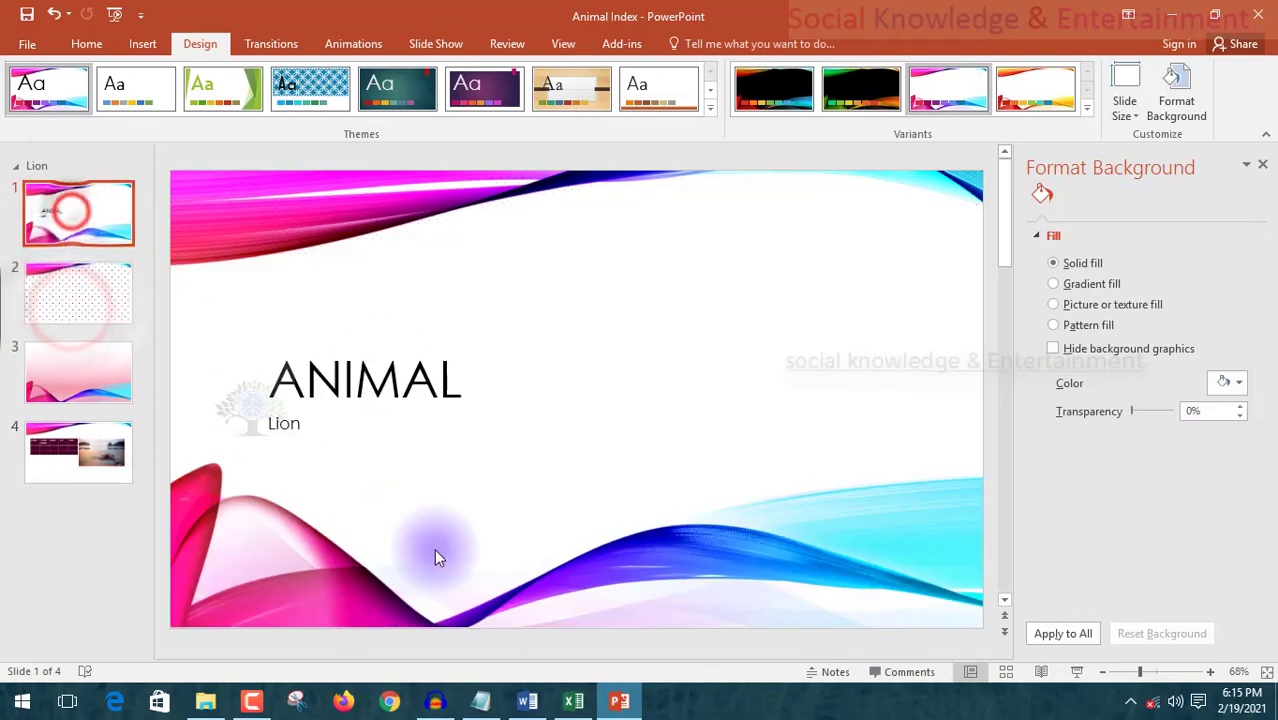
left_click(70, 278)
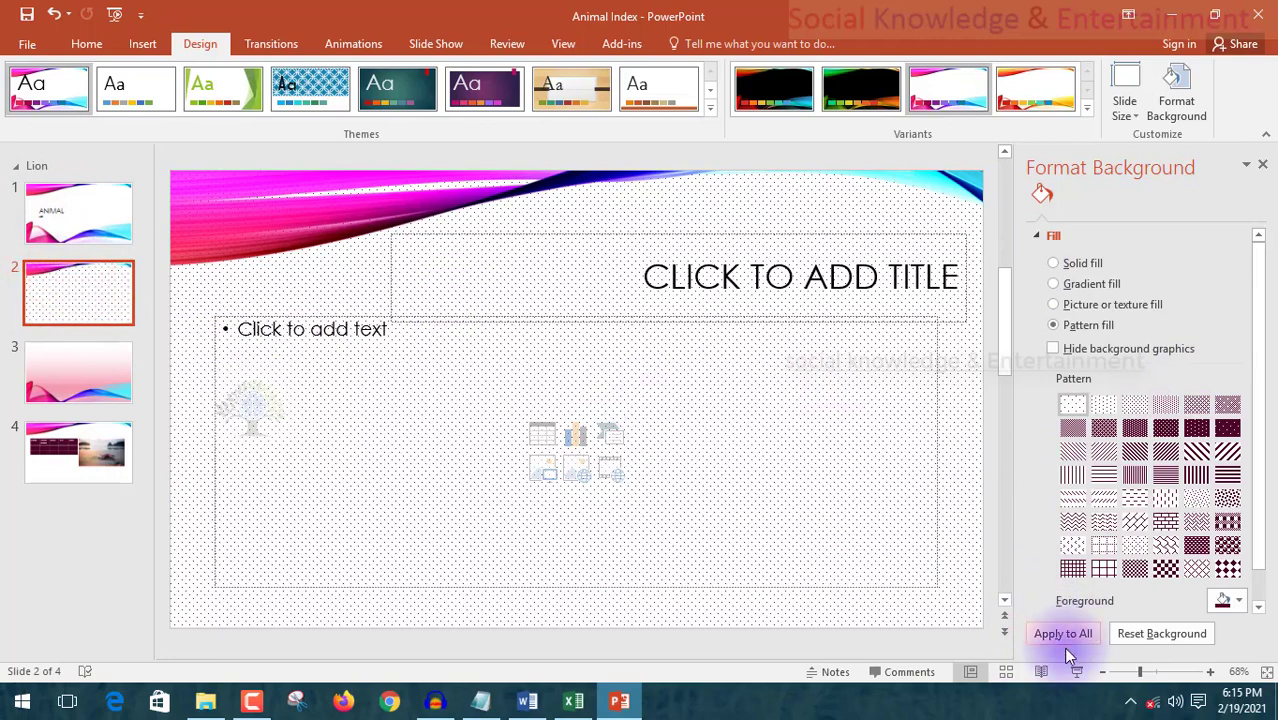
Apply the dotted pattern to all slides, review slides 1–4, then undo it
left_click(1061, 634)
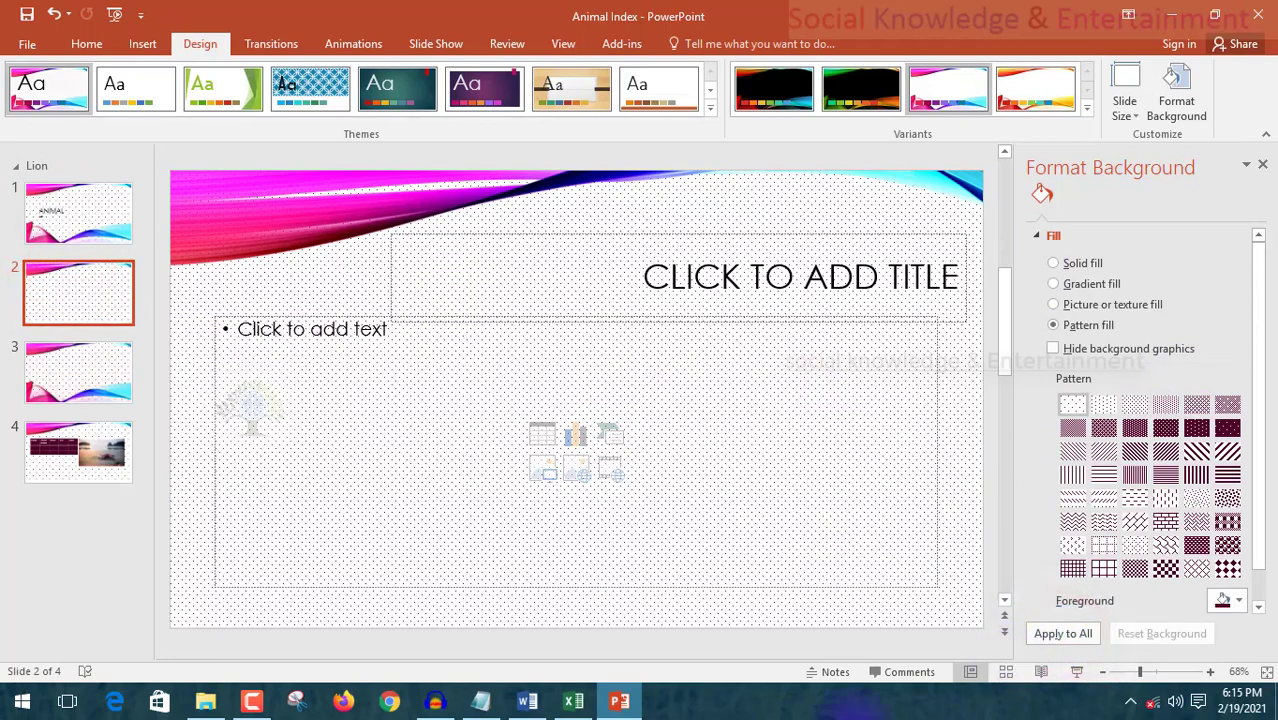
left_click(60, 365)
left_click(55, 450)
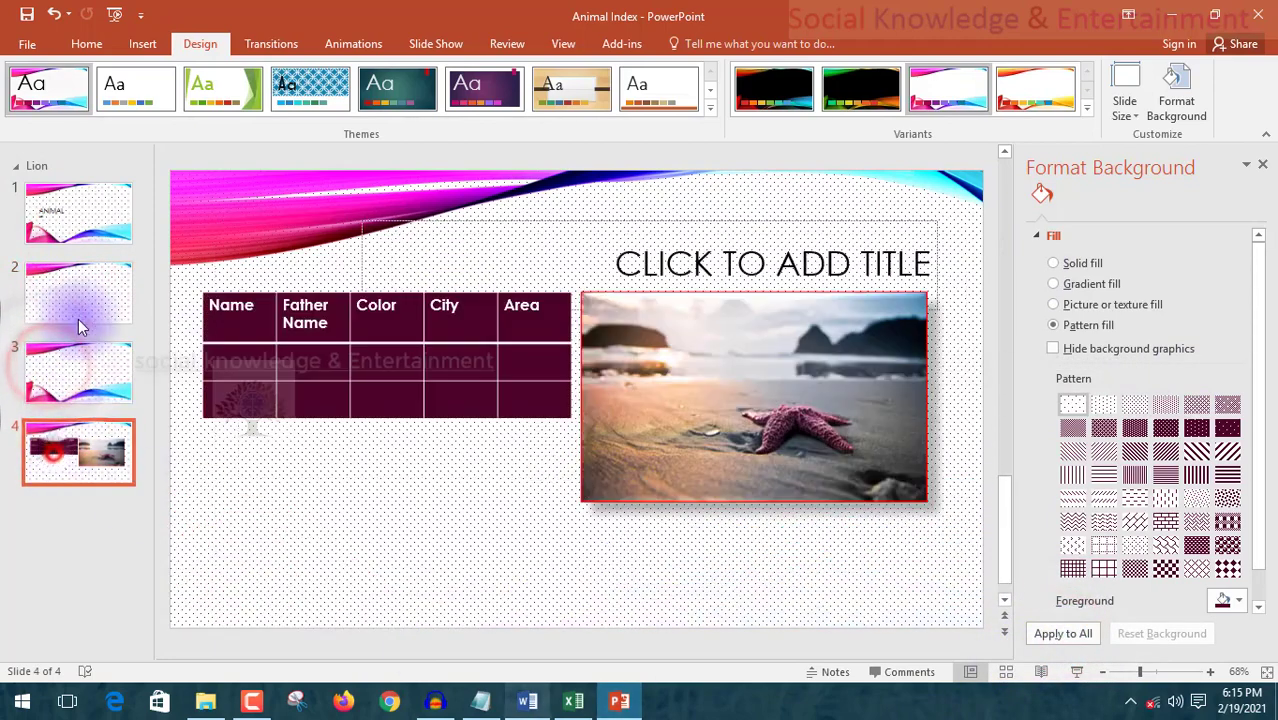
left_click(82, 277)
left_click(71, 221)
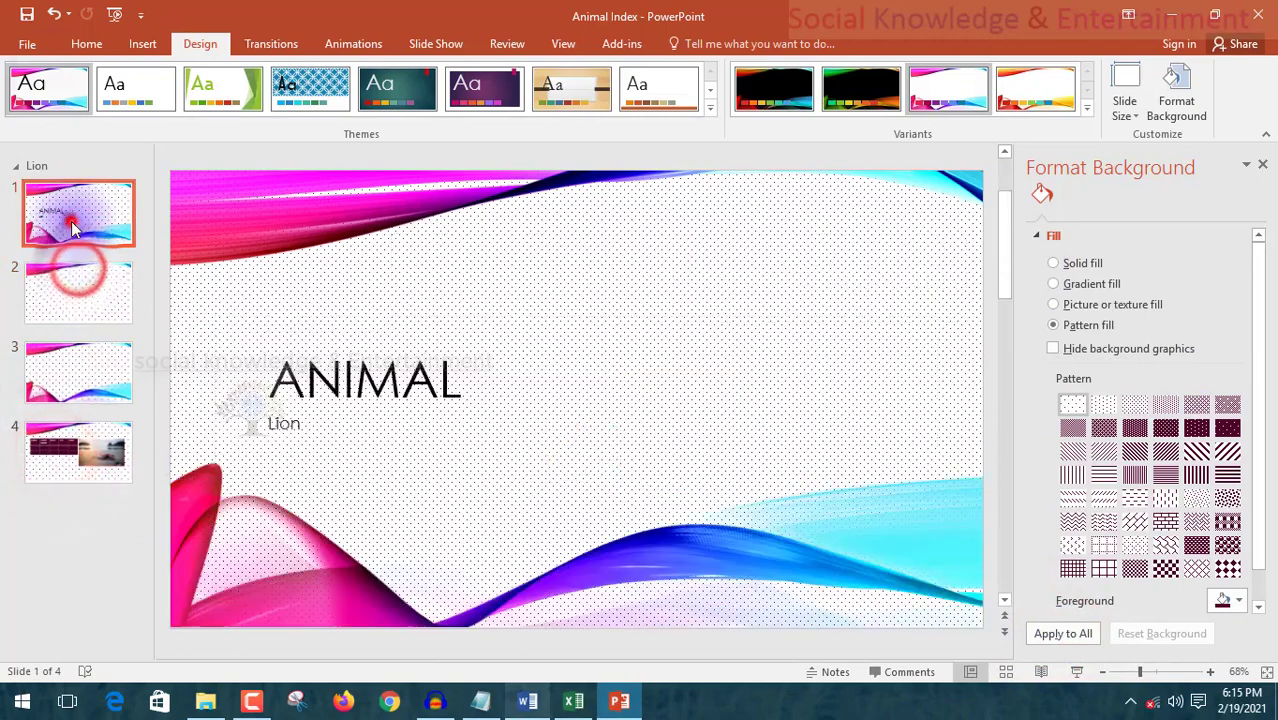
left_click(57, 15)
Toggle Hide background graphics on and off, then reset slide 2's background to plain white
left_click(100, 316)
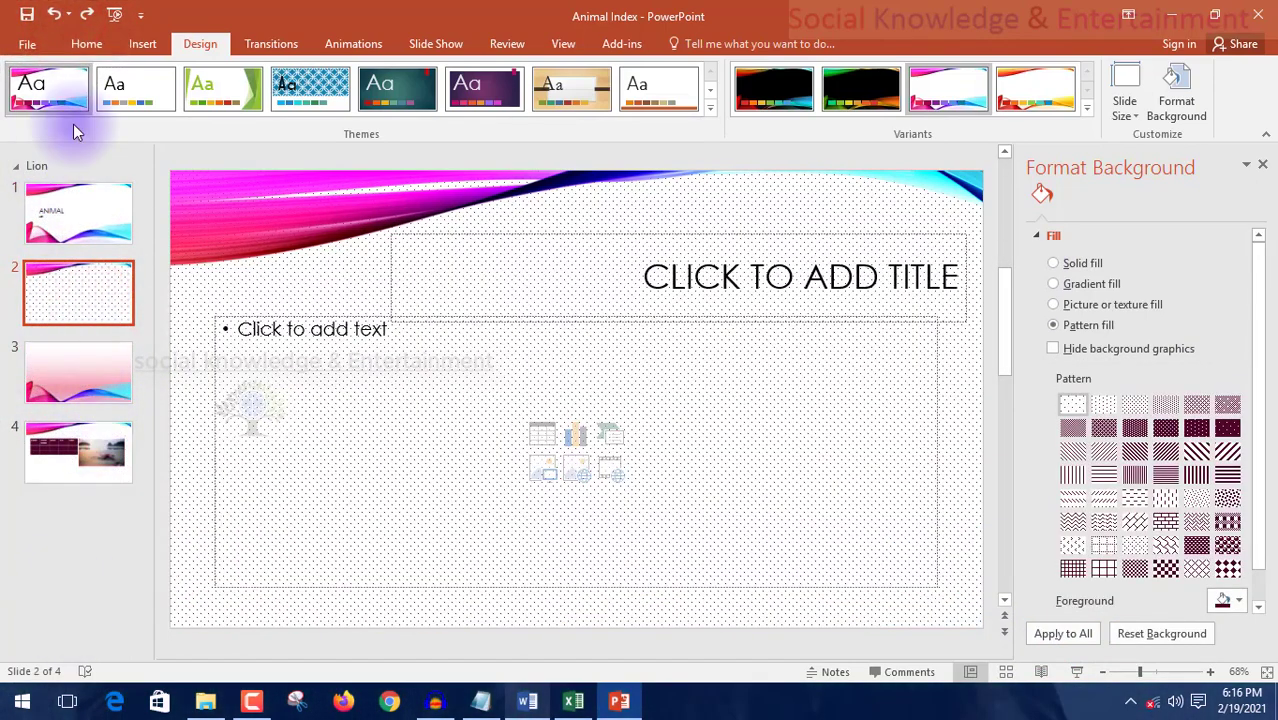
left_click(1120, 352)
left_click(1120, 352)
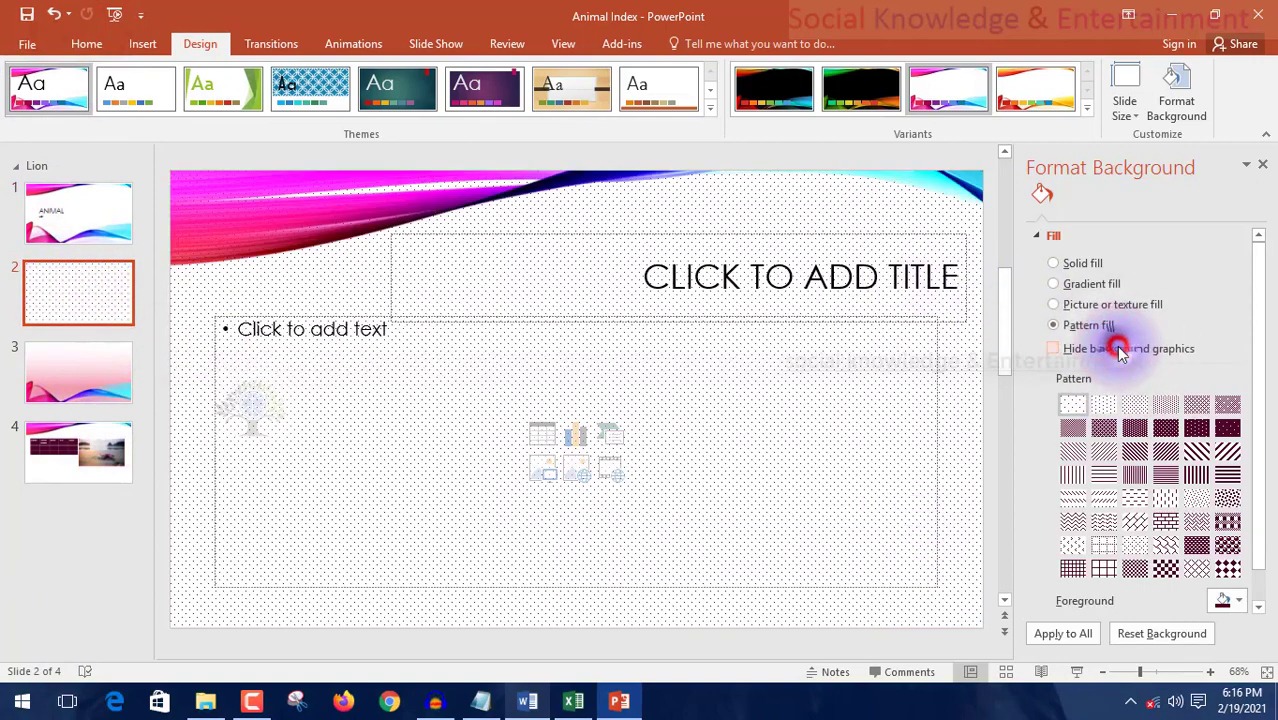
left_click(1119, 352)
left_click(1120, 350)
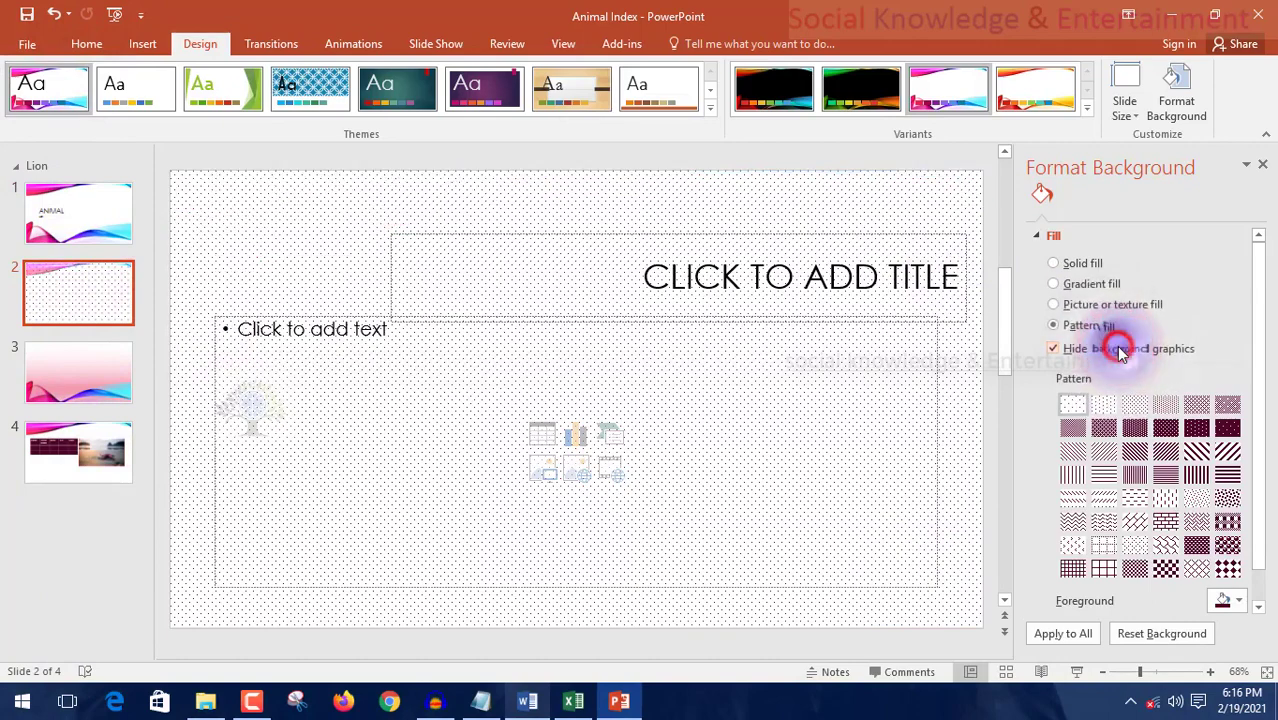
left_click(1120, 350)
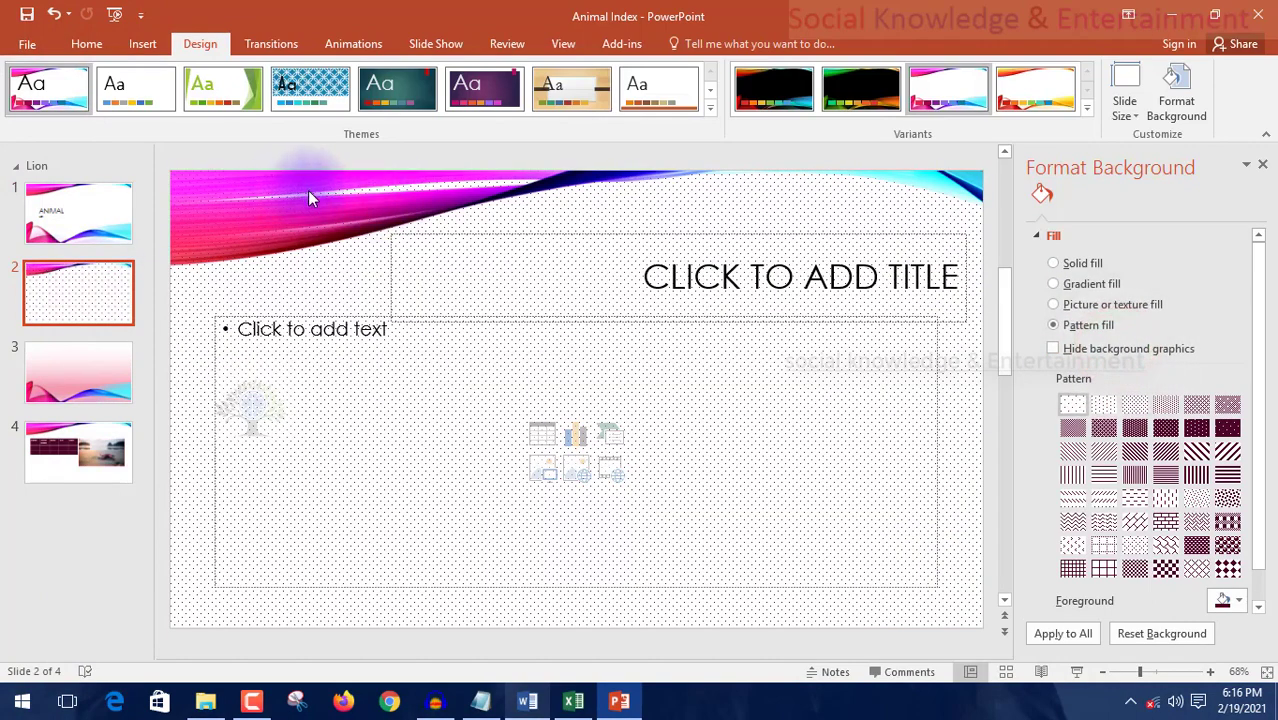
scroll(1240, 440, "down", 1)
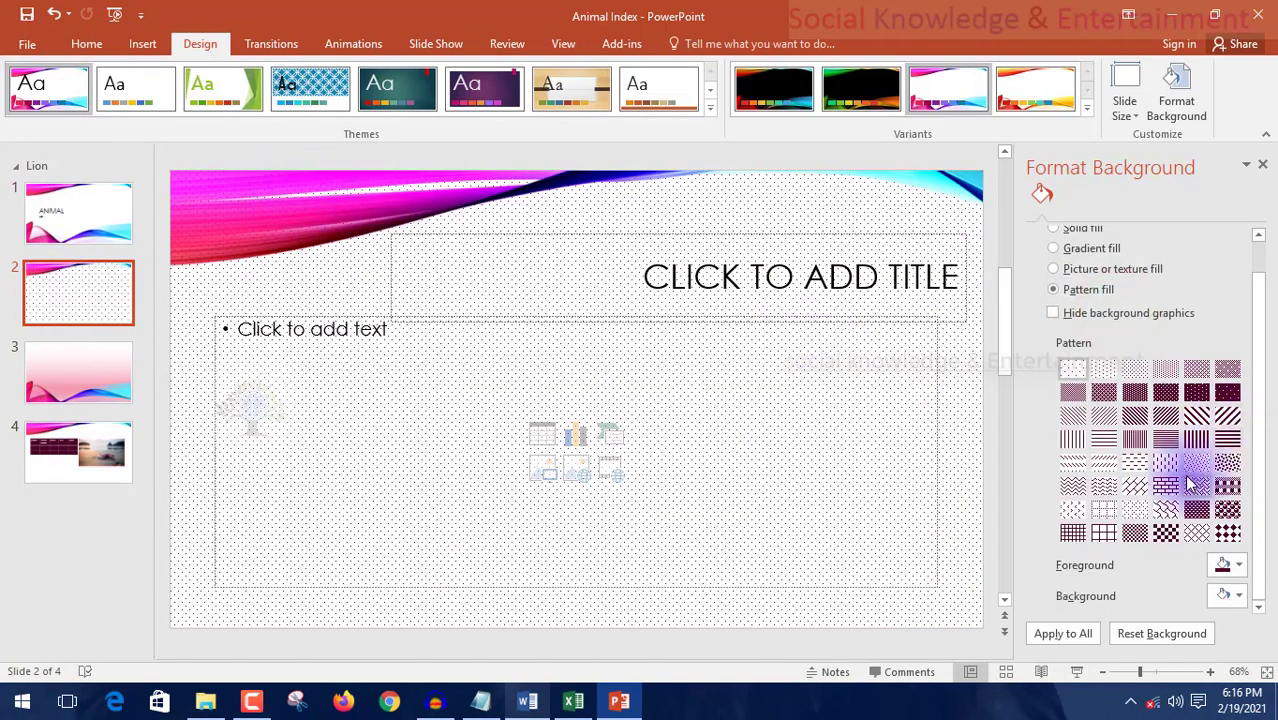
left_click(1135, 632)
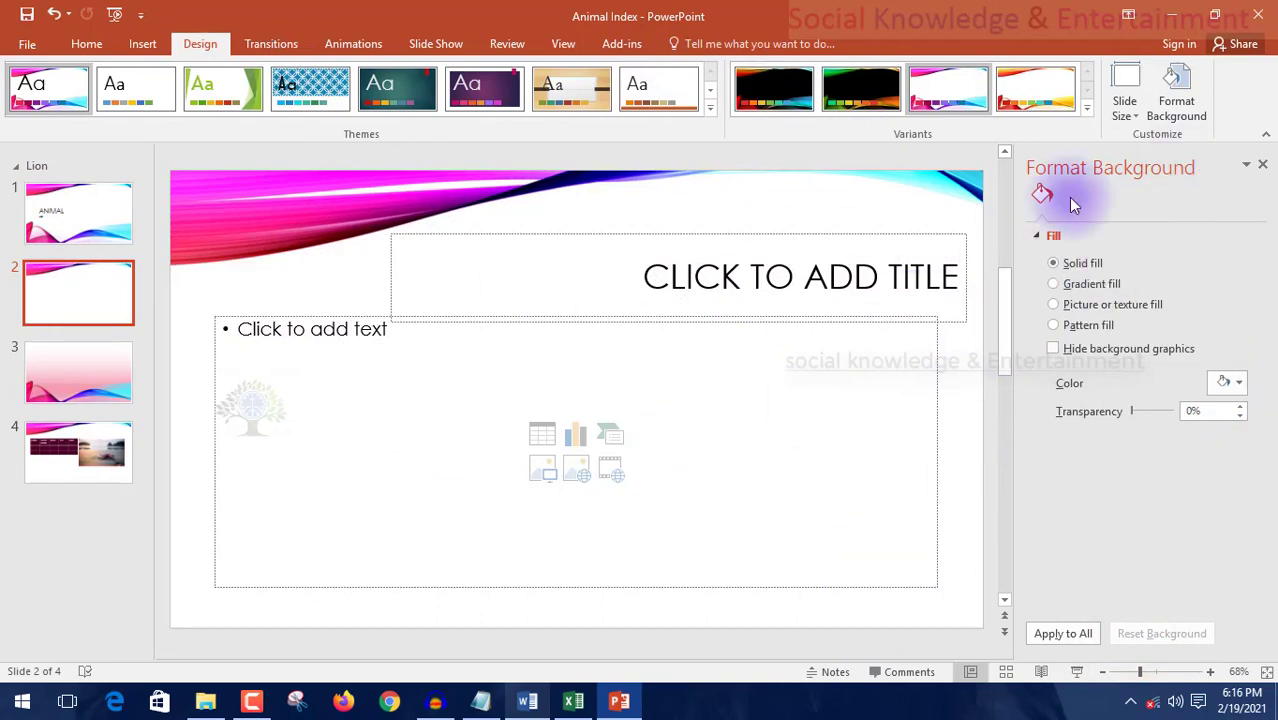
Close the Format Background pane, reopen and close it again, then show the Transitions options
left_click(1264, 166)
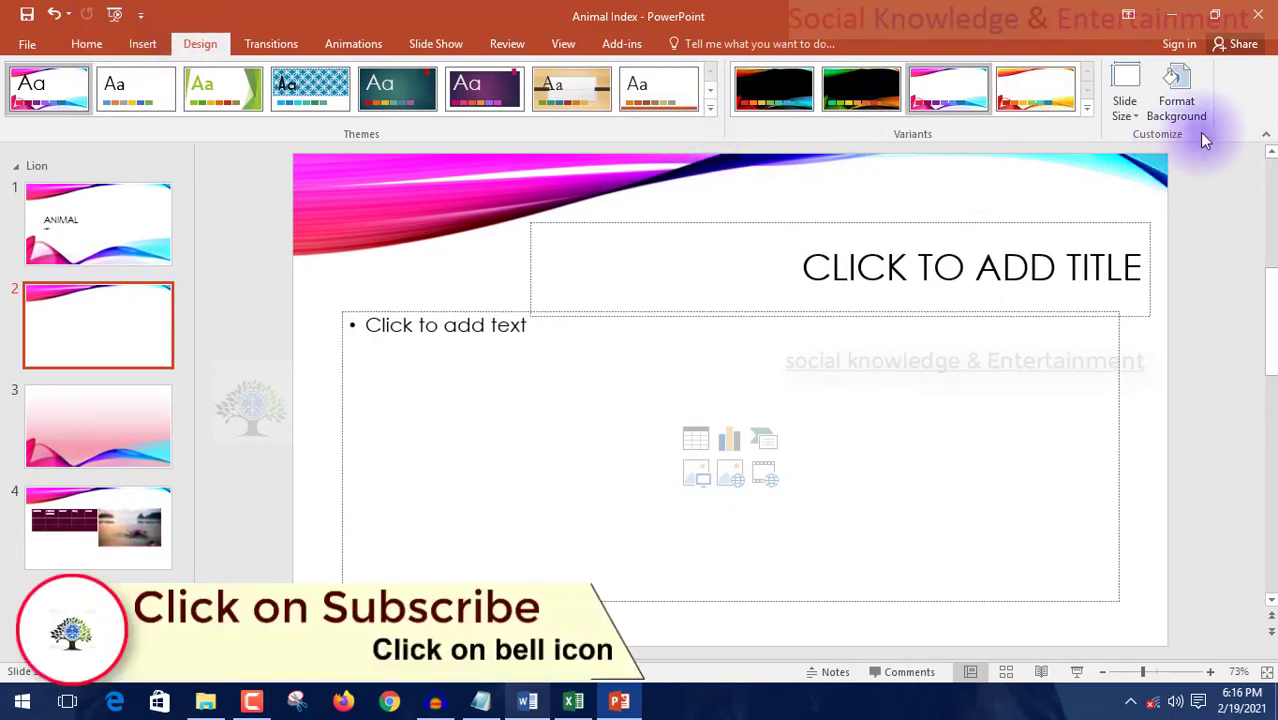
left_click(1176, 92)
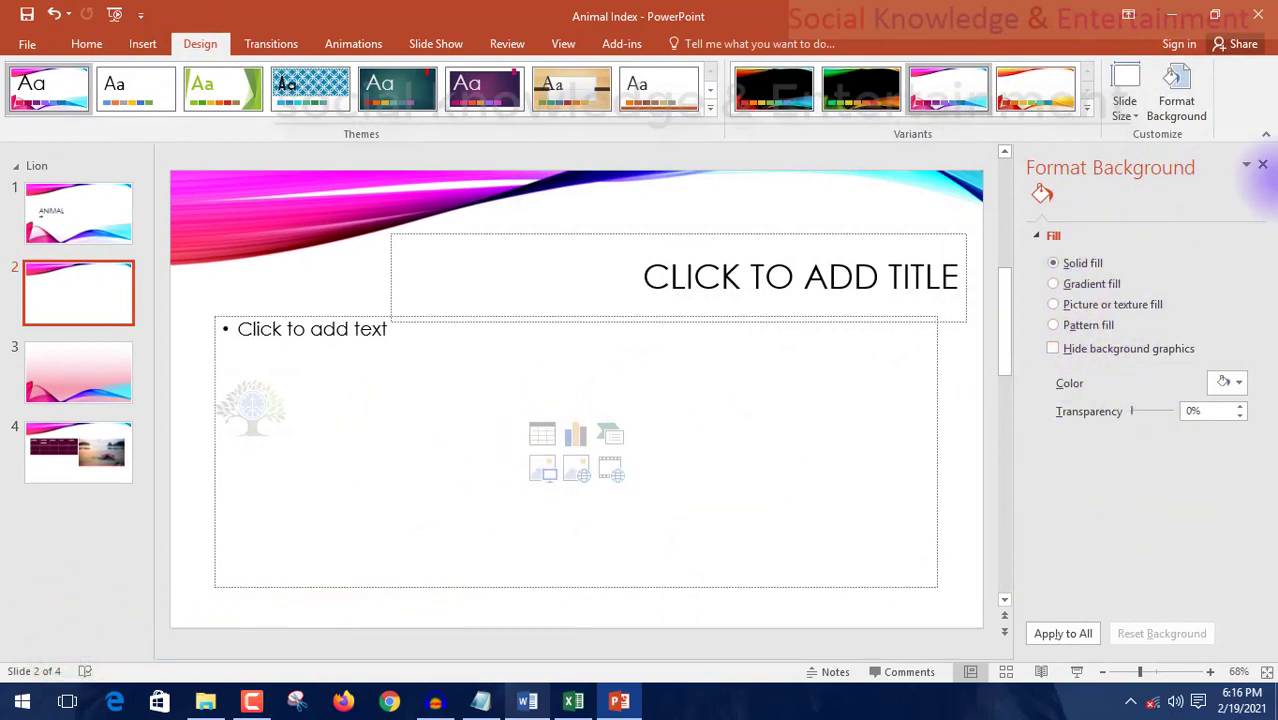
left_click(1263, 166)
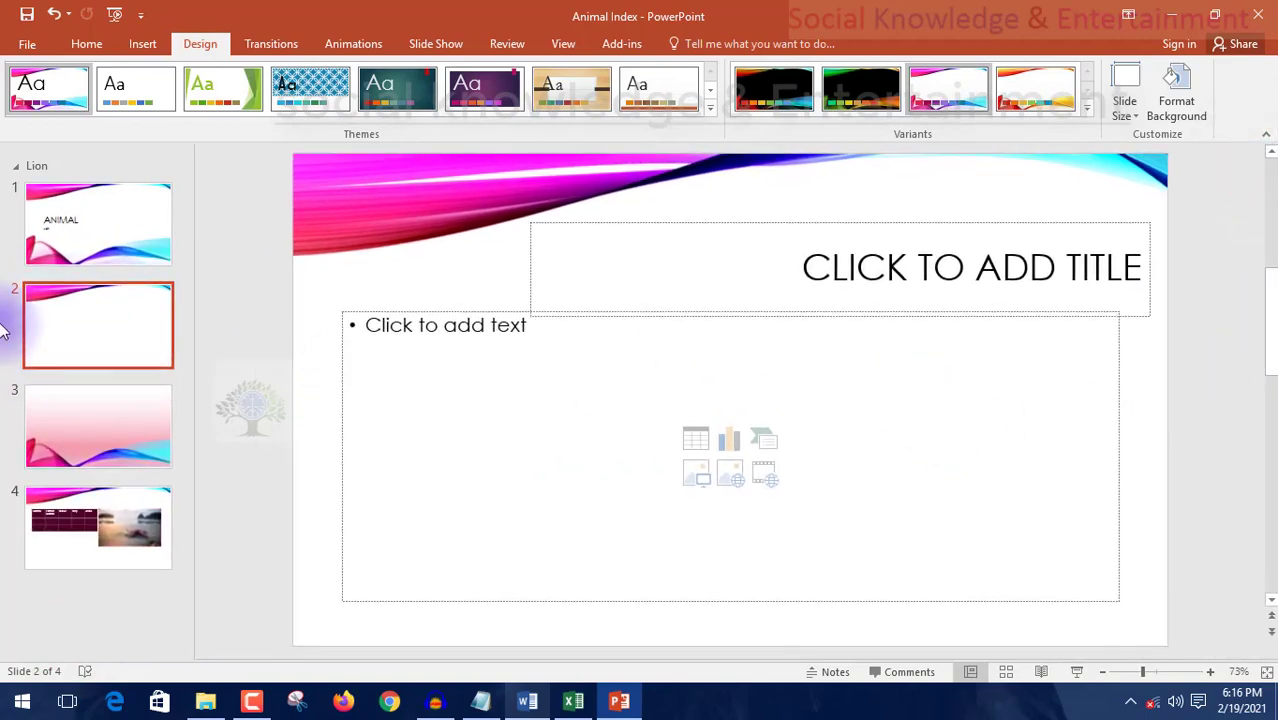
left_click(262, 45)
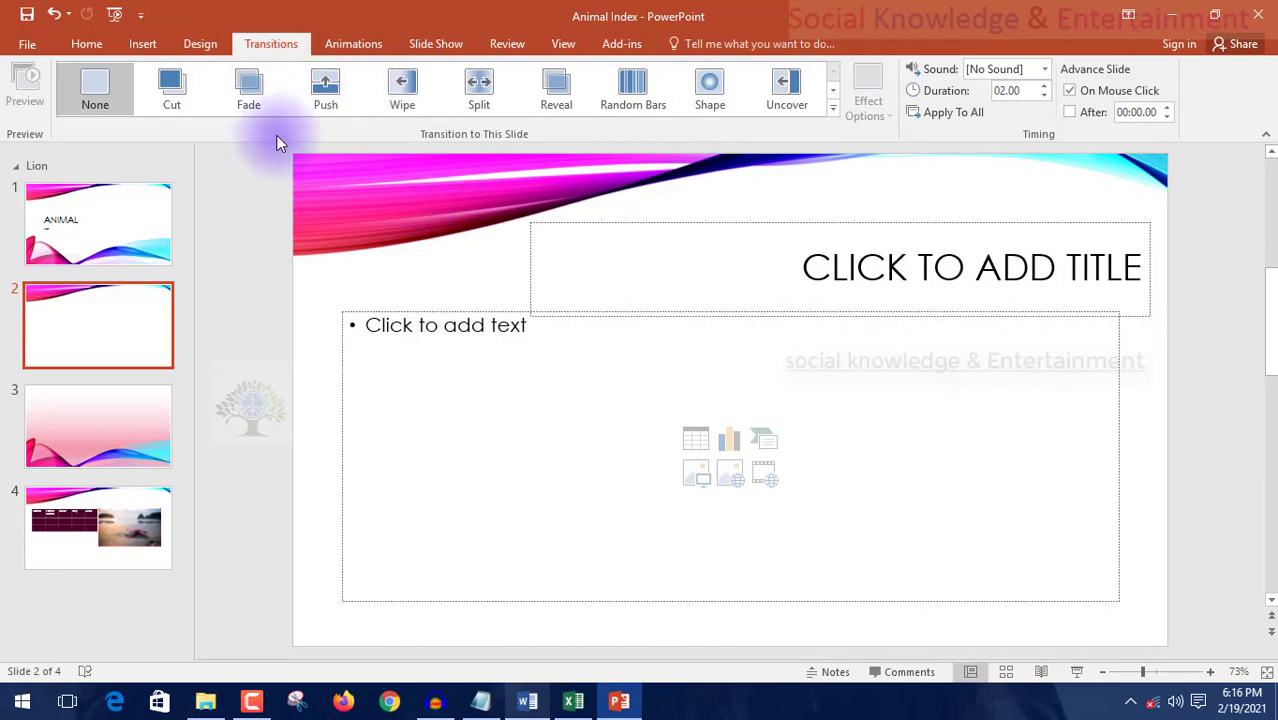
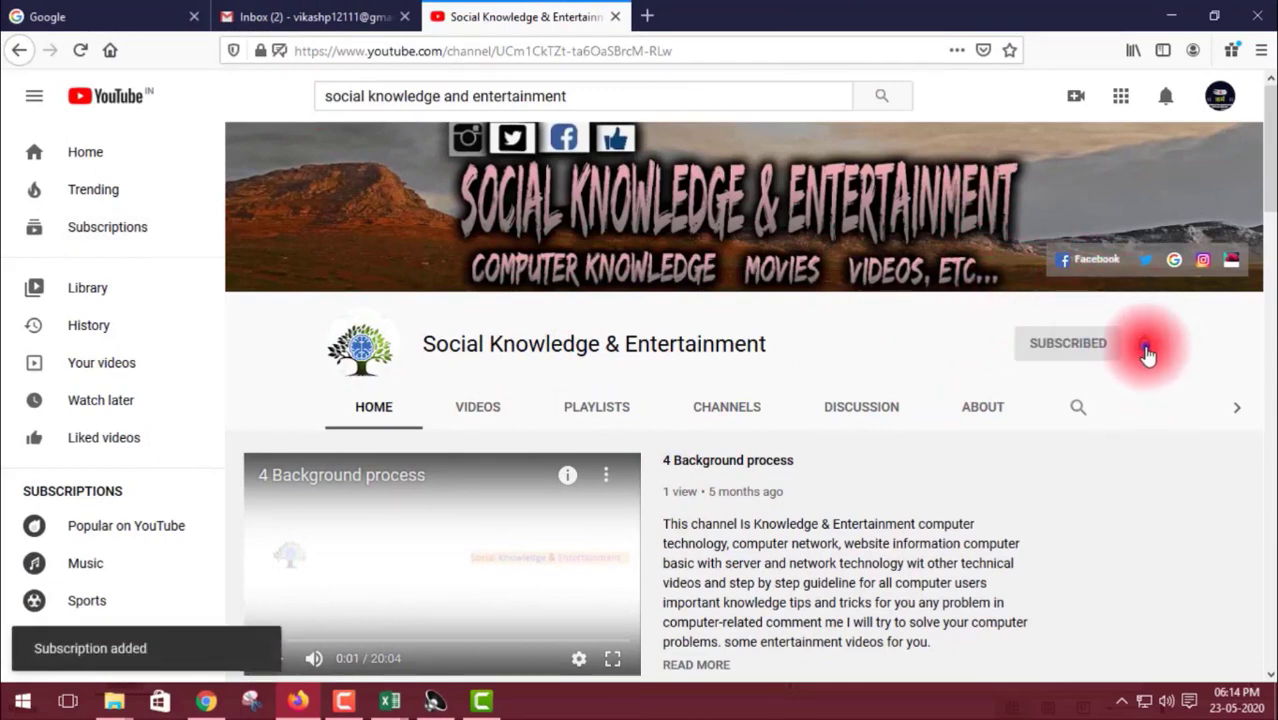
Set the channel's notification bell to All, then scroll through its Home page and back up
left_click(1146, 350)
left_click(1110, 389)
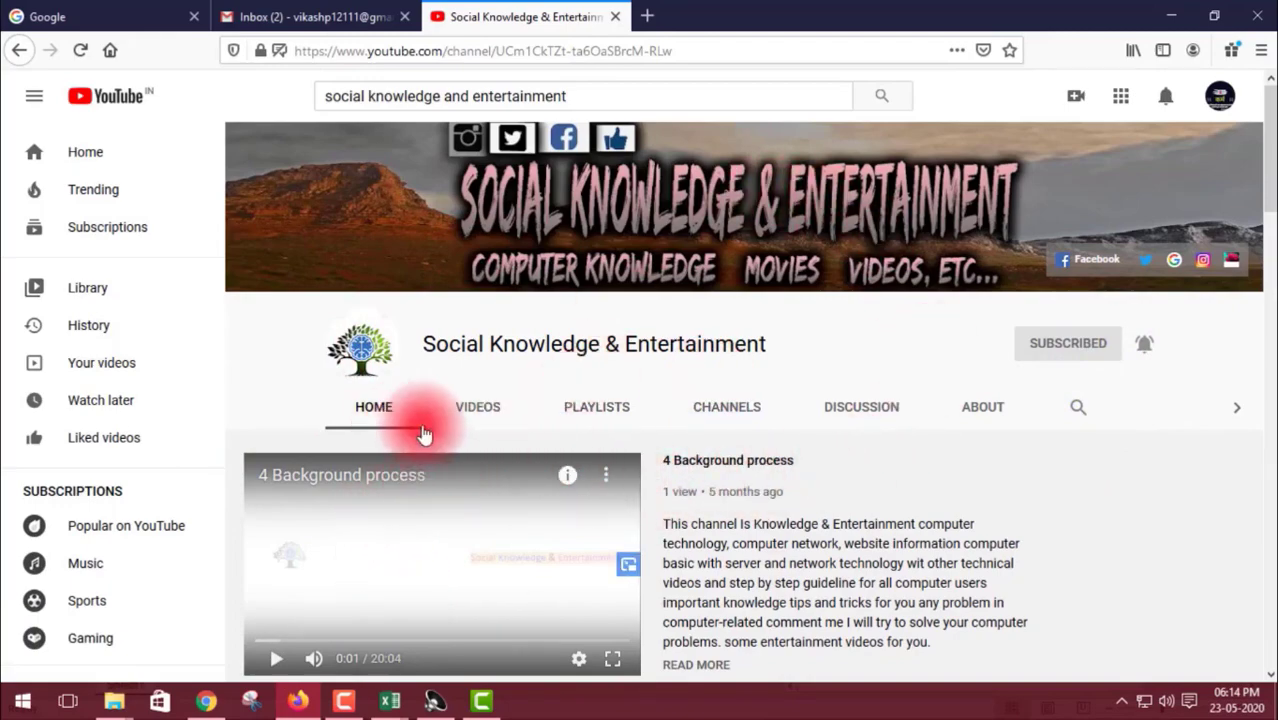
scroll(465, 499, "down", 6)
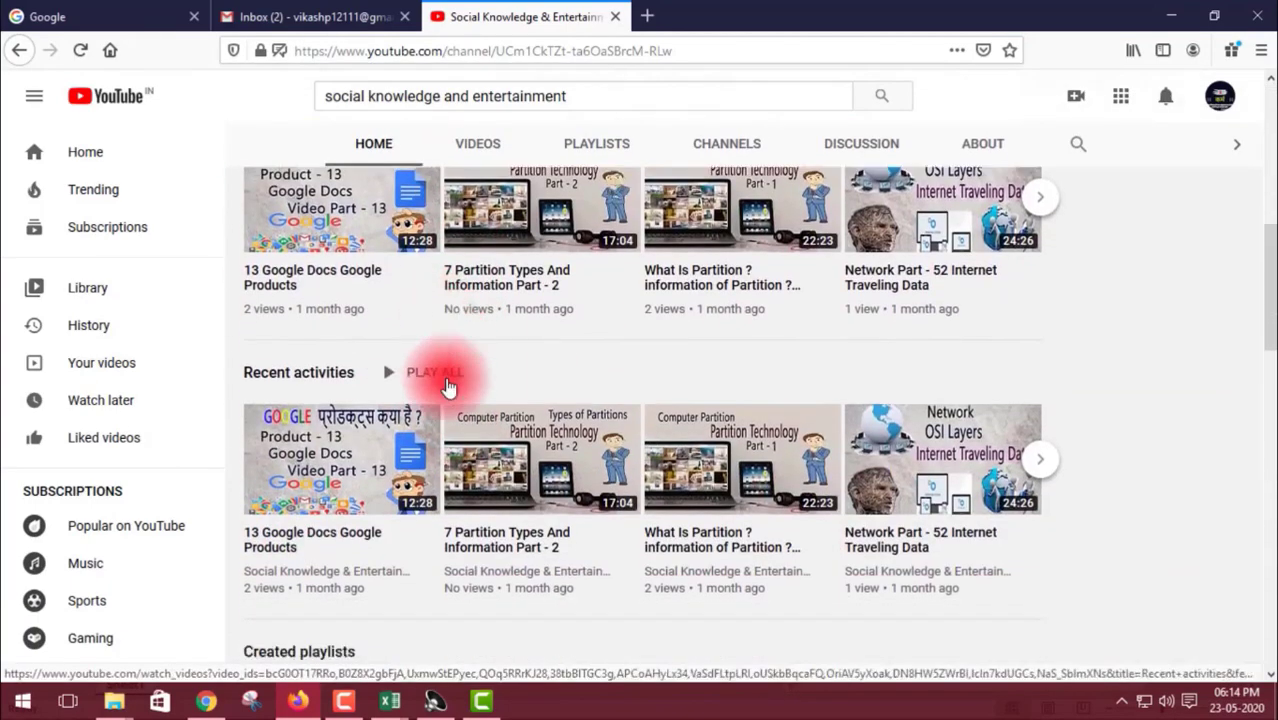
scroll(450, 390, "down", 5)
scroll(455, 395, "down", 2)
scroll(457, 397, "down", 4)
scroll(460, 397, "down", 3)
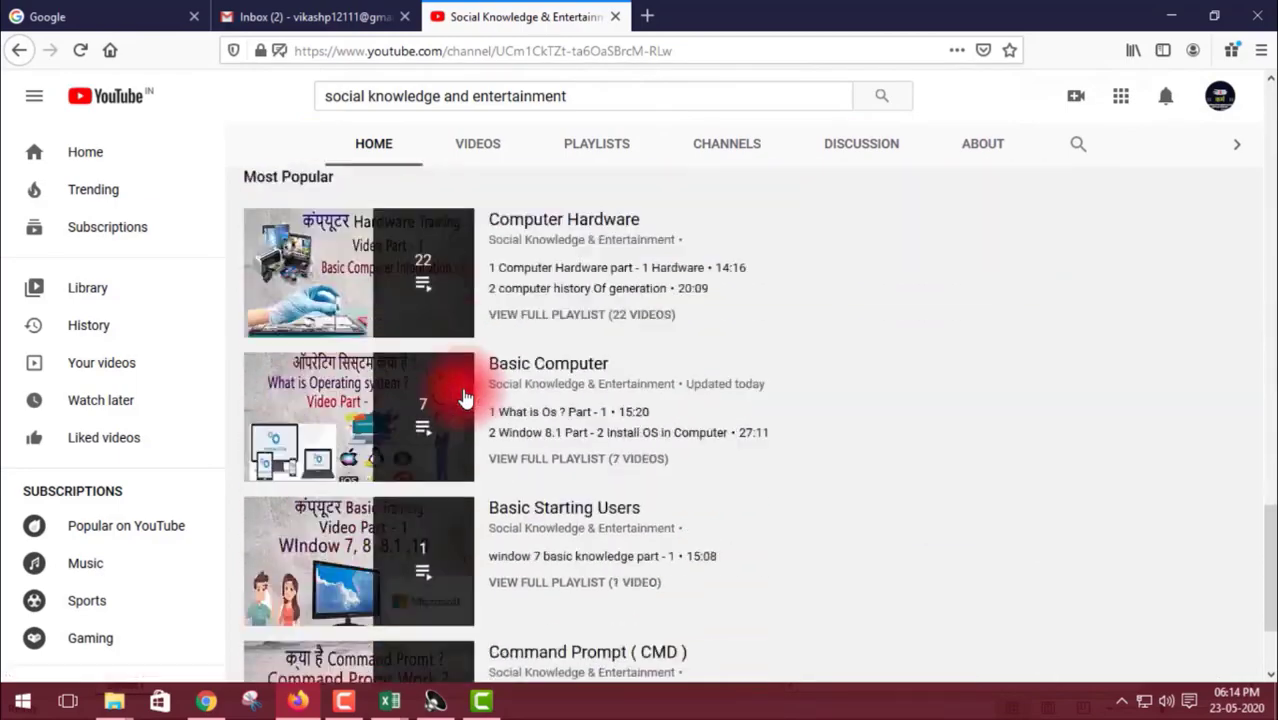
scroll(465, 397, "down", 2)
scroll(465, 397, "up", 6)
scroll(462, 397, "up", 7)
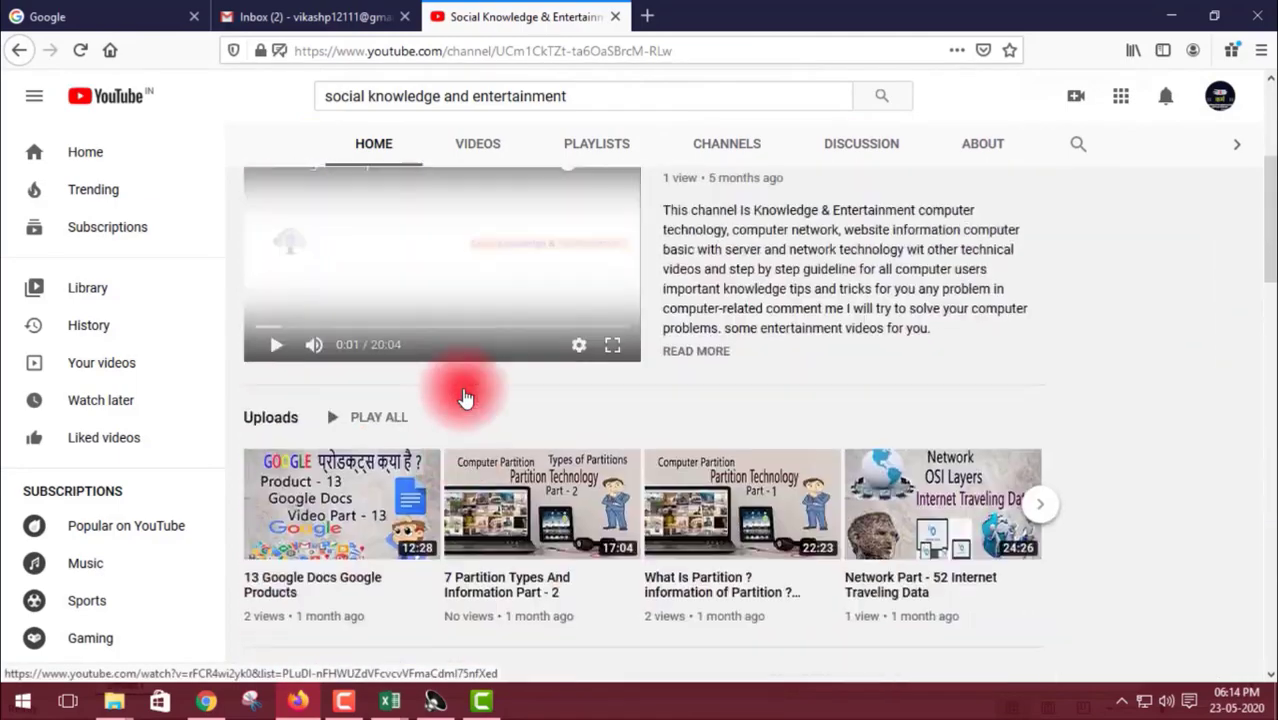
scroll(462, 397, "up", 7)
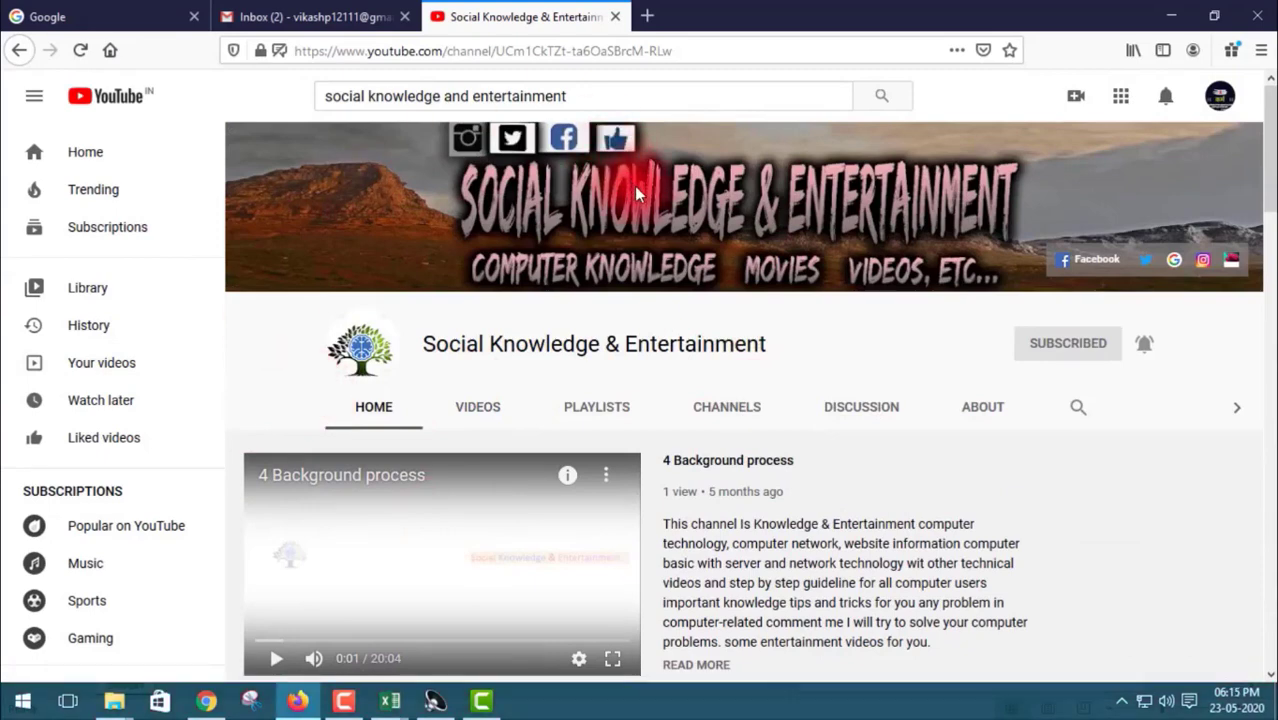
Play all of the Basic Starting Users playlist from the Playlists tab, then go back to the playlists
left_click(599, 414)
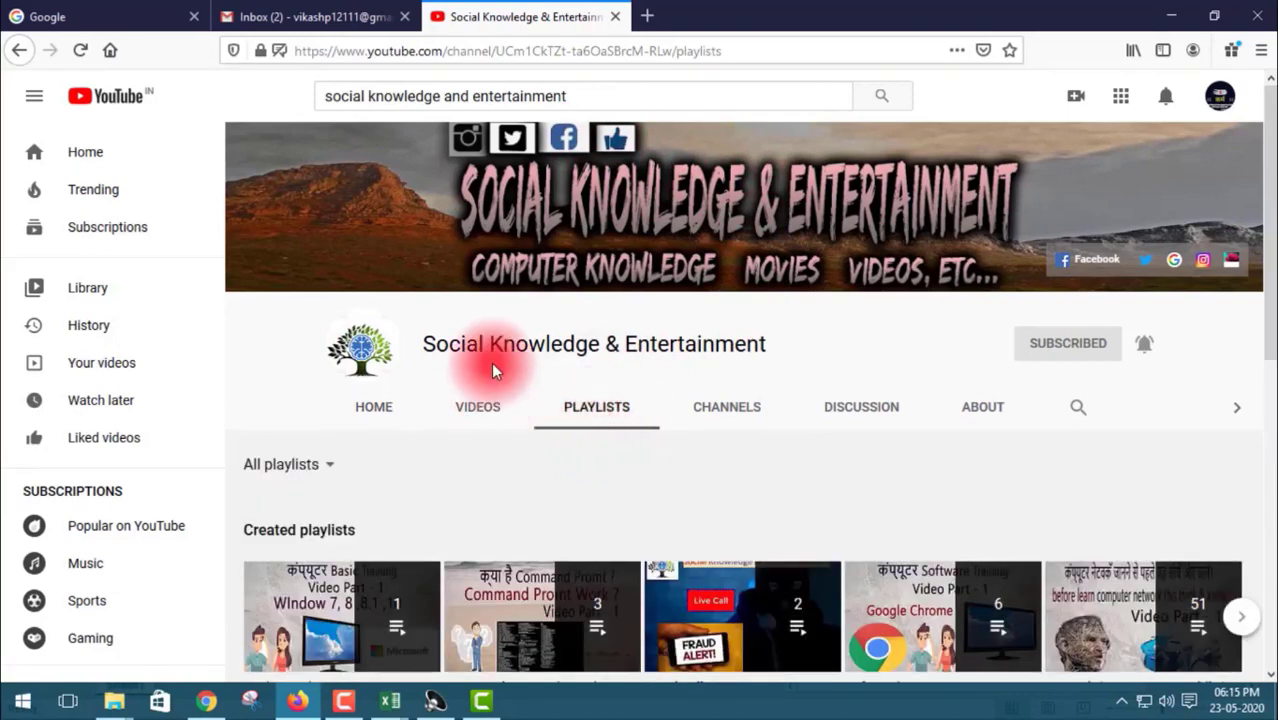
scroll(470, 355, "down", 4)
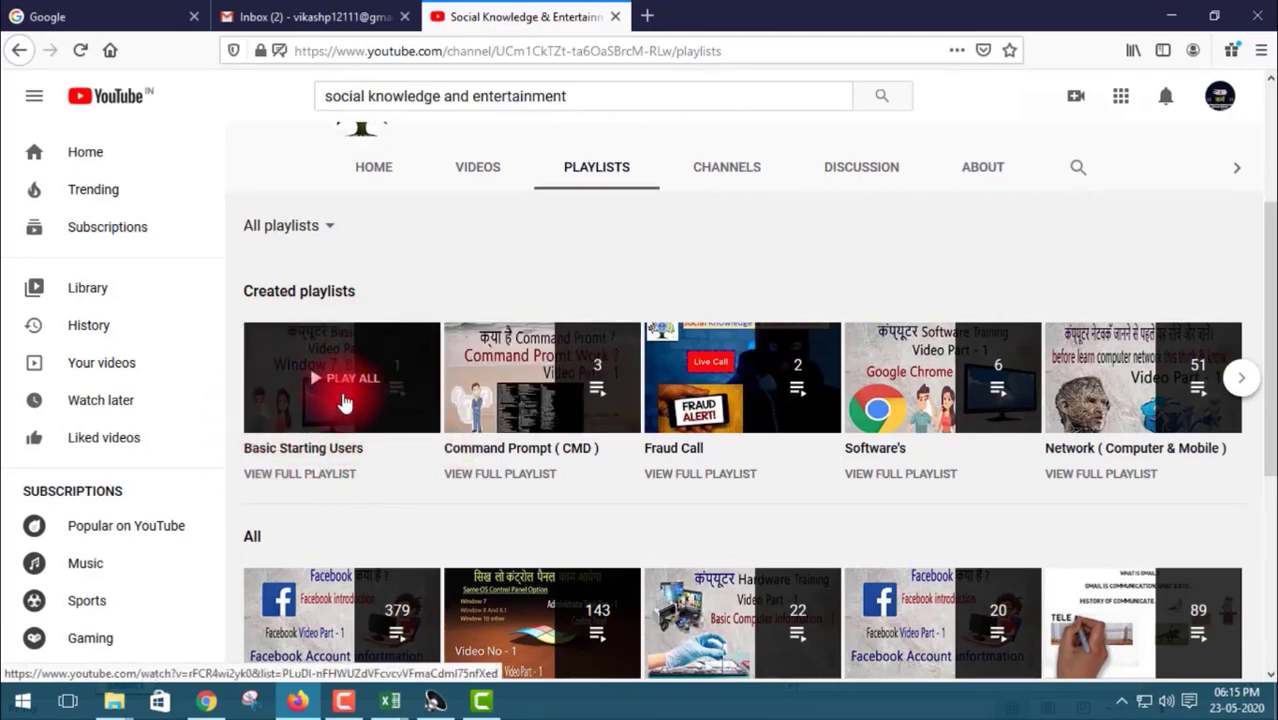
scroll(343, 401, "down", 2)
left_click(340, 295)
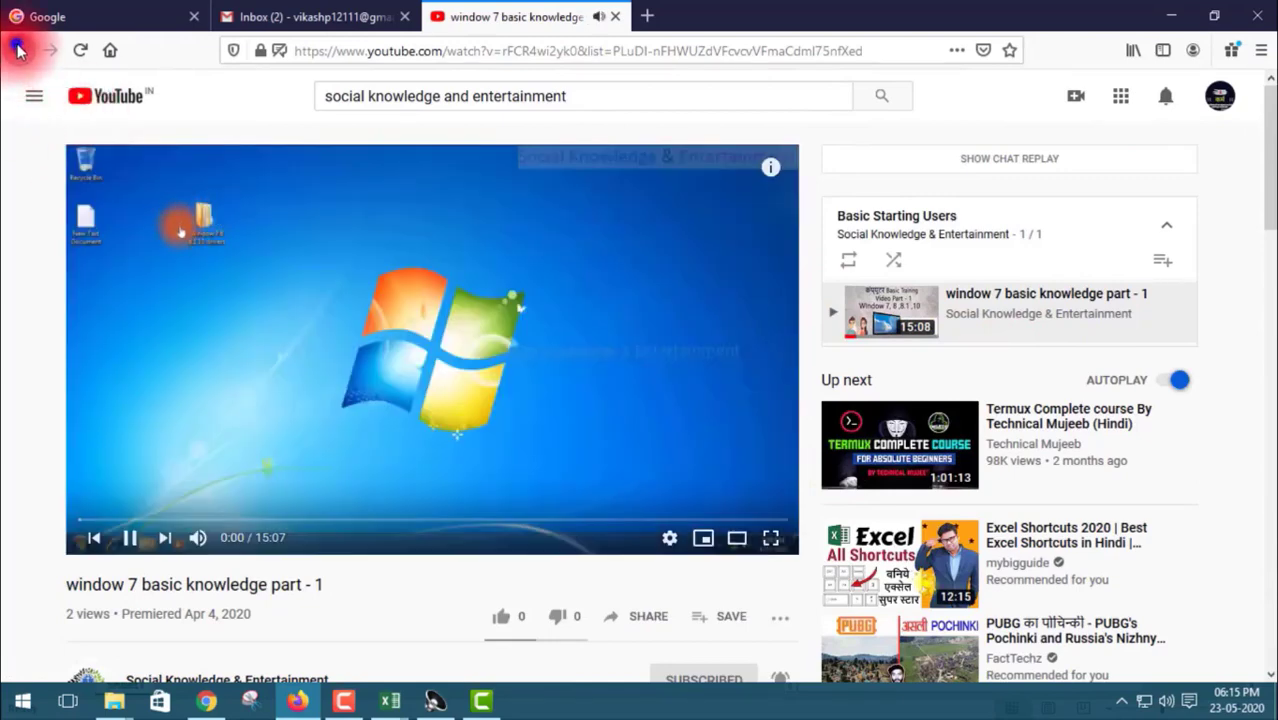
left_click(18, 50)
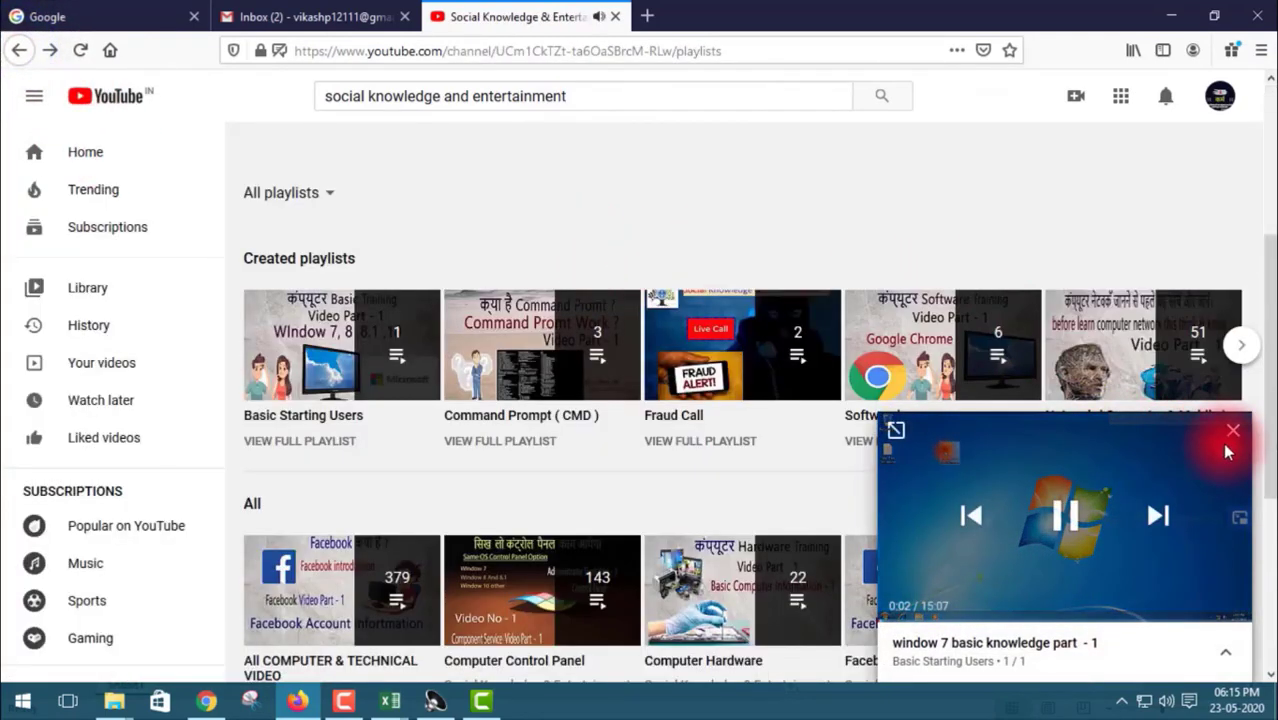
Close the miniplayer and browse the All and Most Popular playlist rows
left_click(1230, 441)
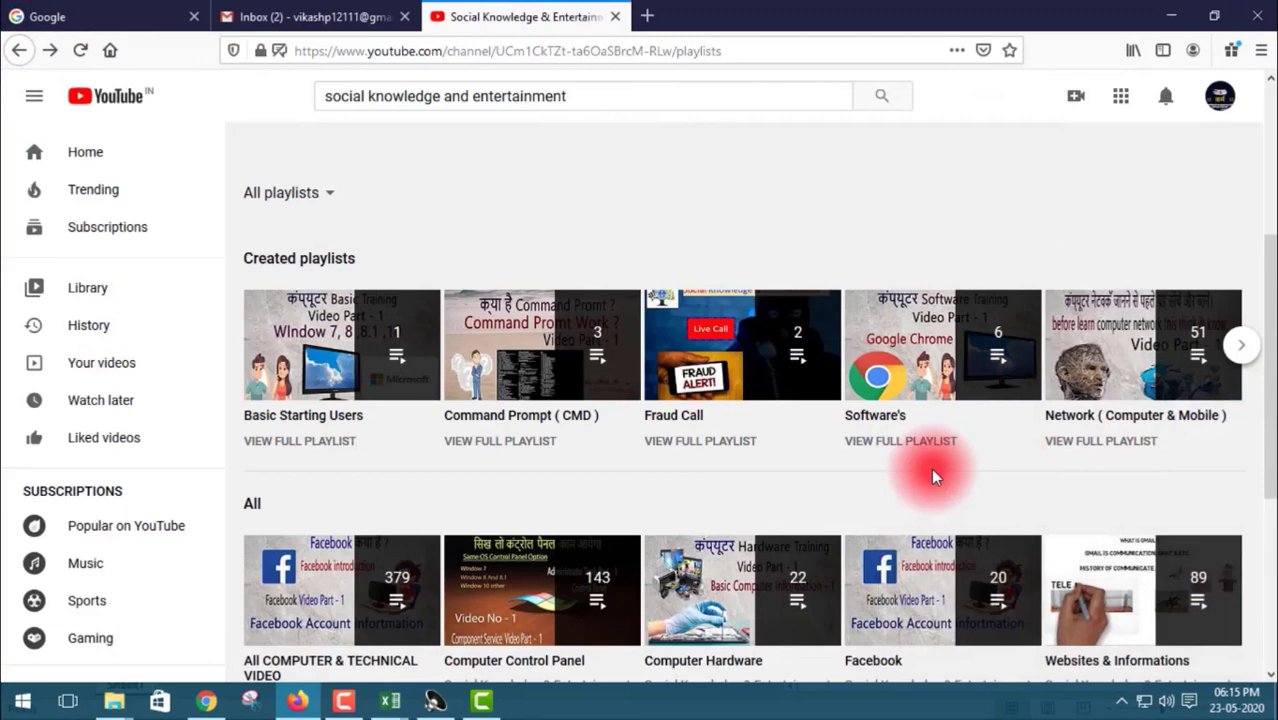
mouse_move(330, 366)
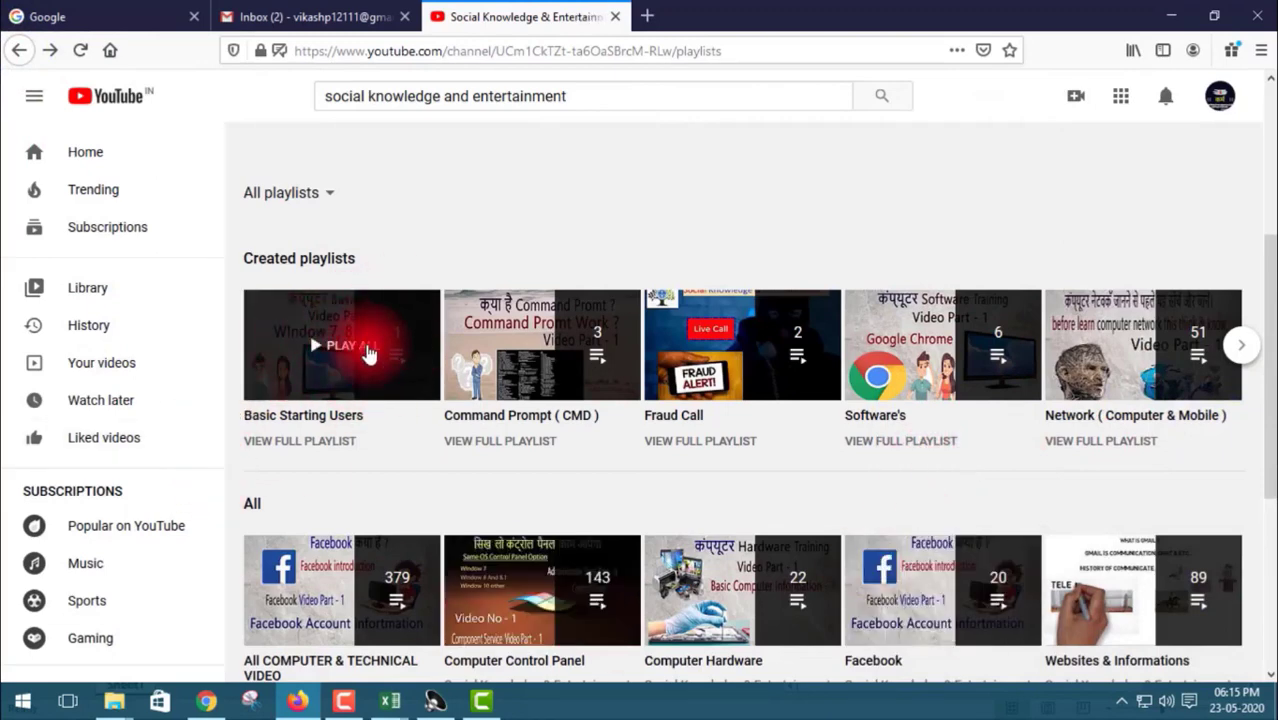
scroll(755, 466, "down", 4)
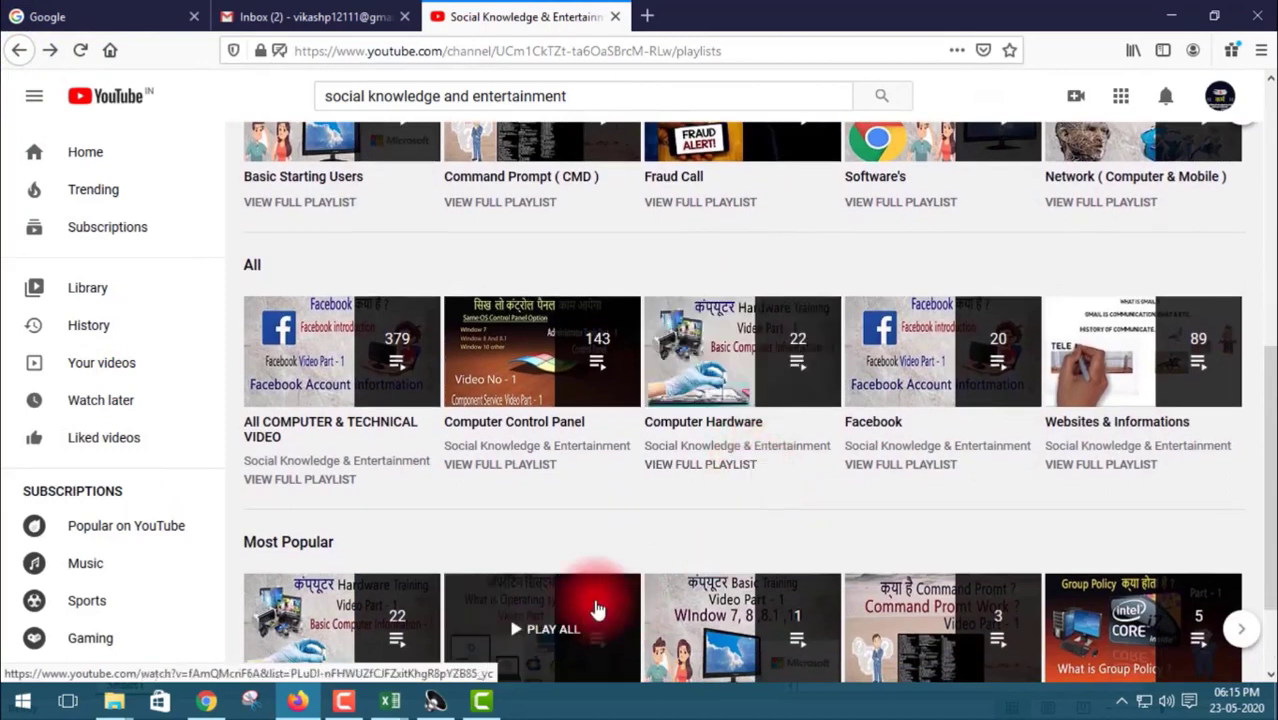
scroll(841, 502, "down", 2)
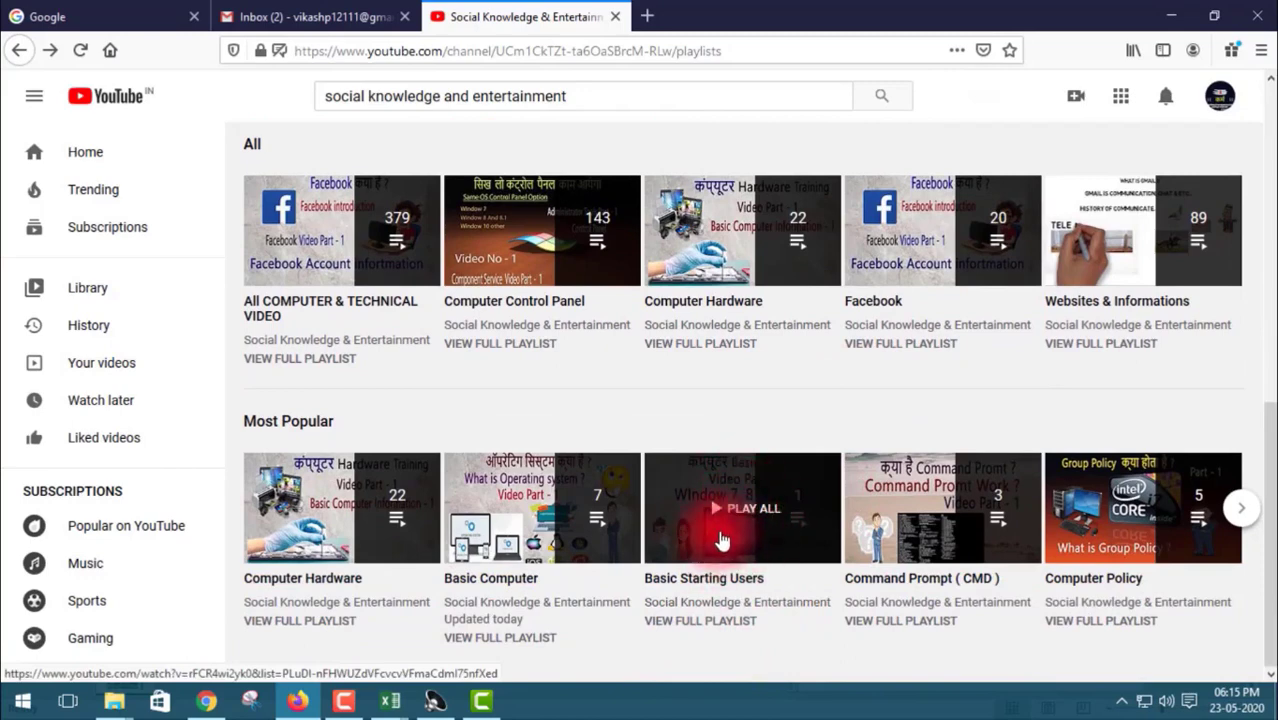
left_click(758, 525)
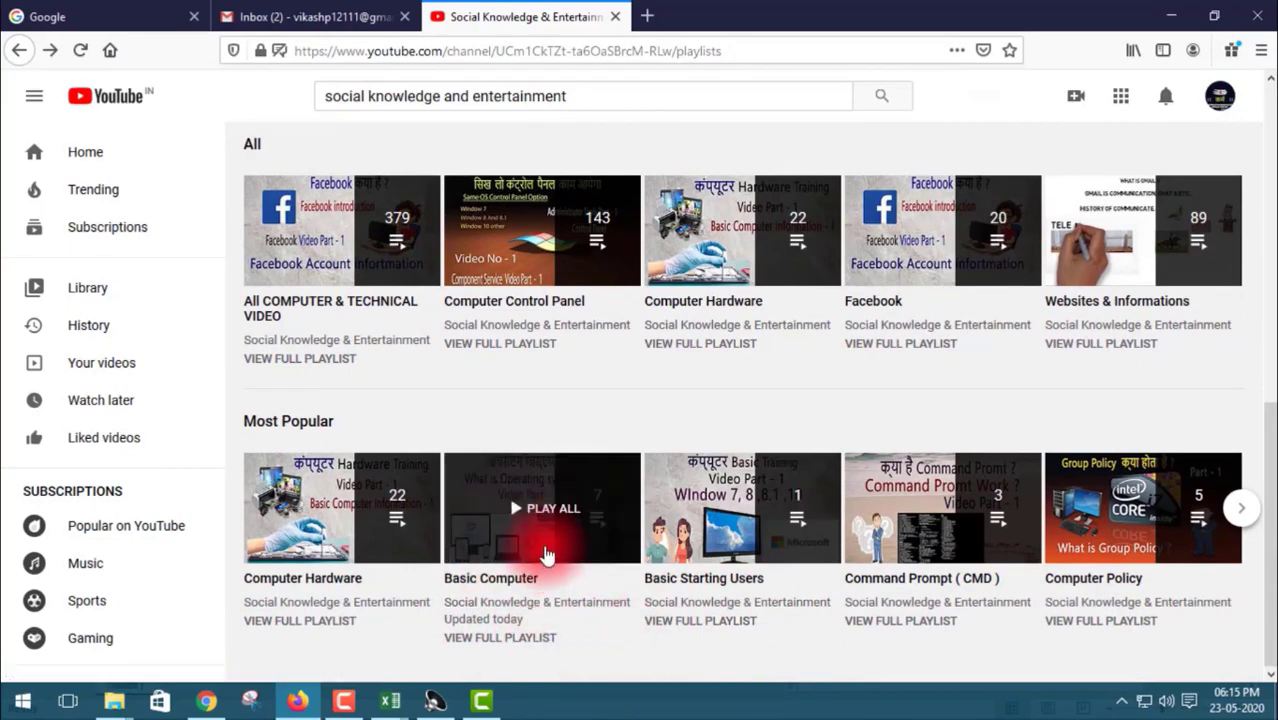
scroll(547, 555, "up", 2)
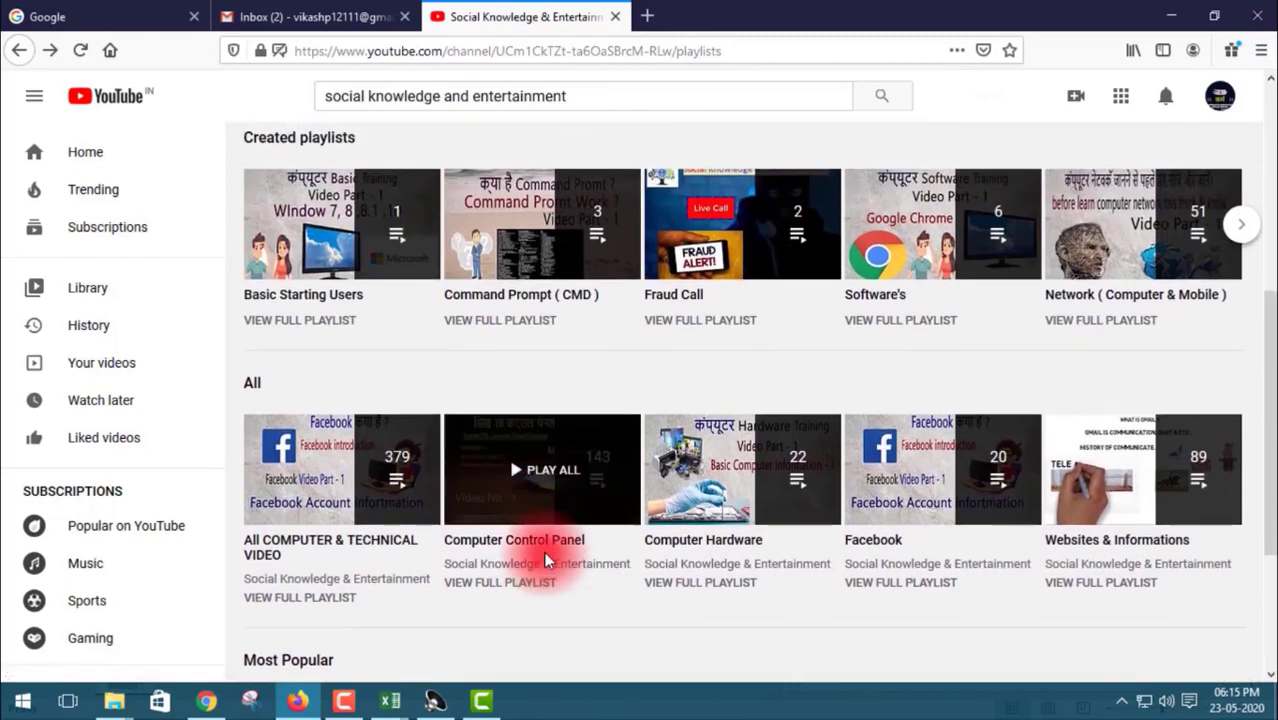
scroll(547, 555, "up", 3)
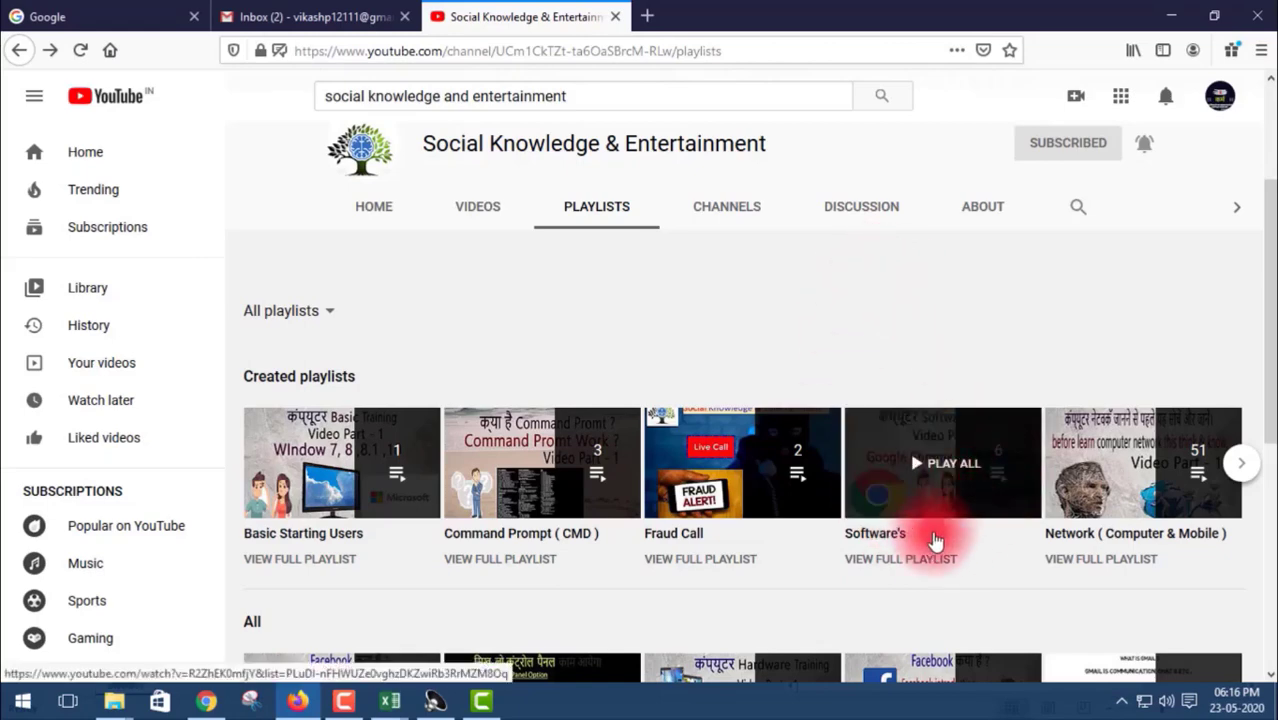
scroll(927, 505, "down", 3)
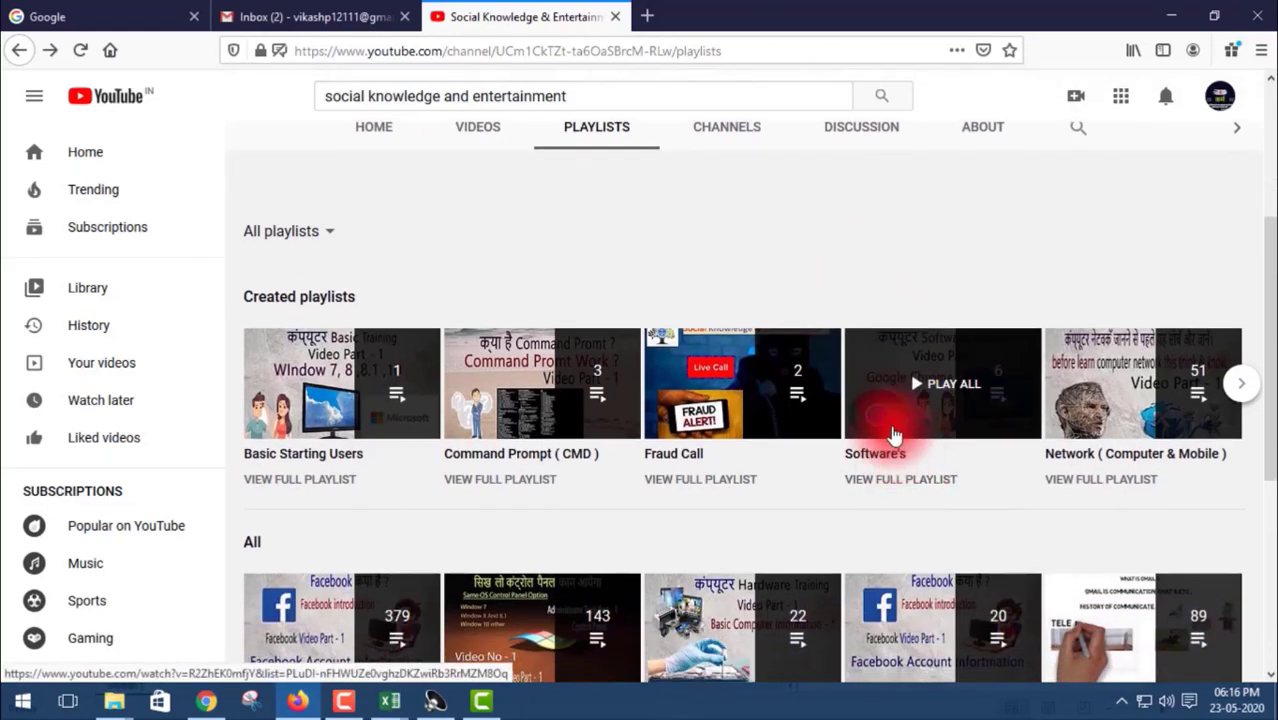
scroll(893, 432, "down", 3)
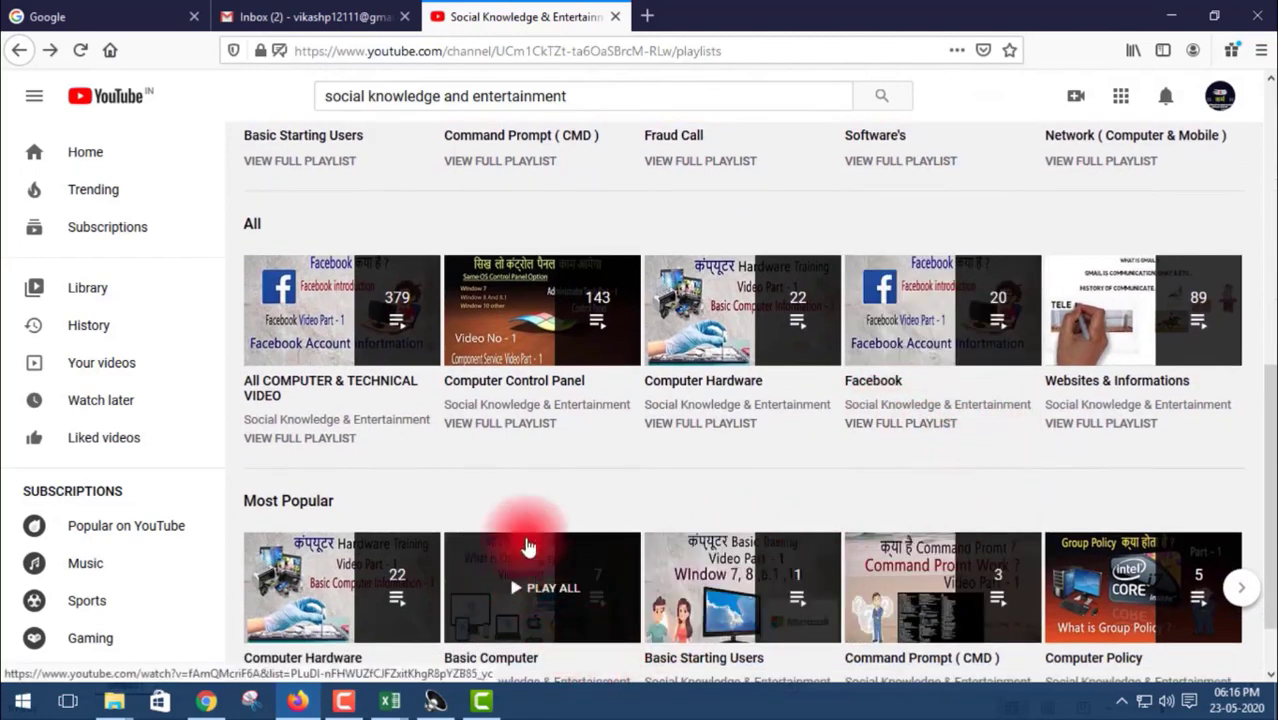
scroll(772, 437, "down", 1)
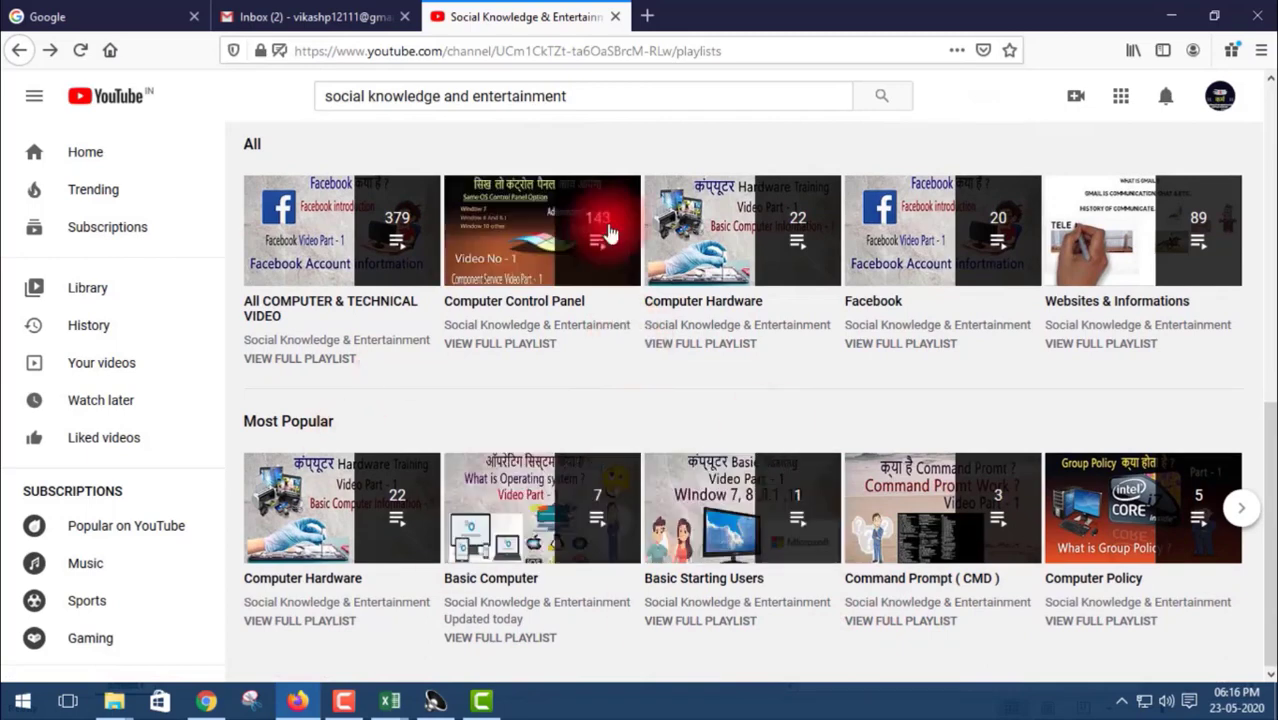
Play all of the Websites & Informations playlist and scroll through its queue
left_click(1146, 257)
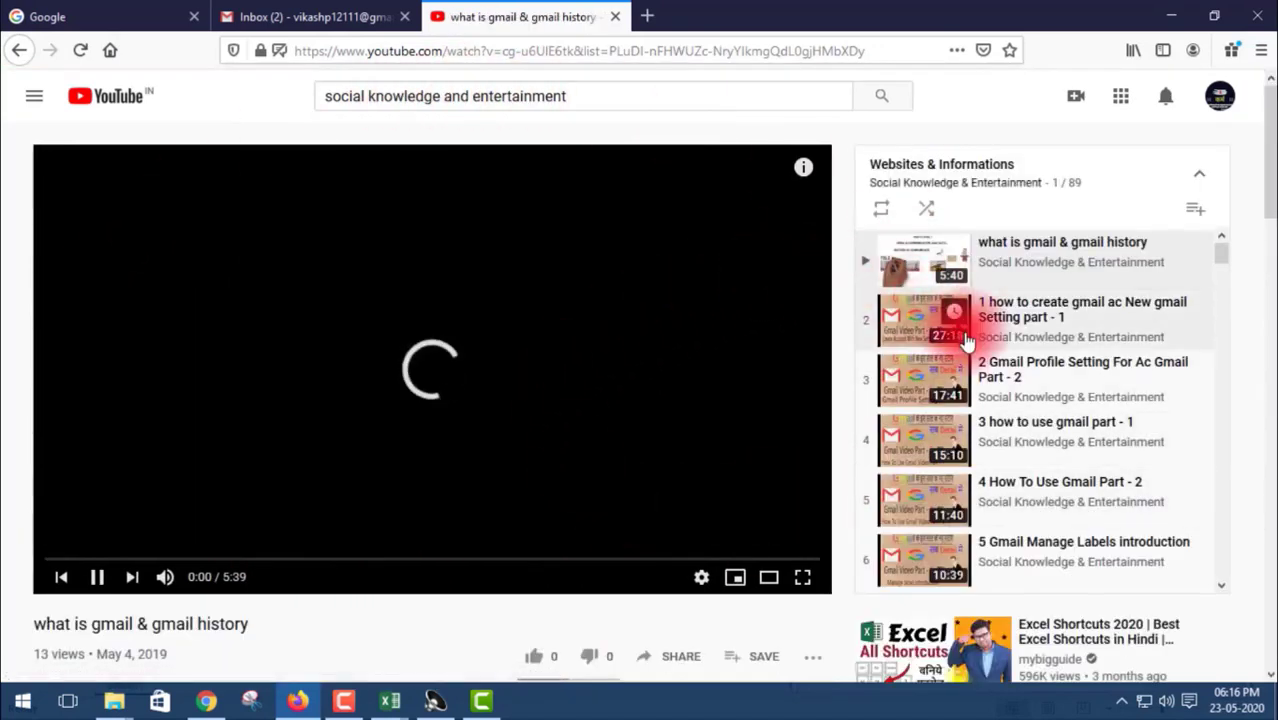
scroll(964, 338, "down", 3)
scroll(964, 340, "down", 2)
scroll(966, 344, "down", 3)
scroll(964, 338, "down", 3)
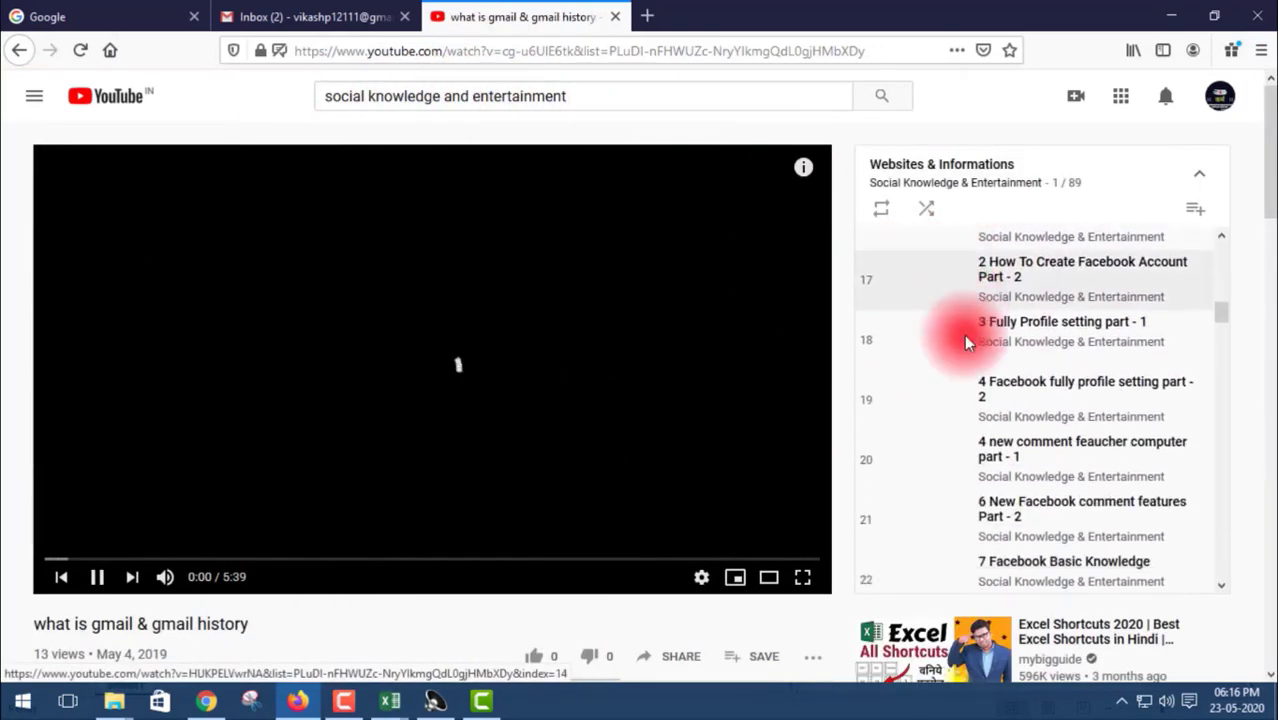
scroll(964, 337, "down", 5)
scroll(995, 380, "down", 3)
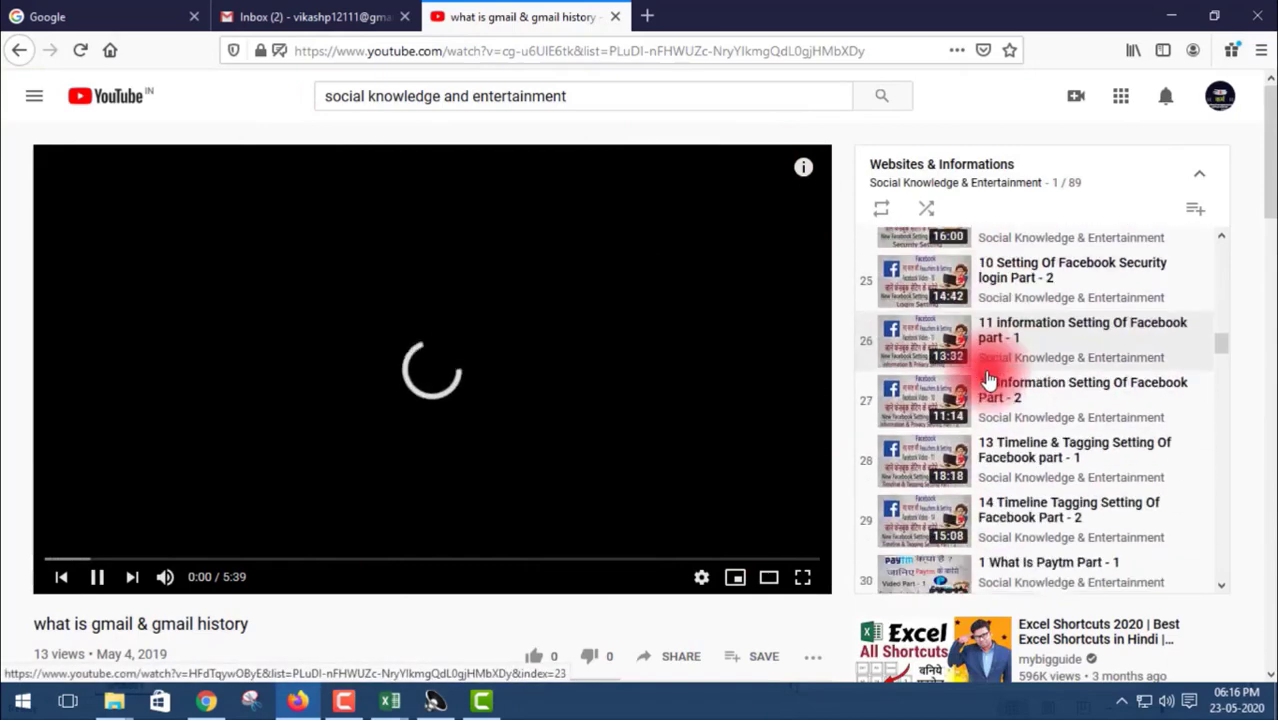
scroll(993, 378, "down", 3)
scroll(990, 377, "down", 3)
scroll(988, 376, "down", 2)
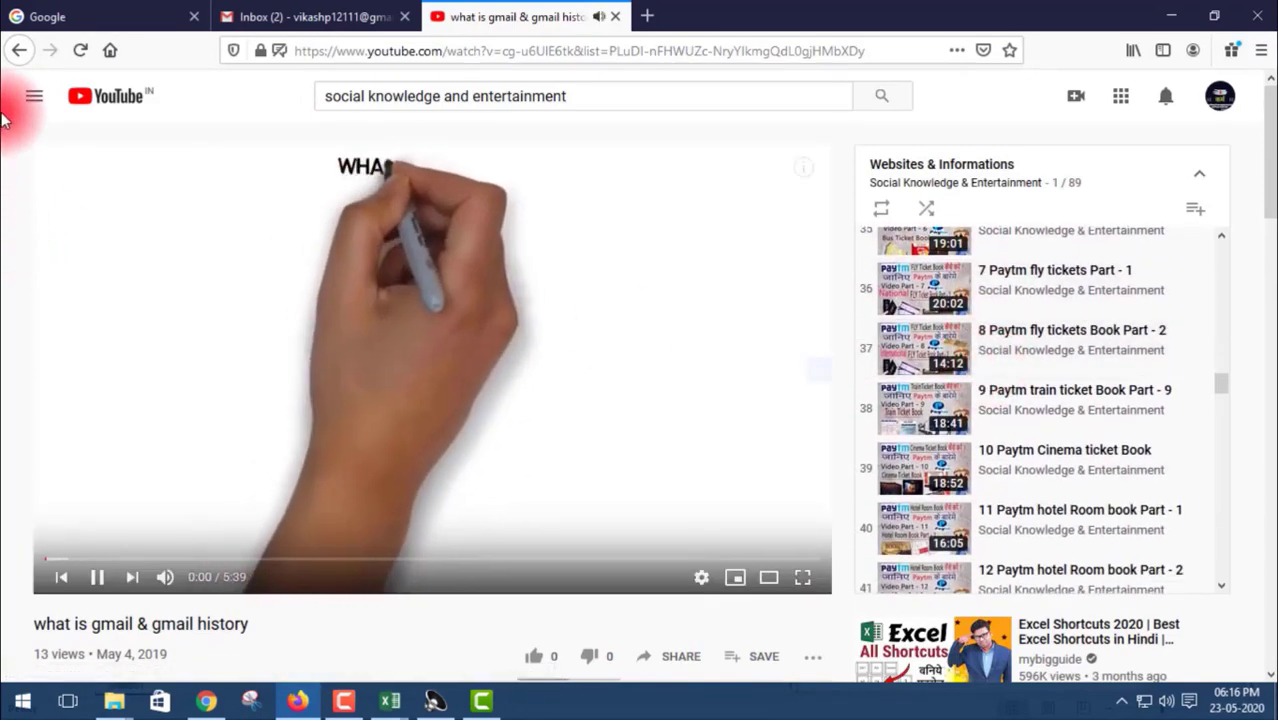
Return to the channel's playlists page and close the floating miniplayer
left_click(20, 50)
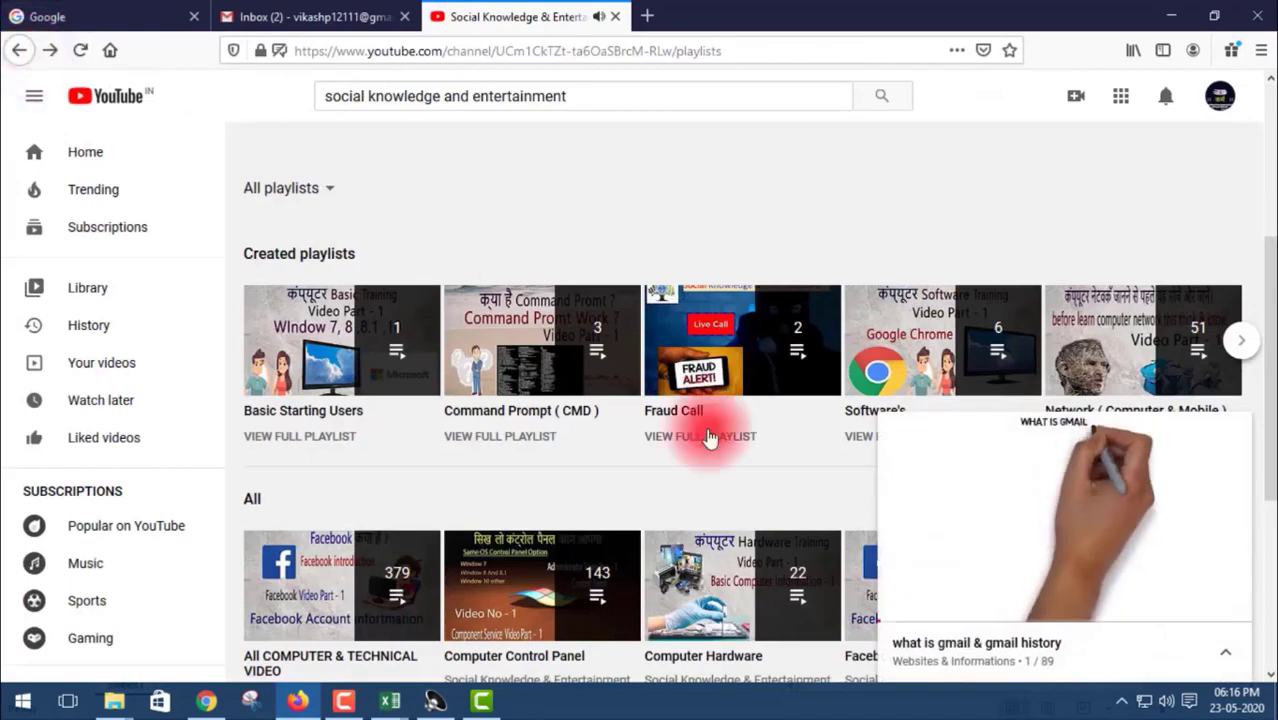
mouse_move(1157, 459)
left_click(1230, 435)
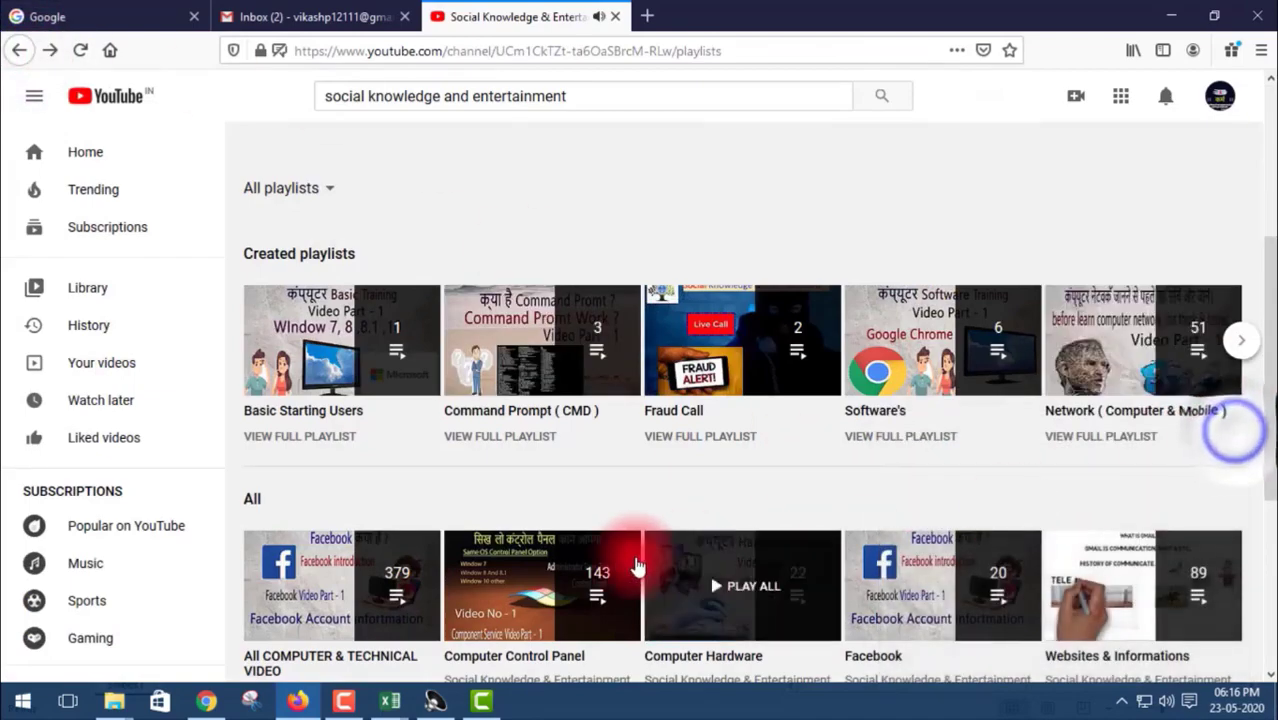
Open the Computer Control Panel playlist and scroll through its 143-video queue
scroll(519, 395, "down", 3)
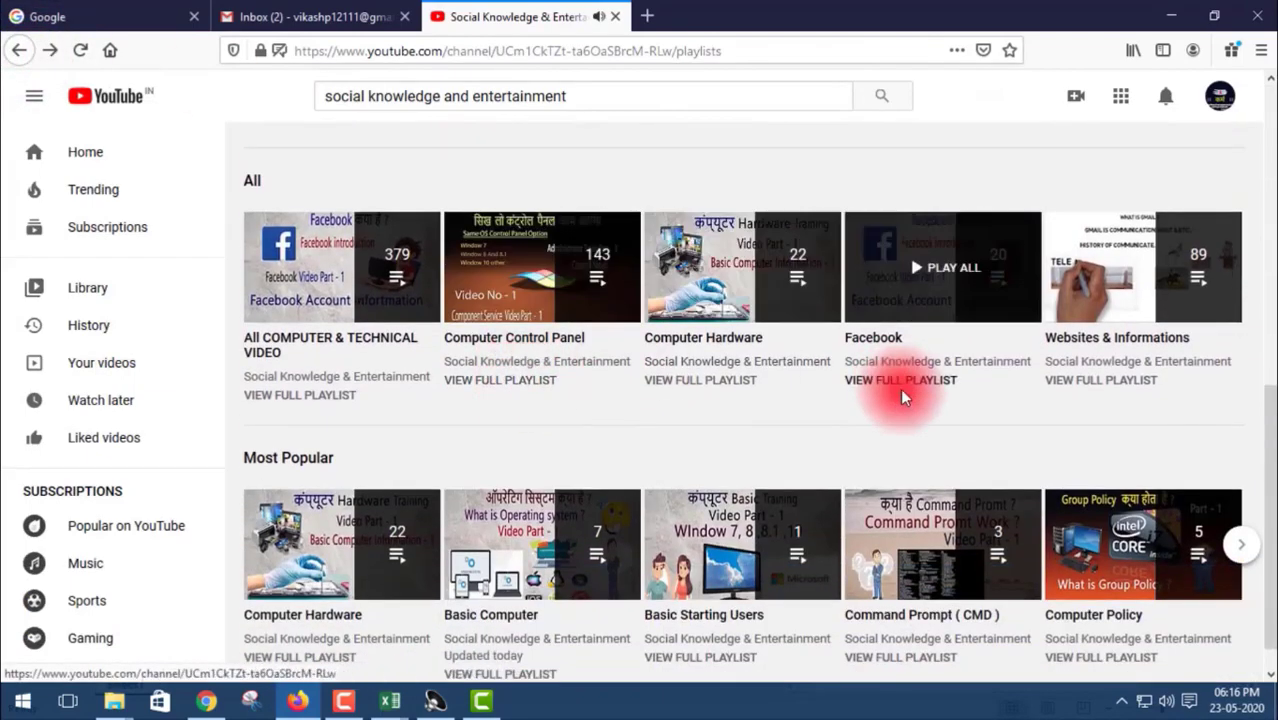
scroll(846, 392, "down", 1)
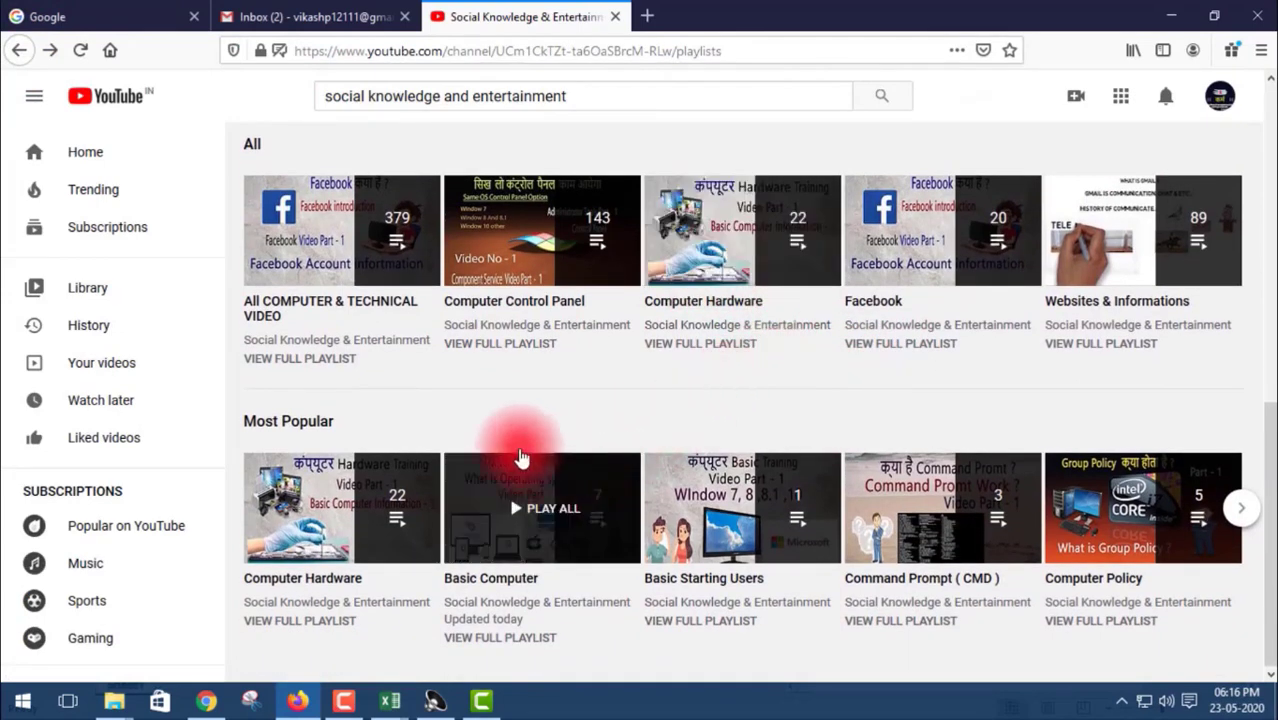
scroll(508, 365, "up", 1)
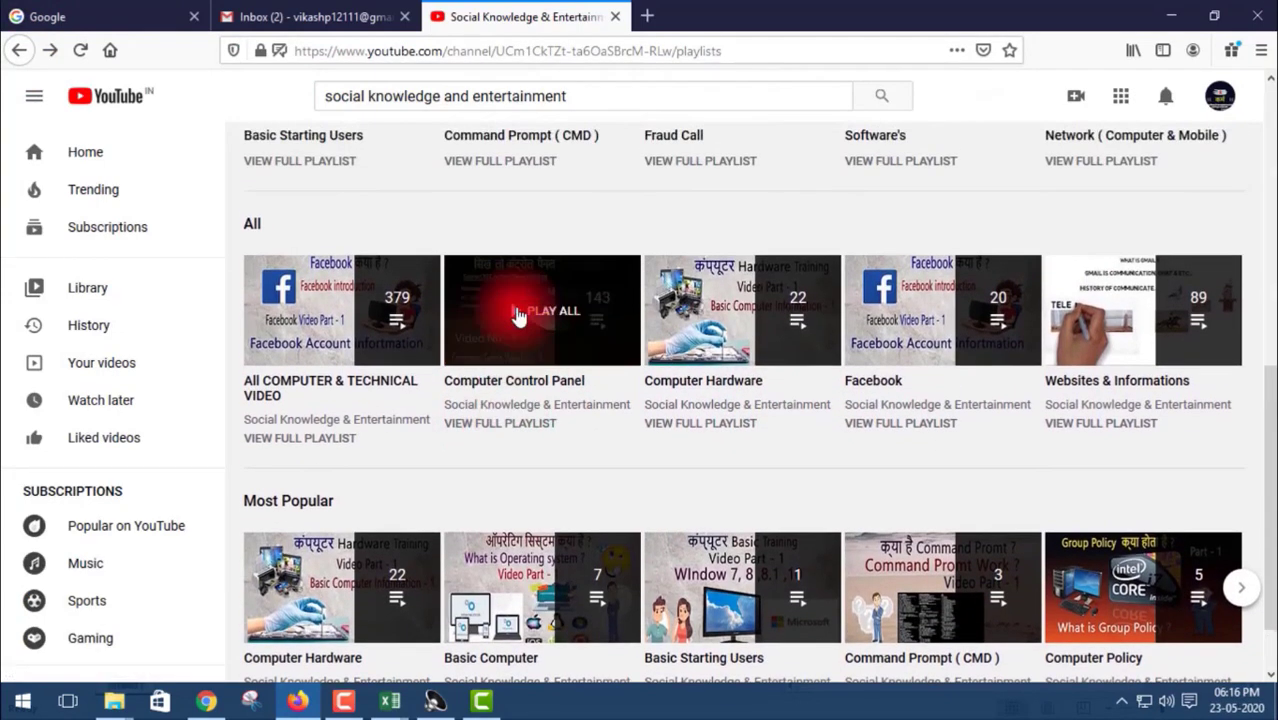
left_click(537, 385)
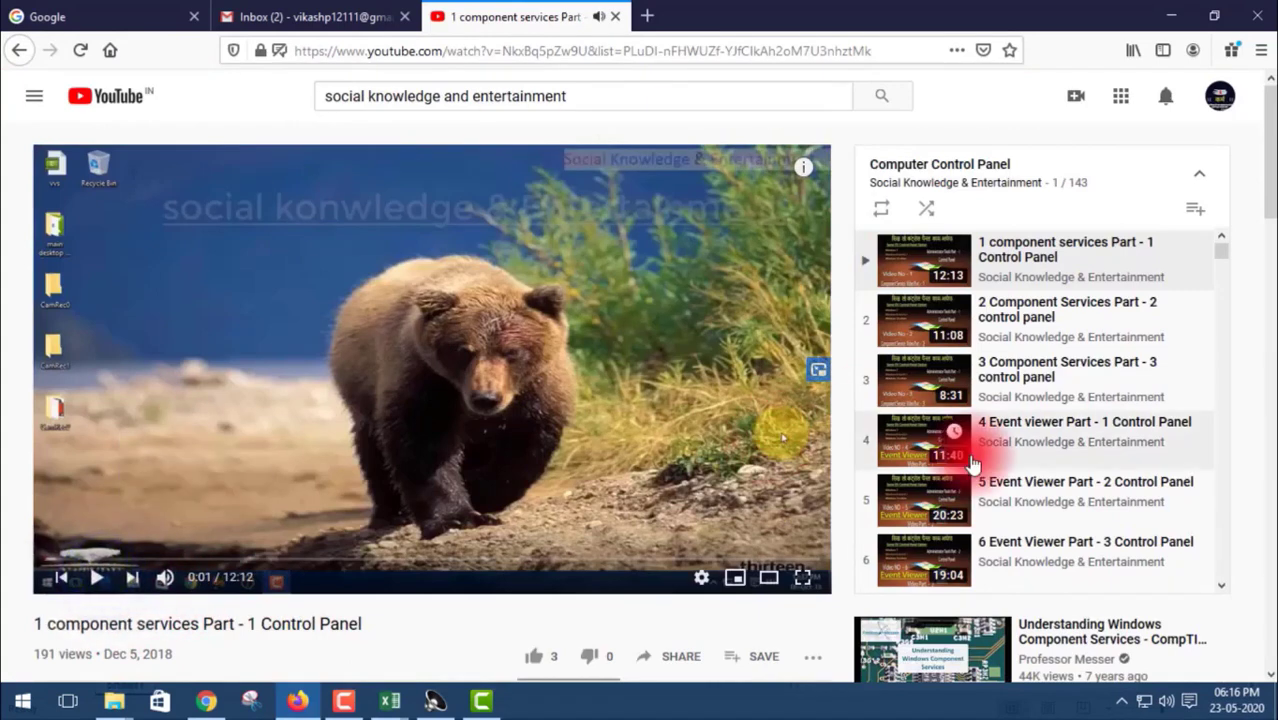
scroll(970, 400, "down", 2)
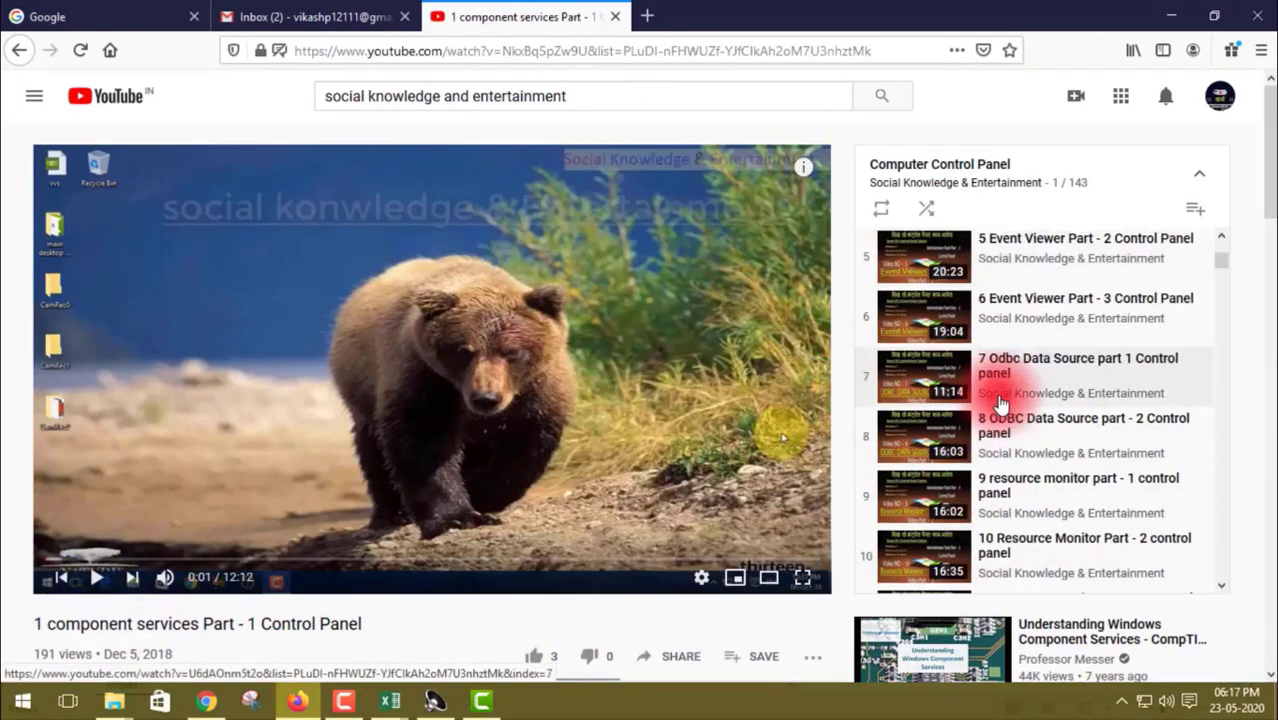
scroll(945, 355, "down", 1)
scroll(1000, 365, "down", 3)
scroll(1000, 365, "down", 4)
scroll(998, 357, "down", 4)
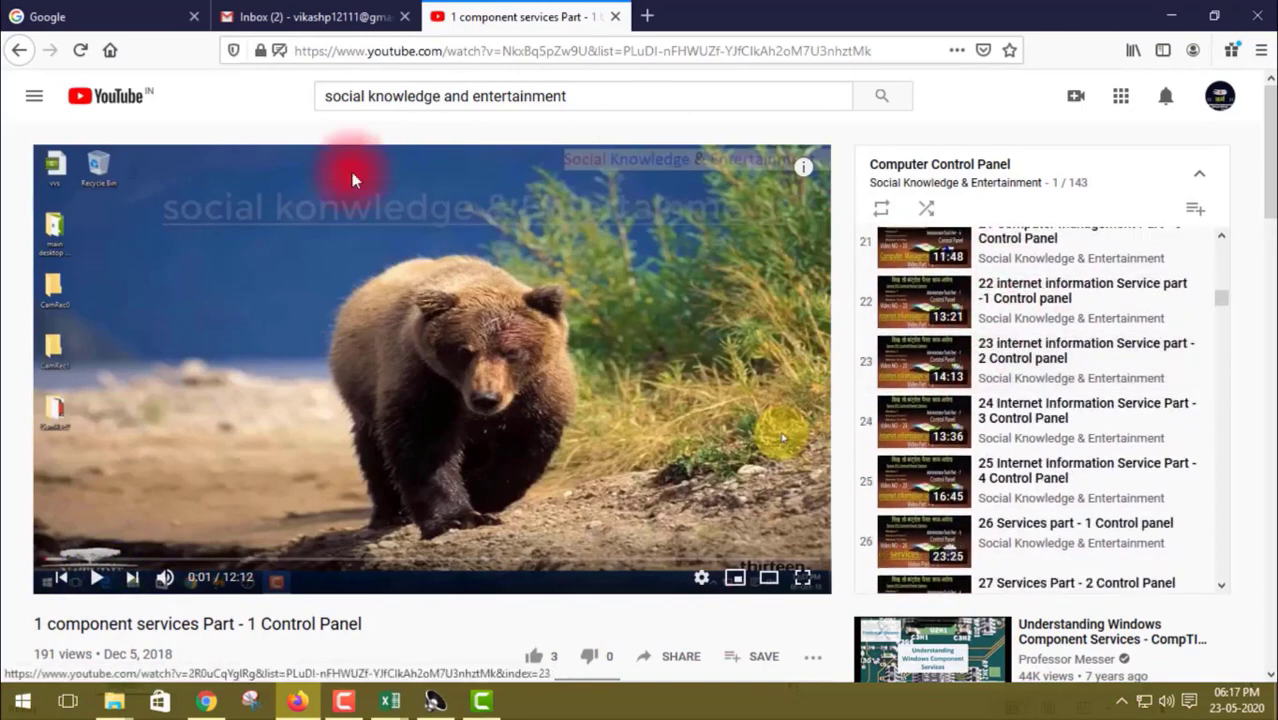
Return to the channel's playlists page and close the Control Panel miniplayer
left_click(13, 55)
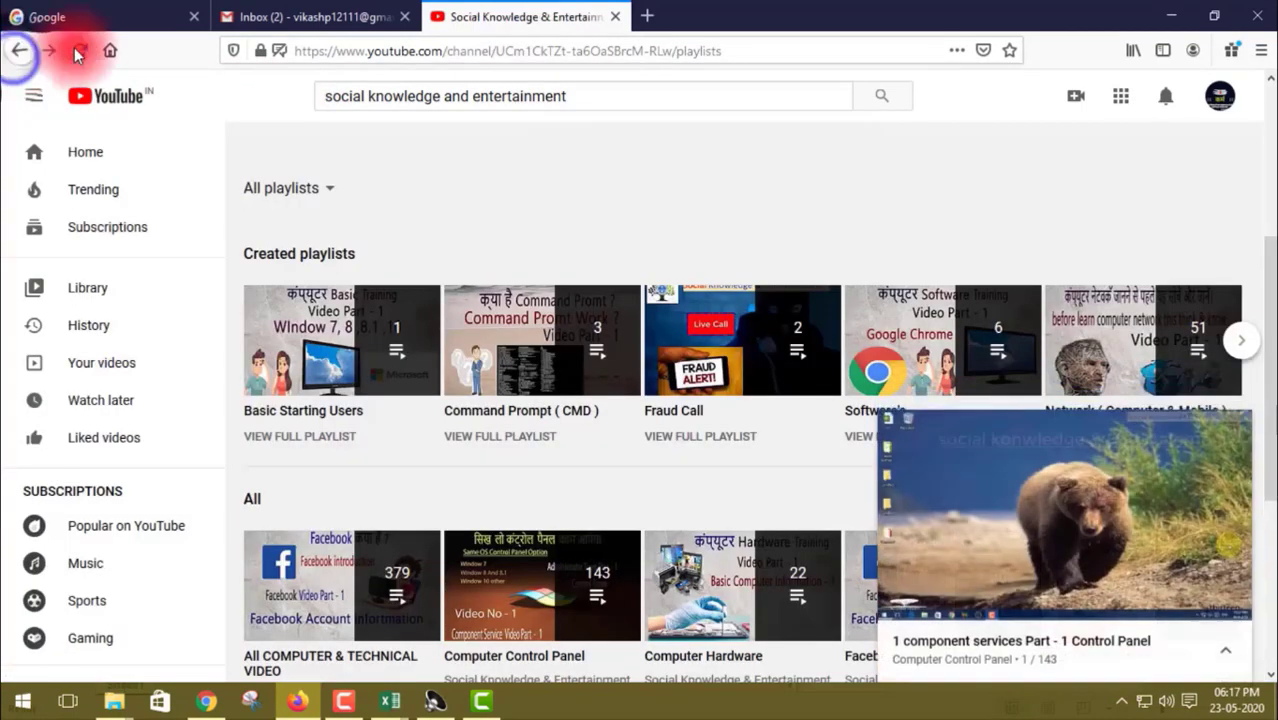
left_click(1234, 436)
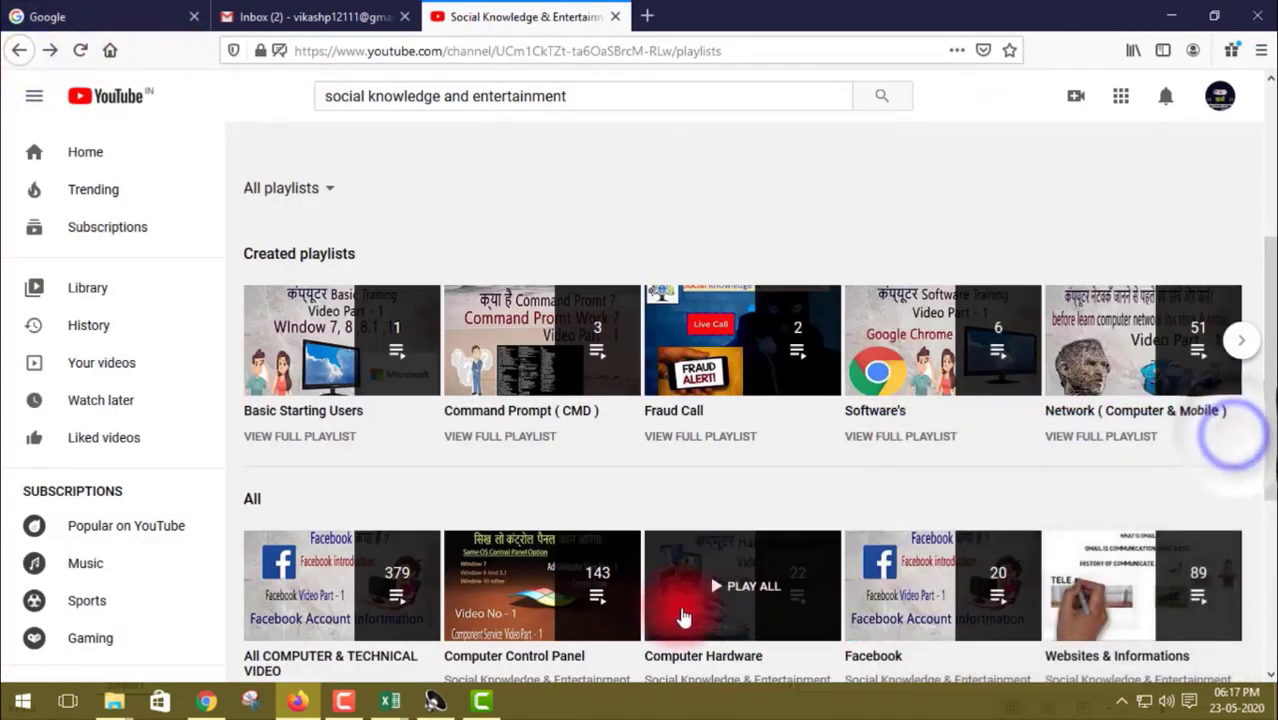
scroll(665, 485, "down", 3)
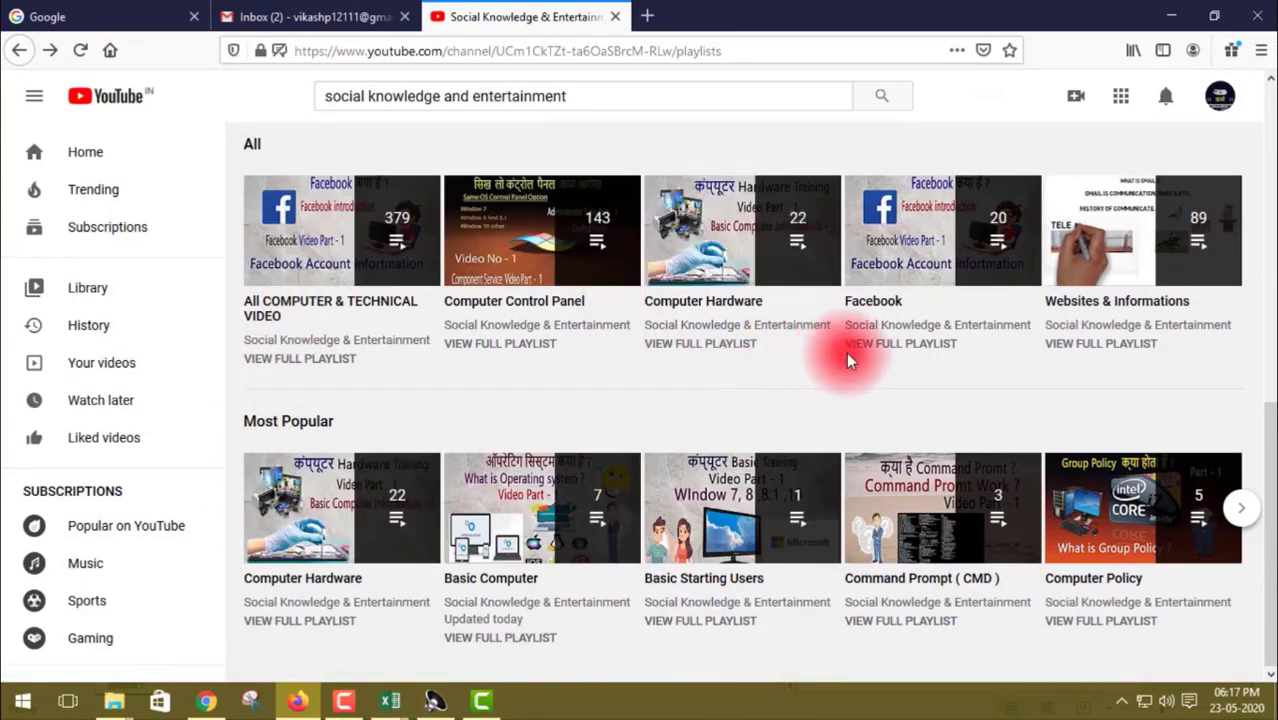
scroll(751, 545, "up", 3)
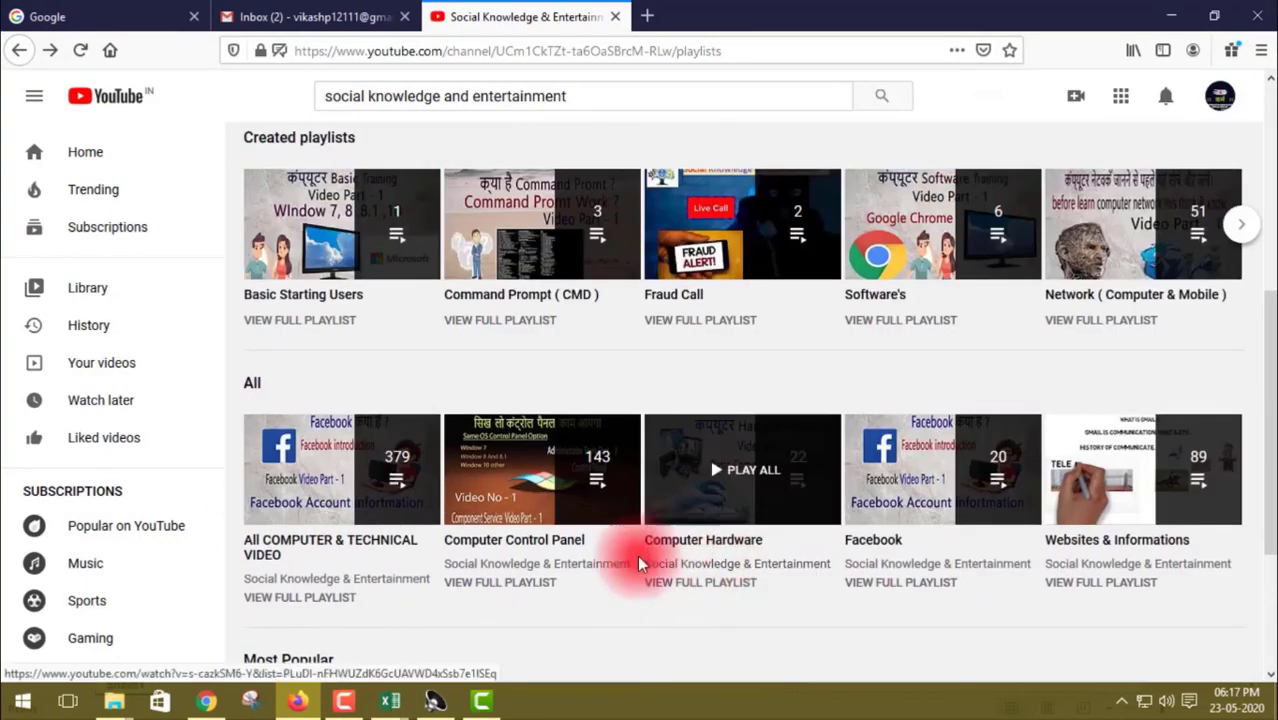
Play all of Network (Computer & Mobile), pause the first video, and scroll its 51-video queue
left_click(1113, 249)
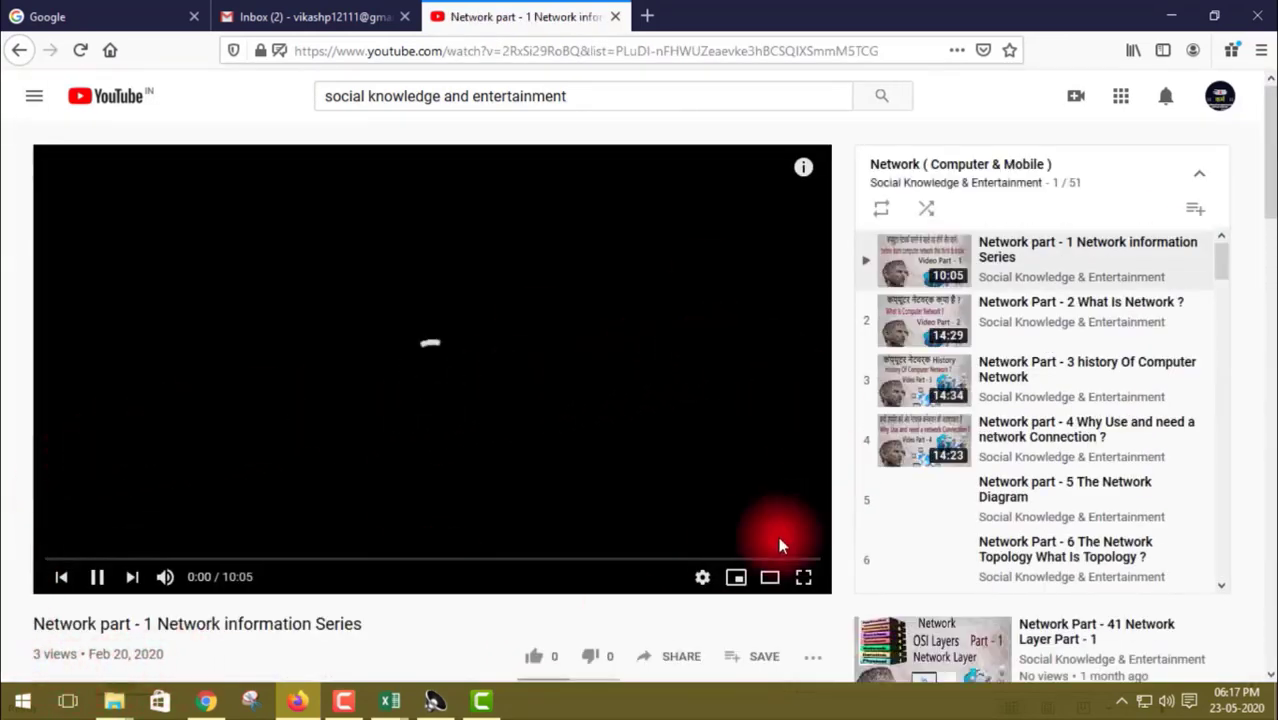
scroll(1041, 408, "down", 5)
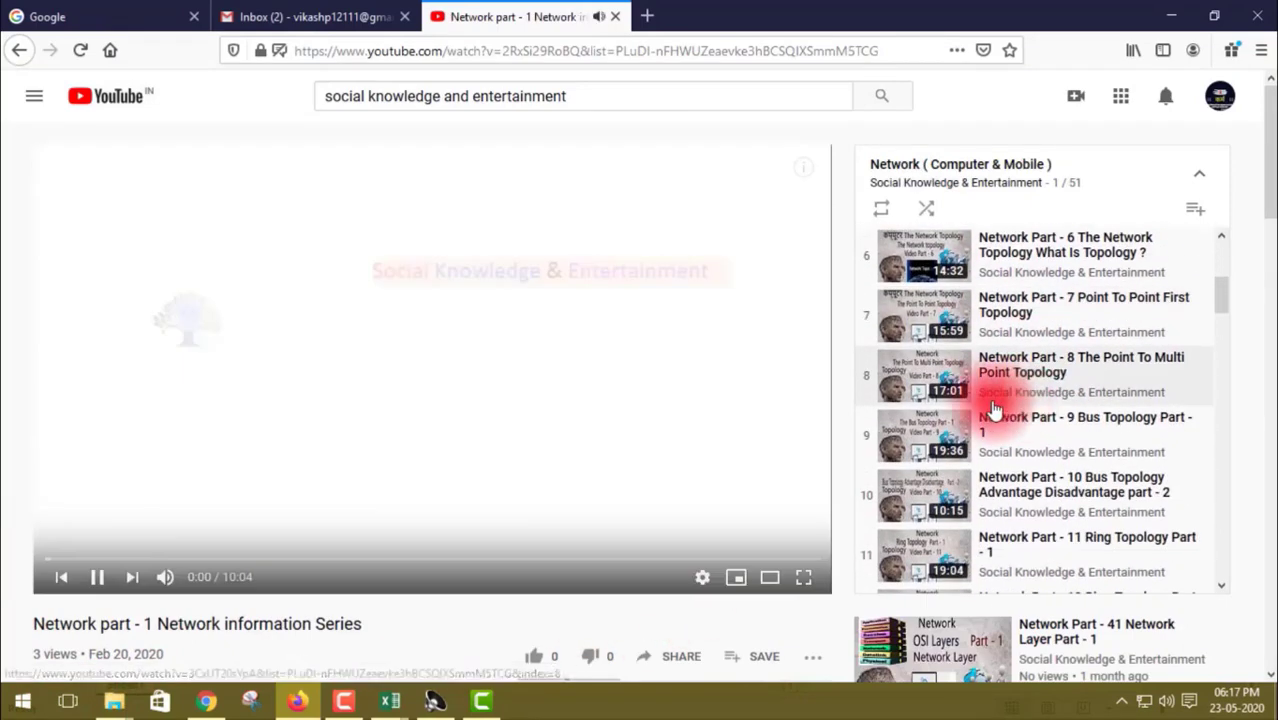
left_click(100, 585)
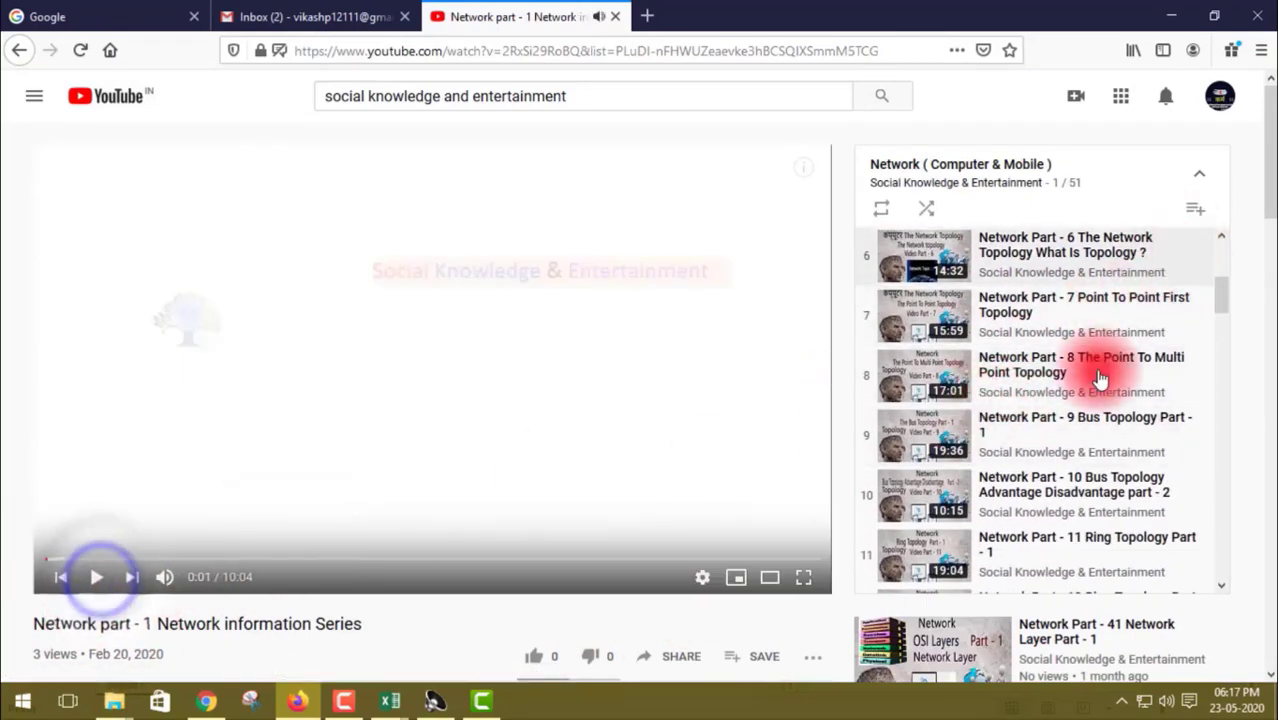
scroll(1050, 370, "down", 6)
scroll(1097, 376, "down", 4)
scroll(1097, 376, "down", 3)
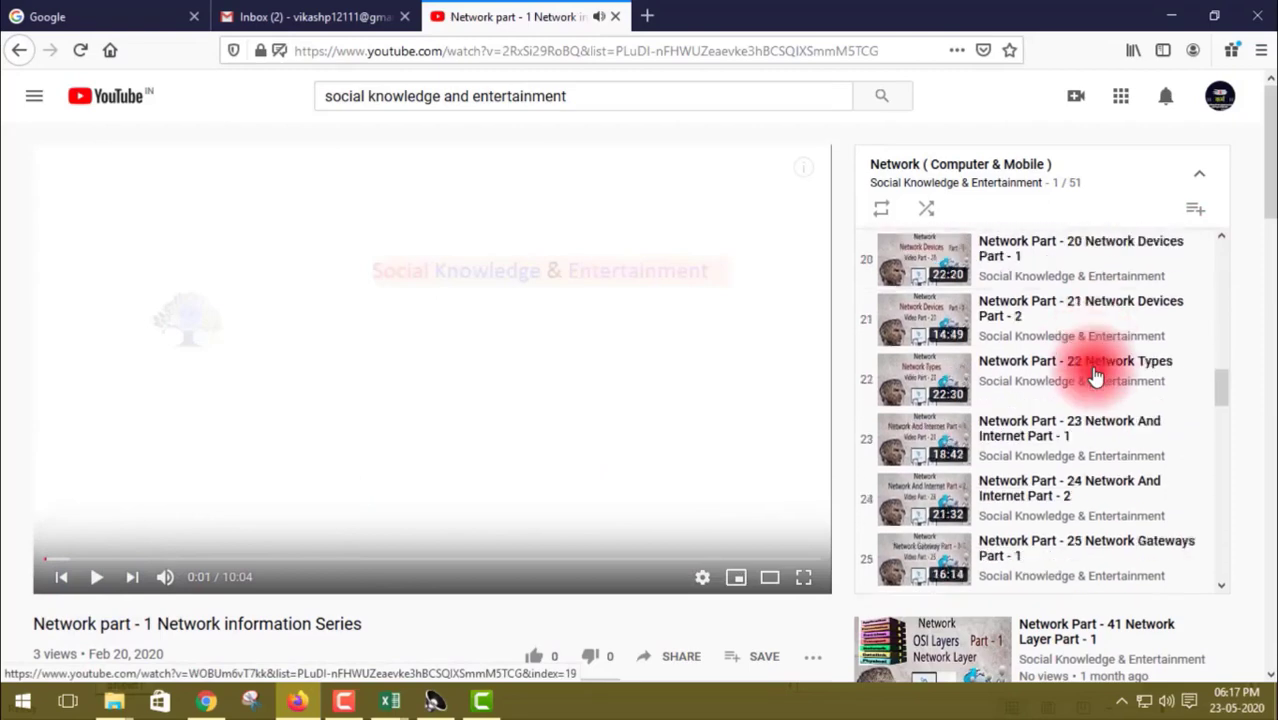
scroll(1097, 376, "down", 5)
scroll(1097, 376, "down", 3)
scroll(1097, 376, "up", 8)
scroll(1097, 376, "up", 9)
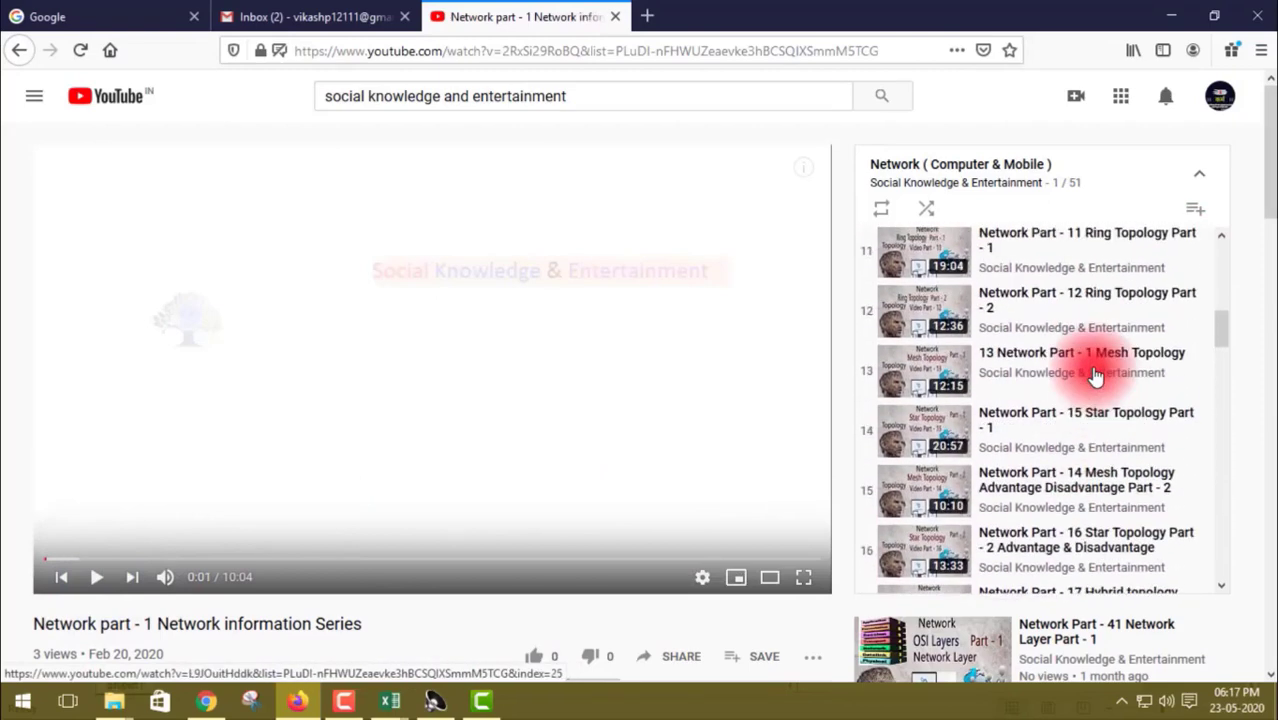
scroll(1097, 374, "up", 9)
scroll(1097, 360, "up", 1)
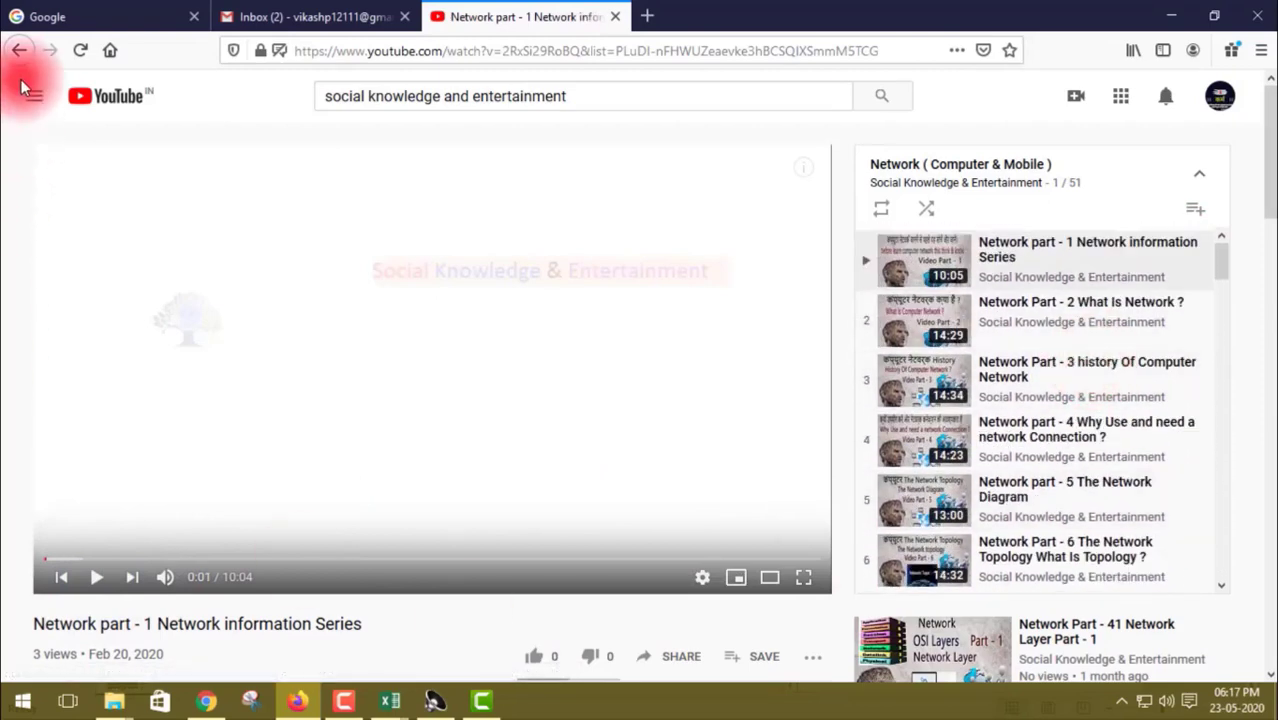
Return to the channel's playlists page and close the network video miniplayer
left_click(29, 56)
mouse_move(1184, 479)
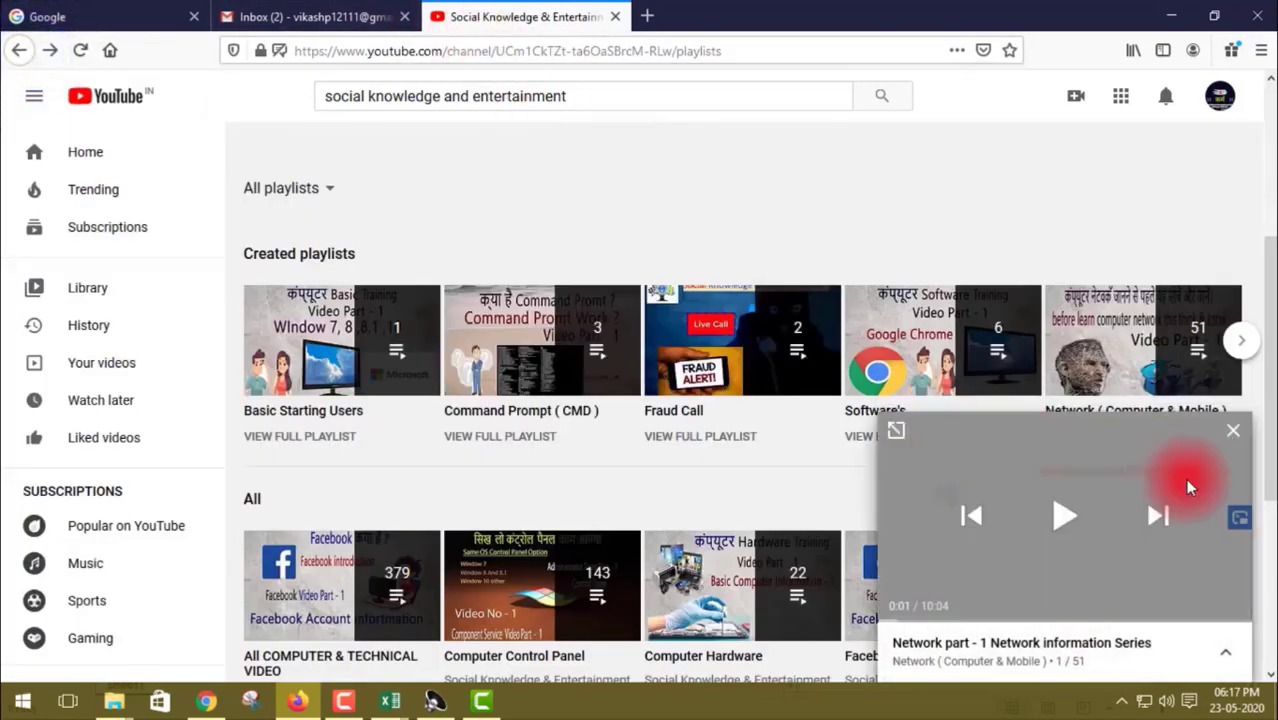
left_click(1232, 440)
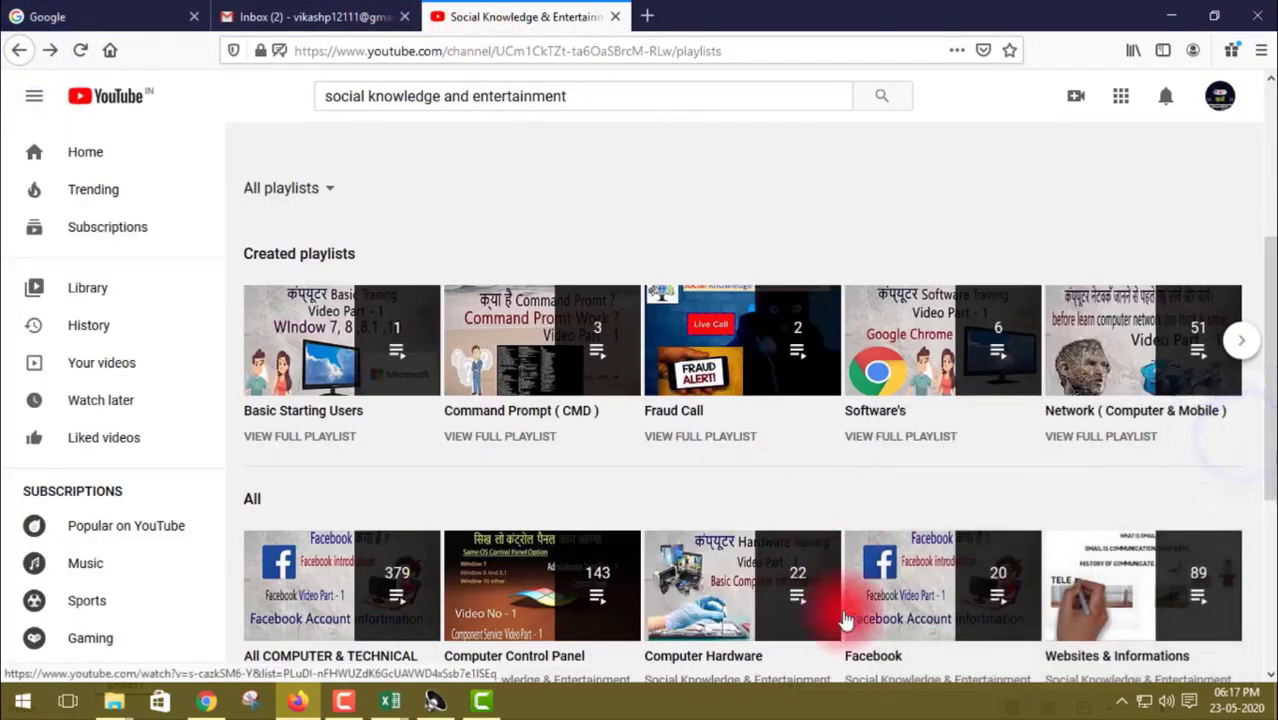
scroll(481, 530, "down", 3)
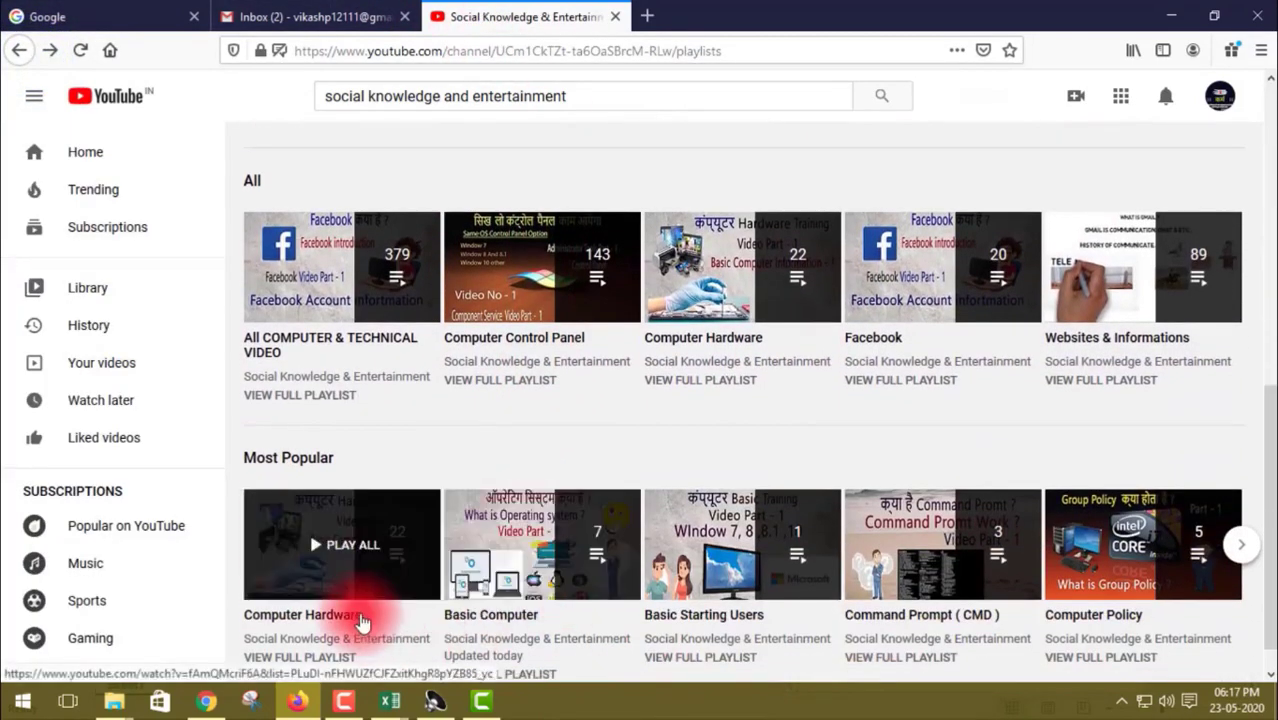
Play all of Computer Hardware from Most Popular, then go back and close its miniplayer
left_click(343, 558)
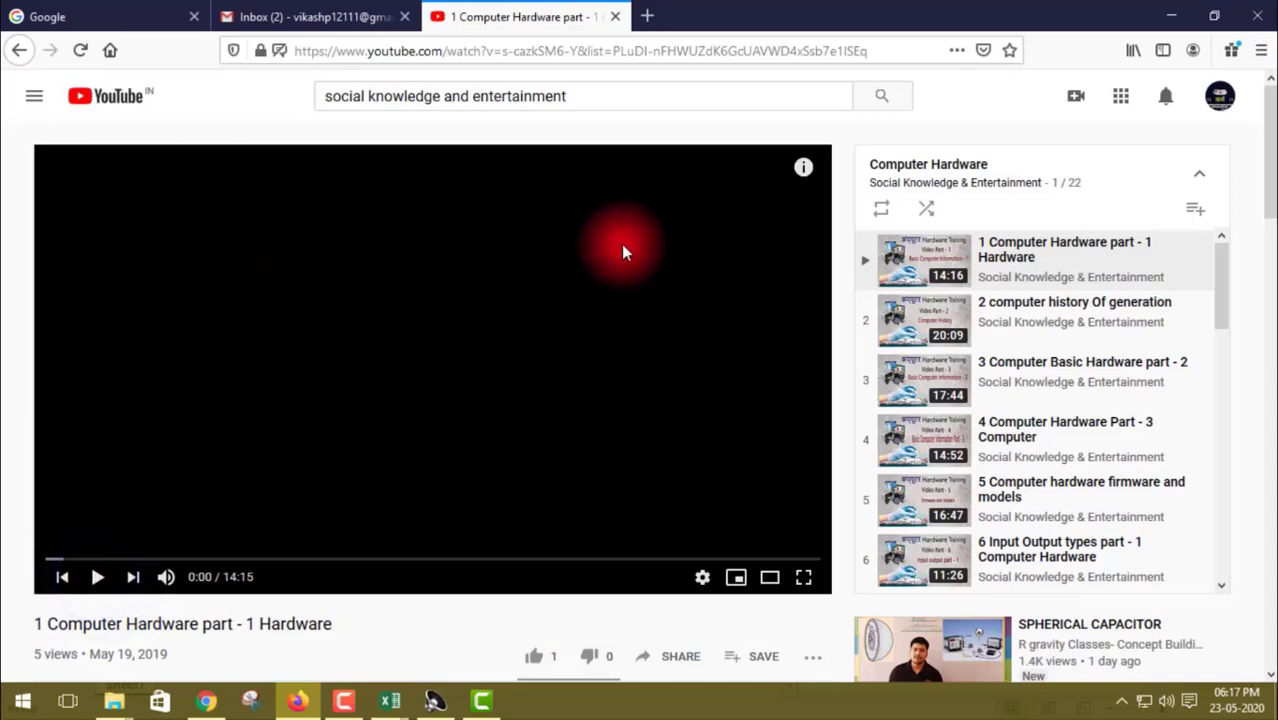
scroll(945, 390, "down", 5)
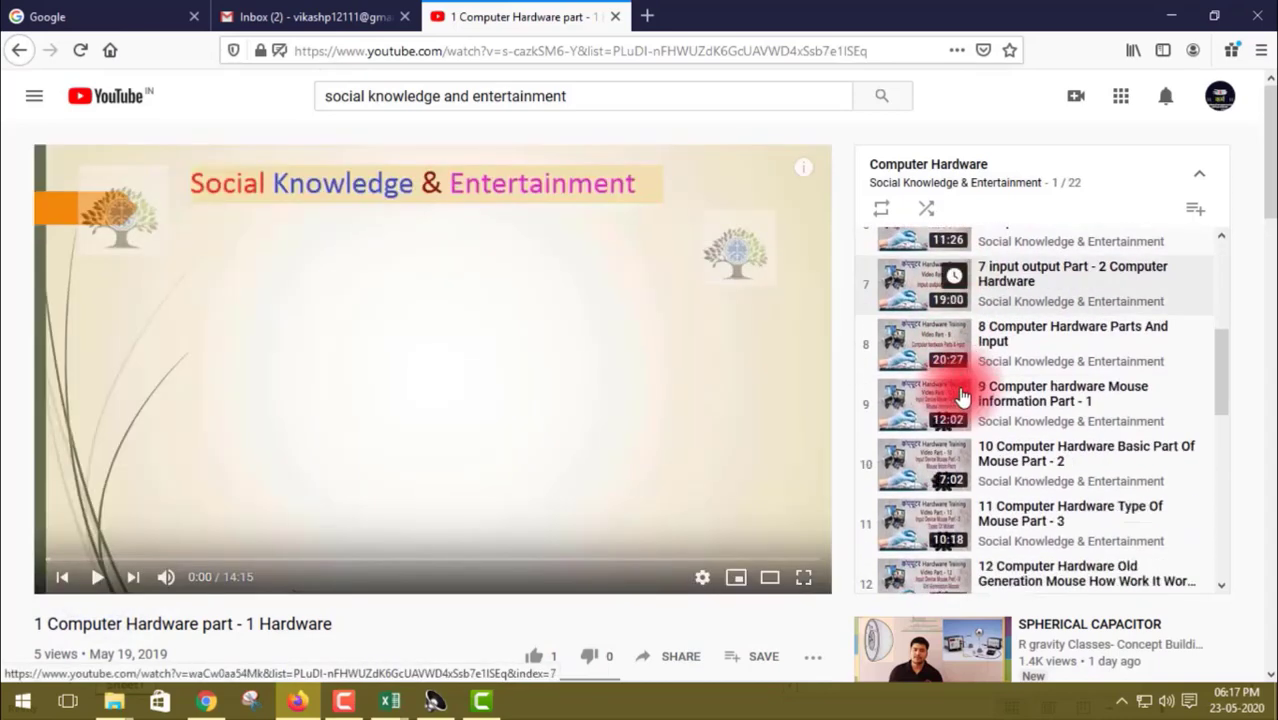
scroll(955, 395, "down", 4)
scroll(955, 395, "down", 3)
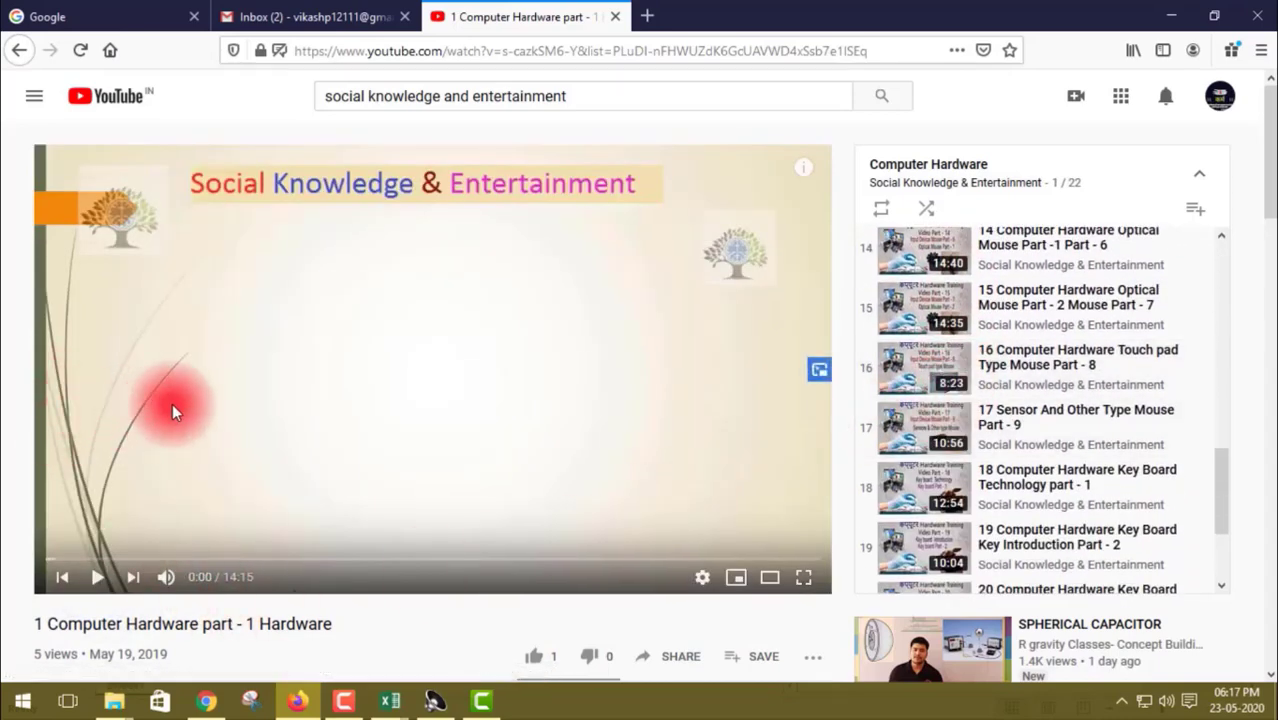
left_click(18, 58)
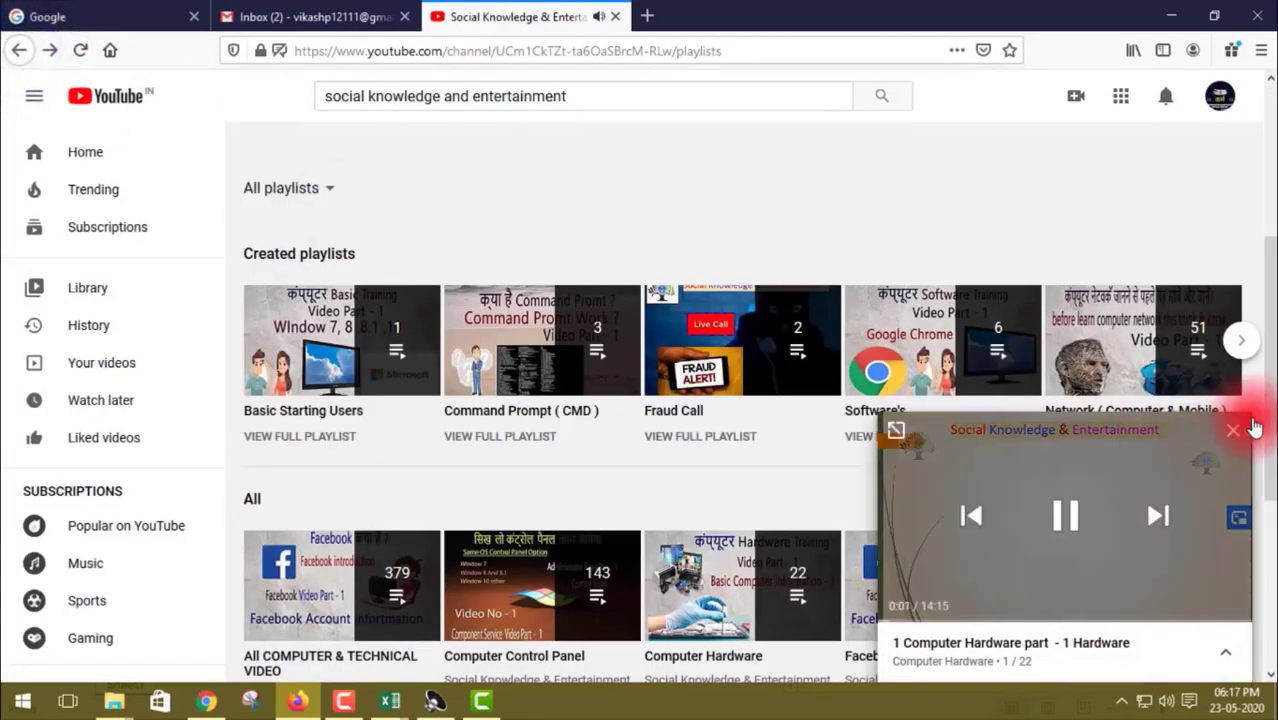
left_click(1228, 436)
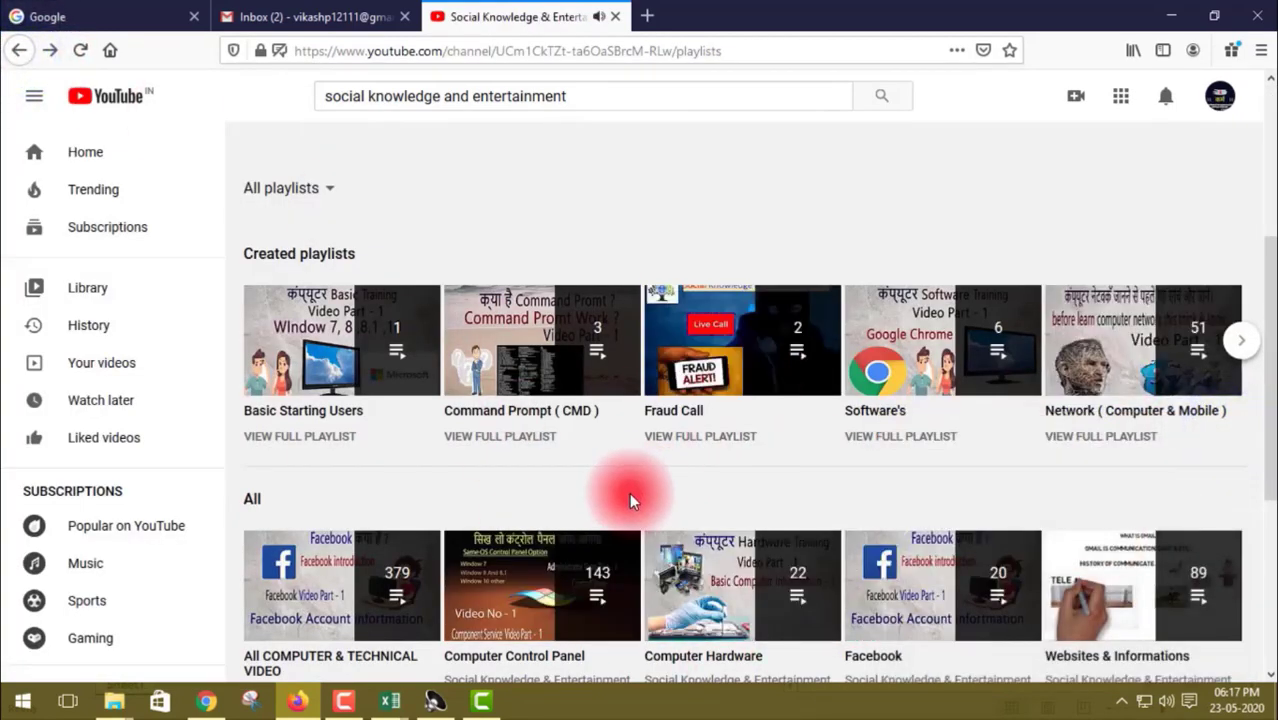